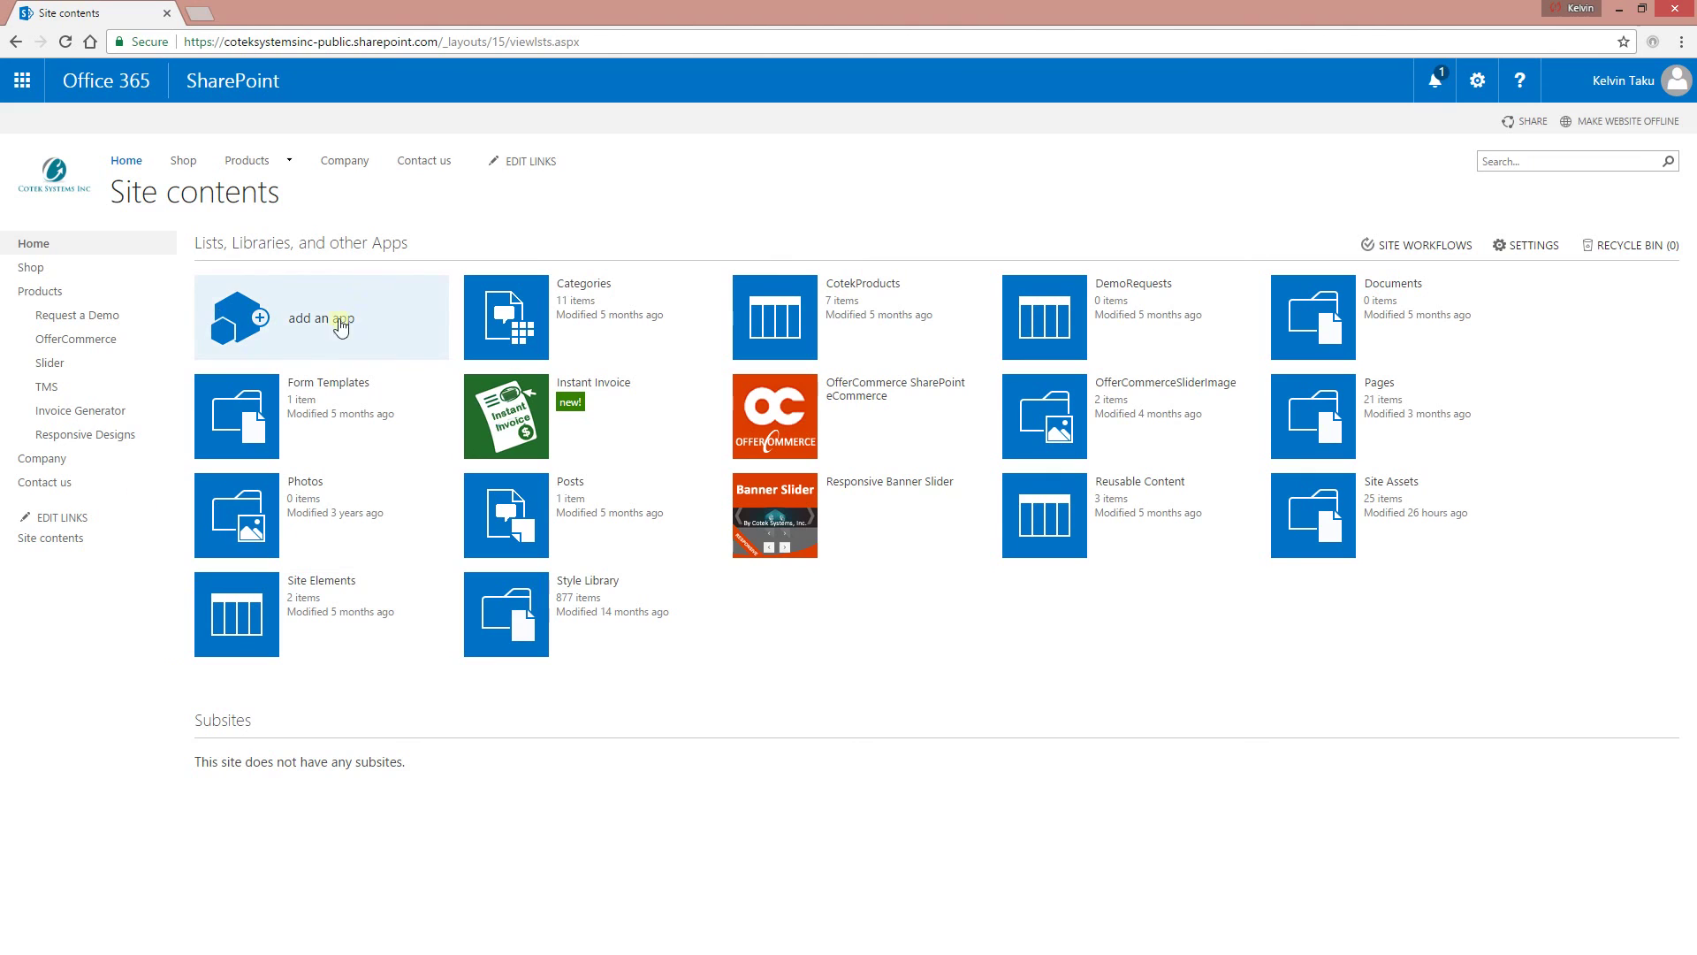
Browse the SharePoint Store from the site's add-an-app page.
click(233, 81)
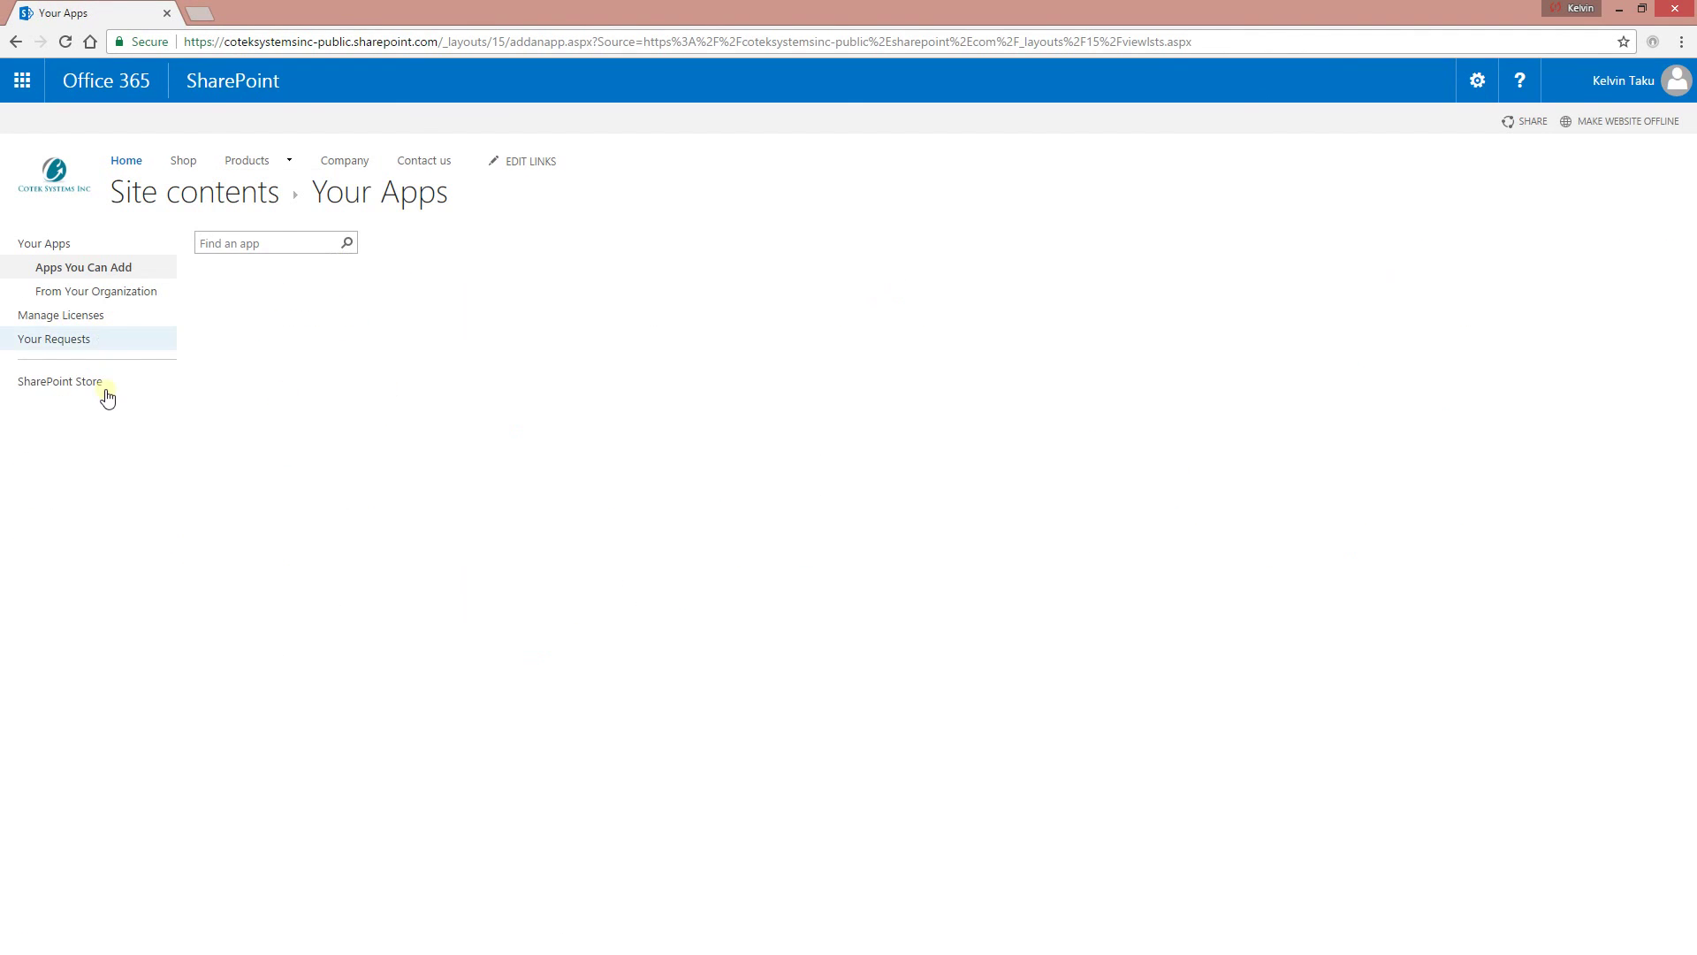
click(56, 381)
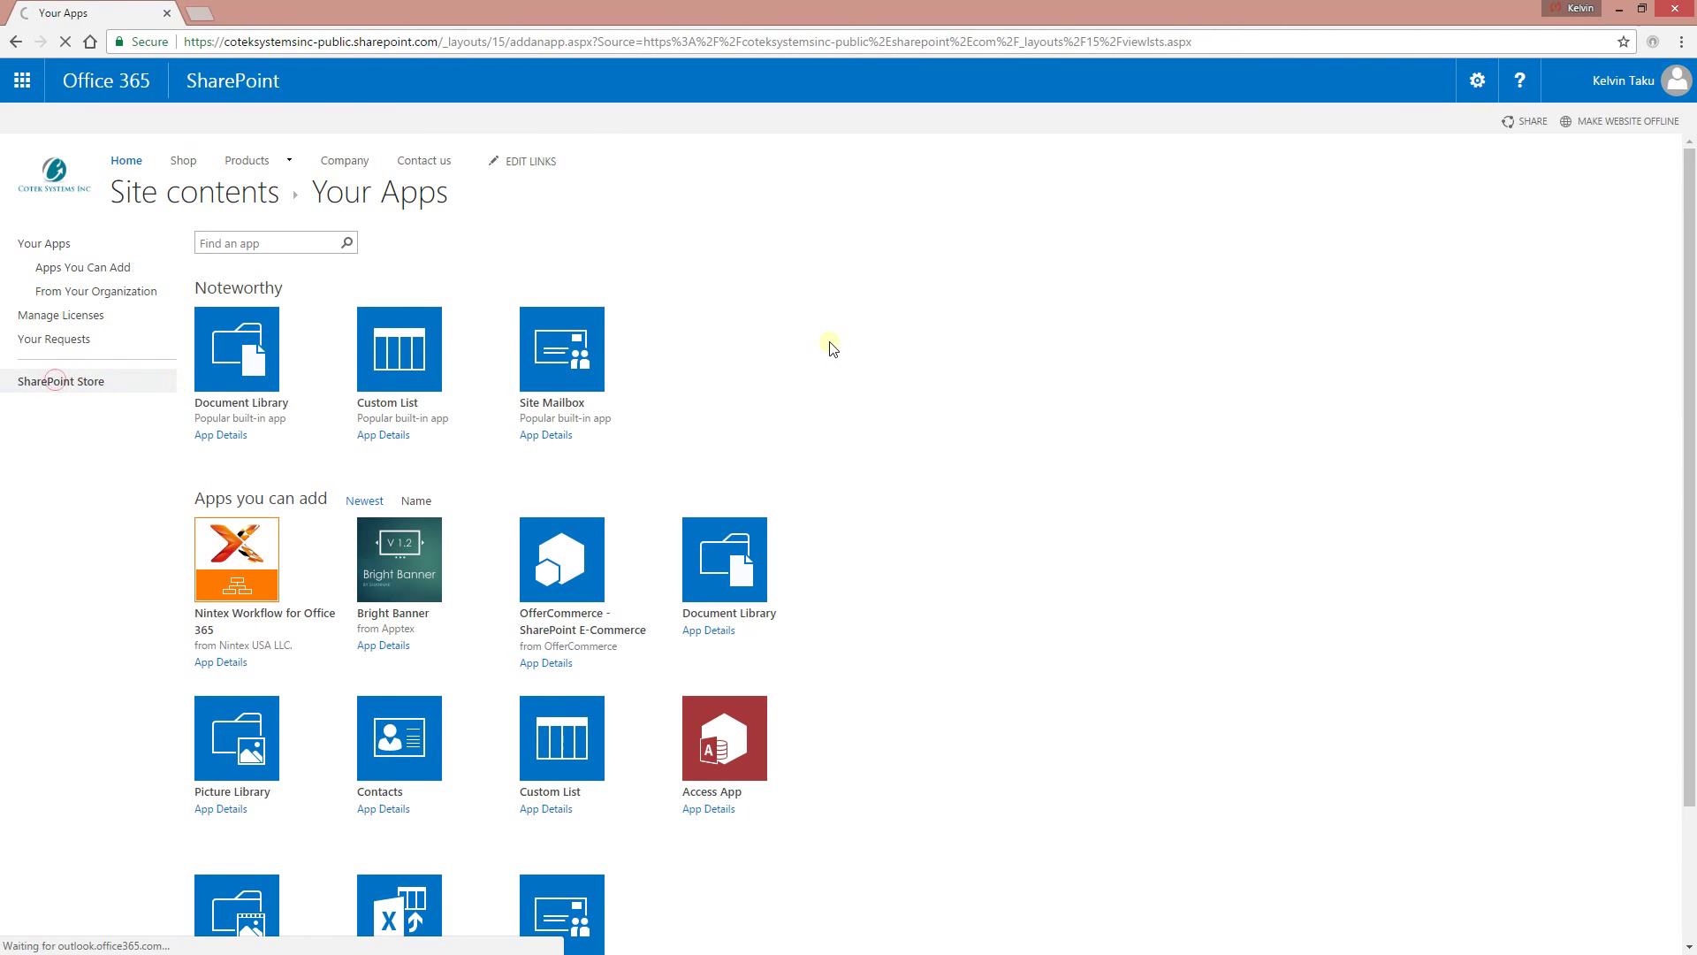
click(1158, 140)
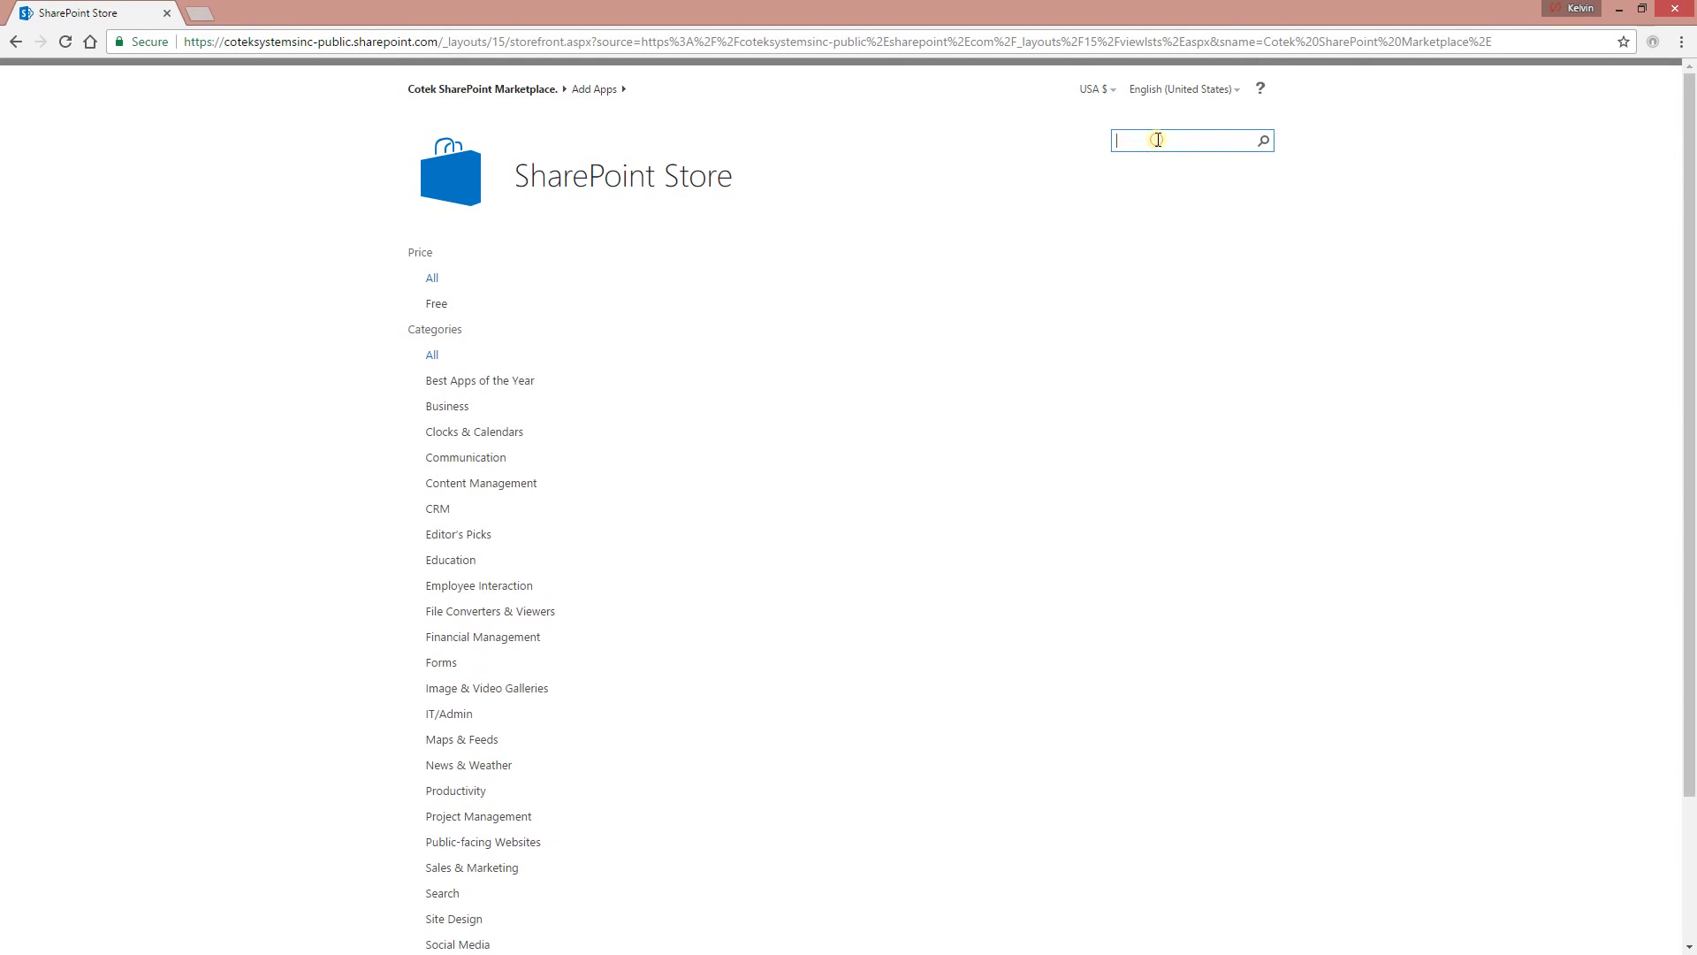
Return to Site contents and launch the Instant Invoice app.
click(456, 88)
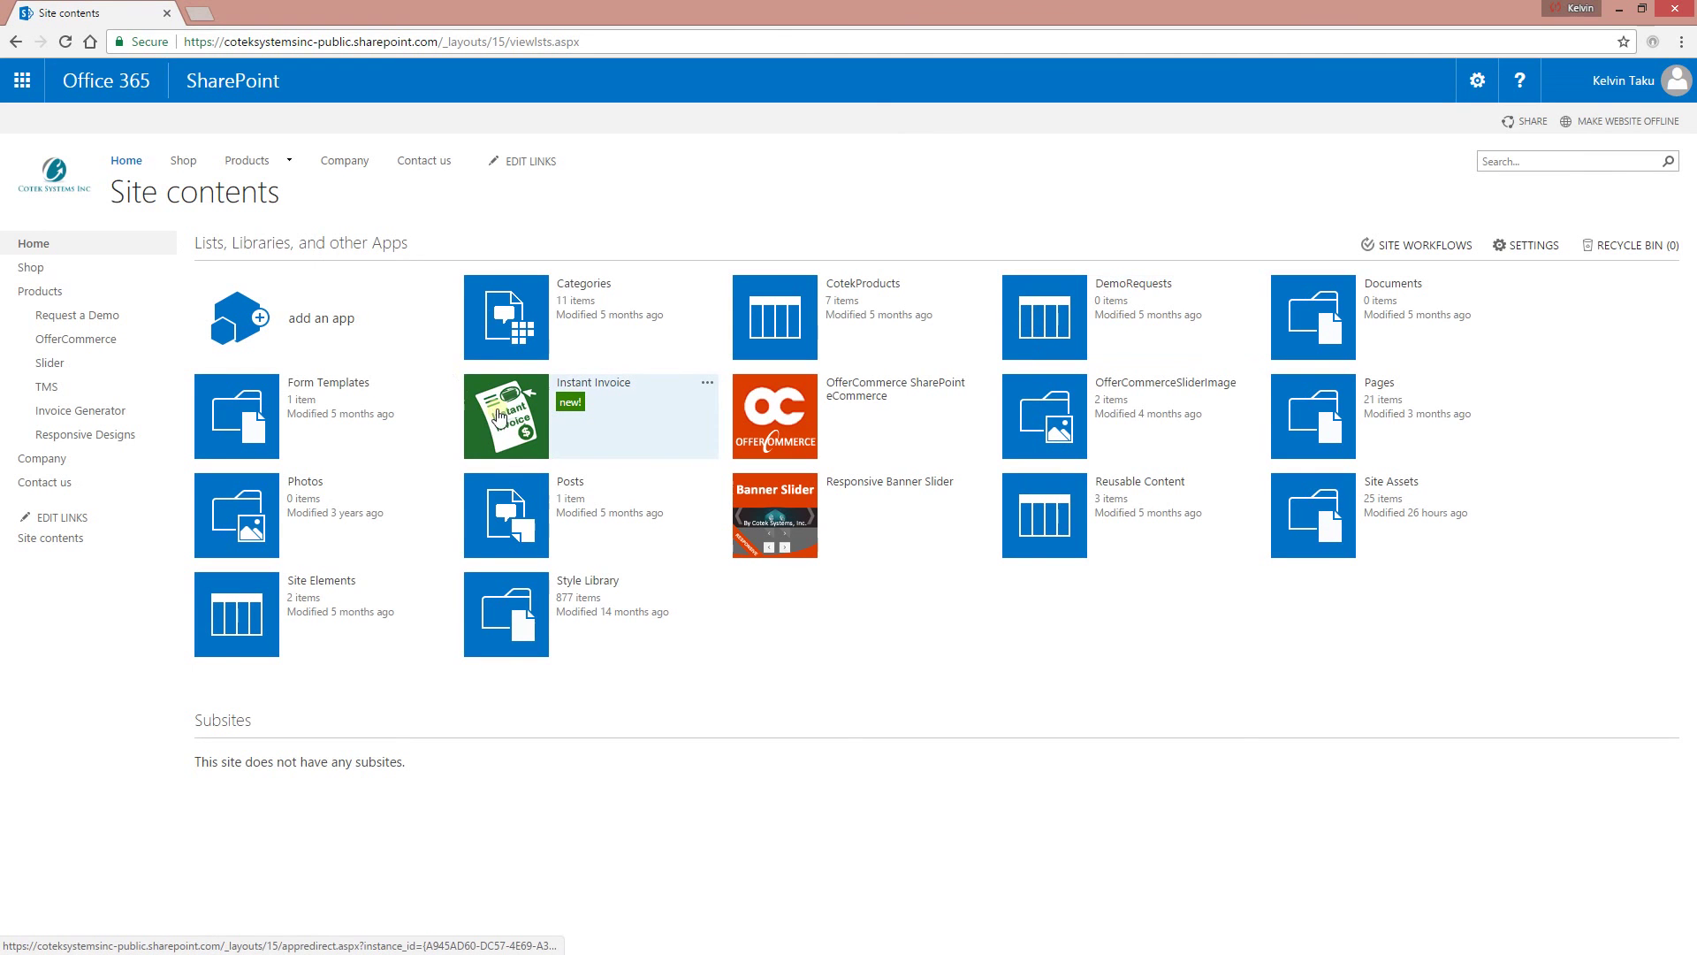
click(531, 422)
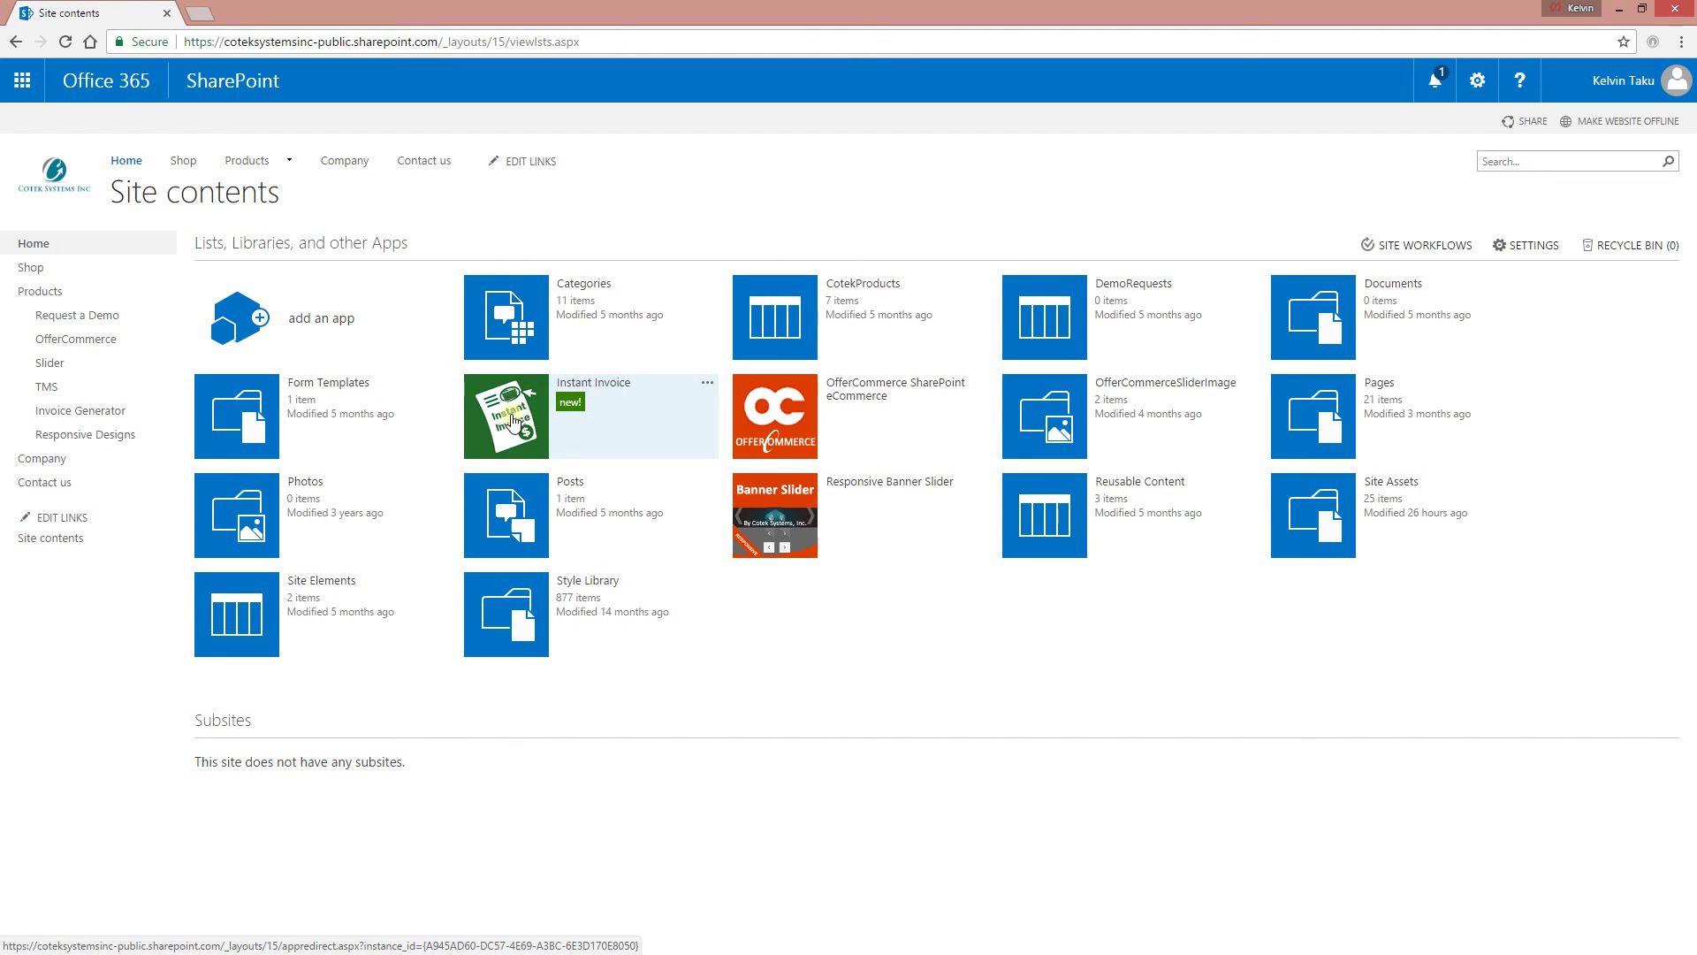
click(513, 420)
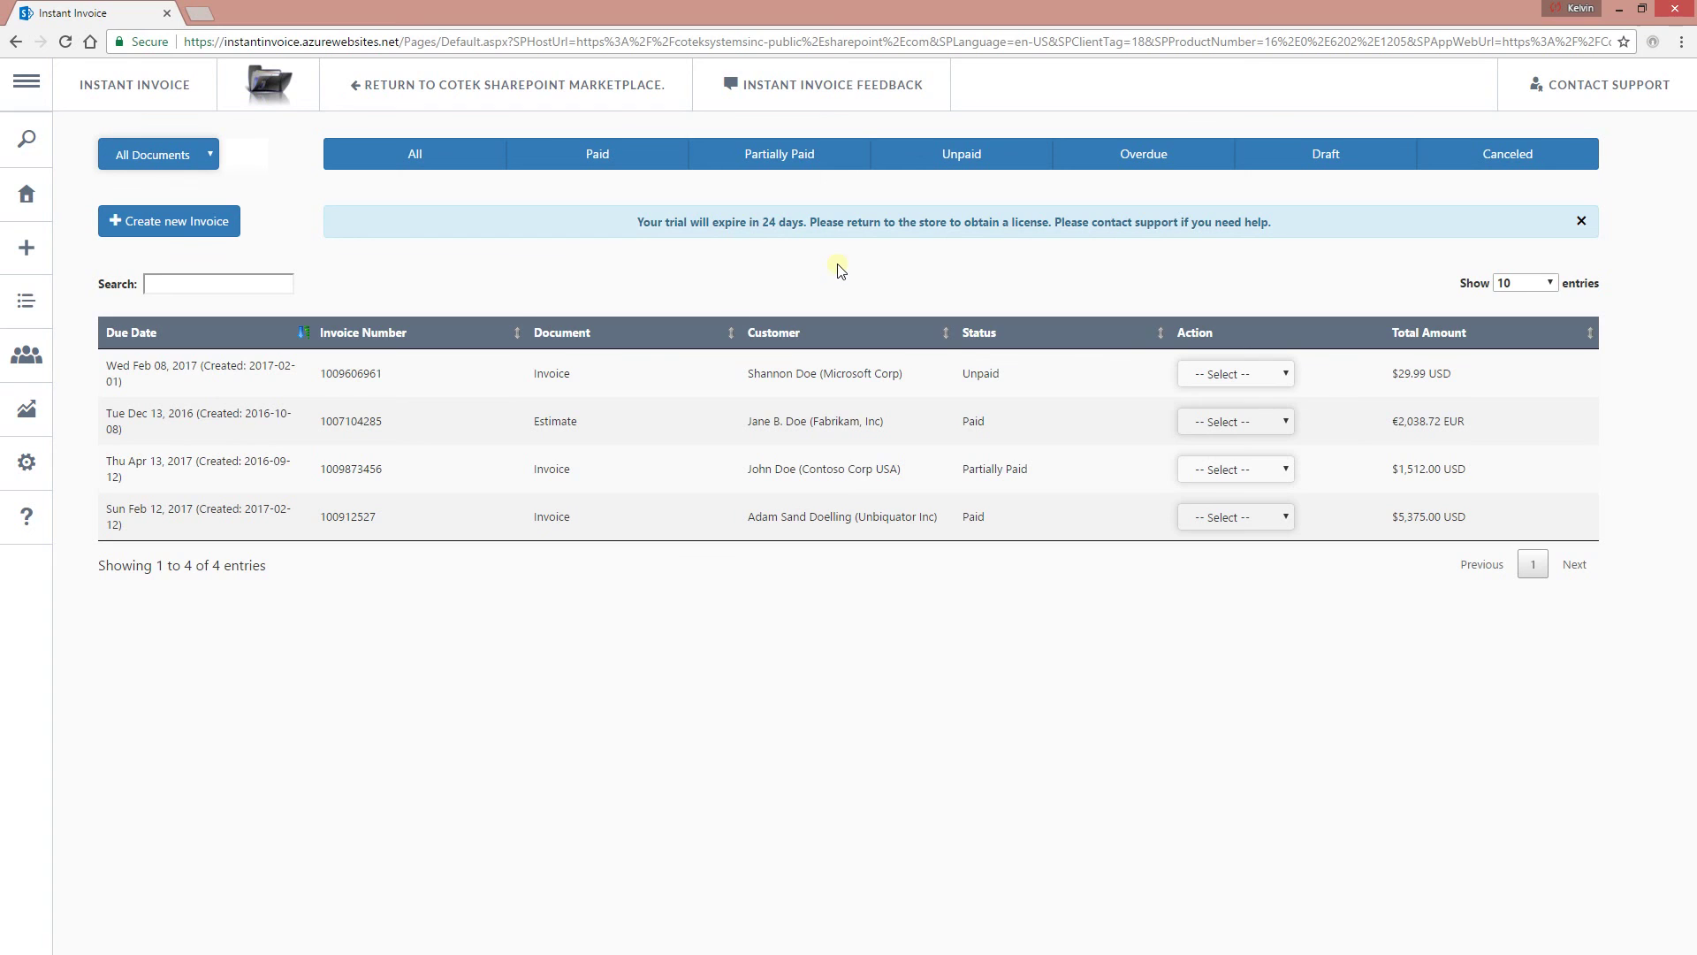
mouse_move(47, 215)
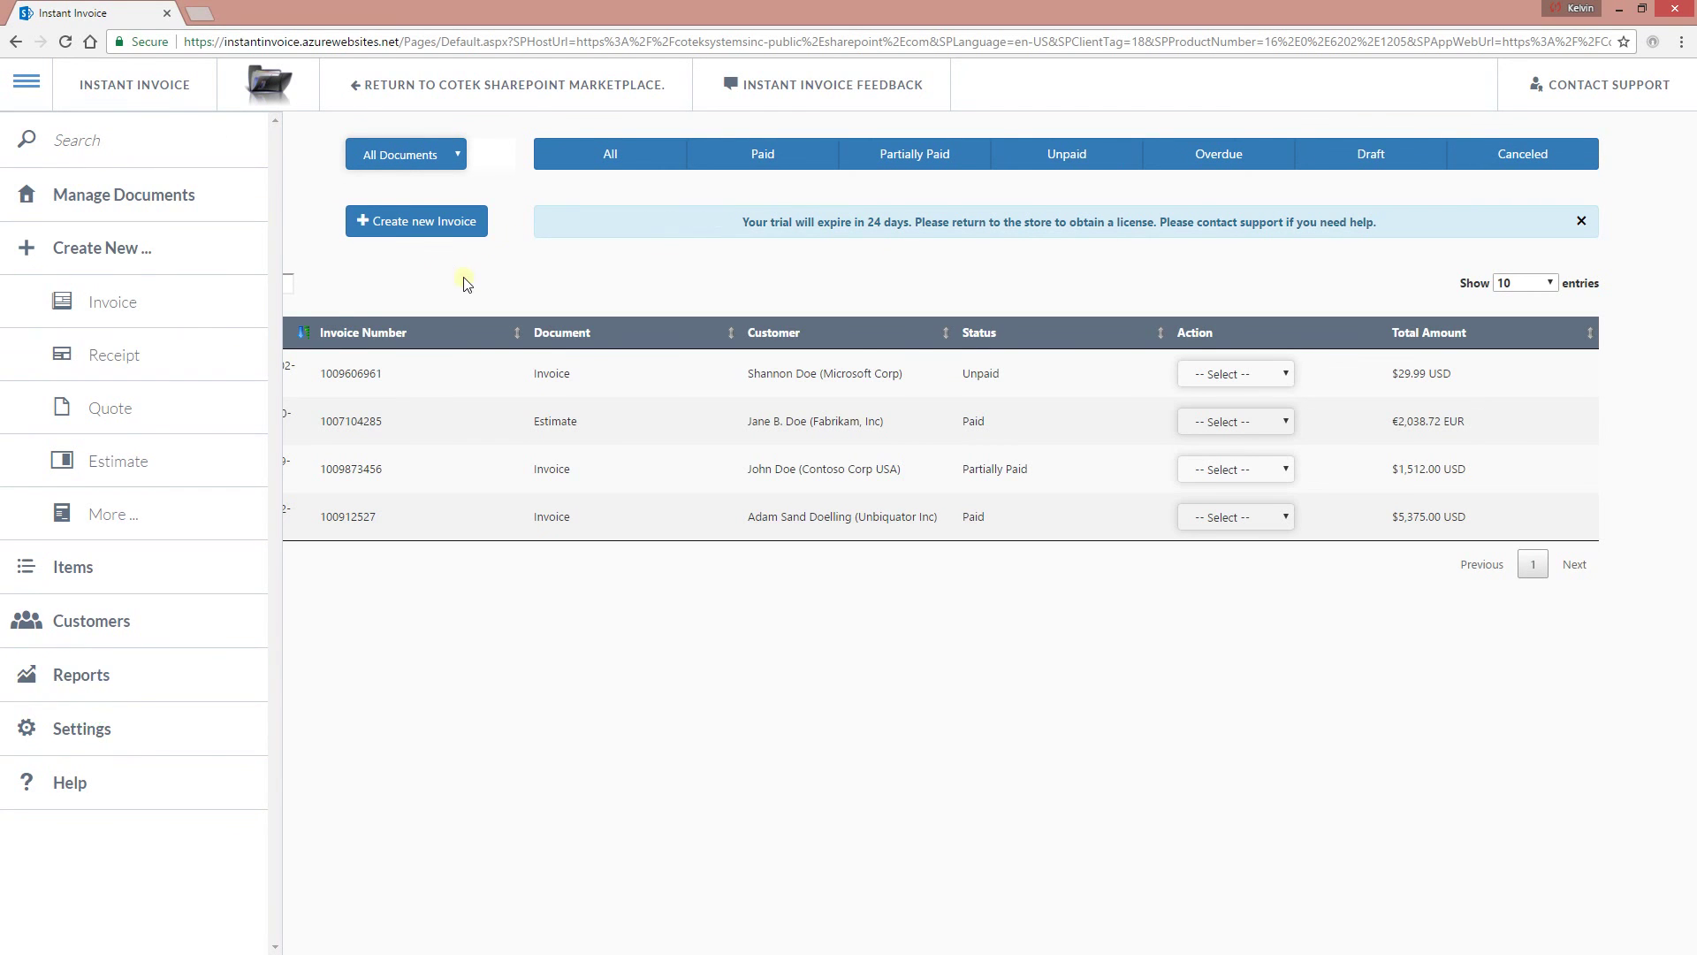
click(174, 221)
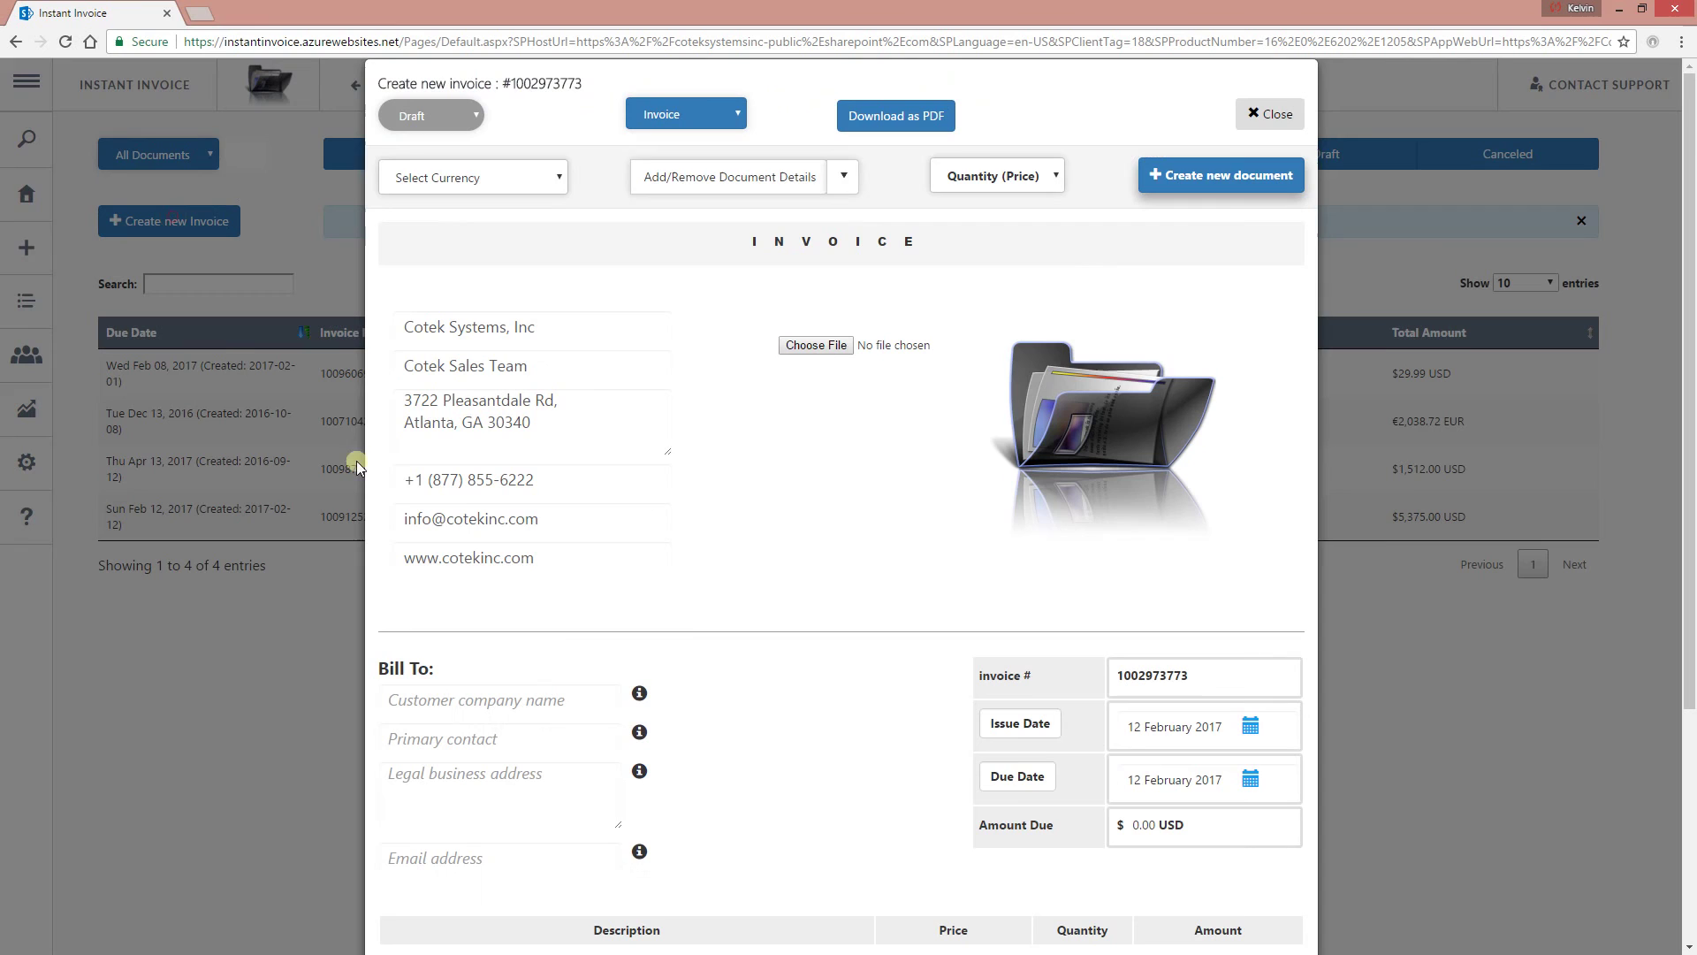
Keep the document type as Invoice, download the draft as PDF, and close it.
click(714, 113)
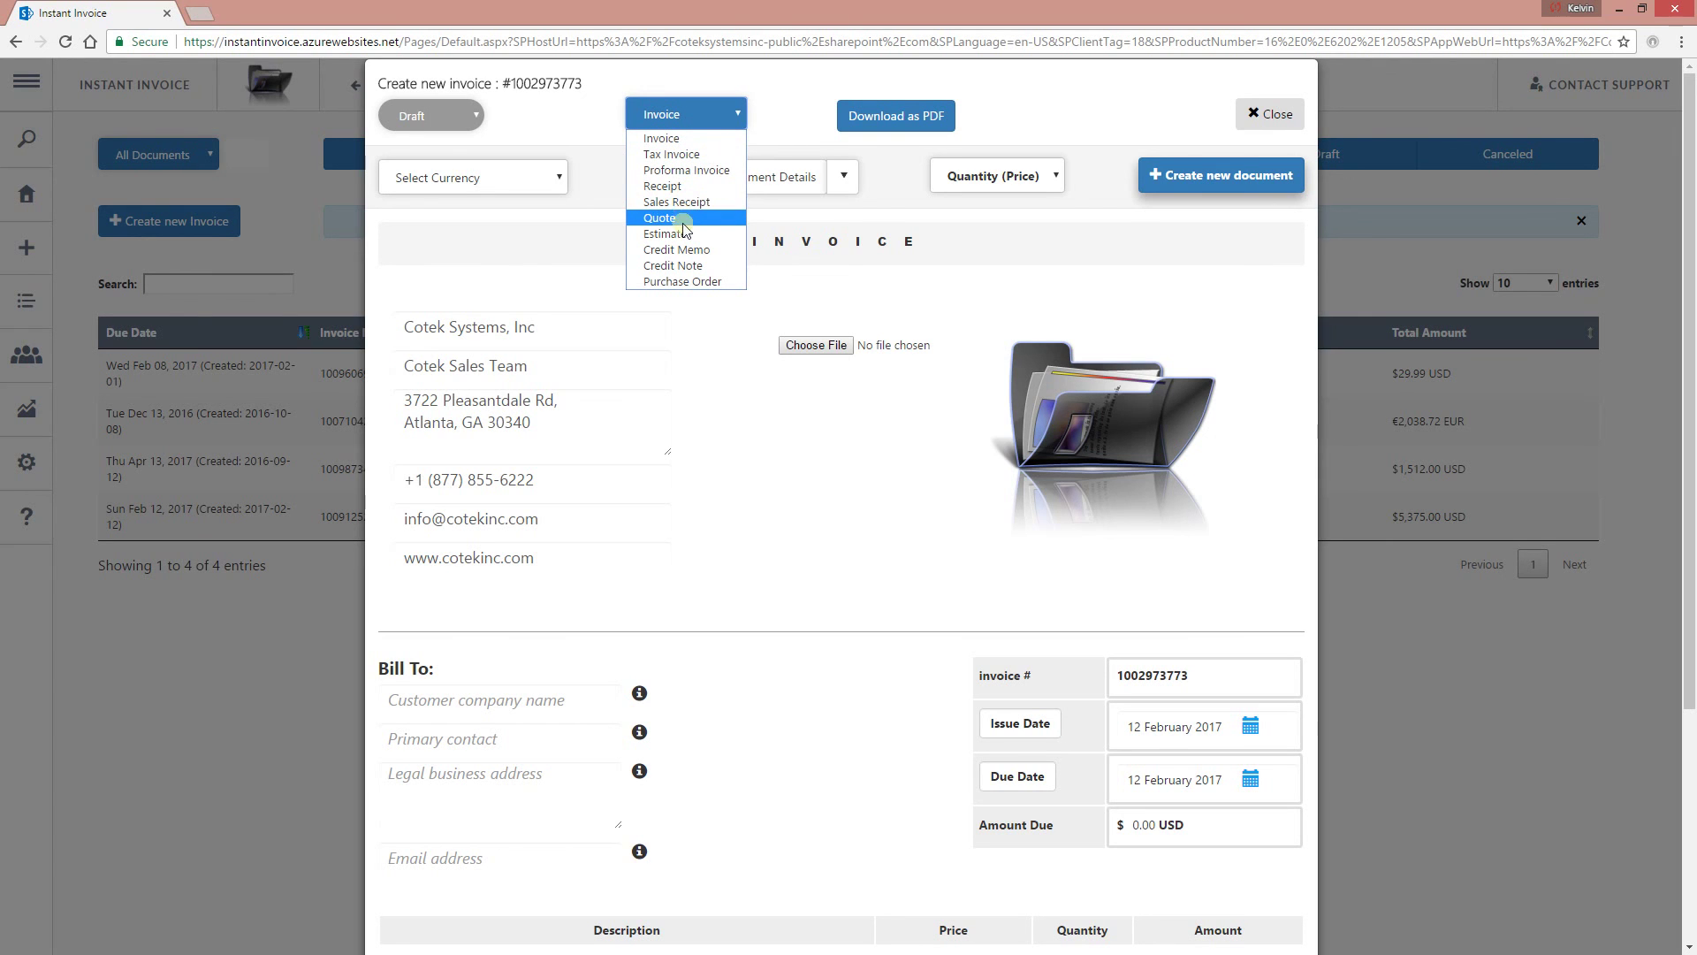
click(908, 223)
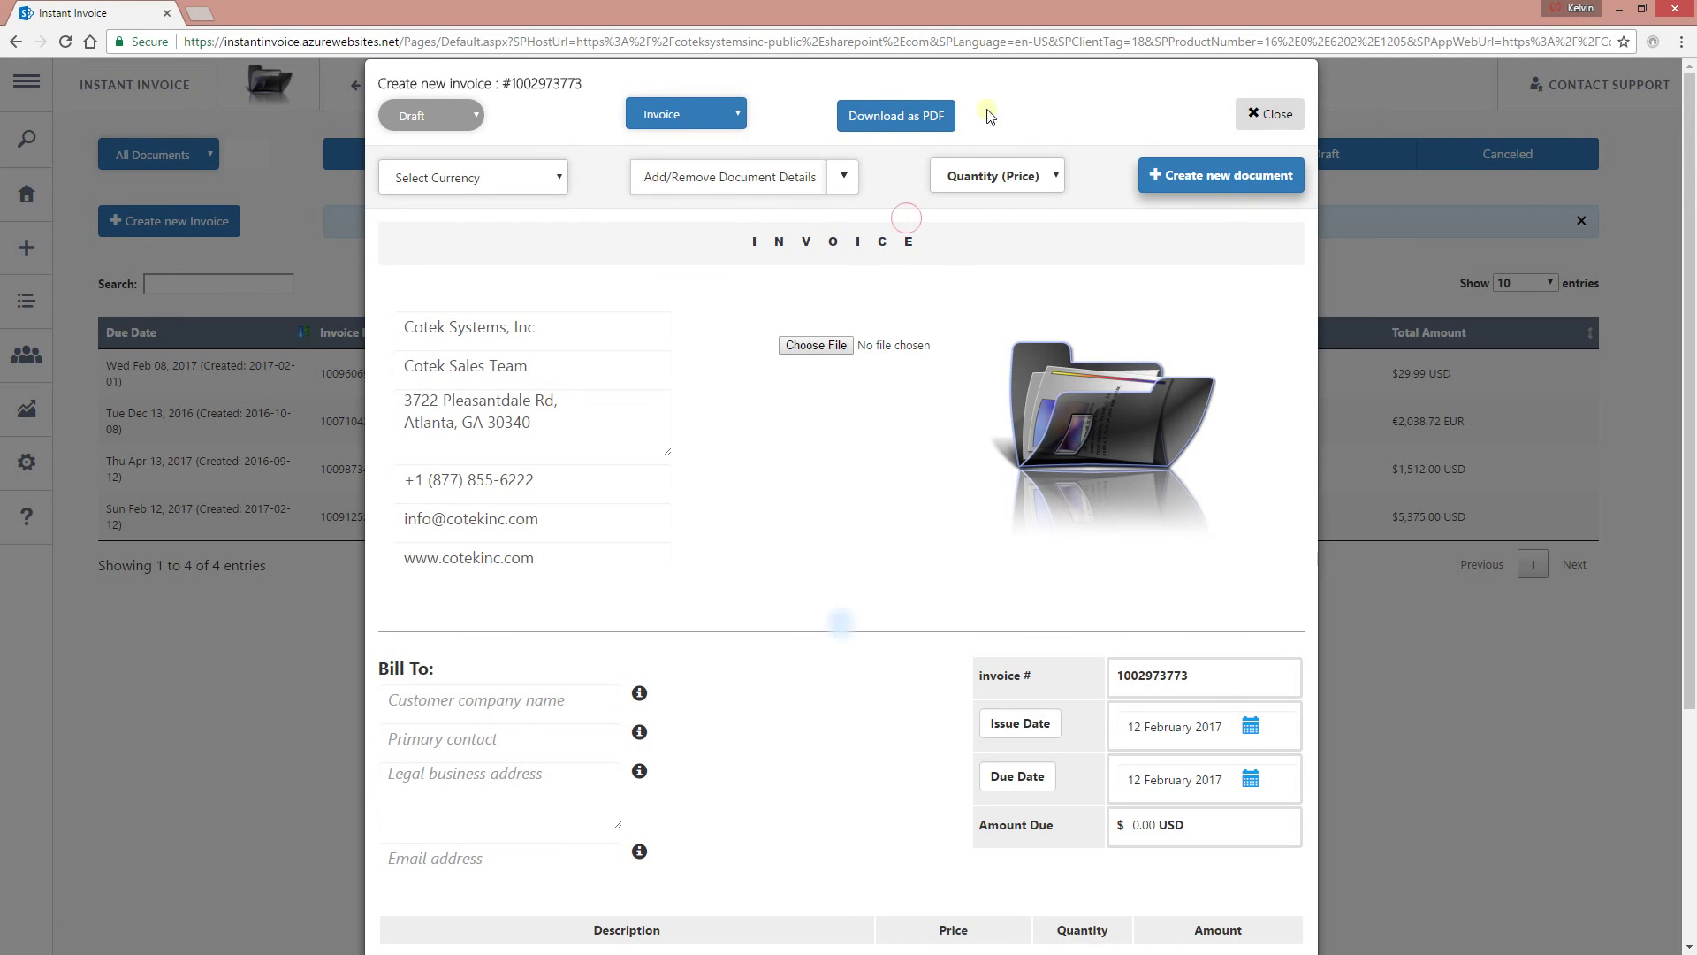
click(902, 124)
scroll(703, 371, down, 4)
scroll(1116, 322, up, 4)
click(920, 119)
click(1269, 113)
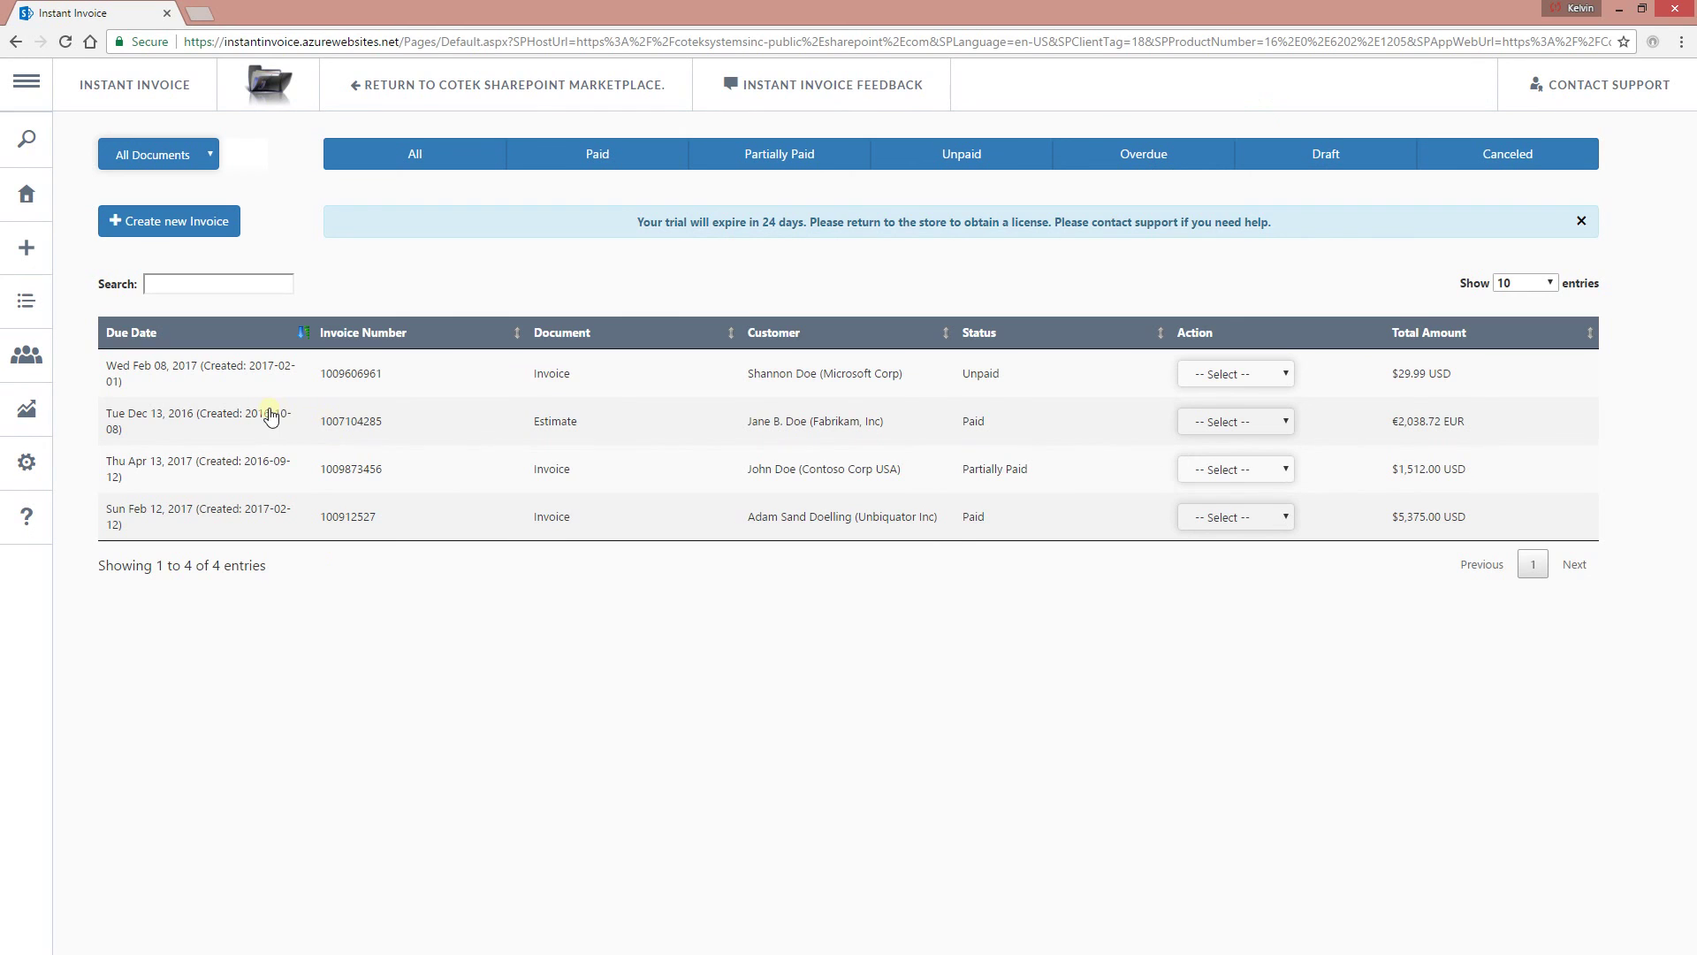
mouse_move(115, 363)
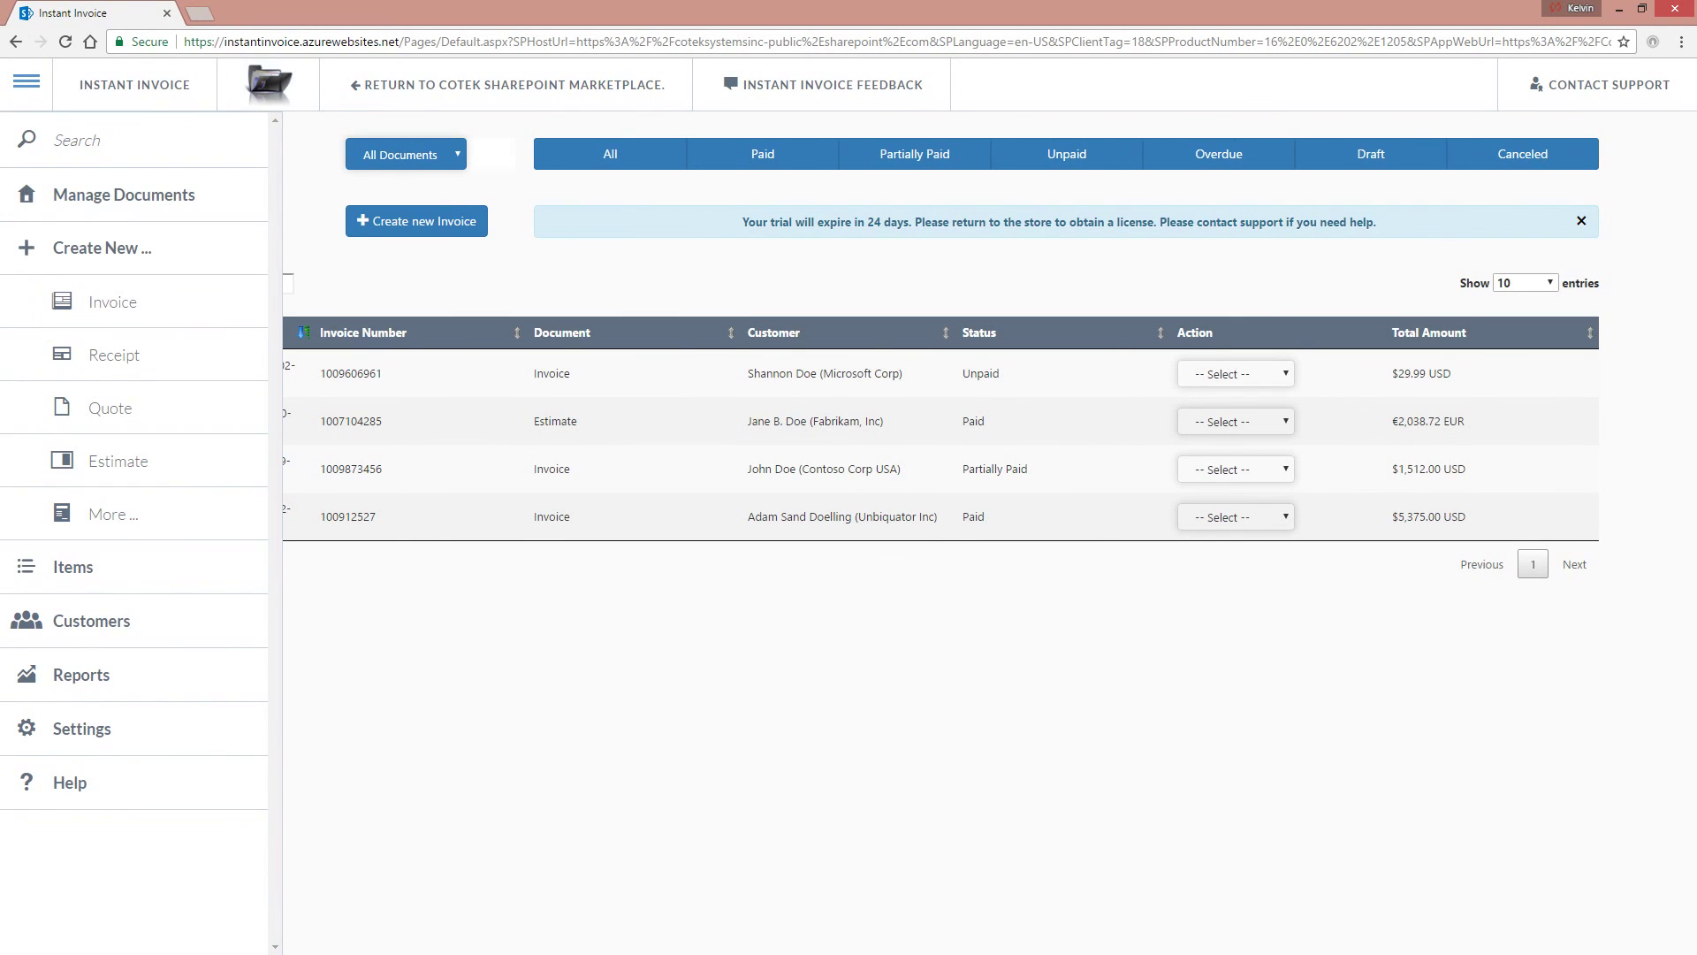
Create another new invoice and enter Bill To company name 'Unbound Inc'.
click(133, 301)
scroll(659, 508, down, 4)
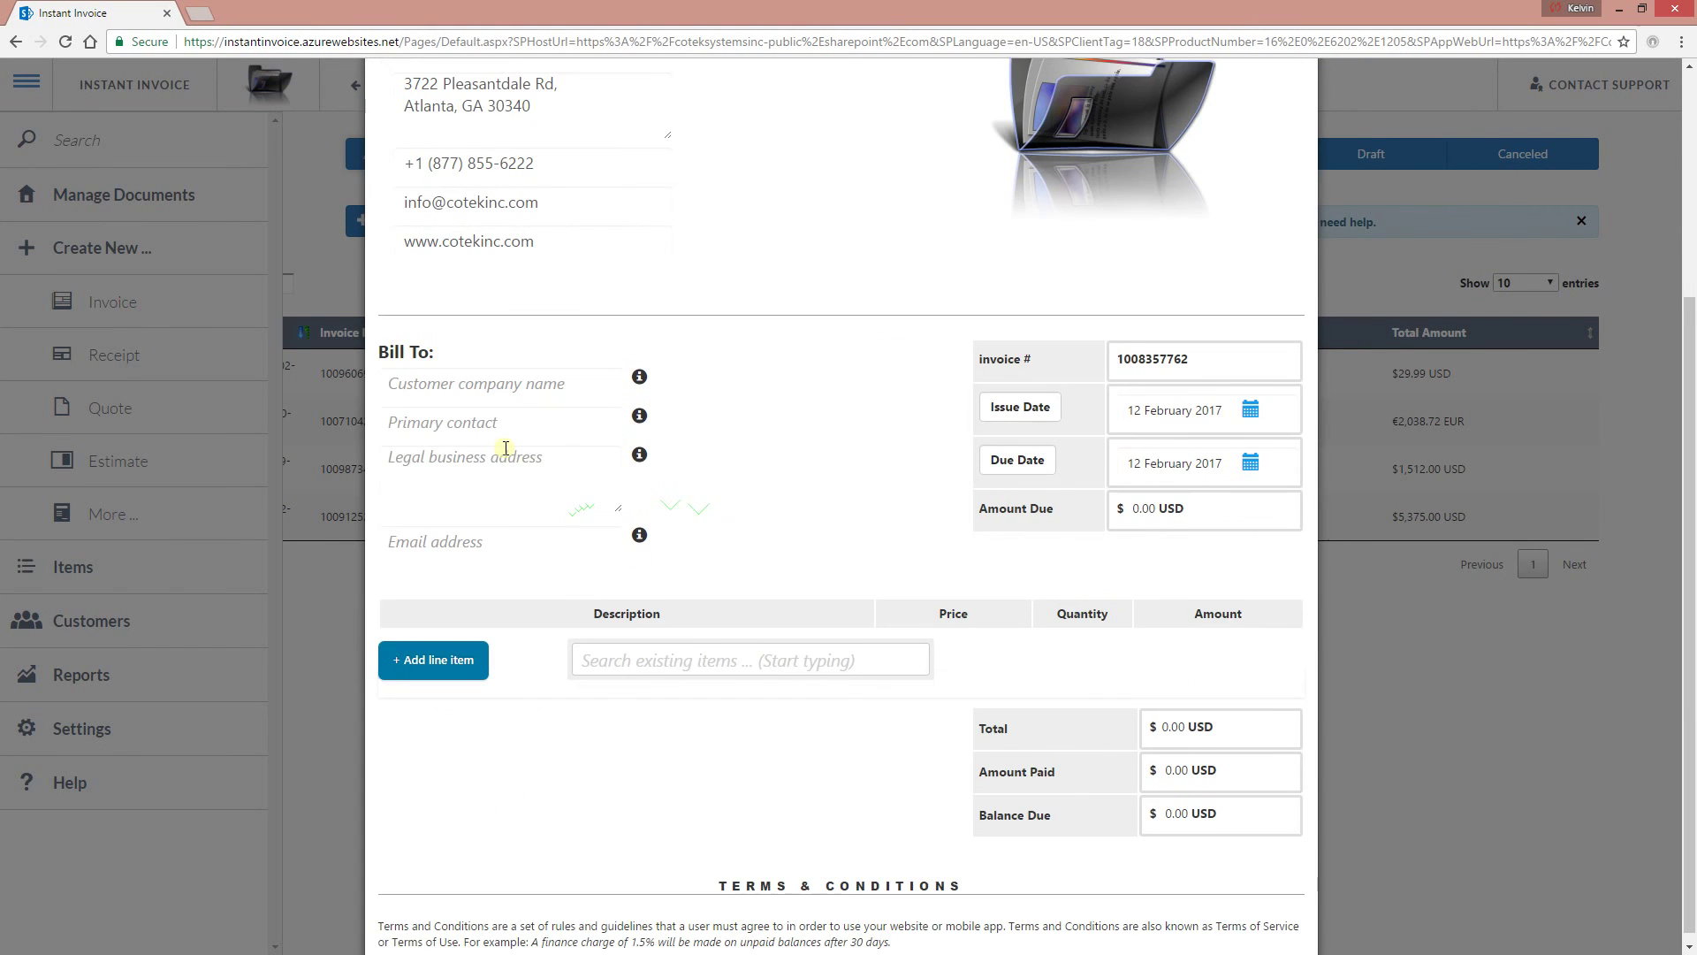
click(493, 372)
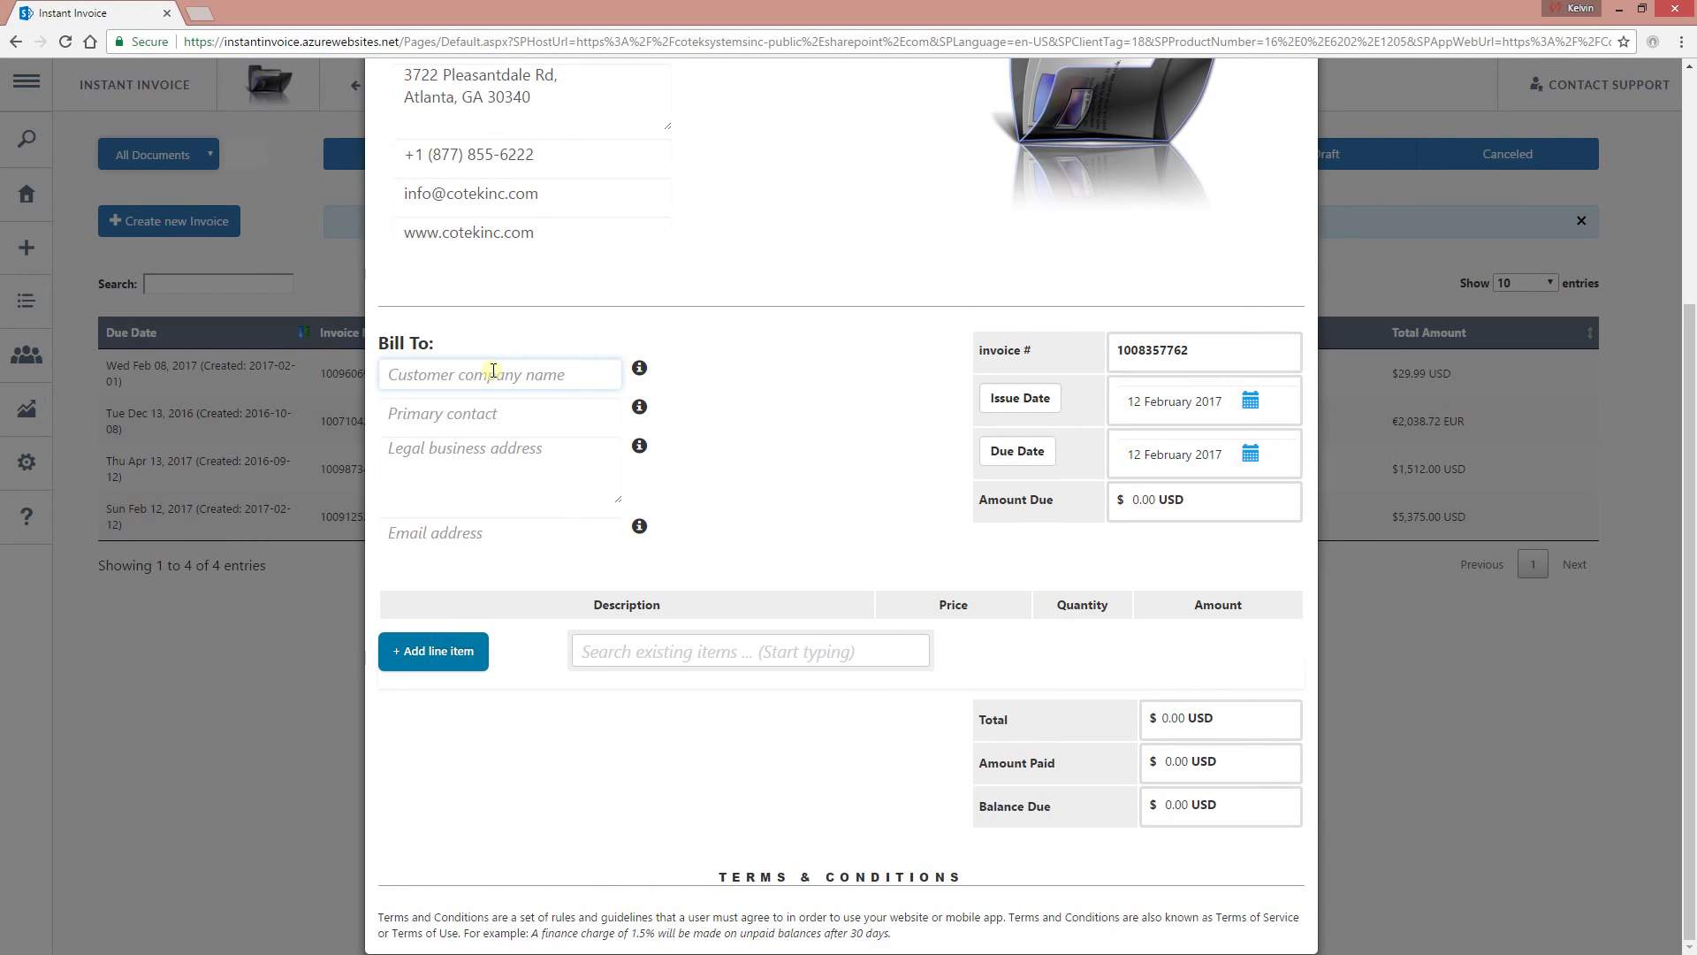
text(Ush)
key(BackSpace)
text(nbound Inc)
Fill in the primary contact's name, two-line street address with ZIP, and e-mail.
click(469, 414)
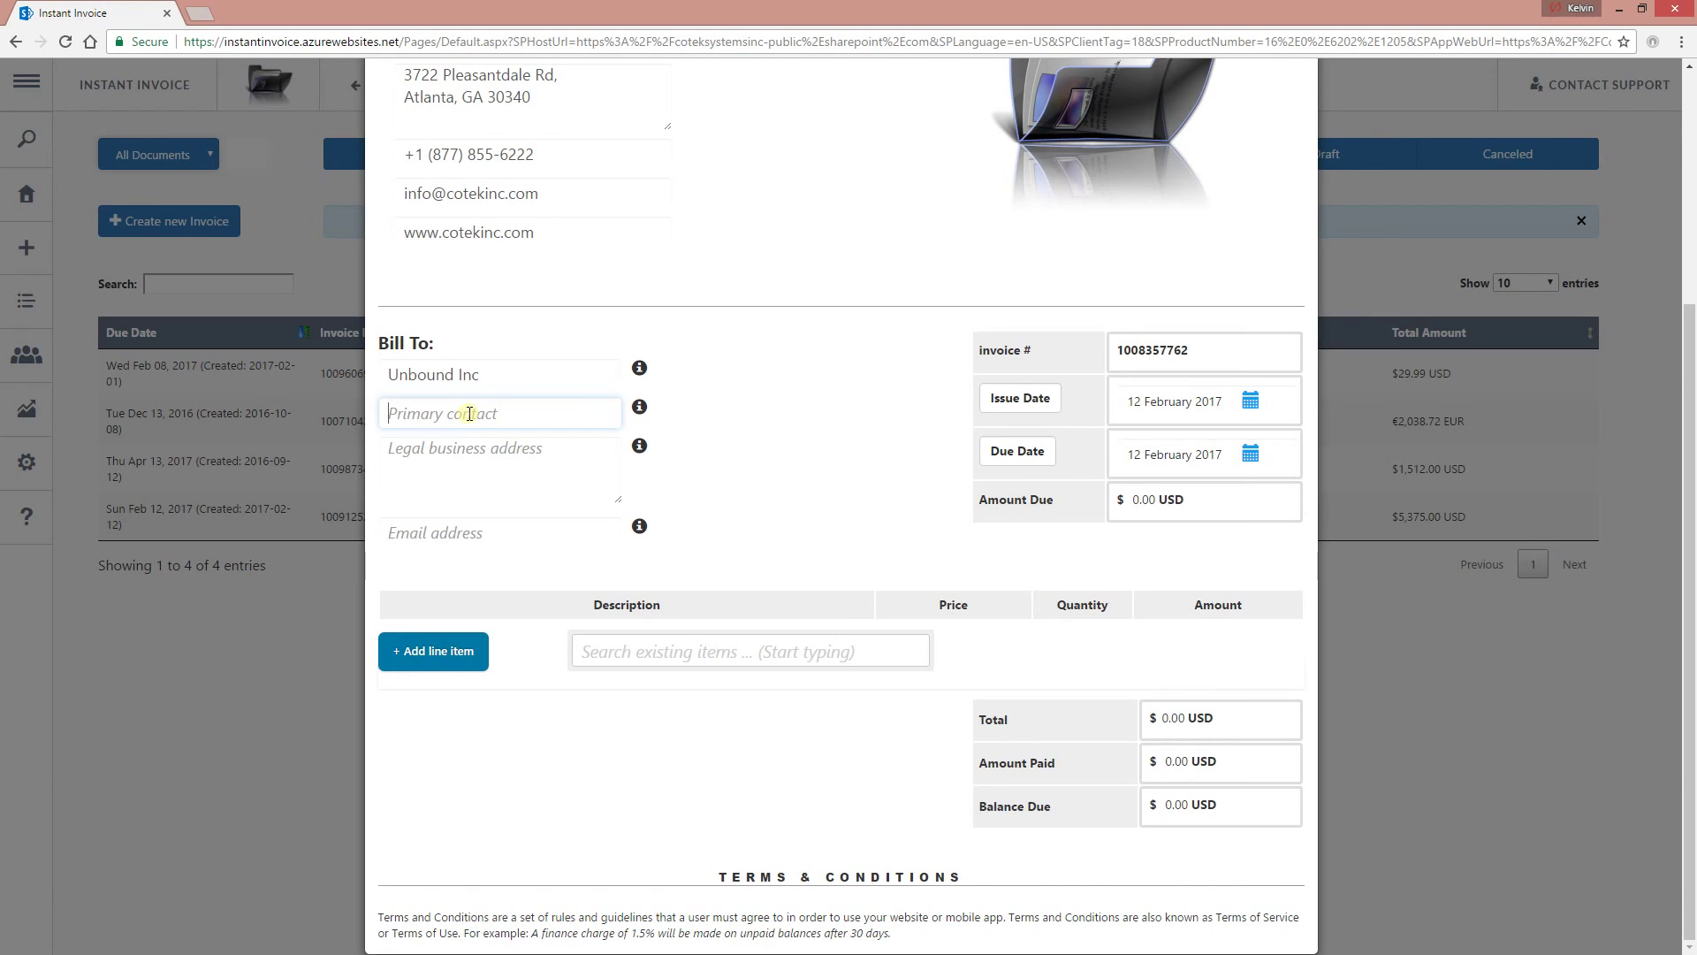
text(John )
text(Doe)
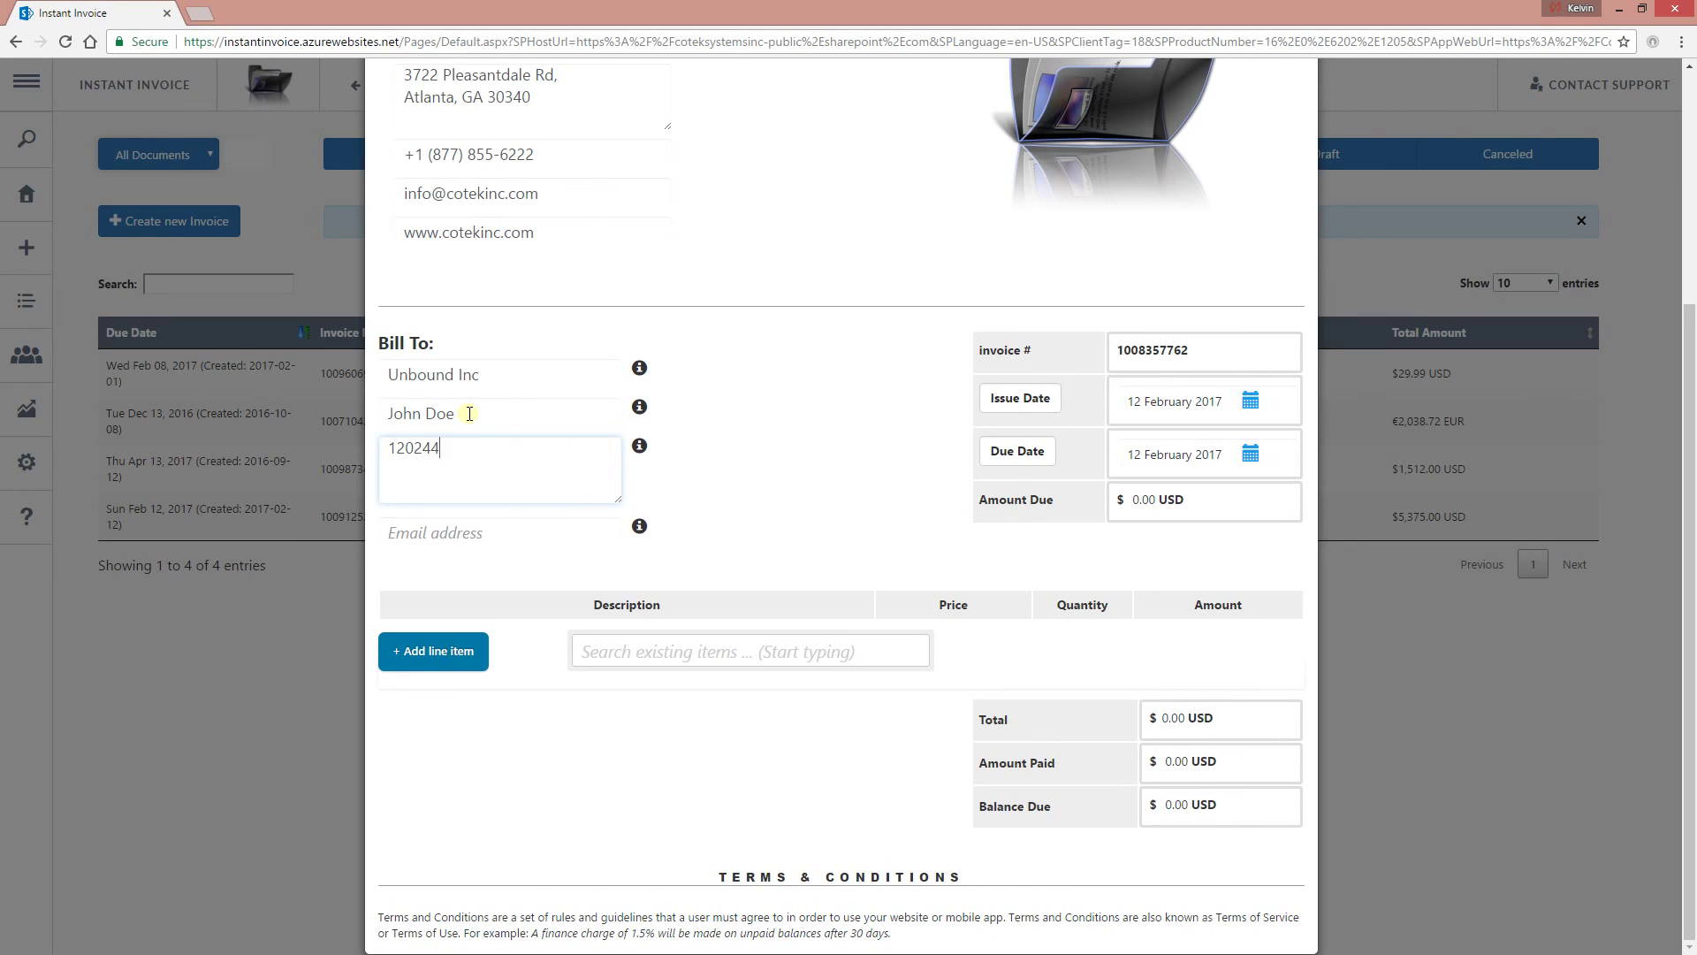
key(Return)
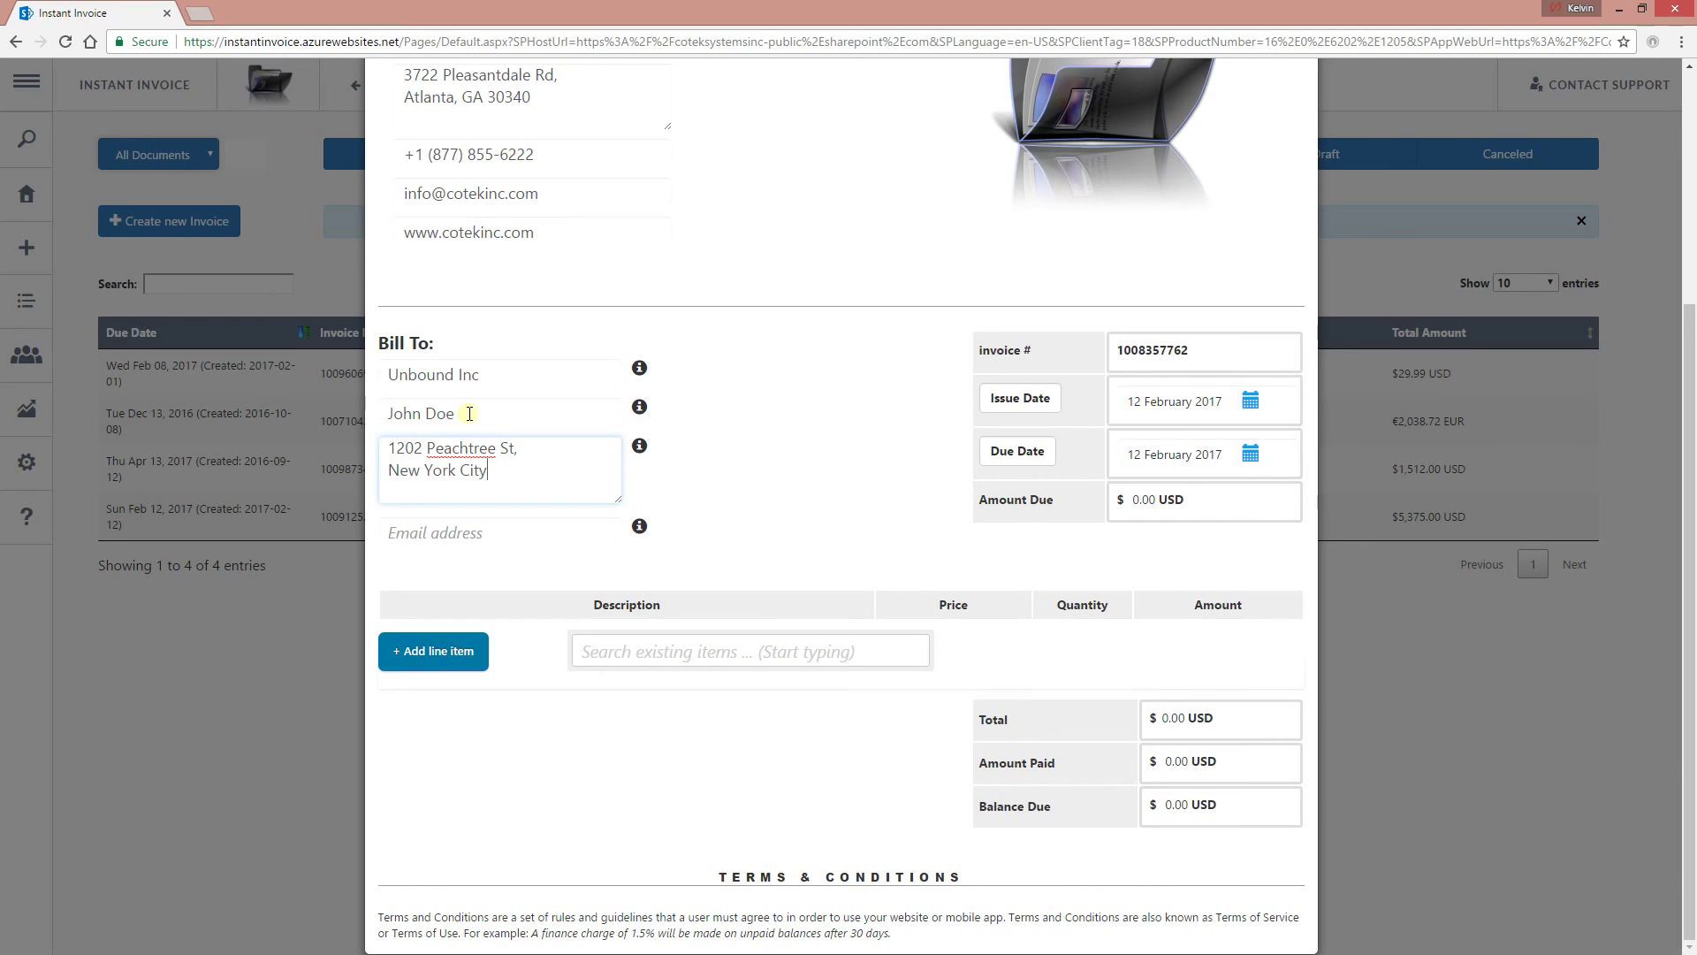
click(443, 524)
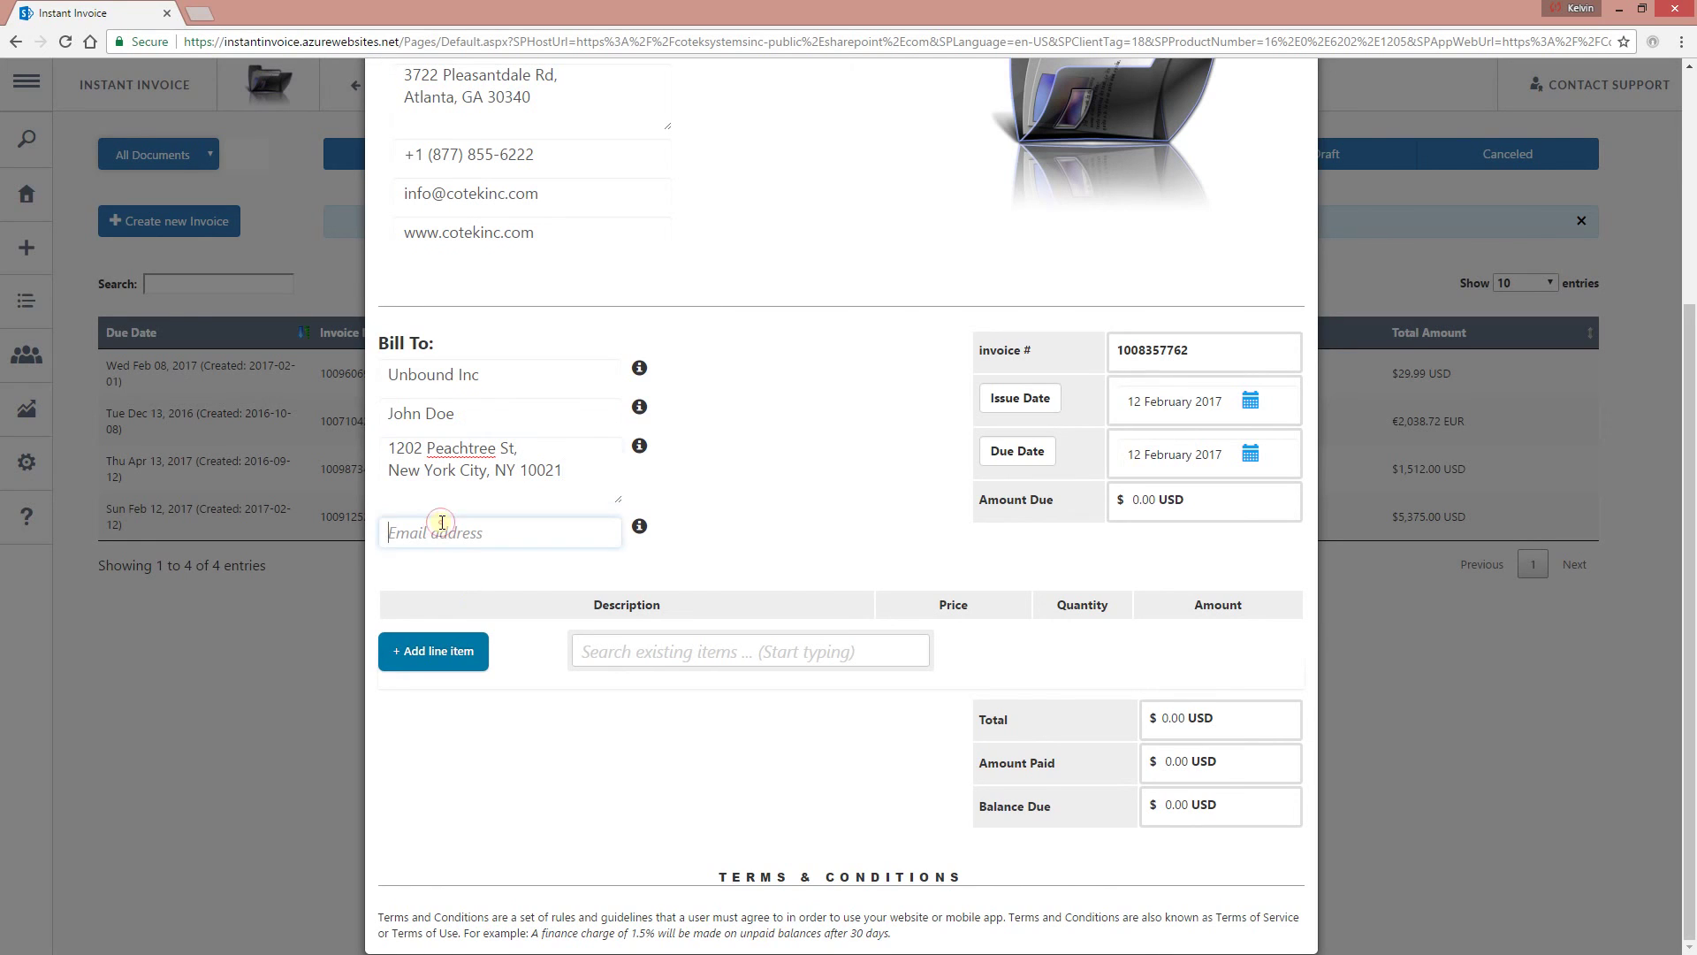
scroll(1026, 381, up, 4)
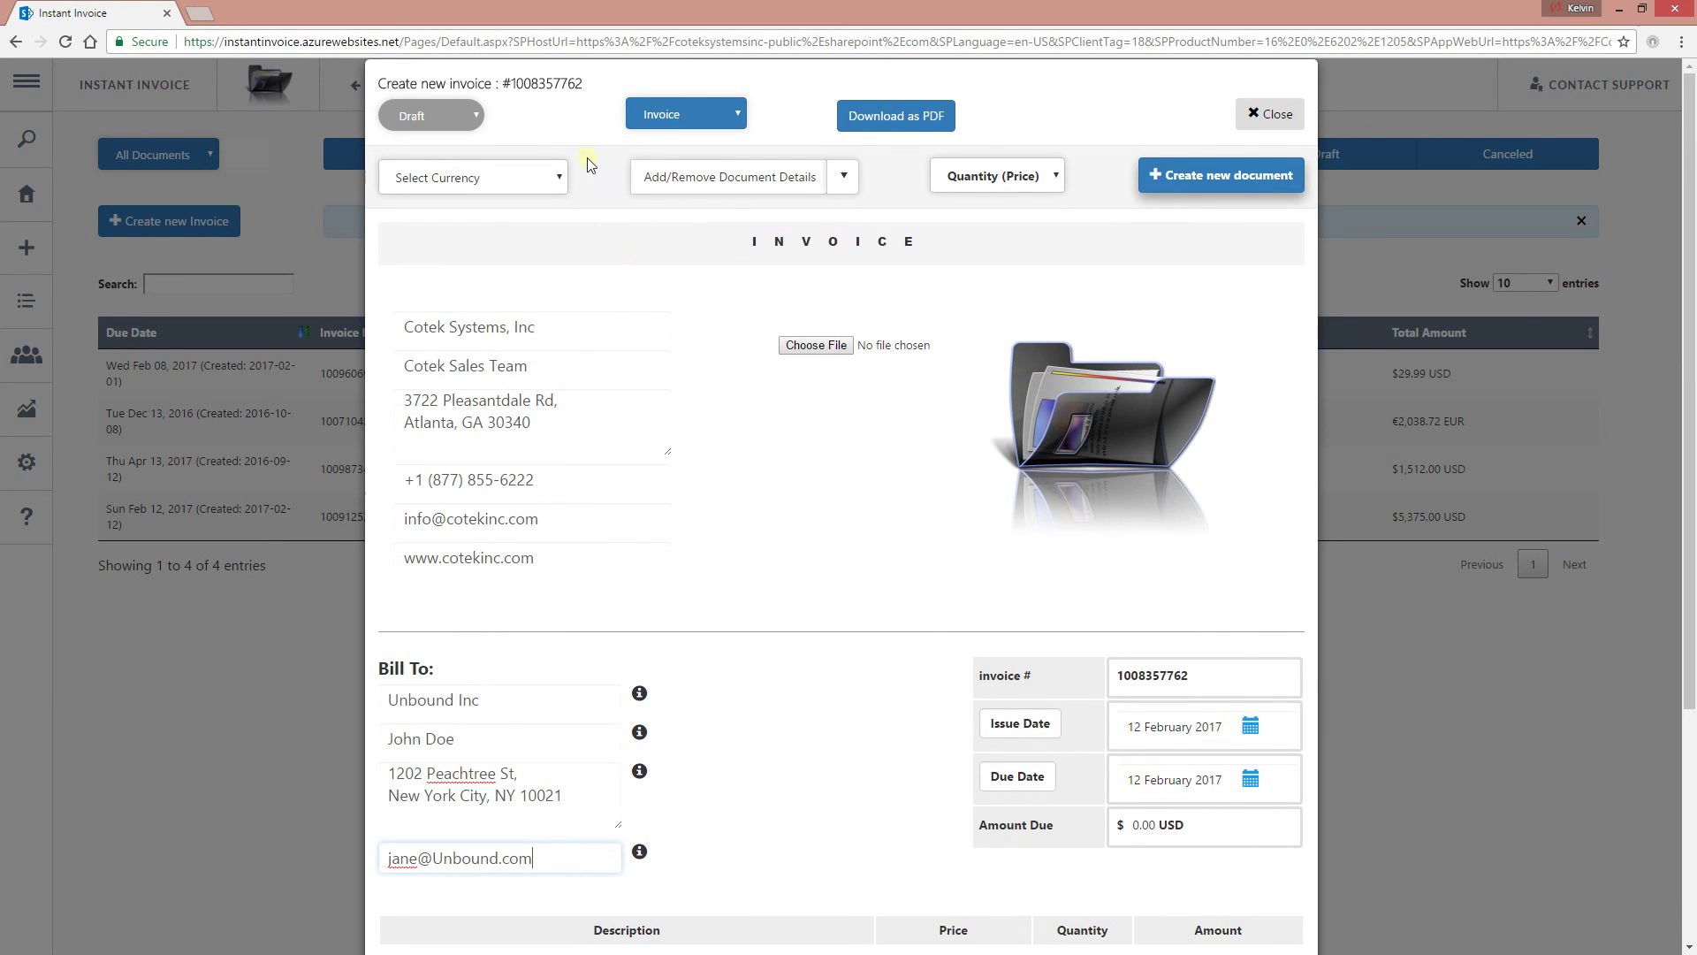
Look through the currency list and the optional document details list.
click(562, 170)
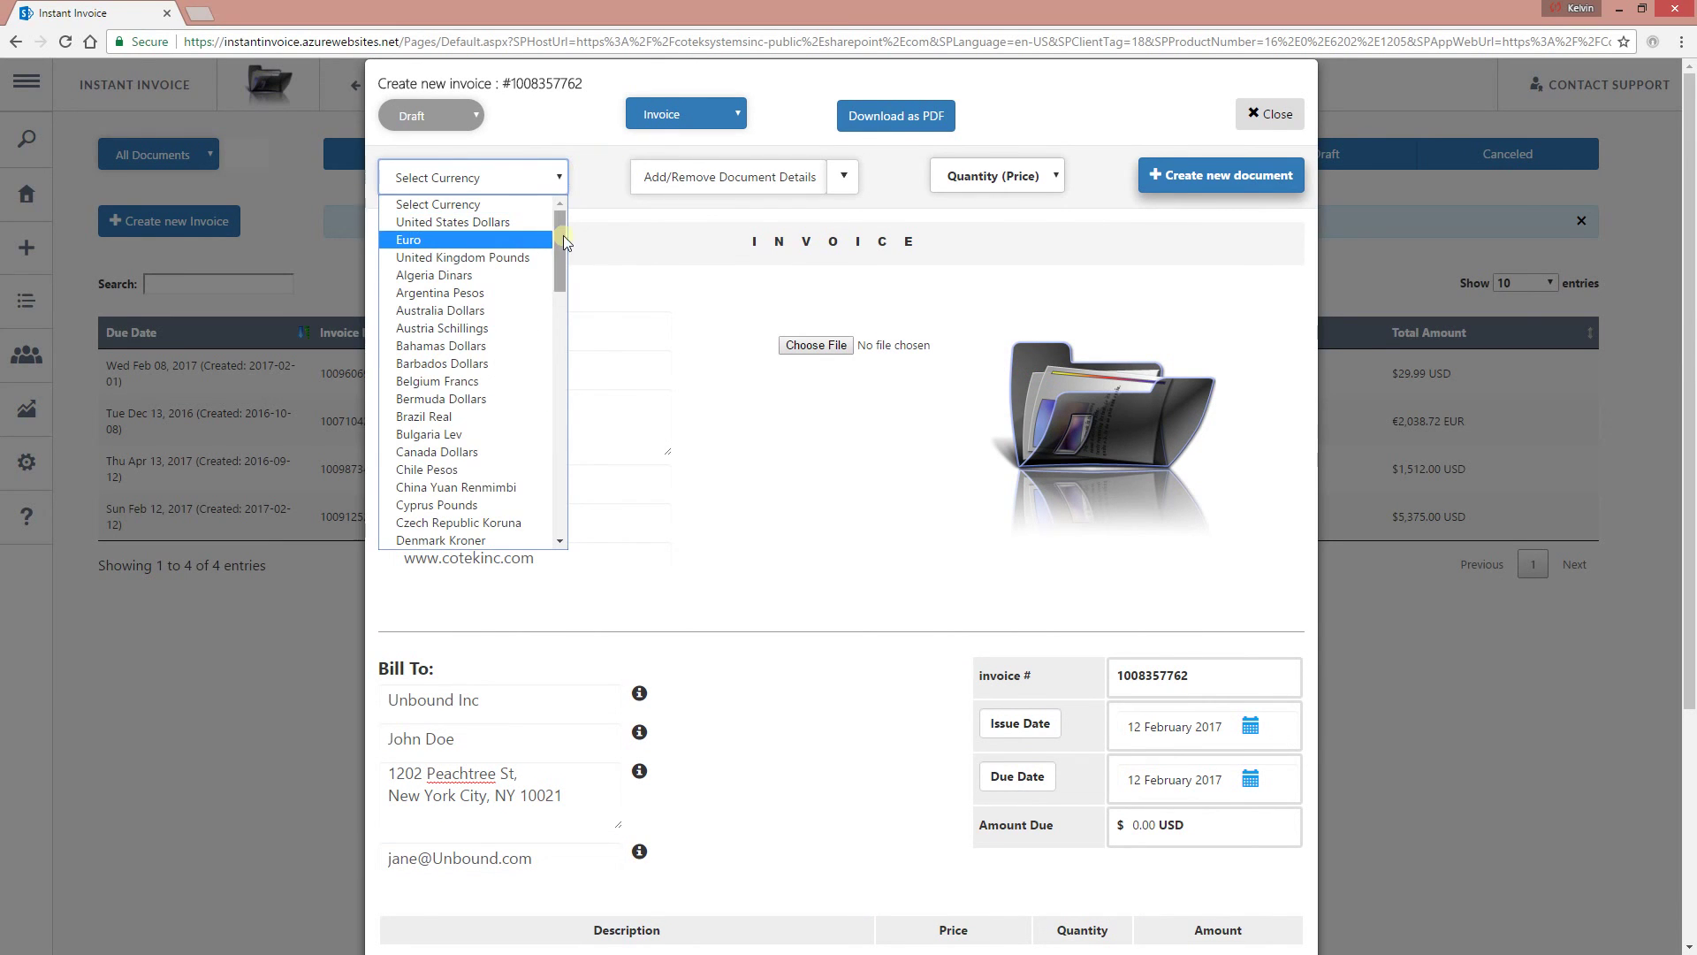
drag(559, 237, 560, 513)
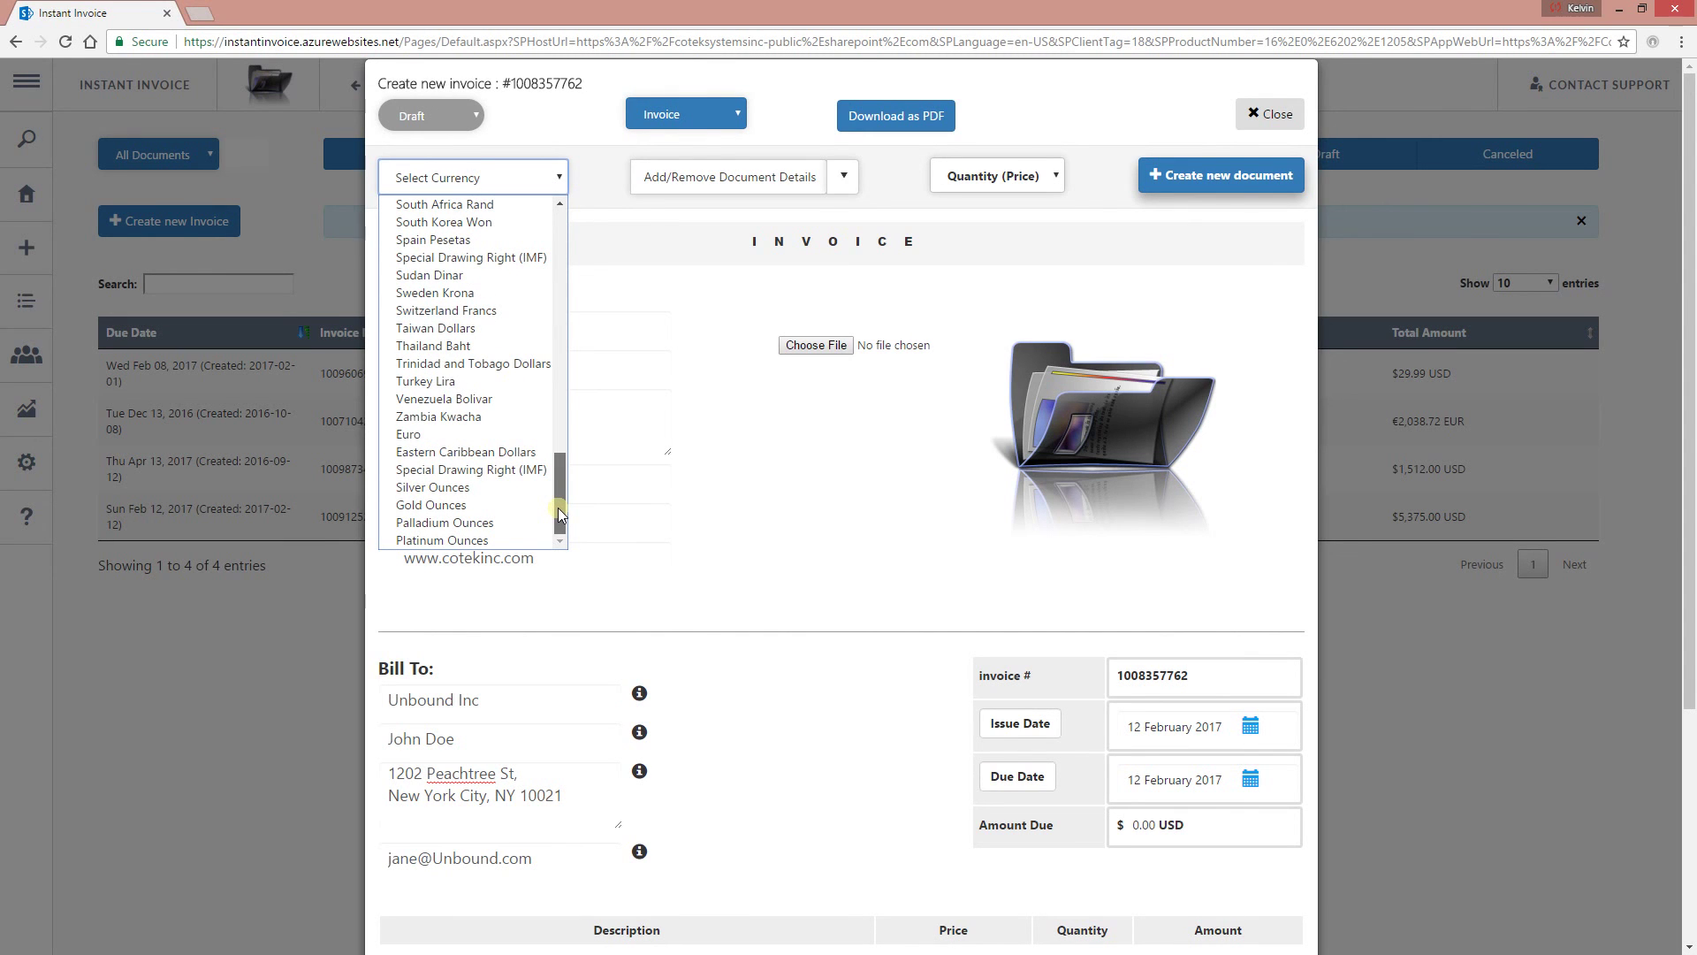
drag(560, 513, 557, 382)
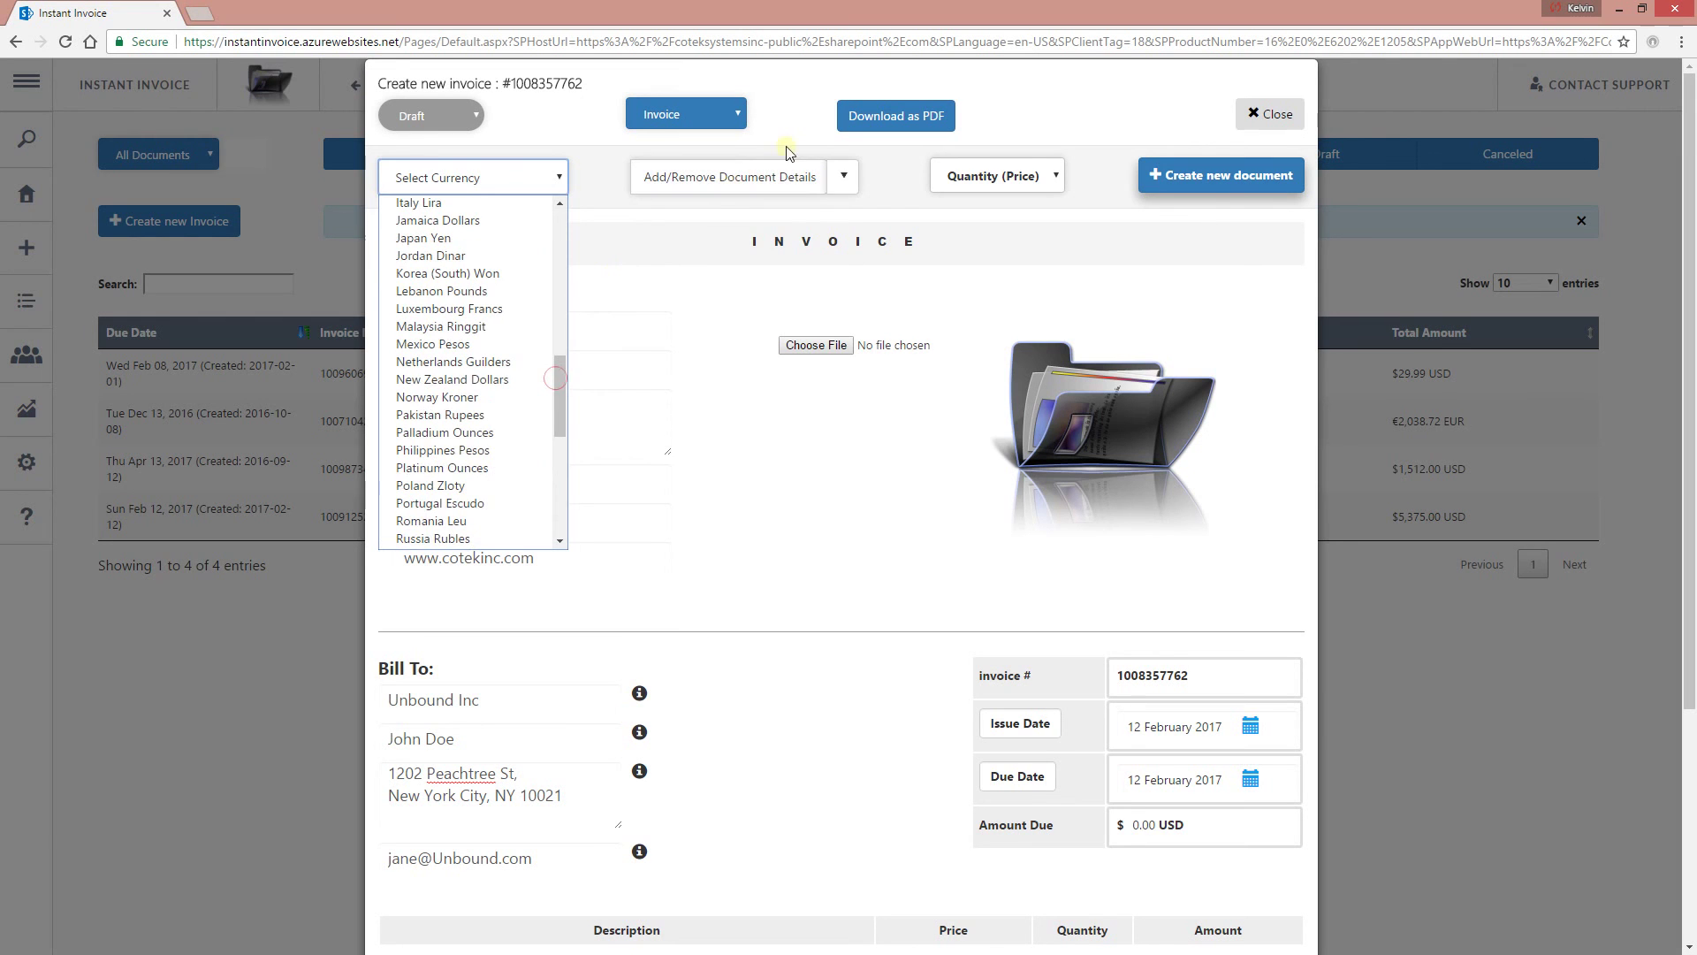
click(846, 178)
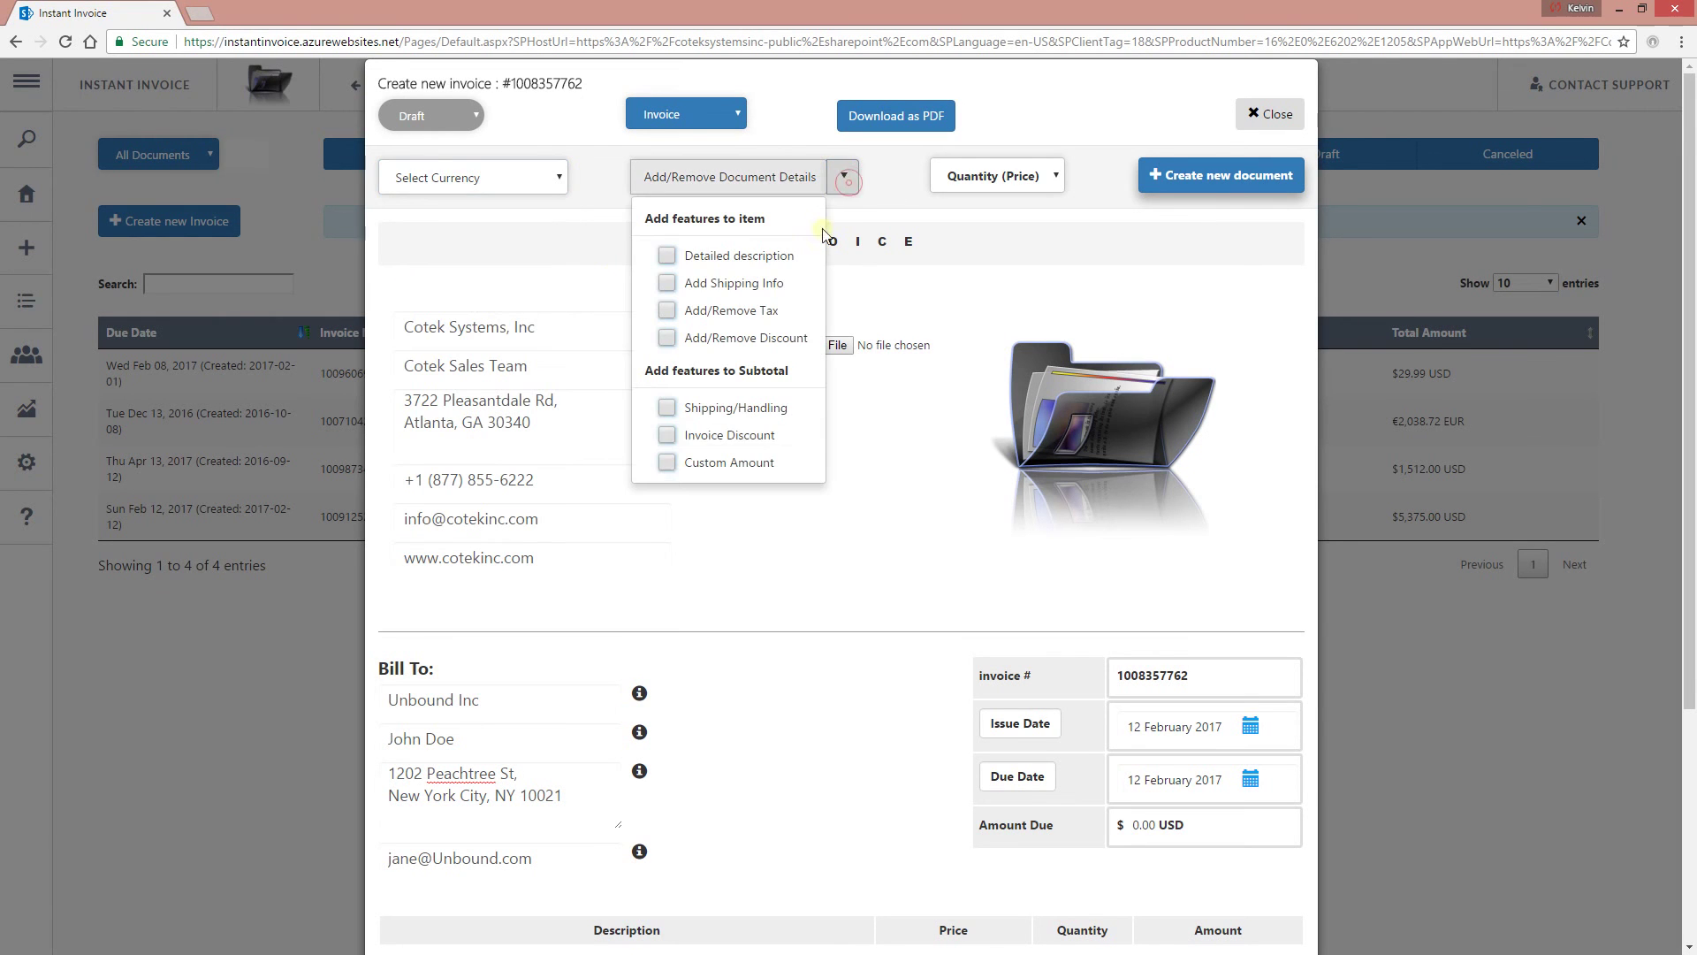
click(782, 549)
scroll(790, 554, down, 1)
scroll(790, 554, up, 1)
Enable detailed descriptions for the invoice line items.
click(831, 177)
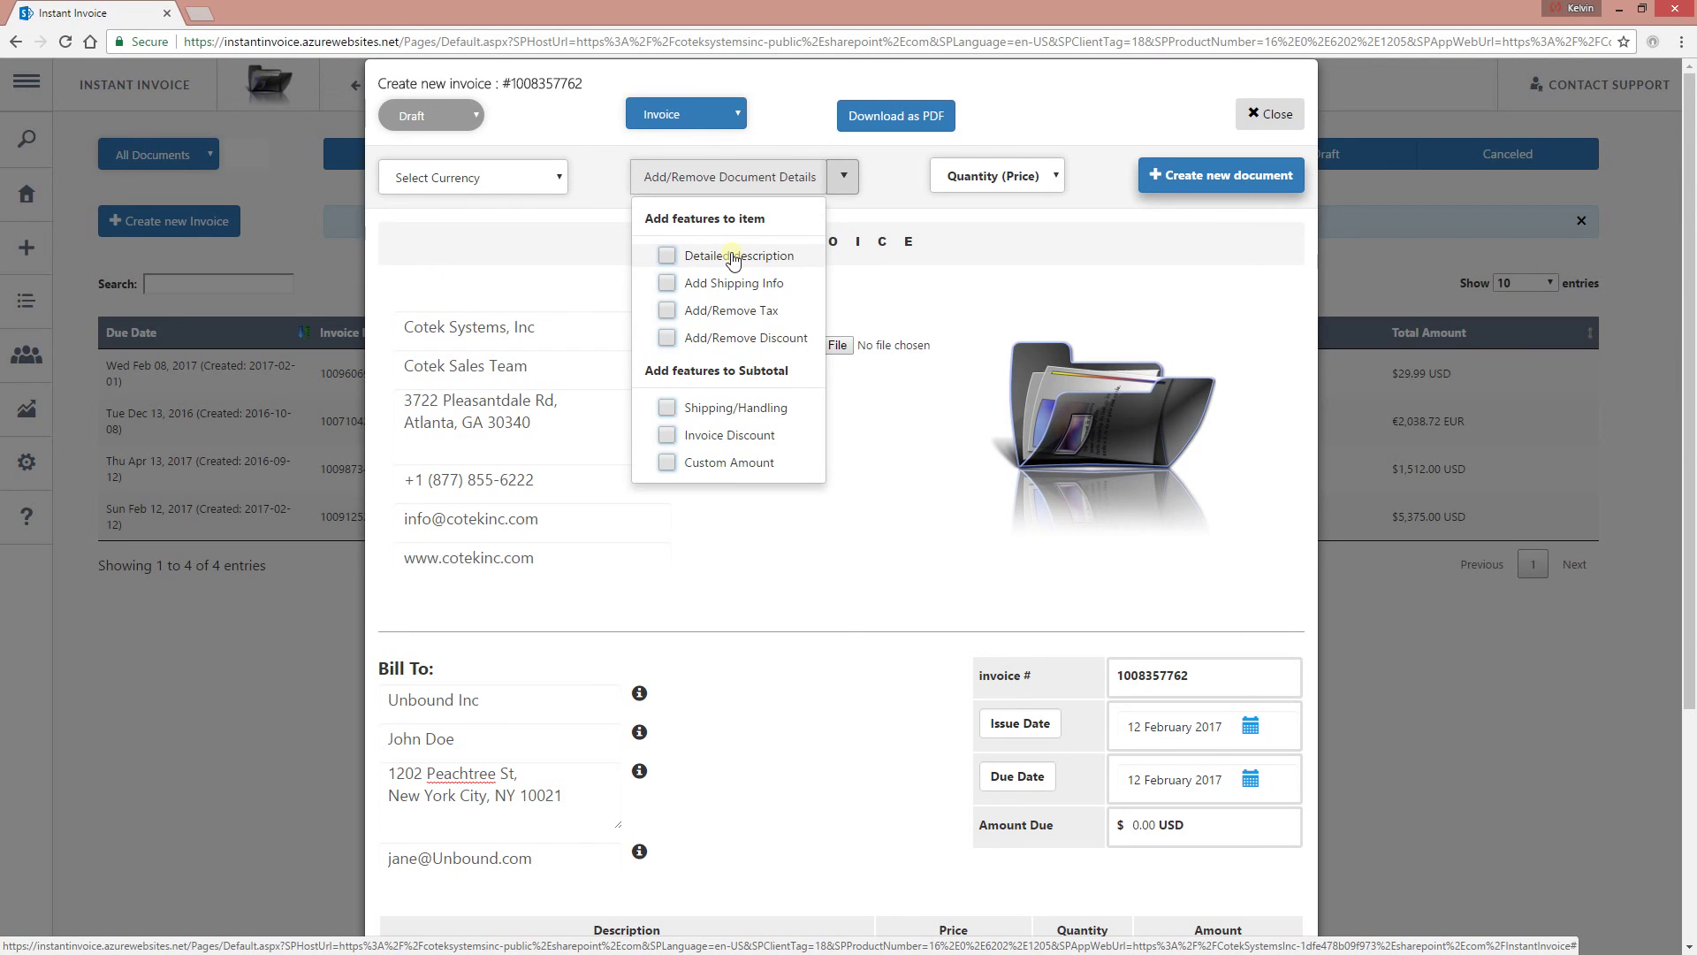
click(732, 257)
scroll(796, 587, down, 4)
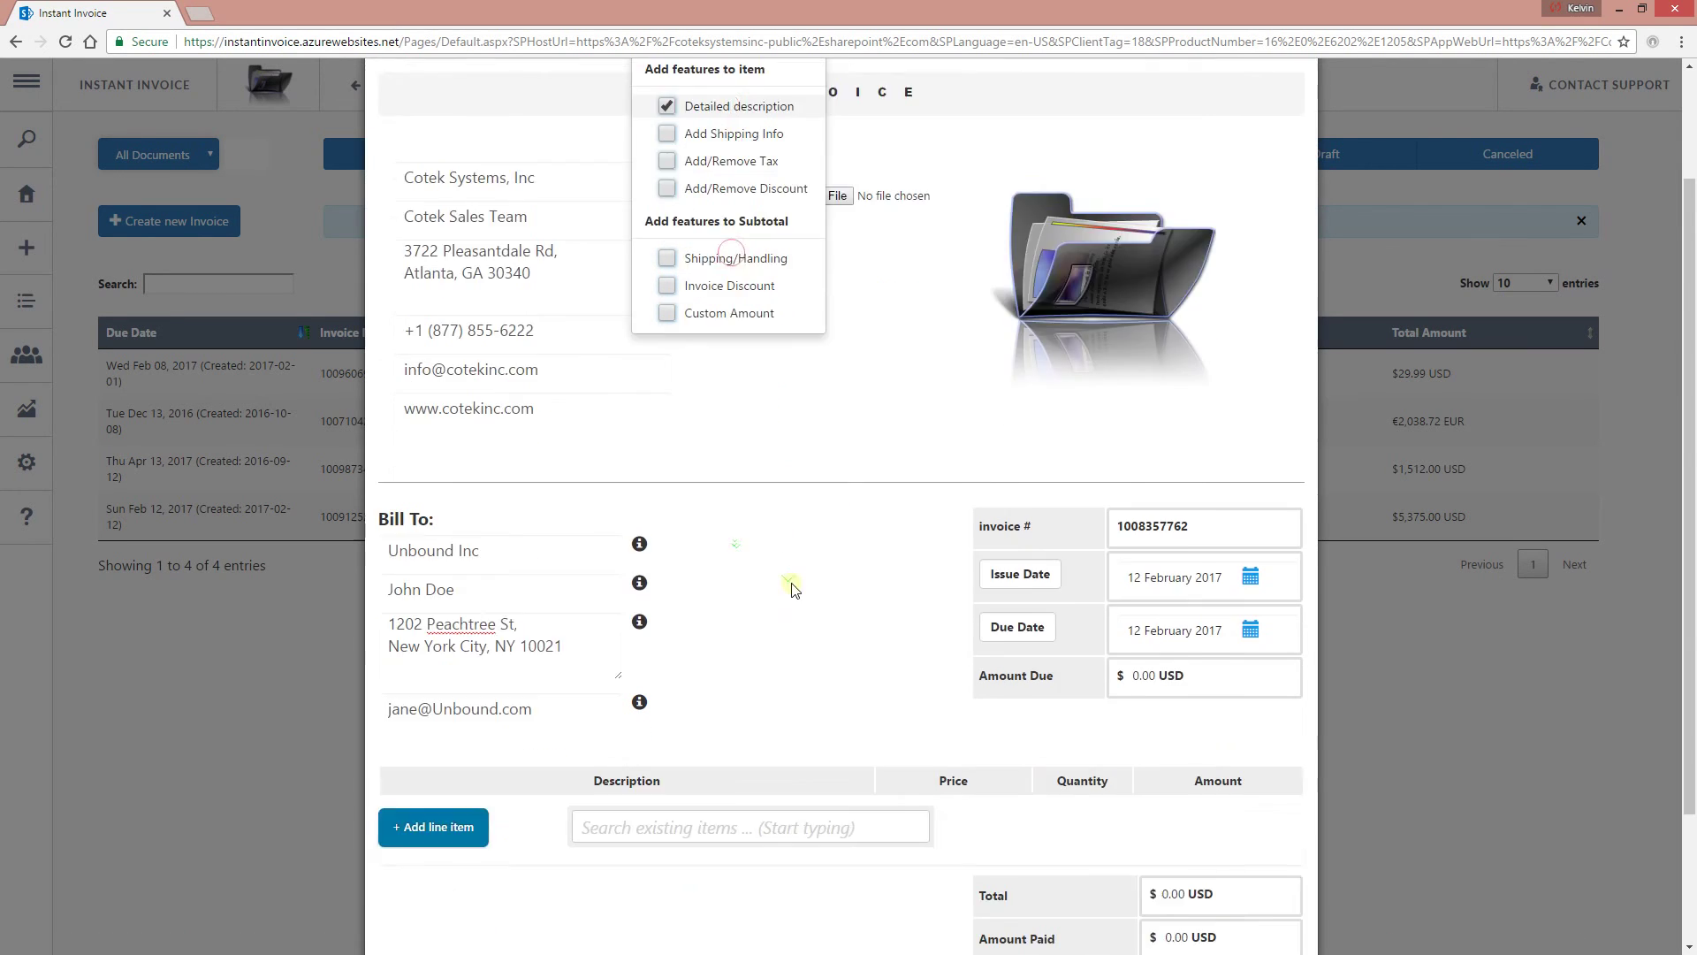
click(621, 659)
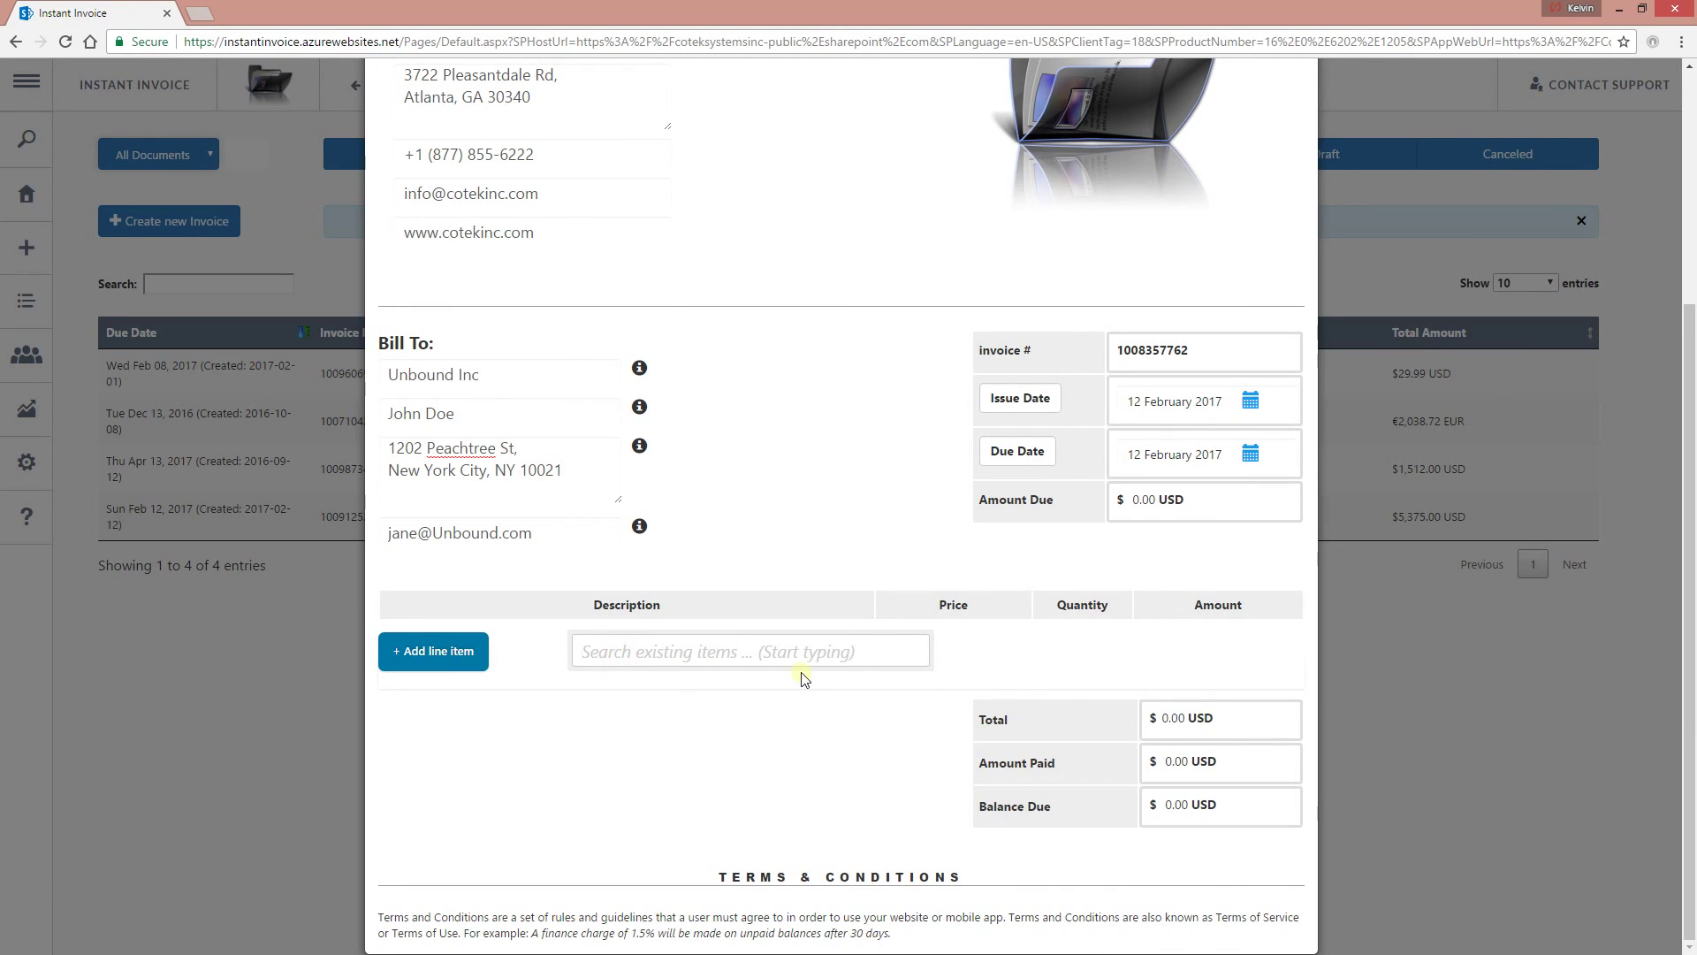
Add OfferCommerce as a line item on the invoice.
text(e)
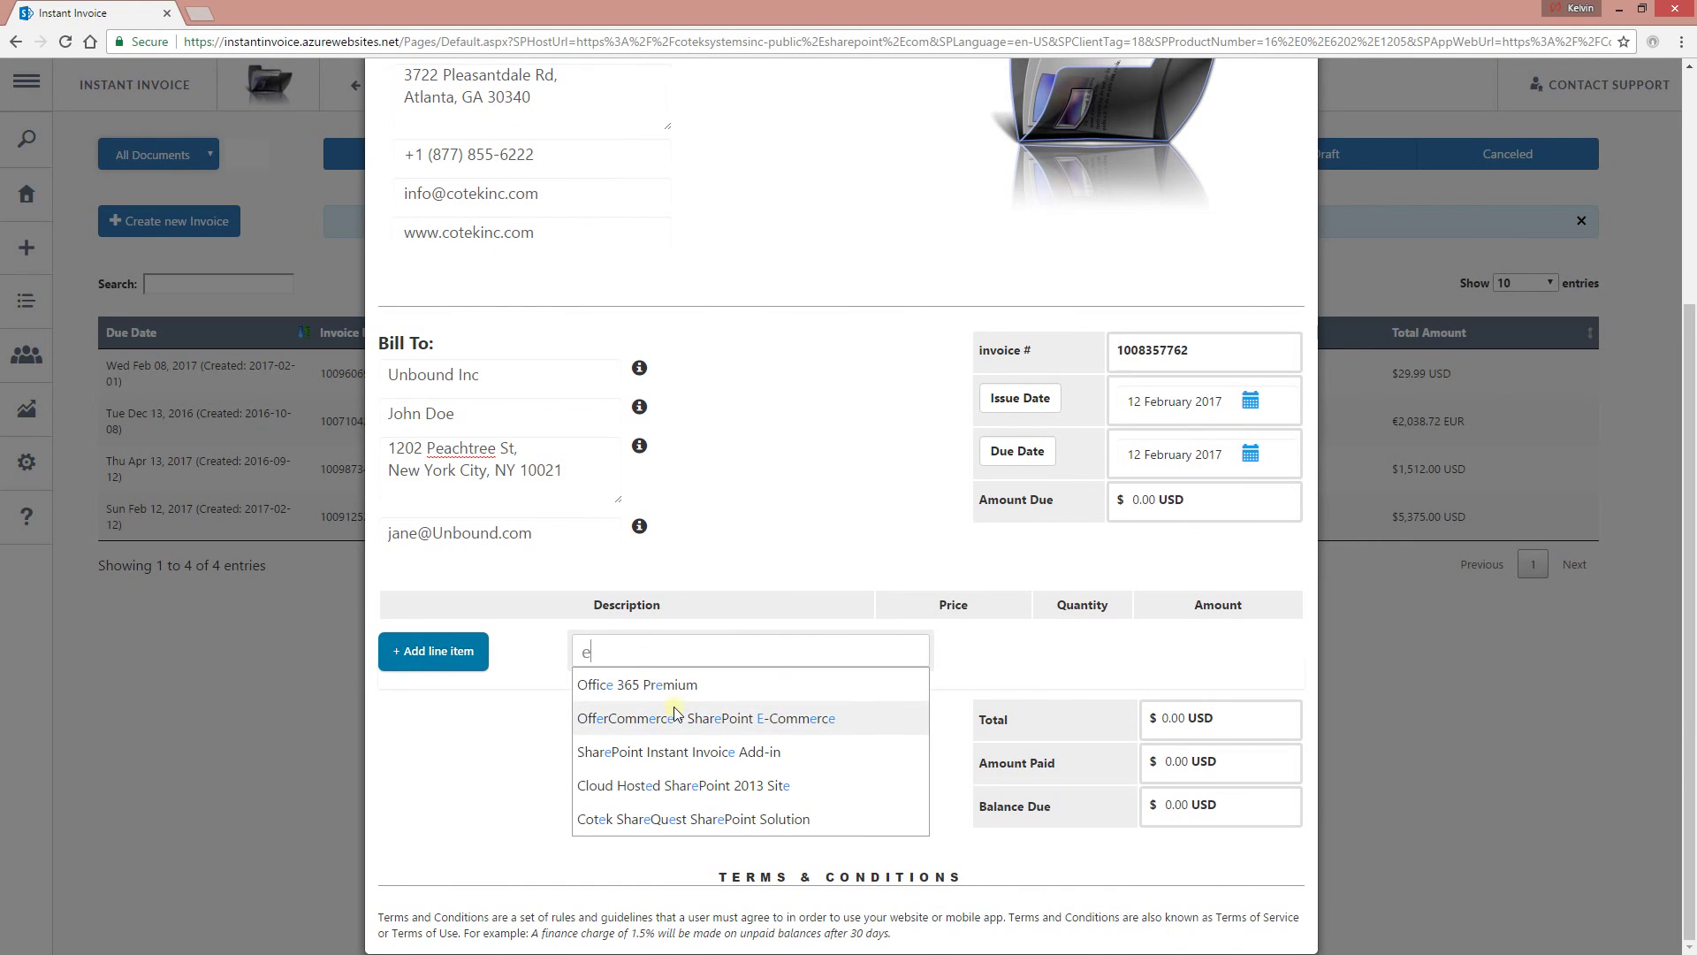
click(717, 727)
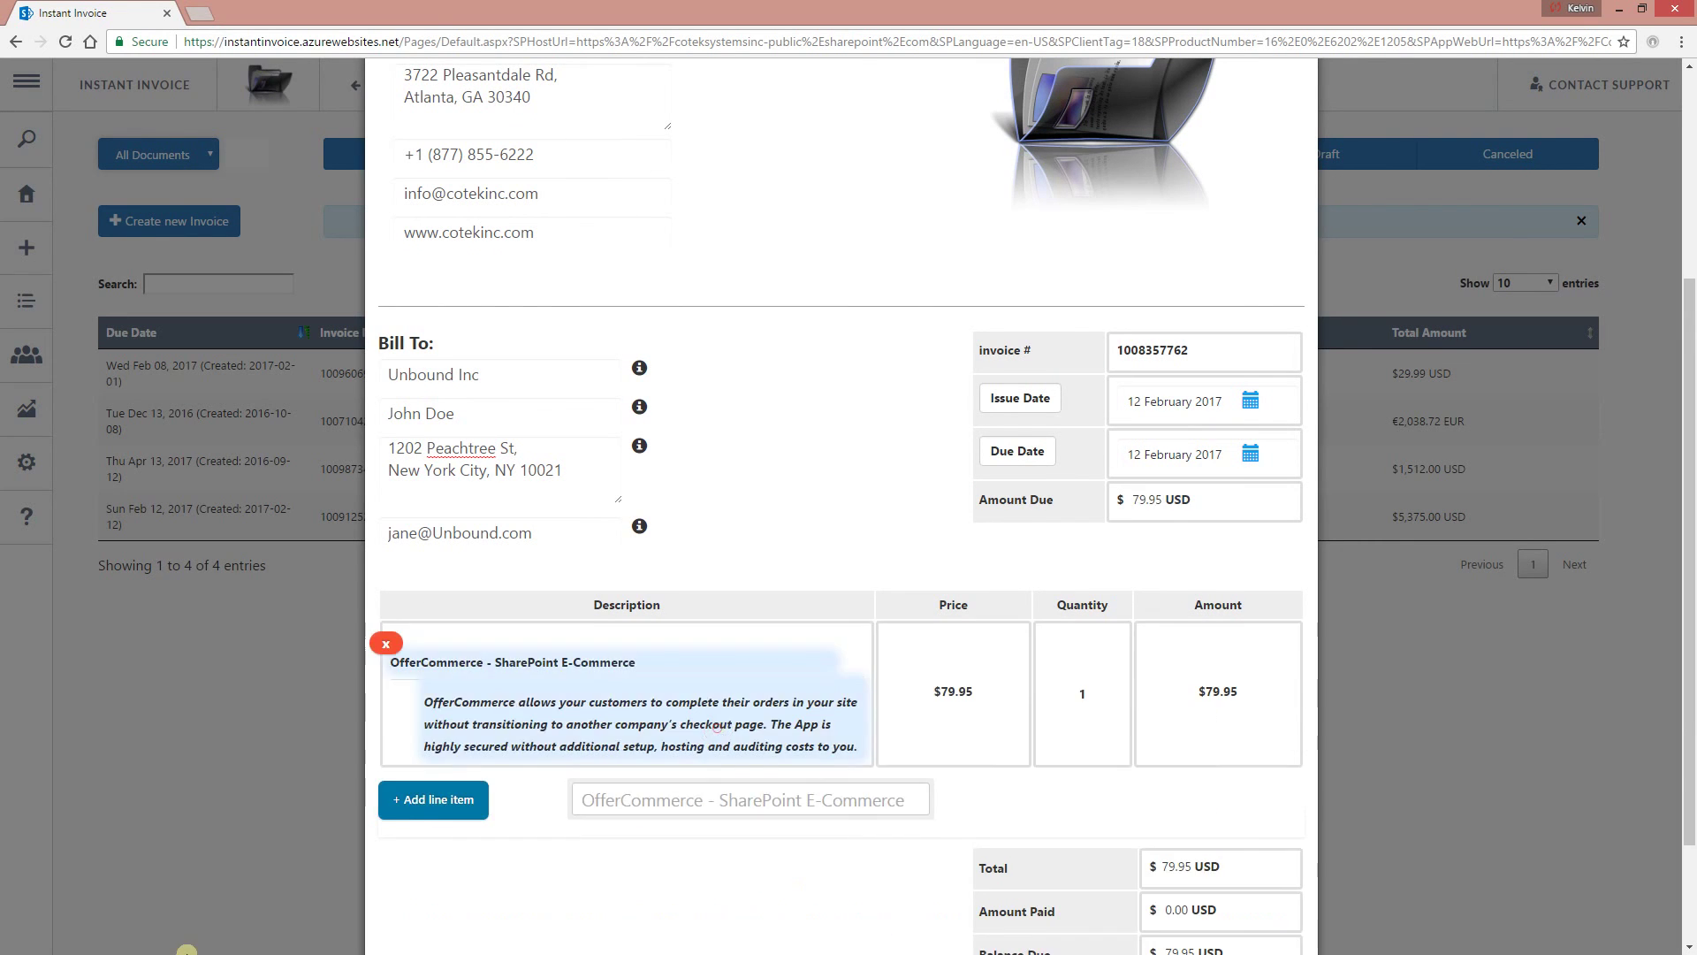
mouse_move(460, 705)
scroll(734, 732, up, 4)
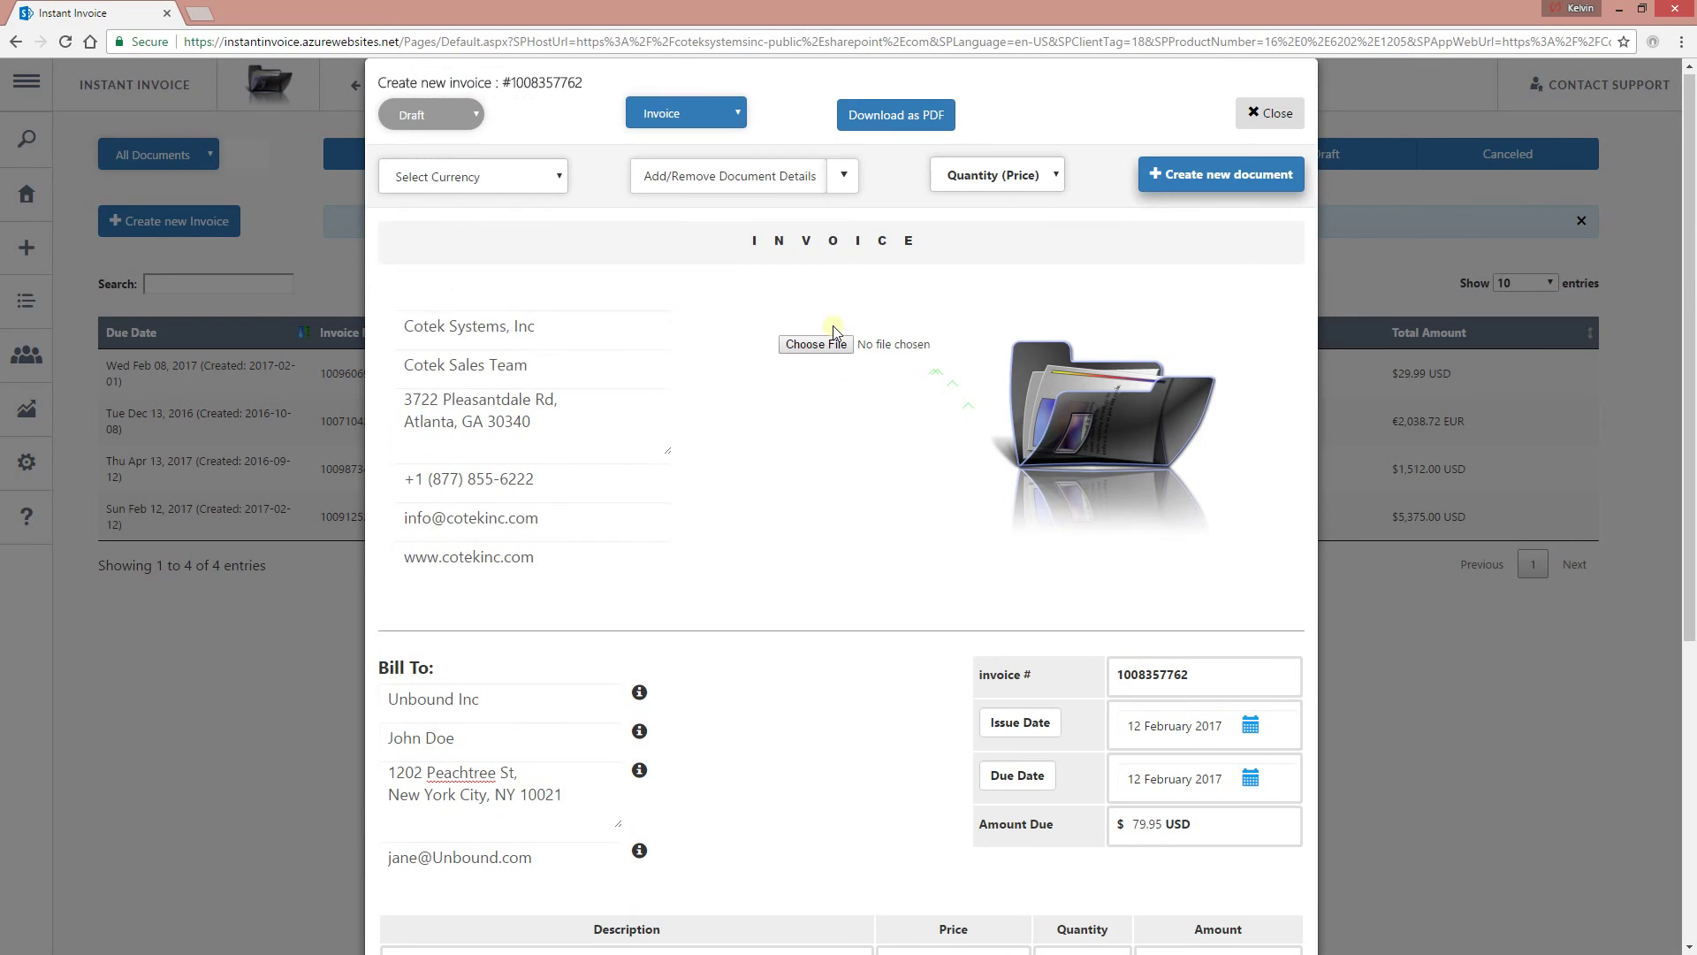
Re-enable detailed descriptions and add Tax and Discount columns to the line items.
click(843, 176)
click(705, 255)
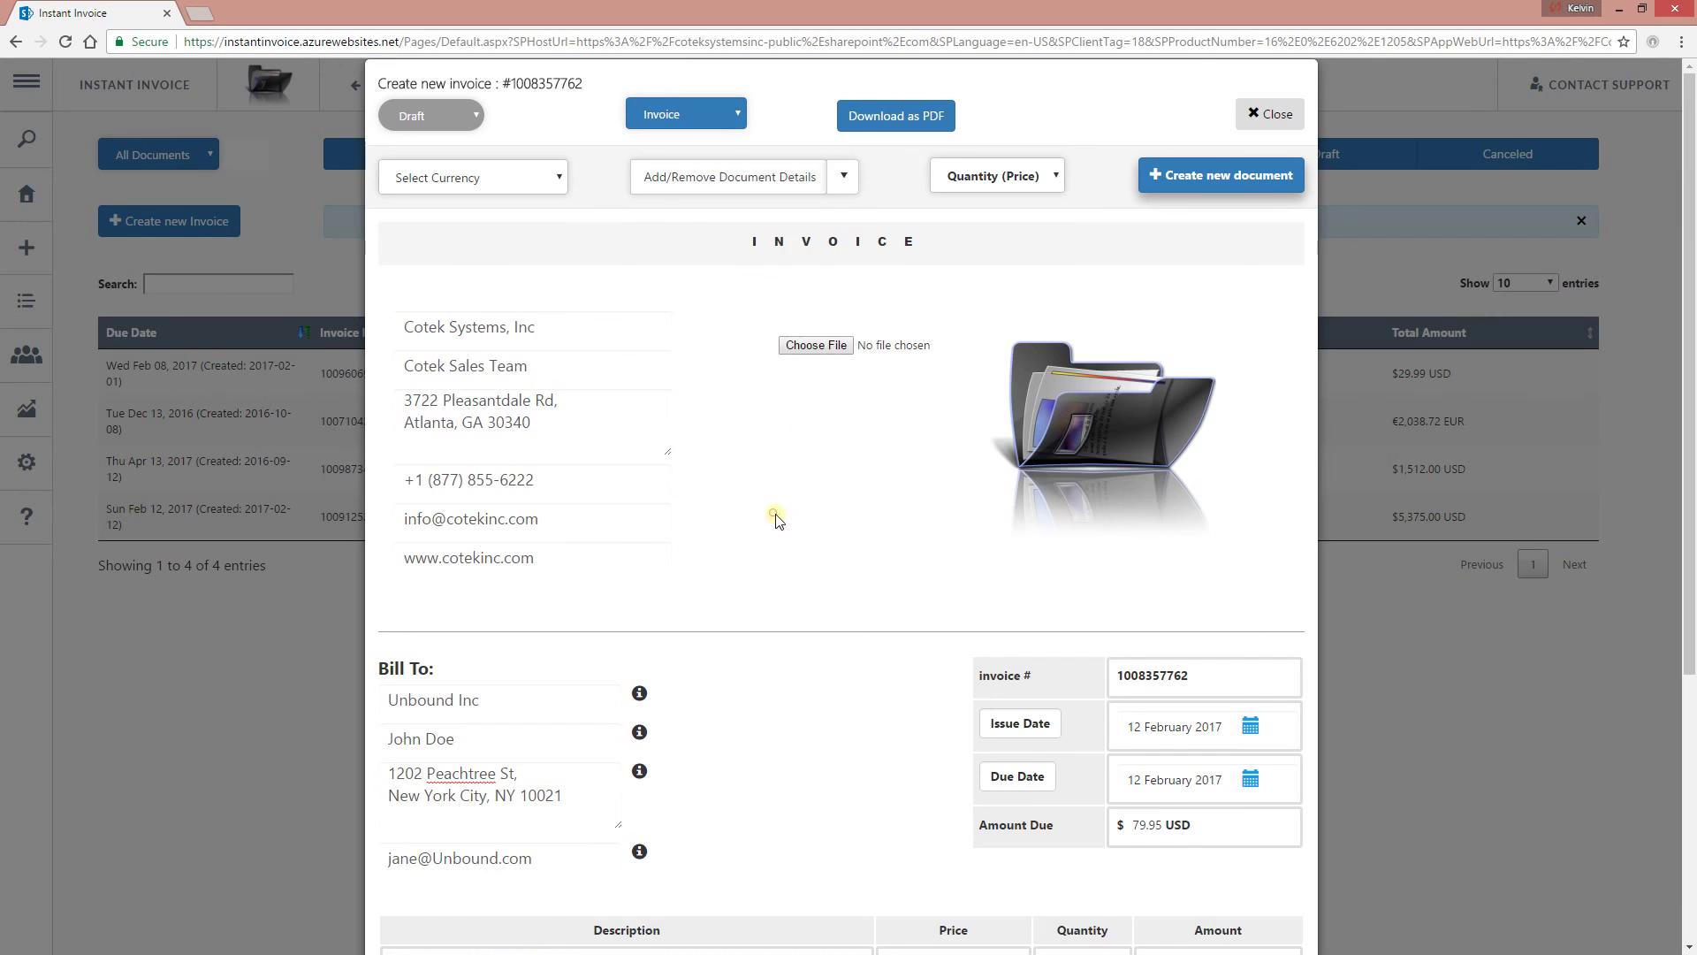
scroll(774, 508, down, 4)
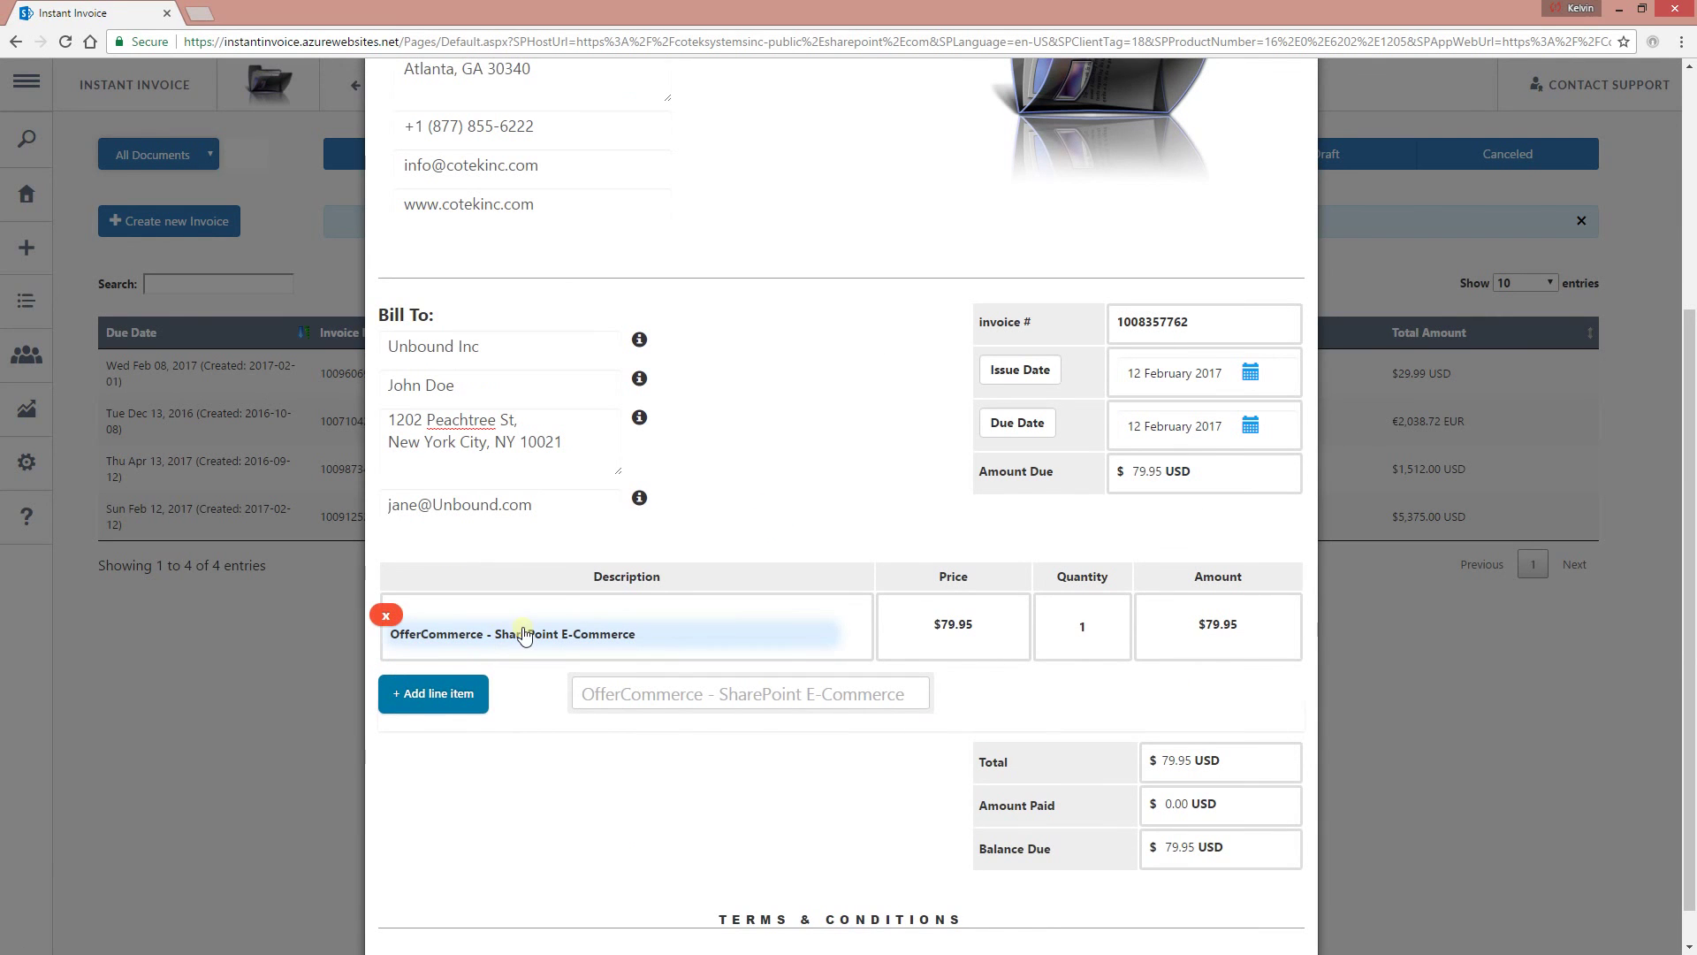
scroll(566, 610, up, 4)
click(843, 176)
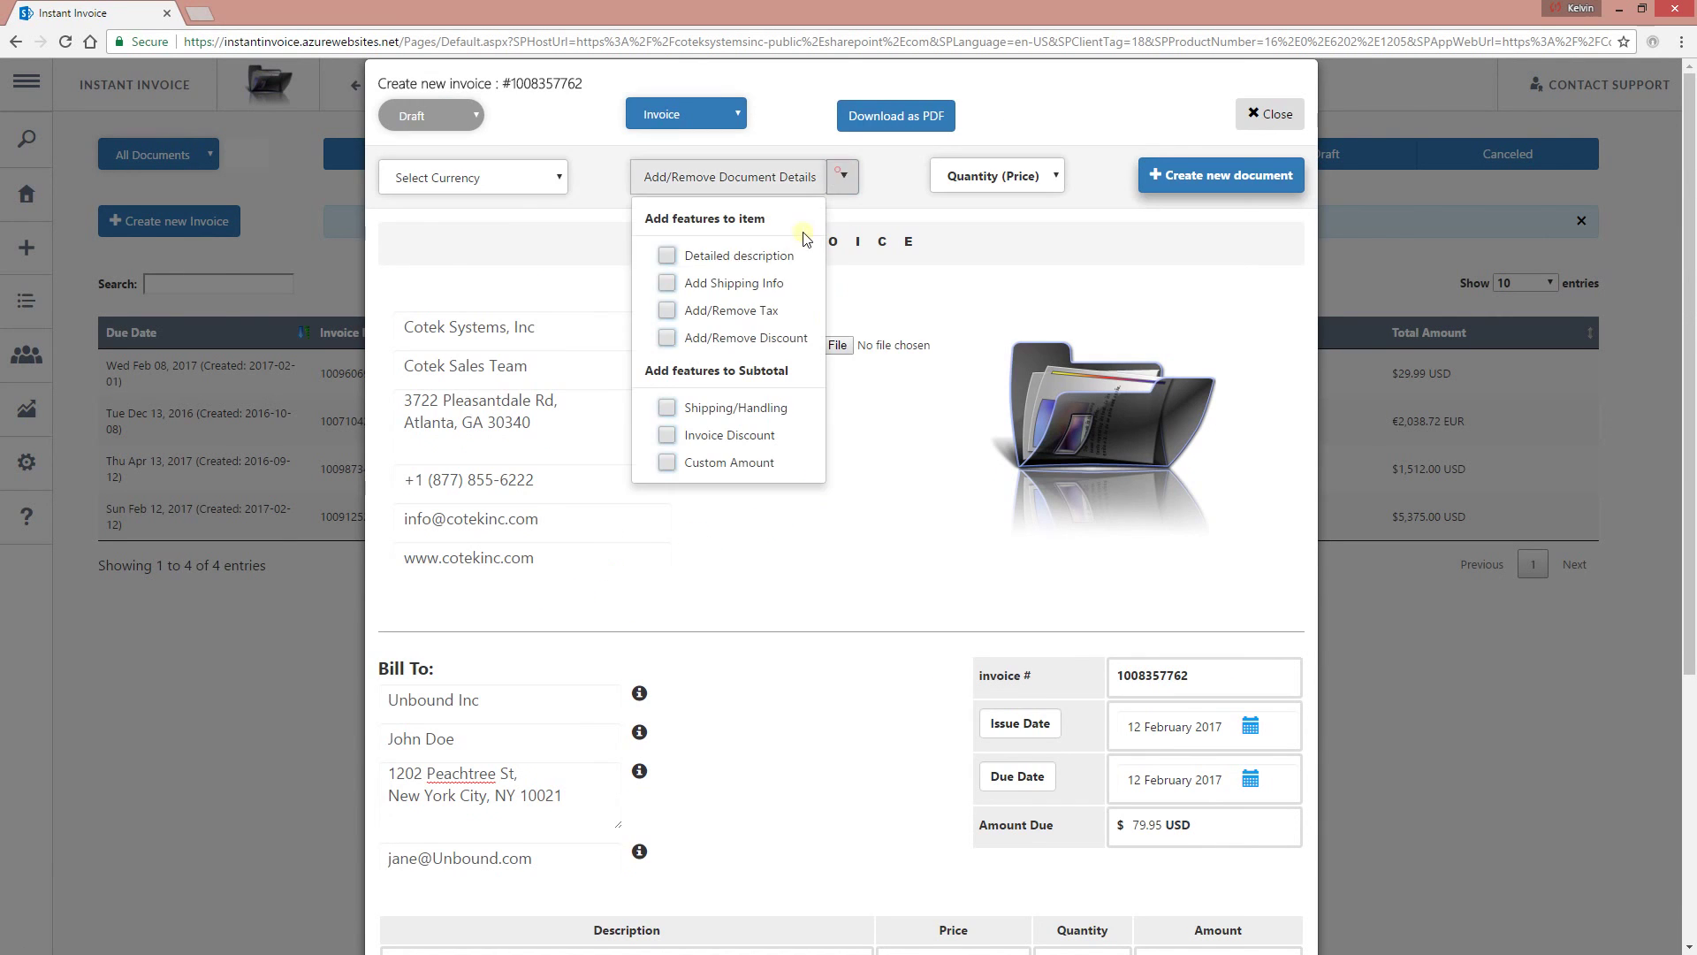
click(734, 256)
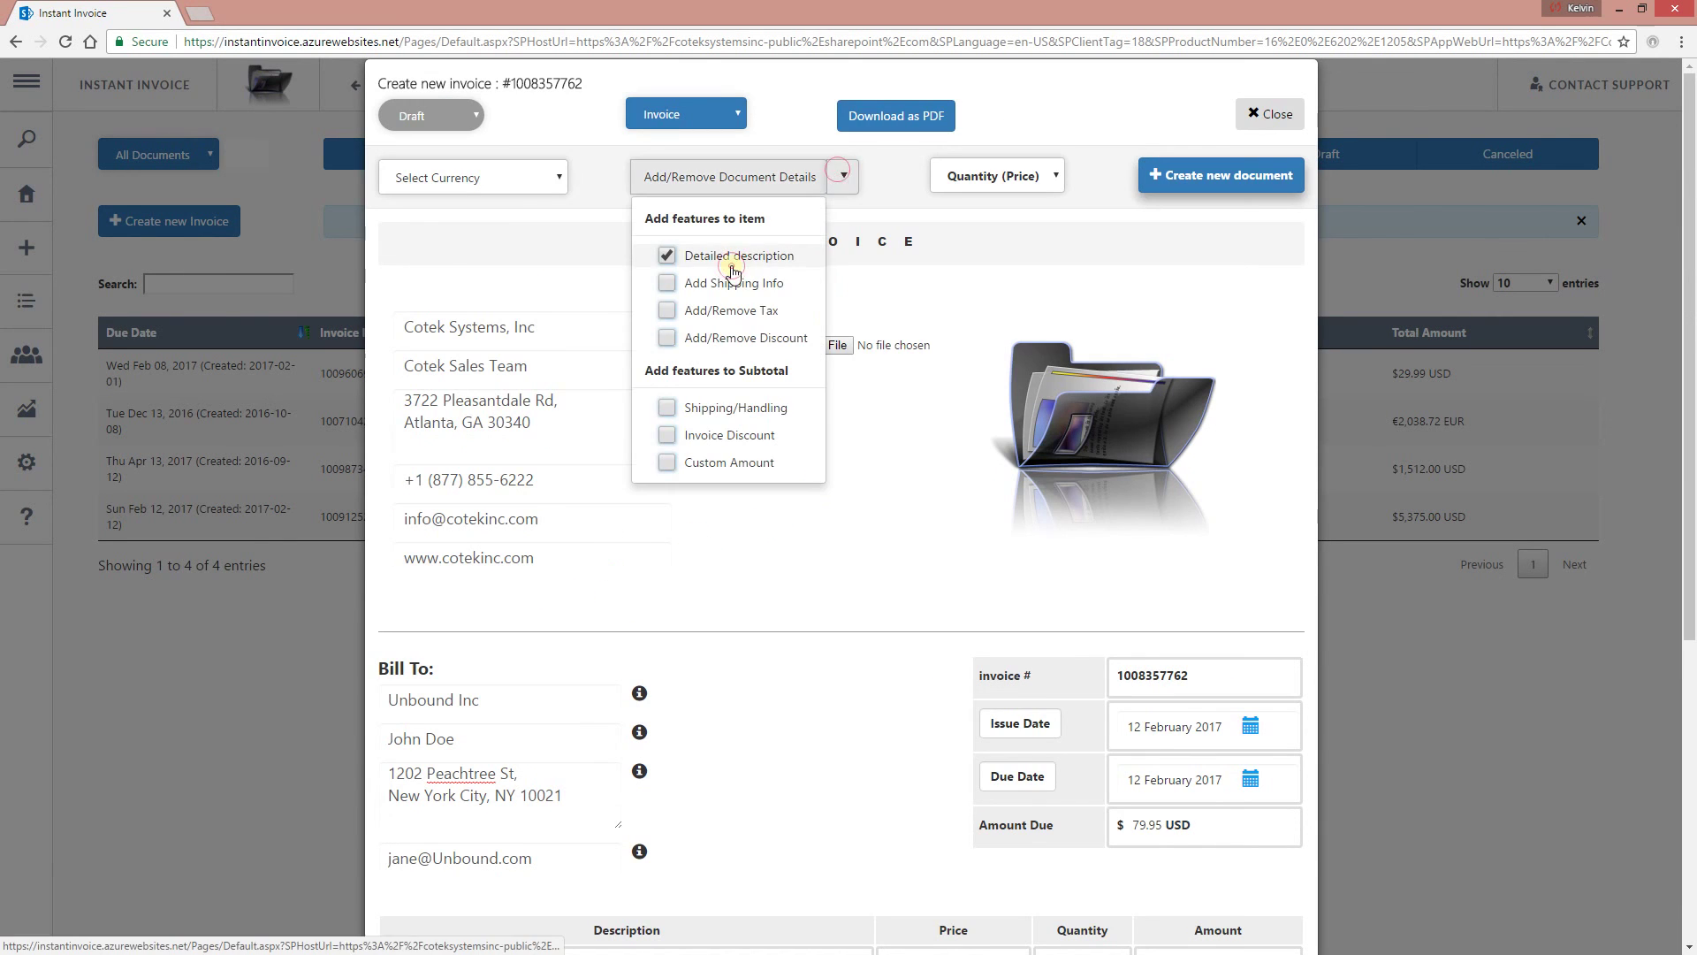
click(740, 311)
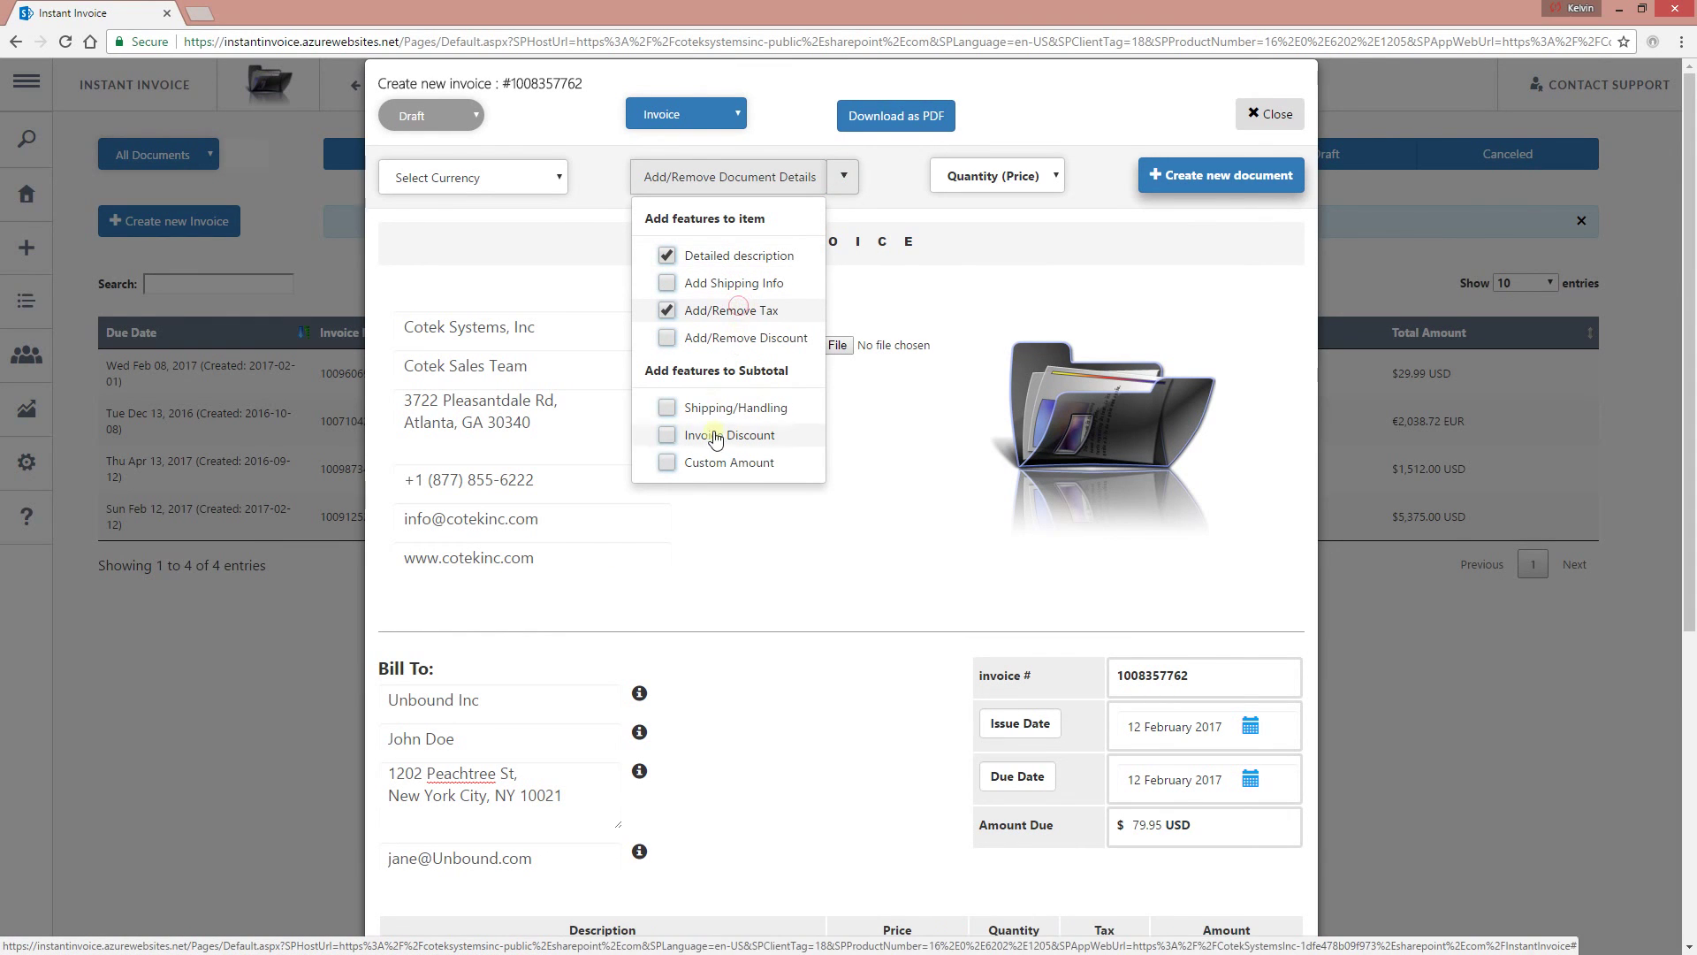
click(734, 337)
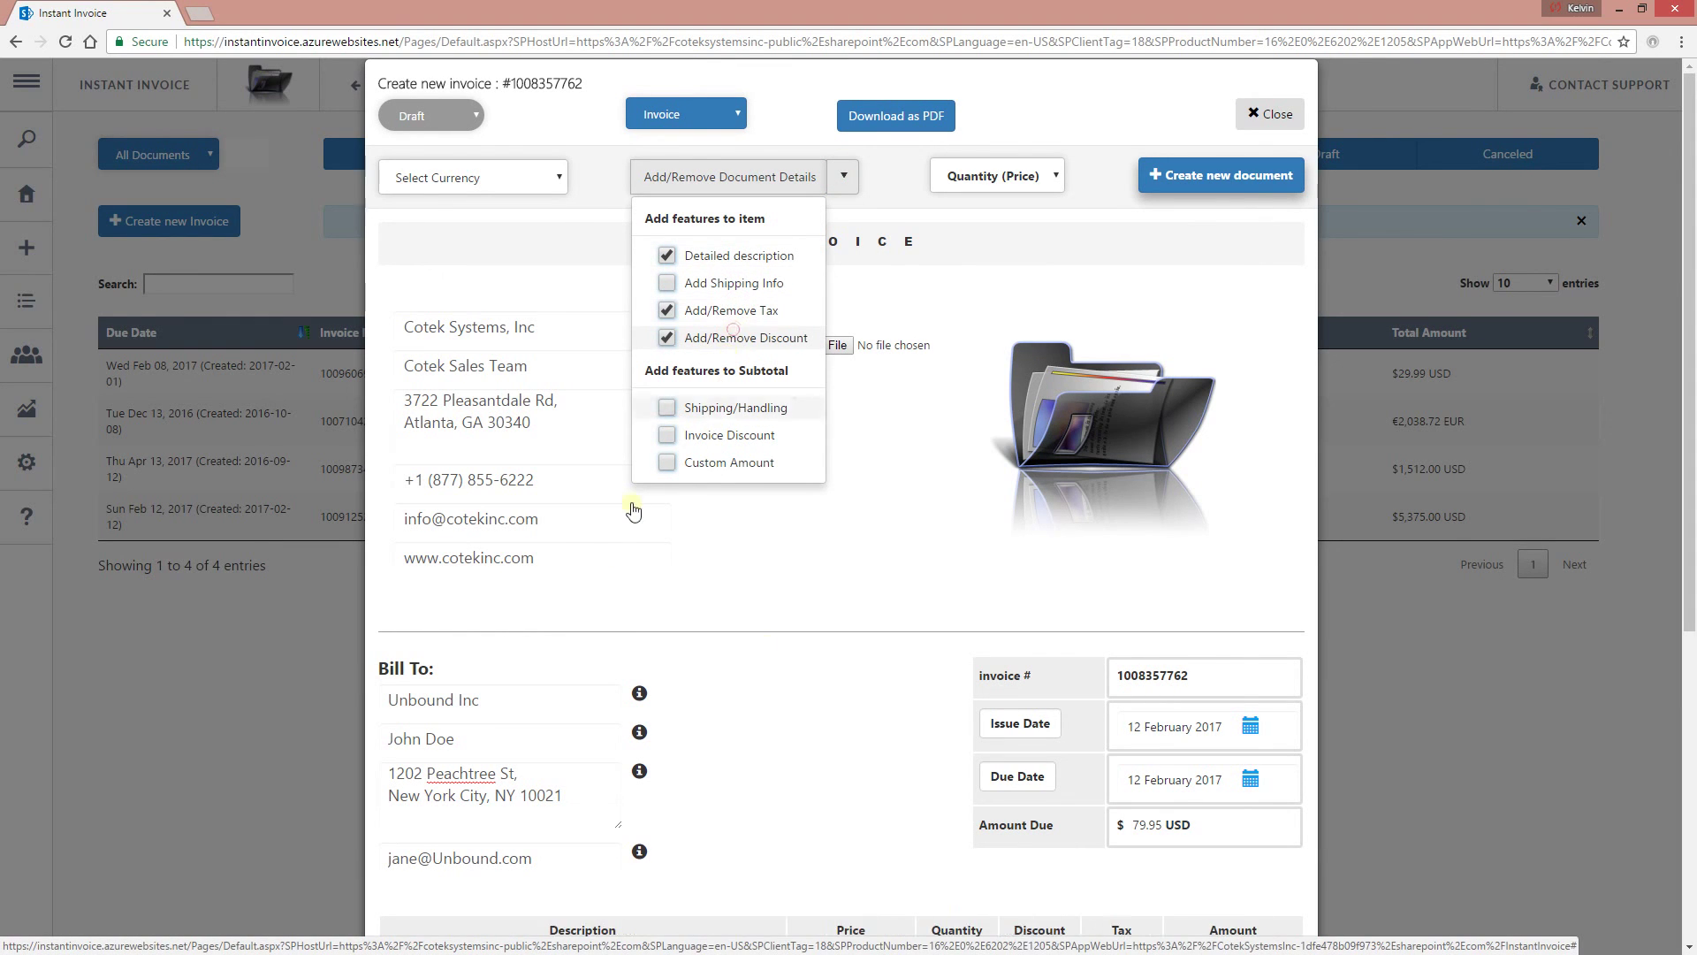
click(815, 530)
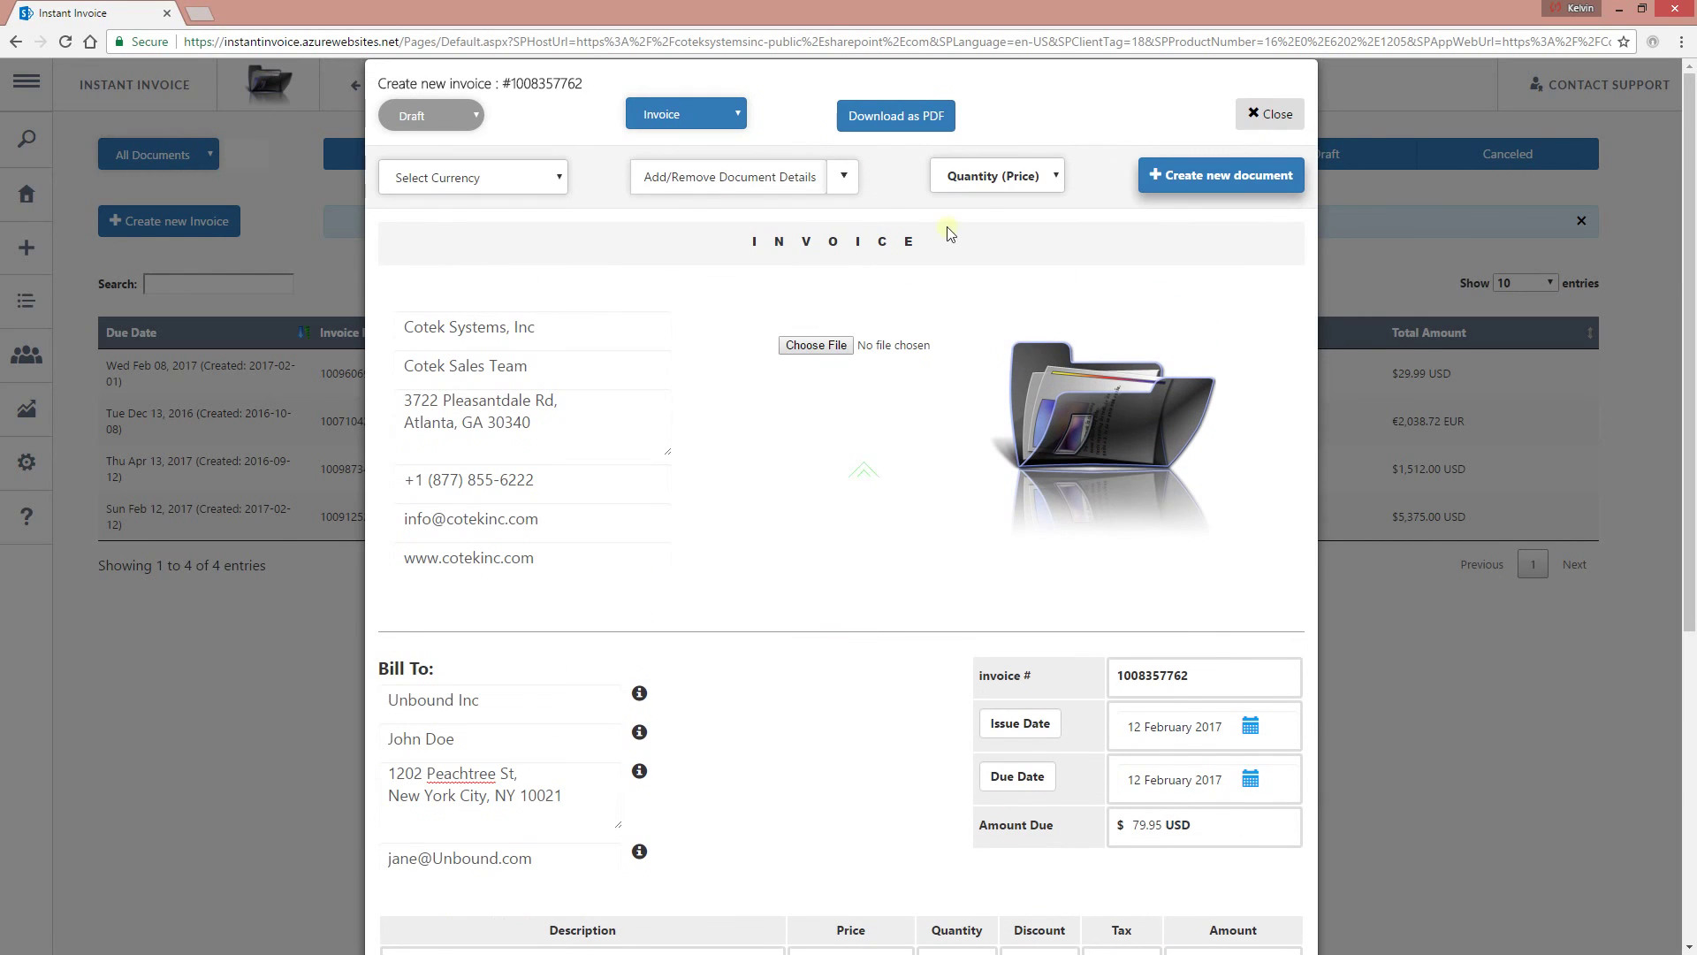
click(986, 177)
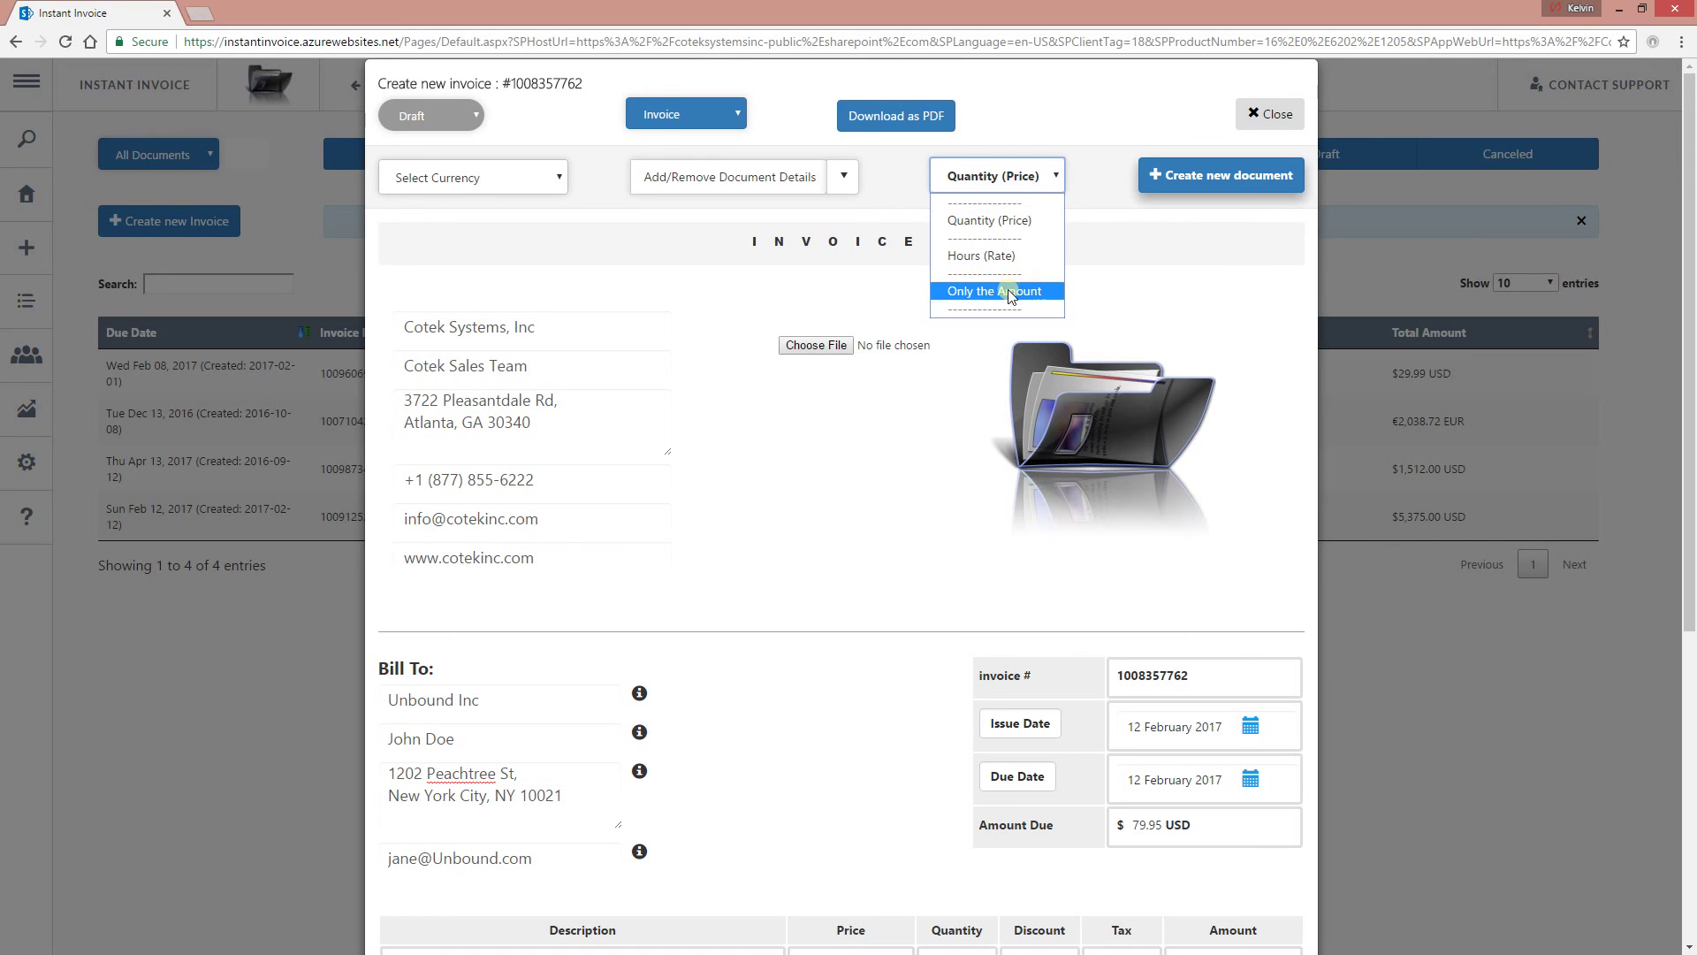
click(821, 617)
scroll(820, 616, down, 3)
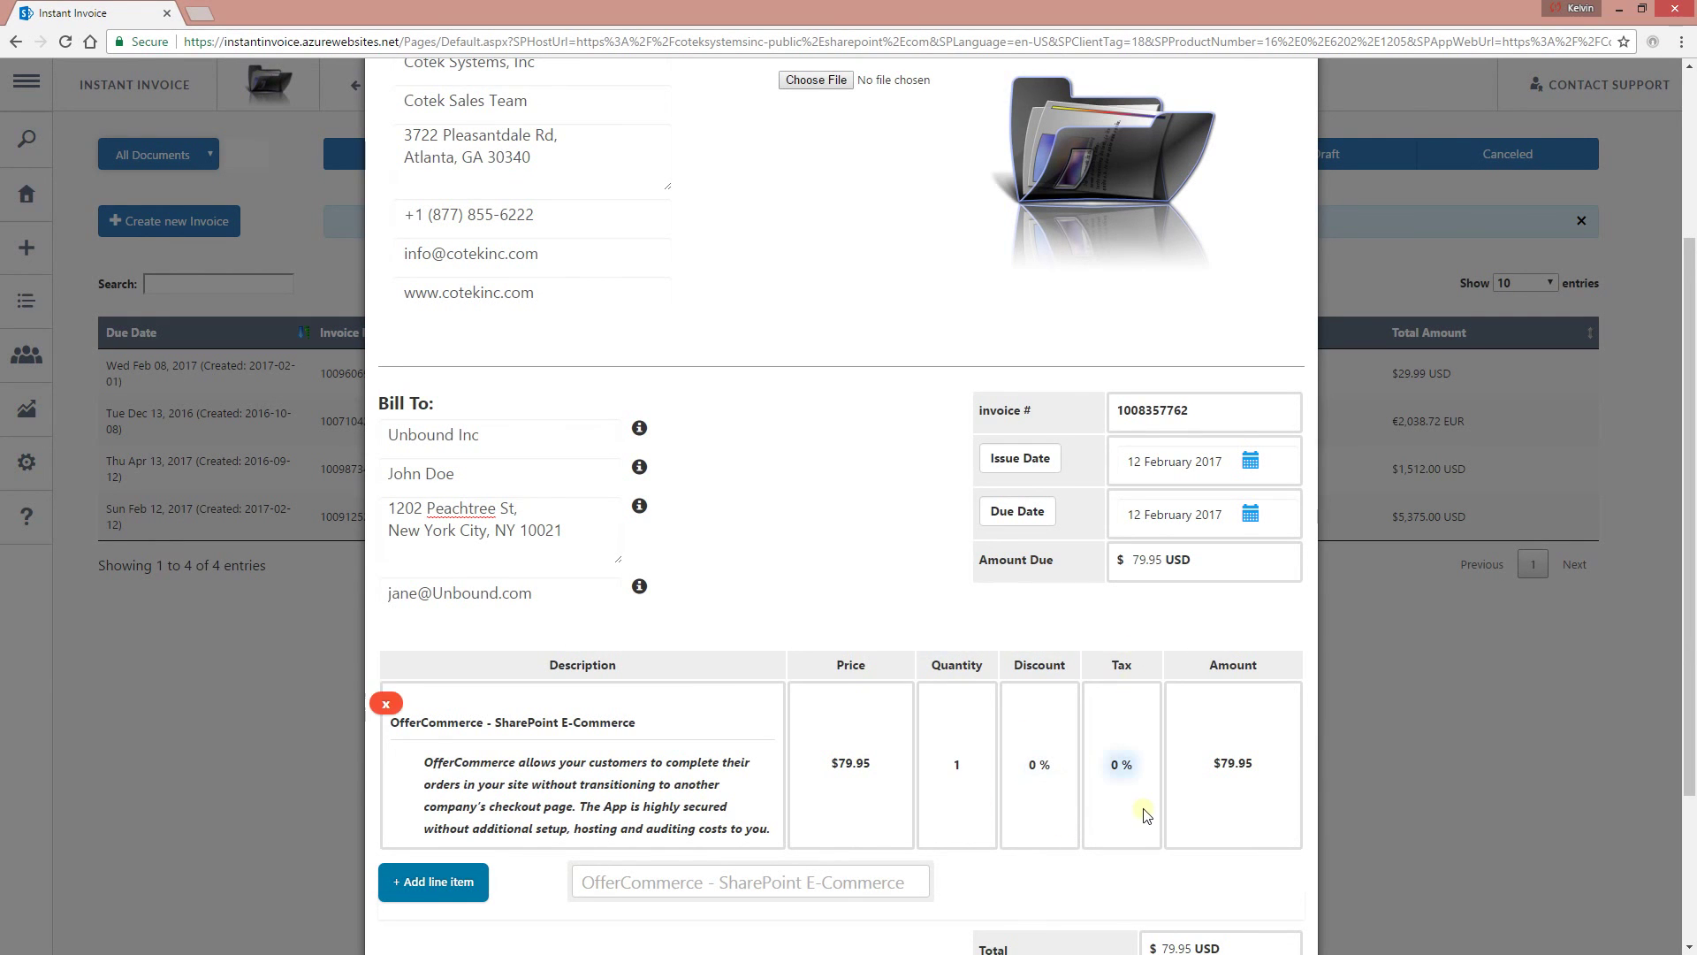
Enter a 5 discount and a tax value on the OfferCommerce line.
scroll(977, 352, up, 4)
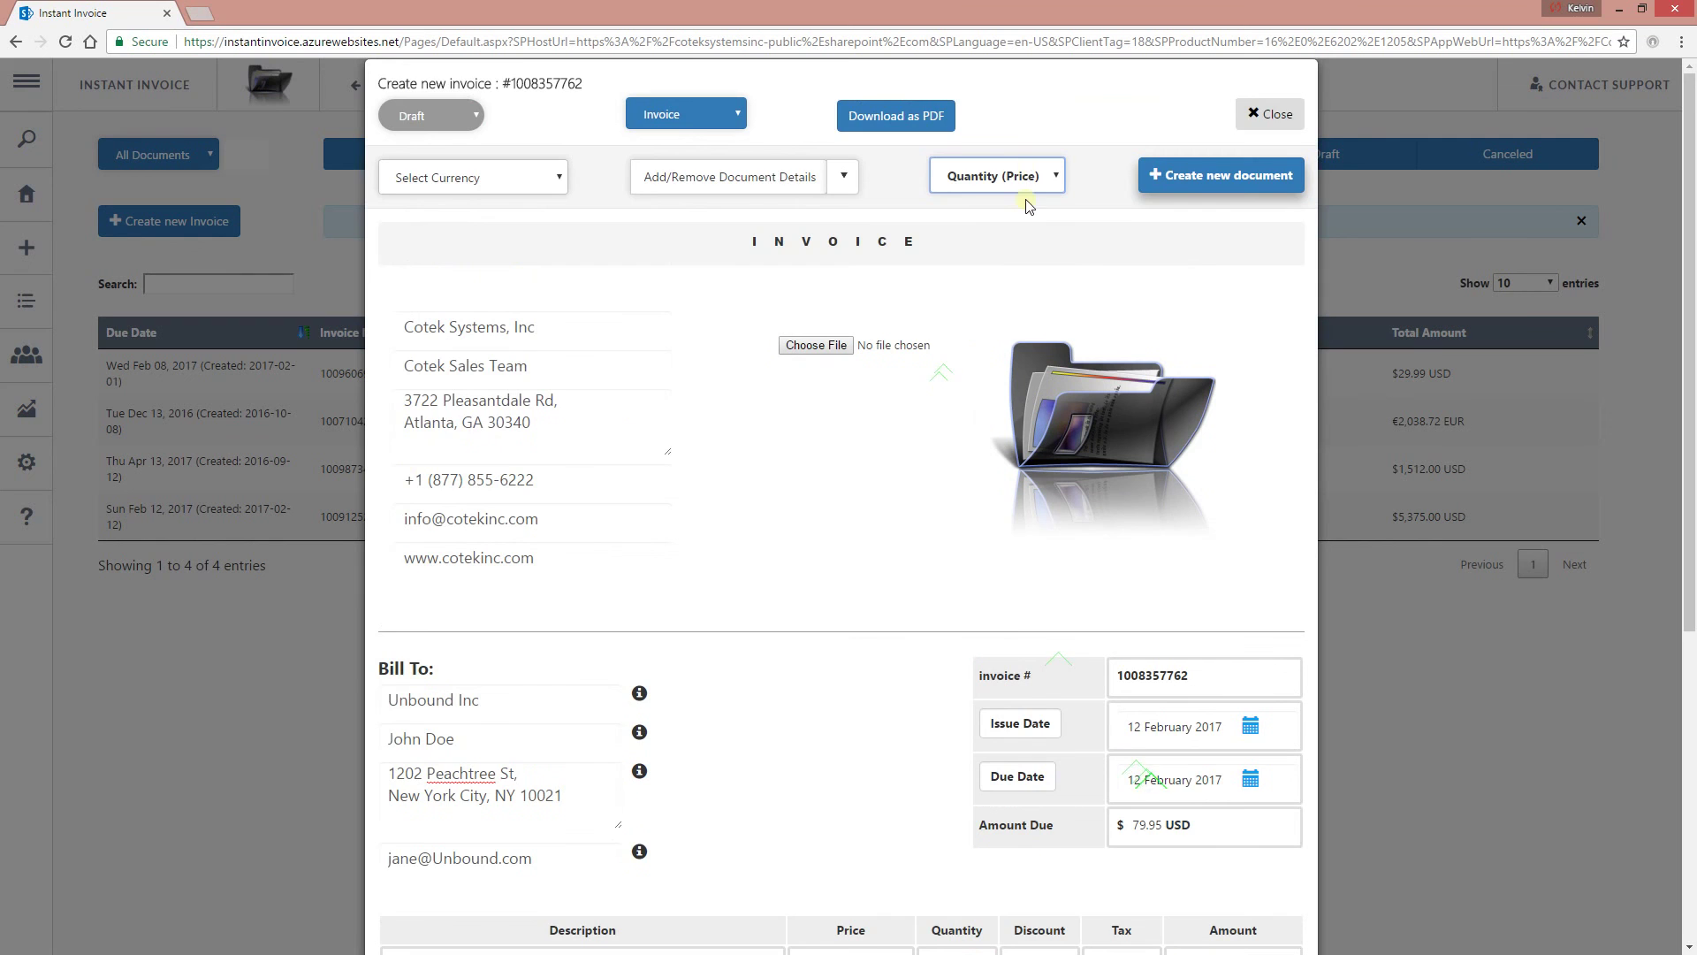
scroll(1023, 209, down, 4)
scroll(1017, 869, down, 3)
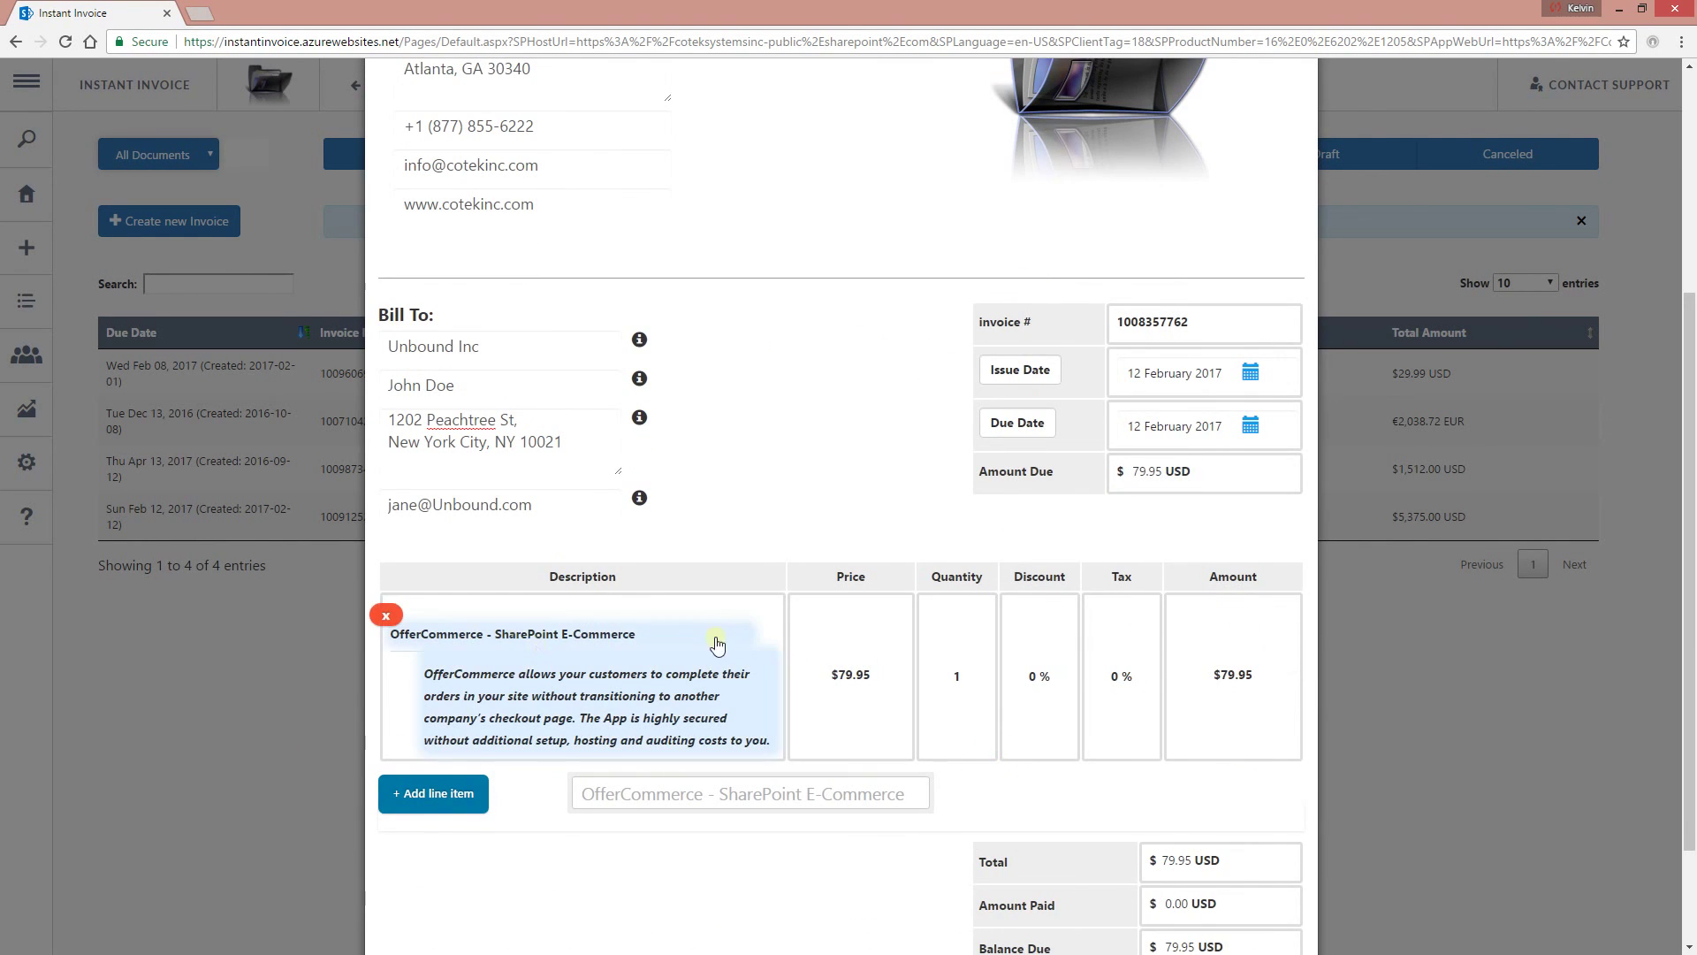
scroll(722, 632, up, 3)
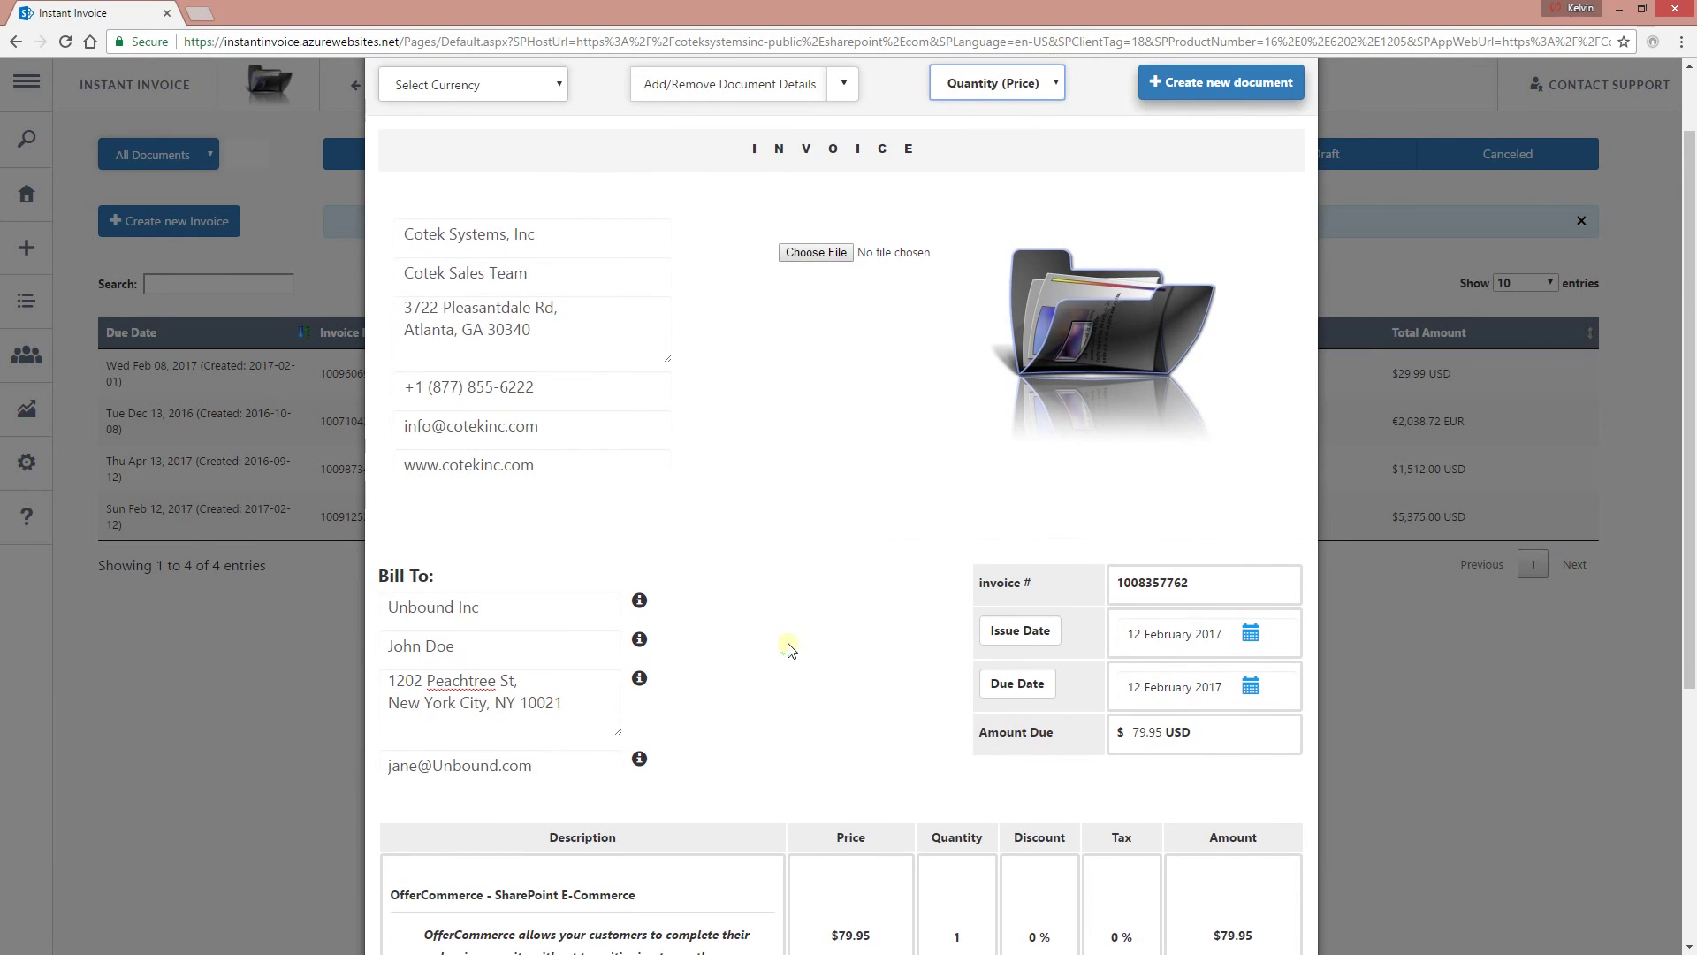
scroll(788, 645, down, 5)
click(1036, 535)
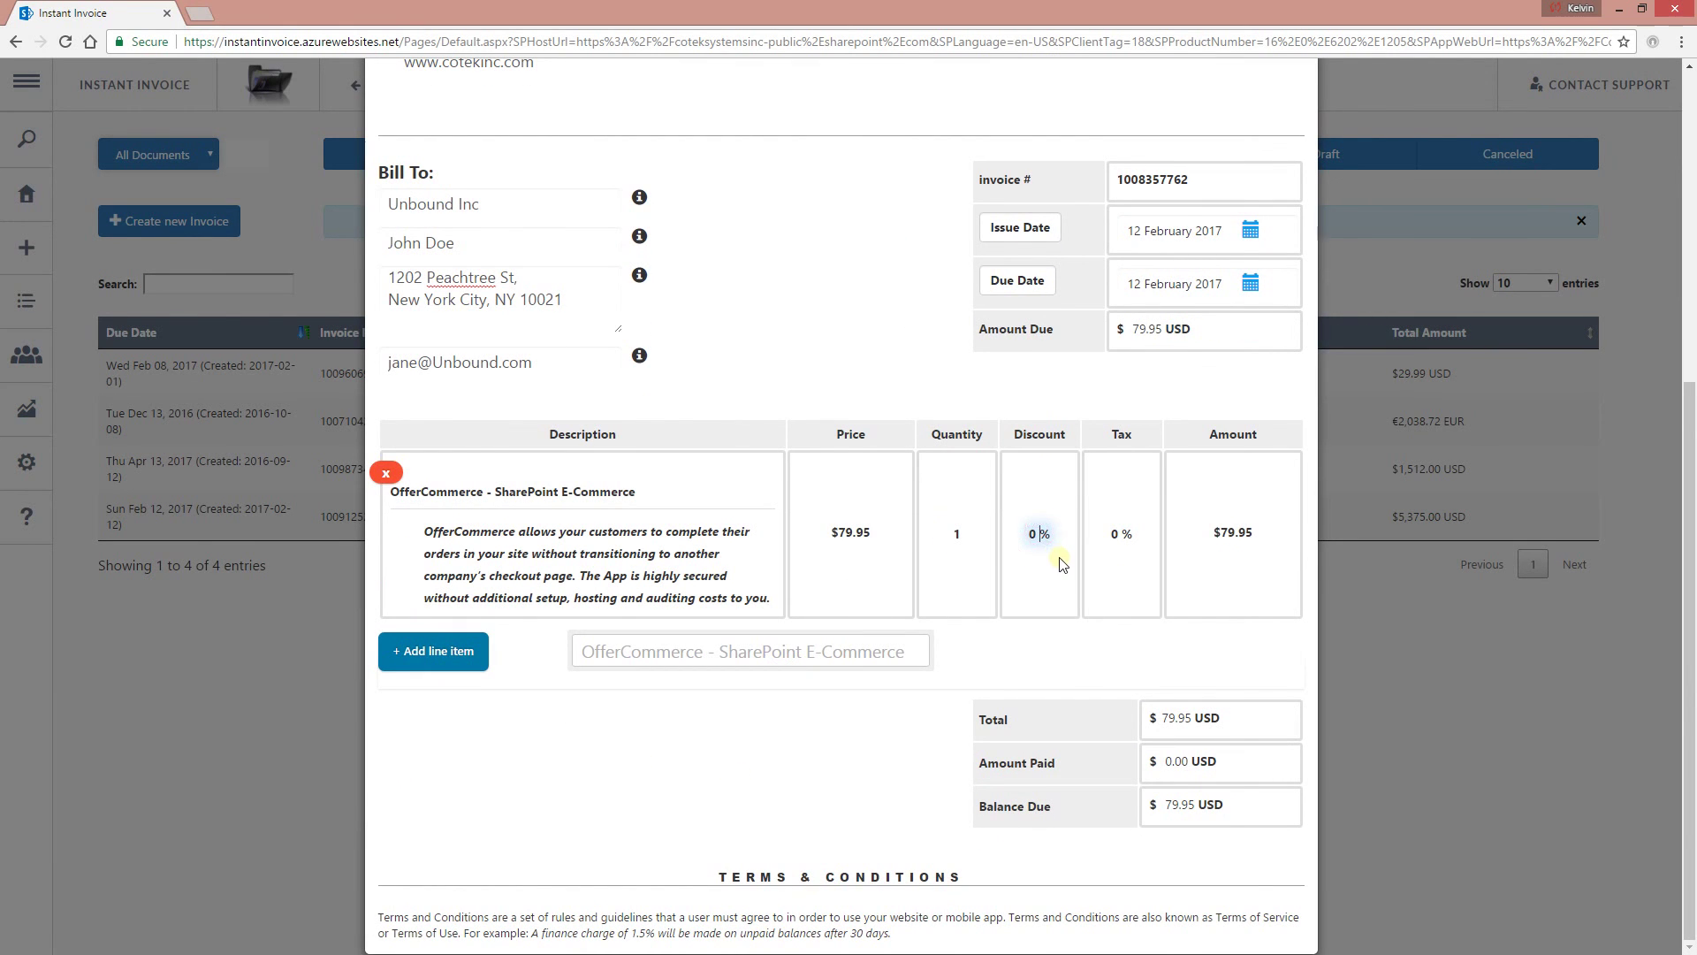
text(5)
click(1117, 518)
text(7.8)
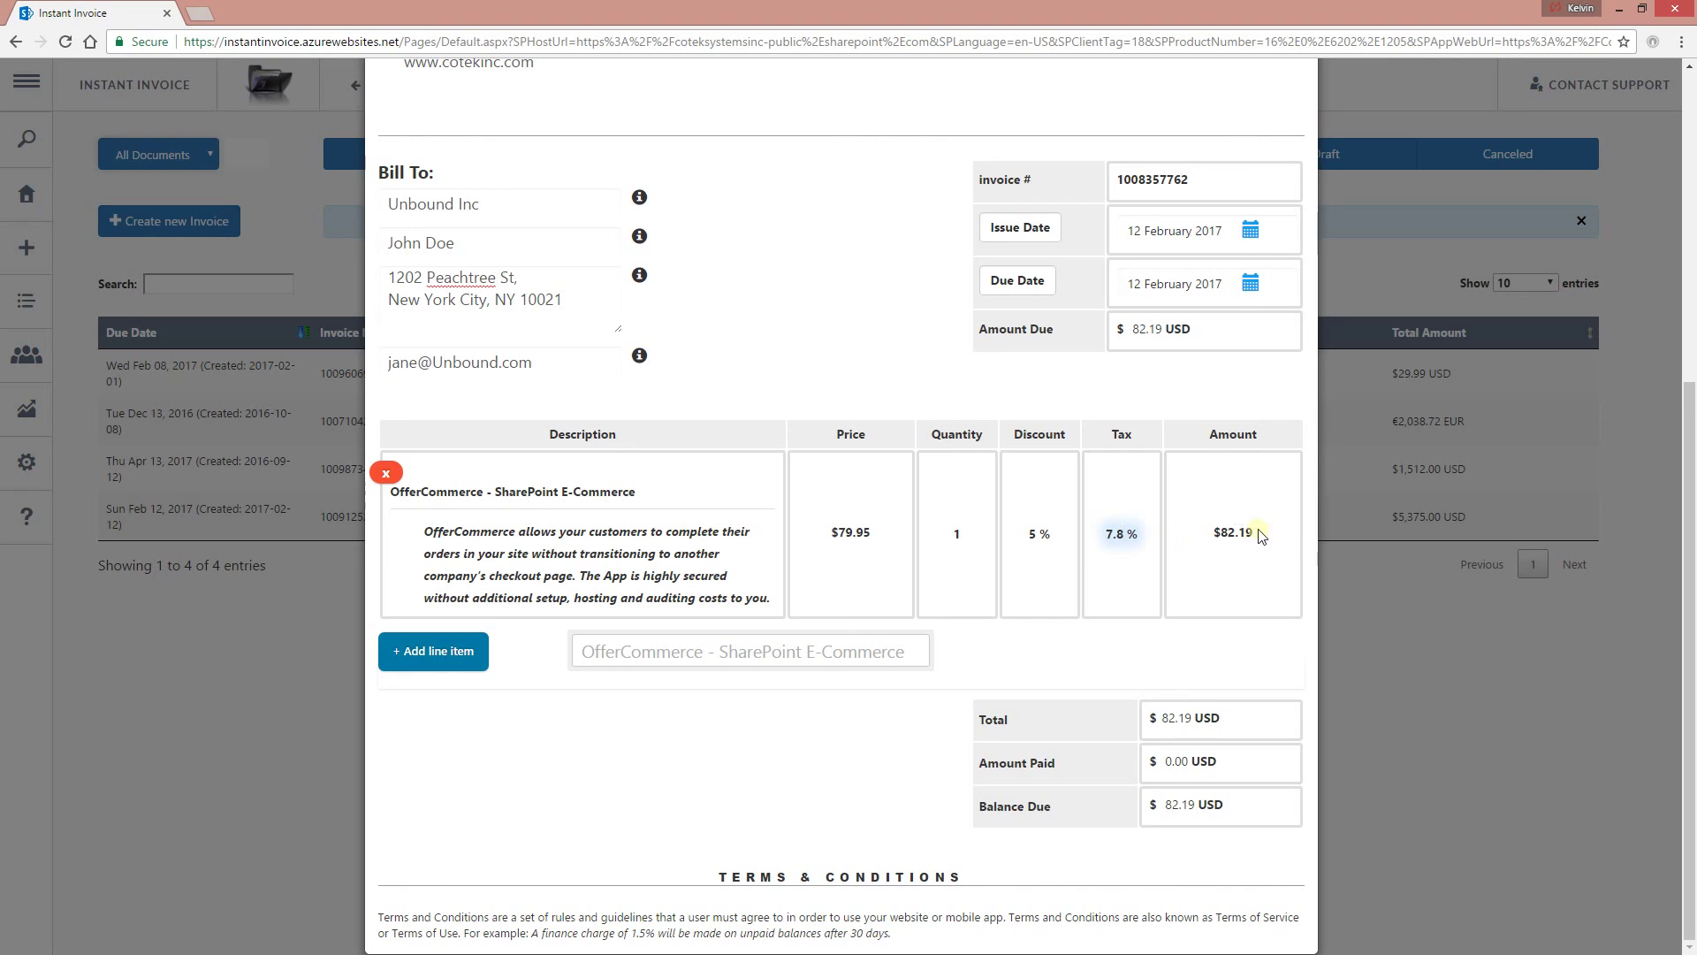
text(4.8)
click(853, 566)
Test different Quantity values on the line item, settling back on 1.
click(957, 541)
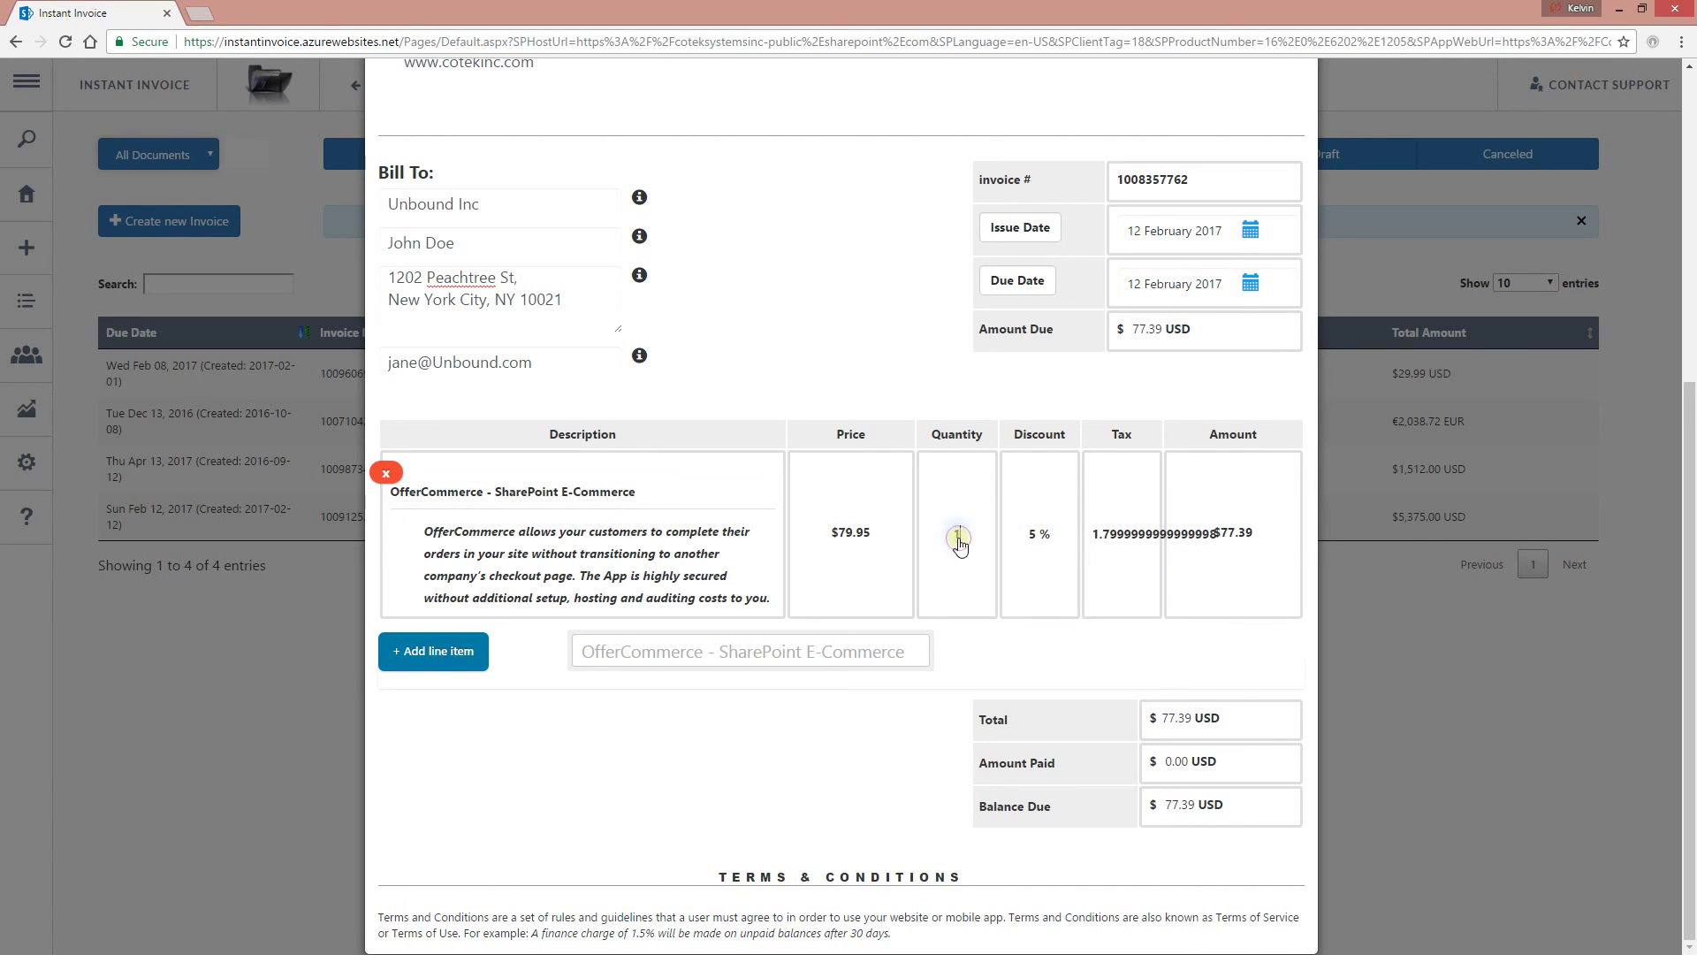
text(2)
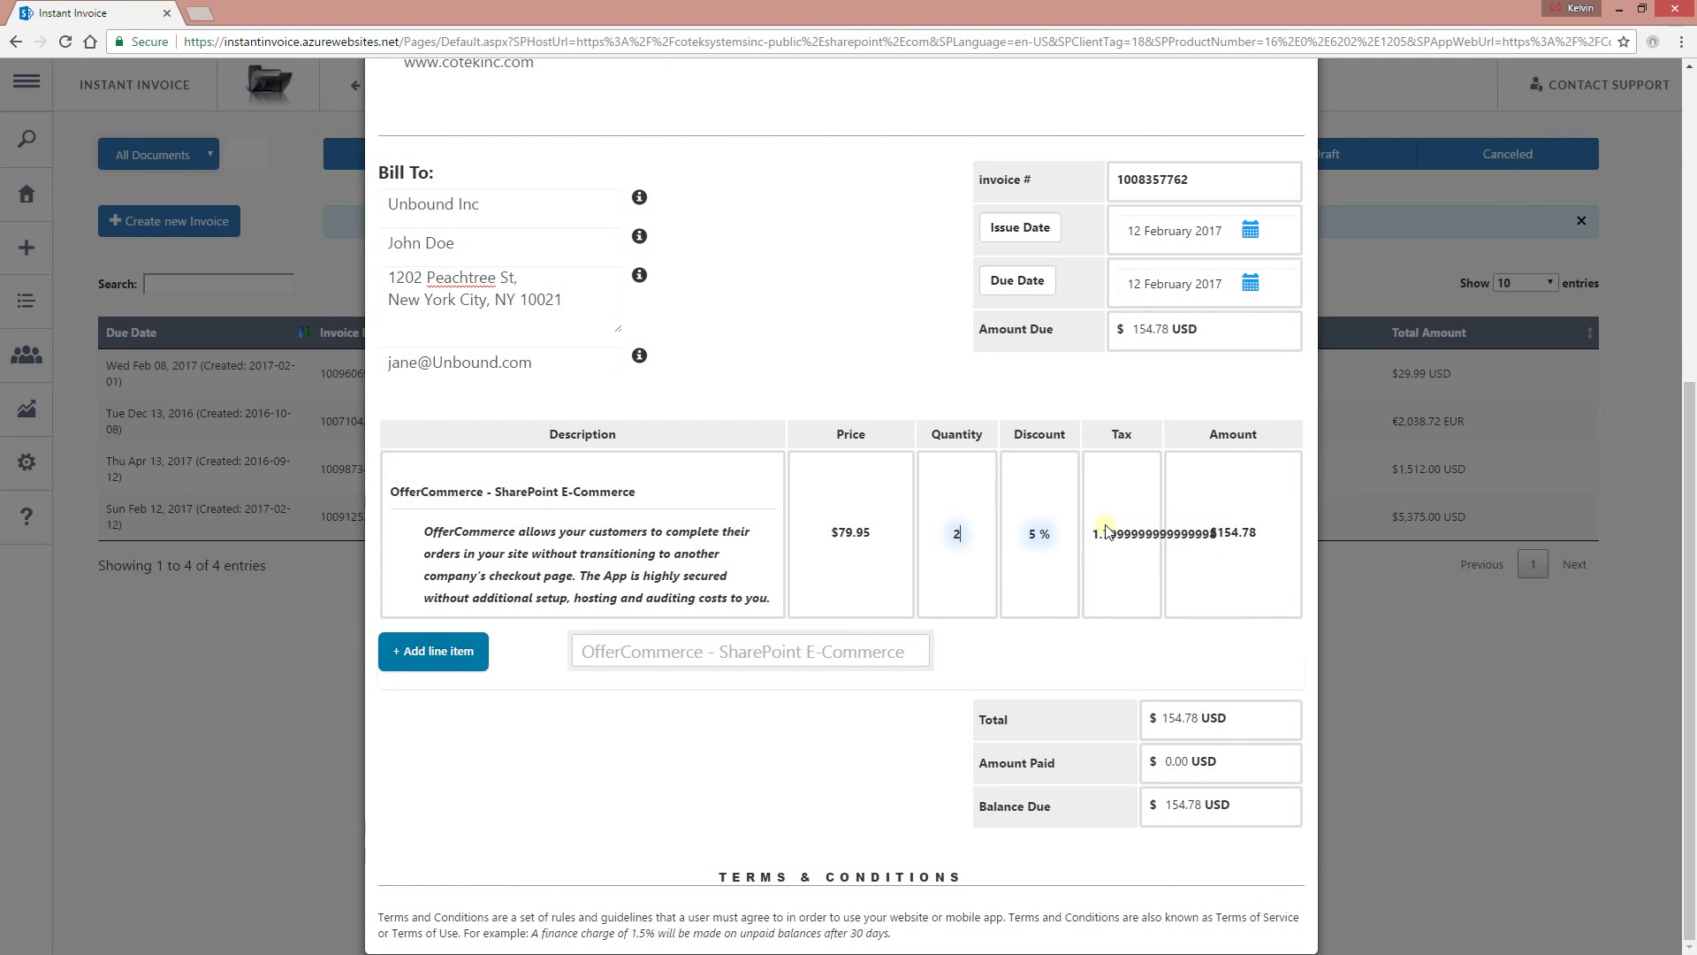
key(BackSpace)
text(1)
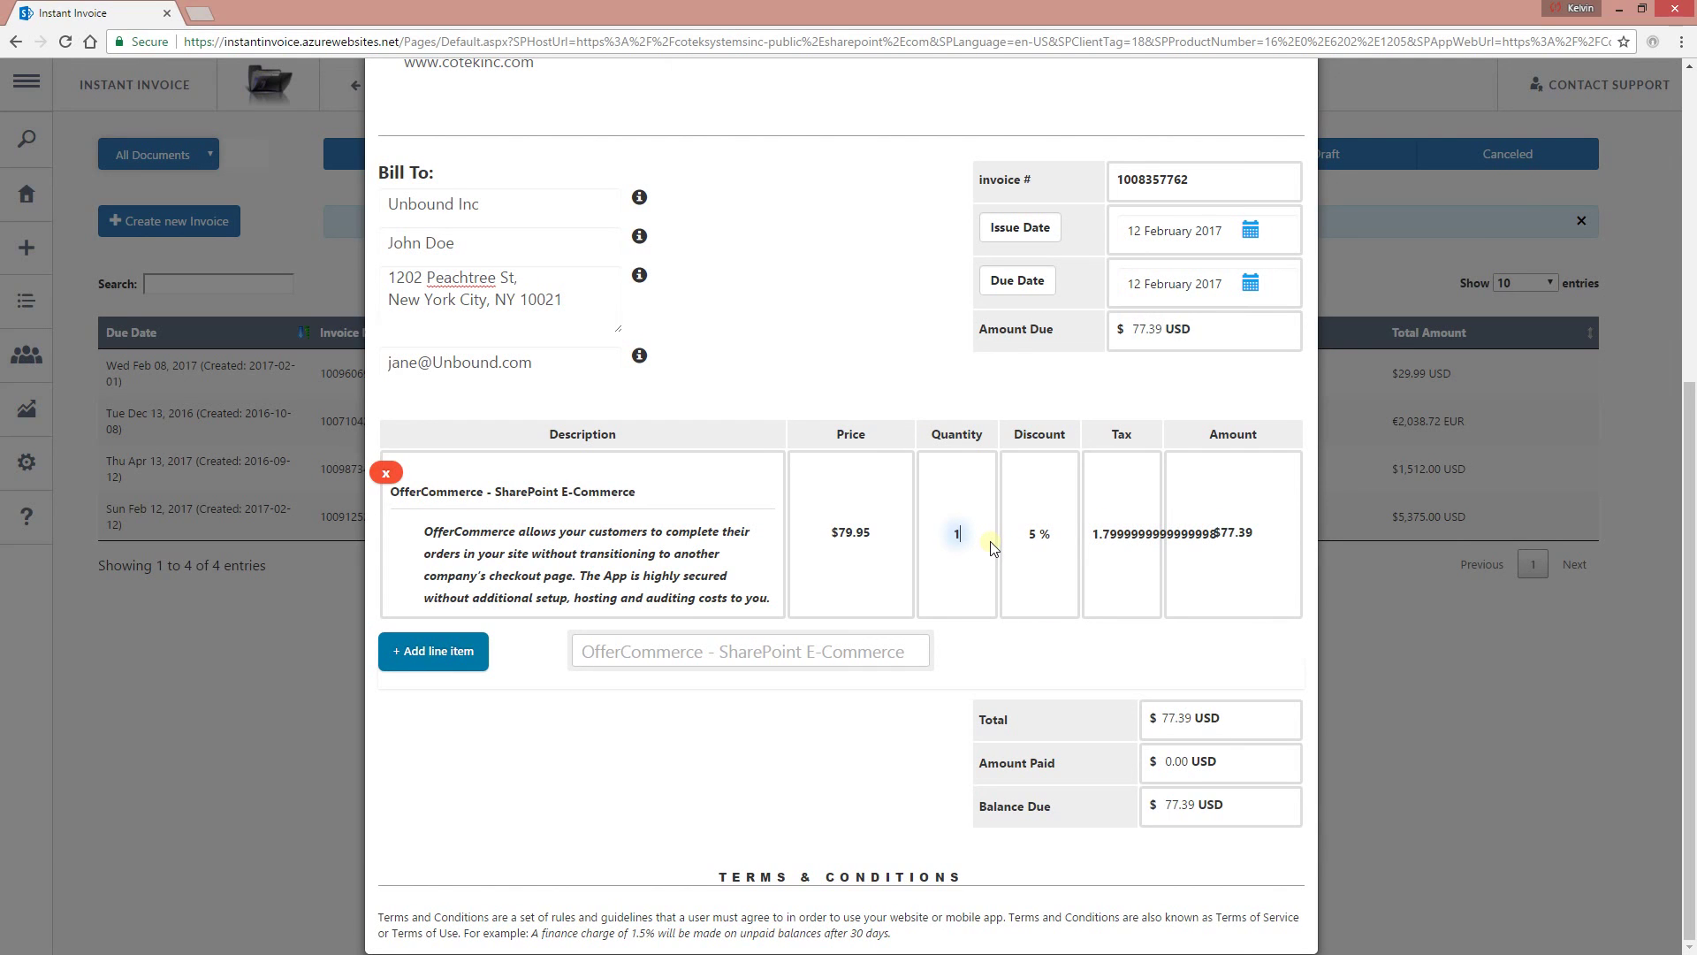
click(1040, 534)
text(0)
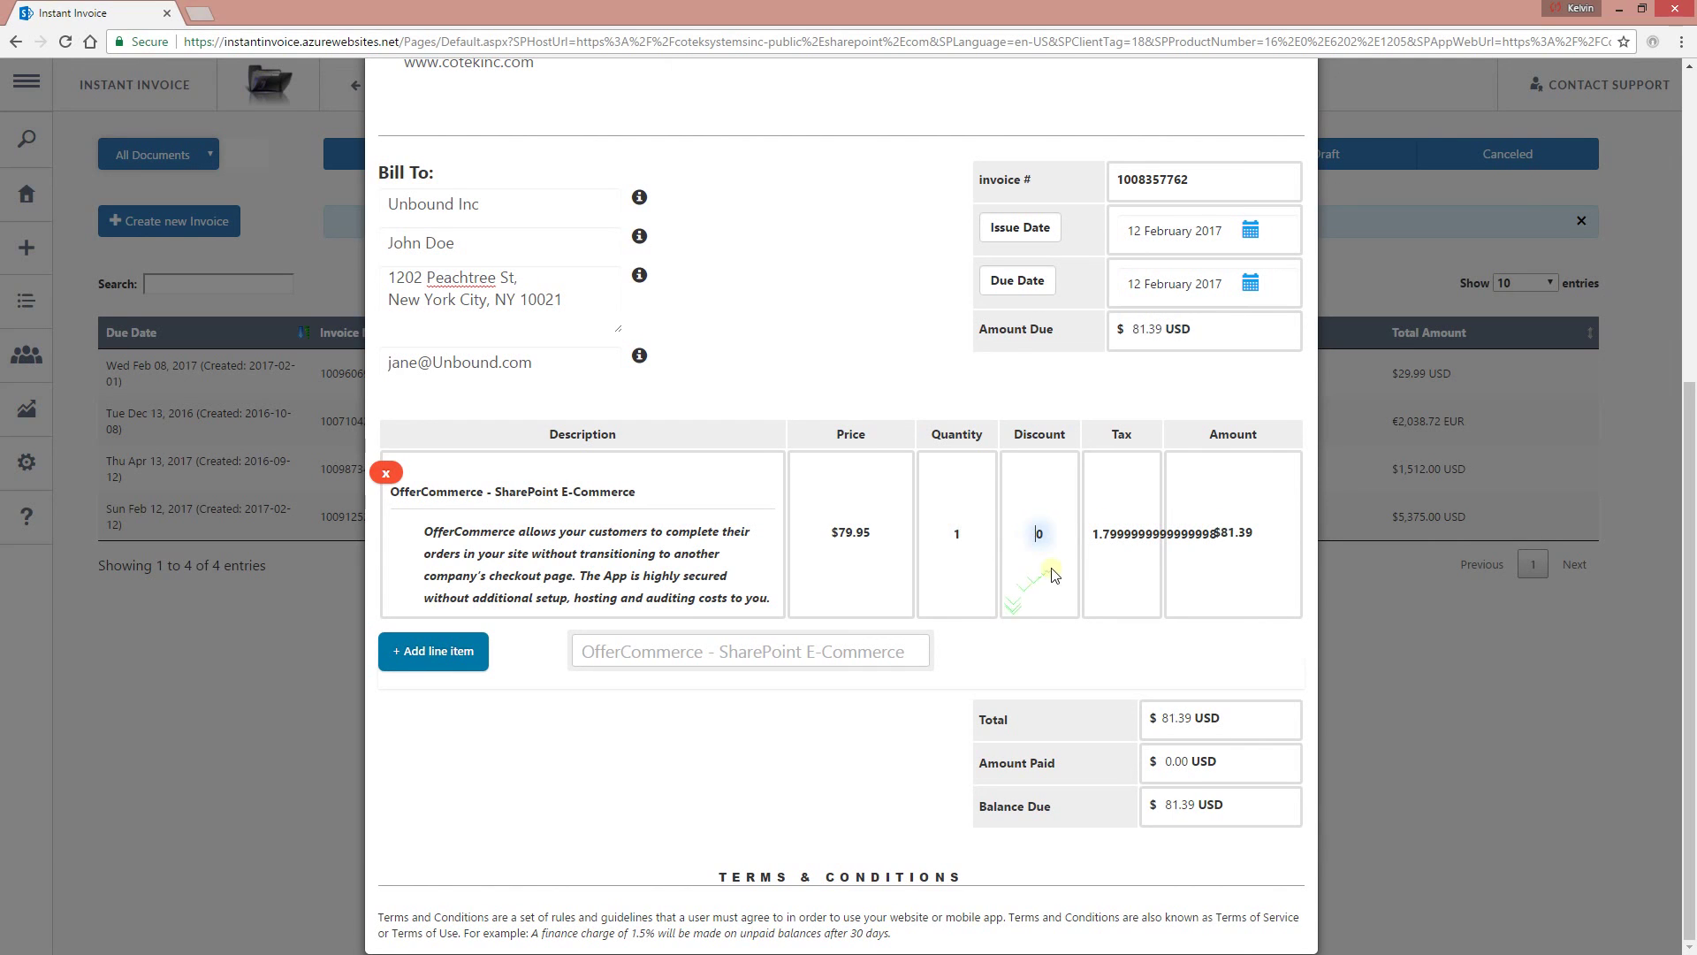
click(967, 545)
key(BackSpace)
text(0)
click(1117, 538)
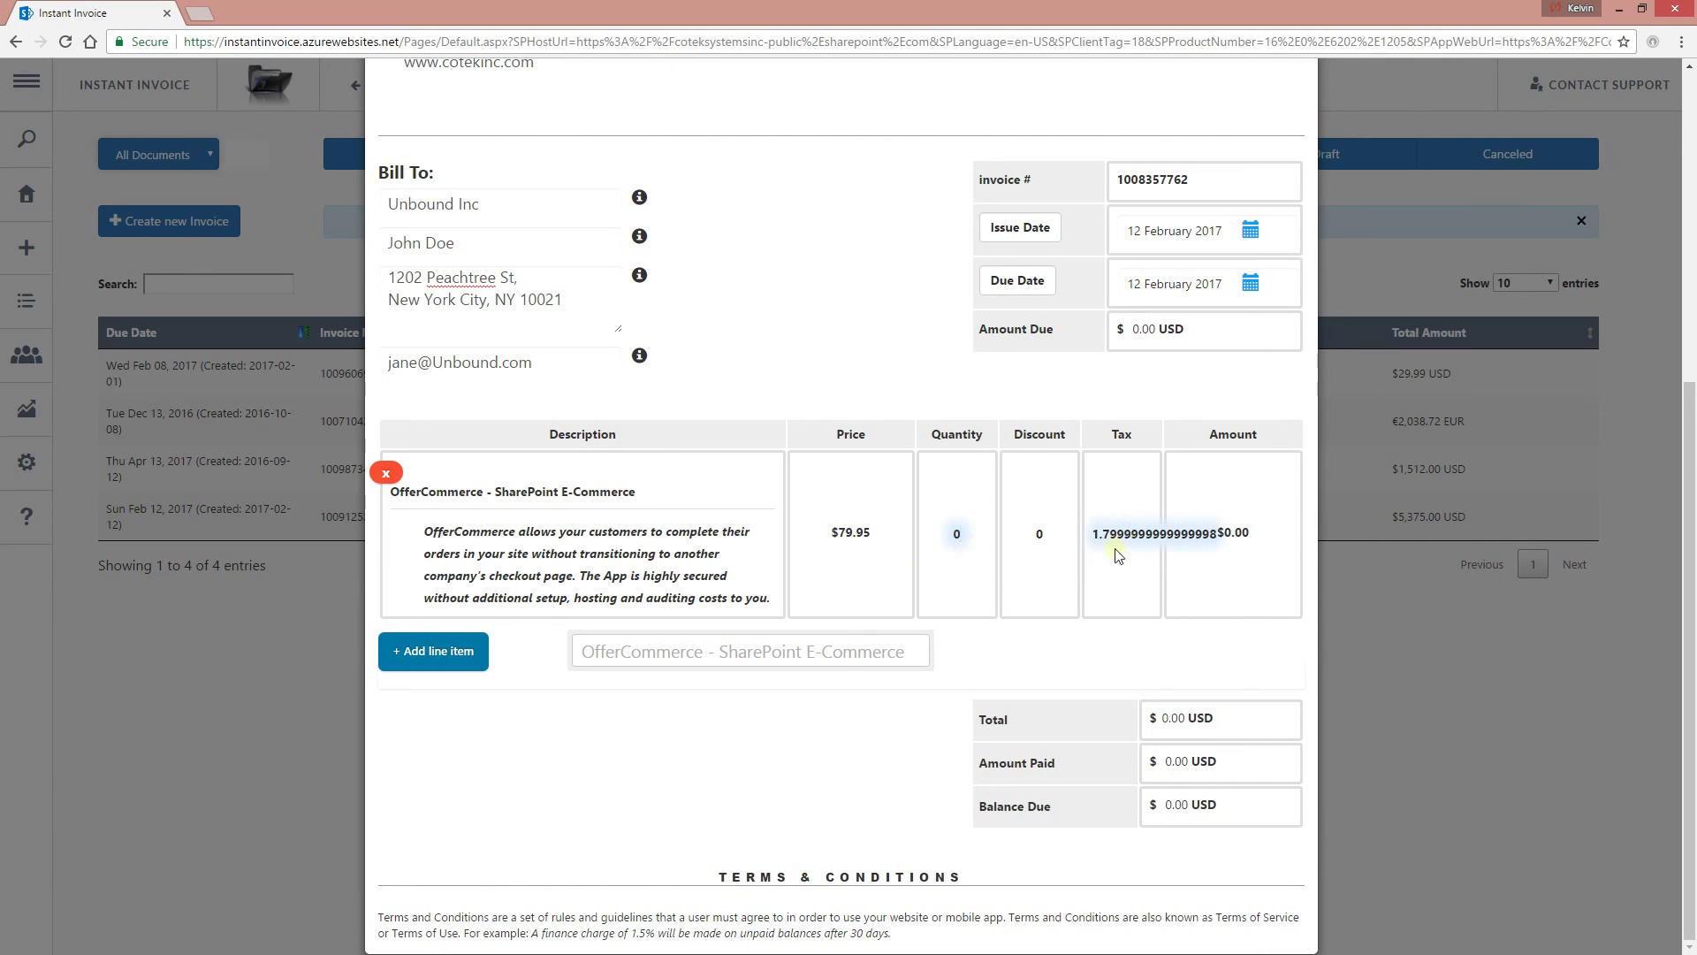
click(955, 543)
key(BackSpace)
text(1)
Re-enter discount 5 and correct the tax to 7.8, committing the edits.
click(1028, 541)
key(BackSpace)
text(5)
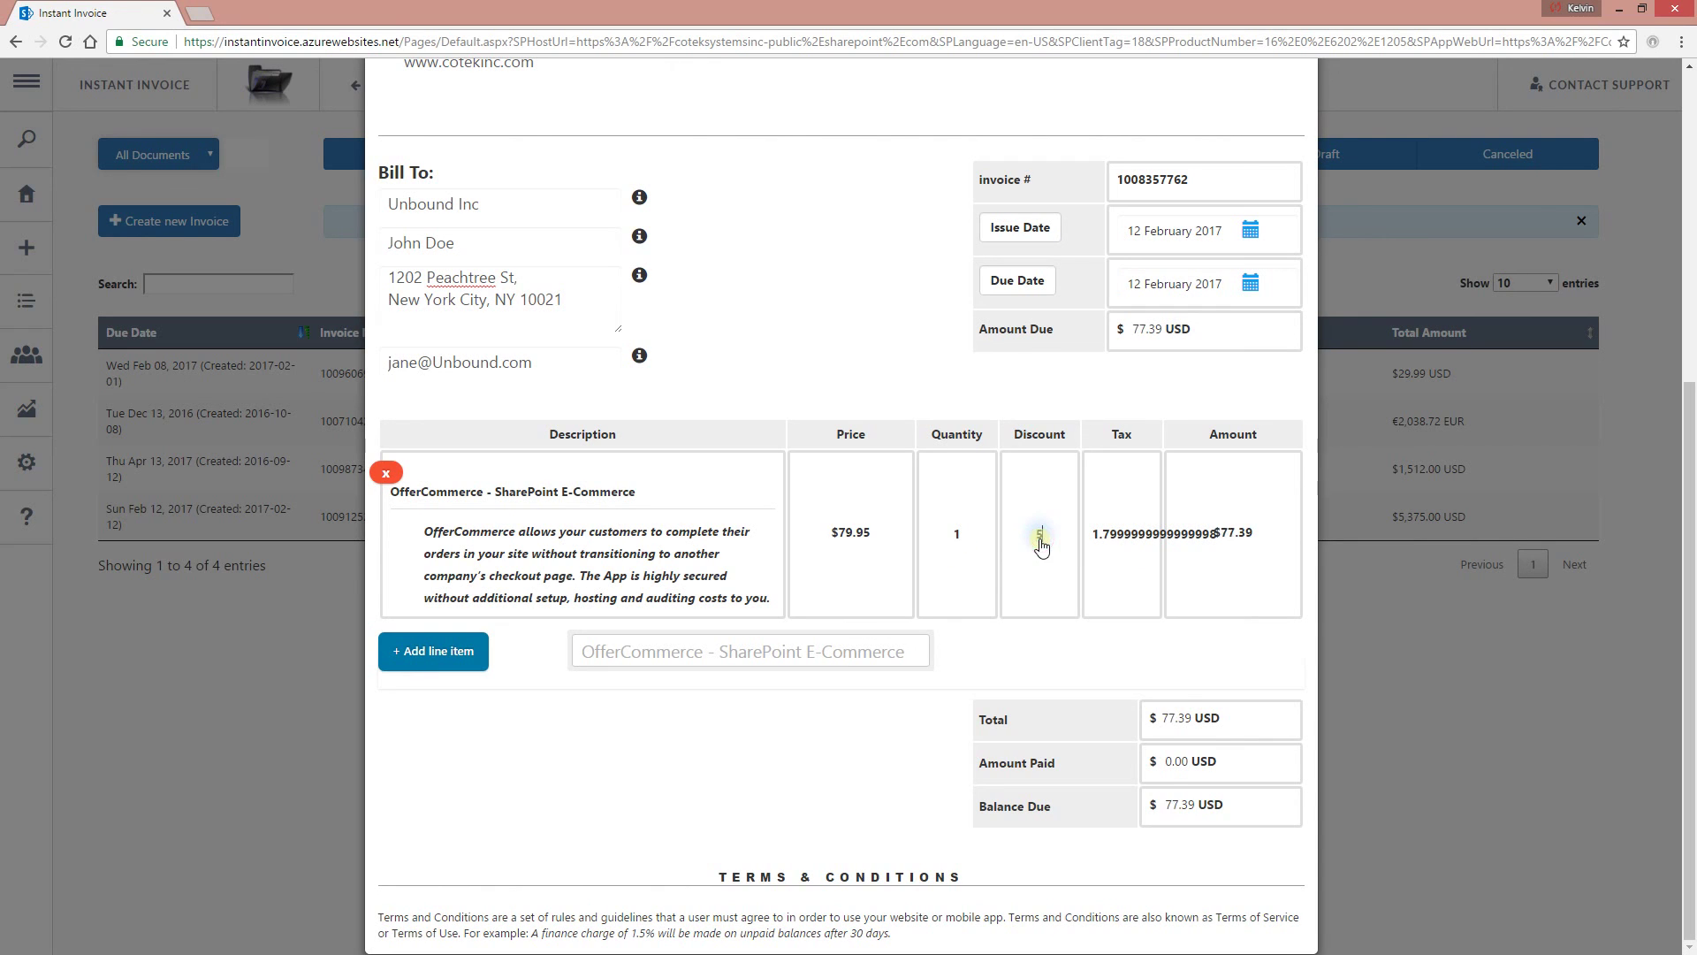
double_click(1151, 548)
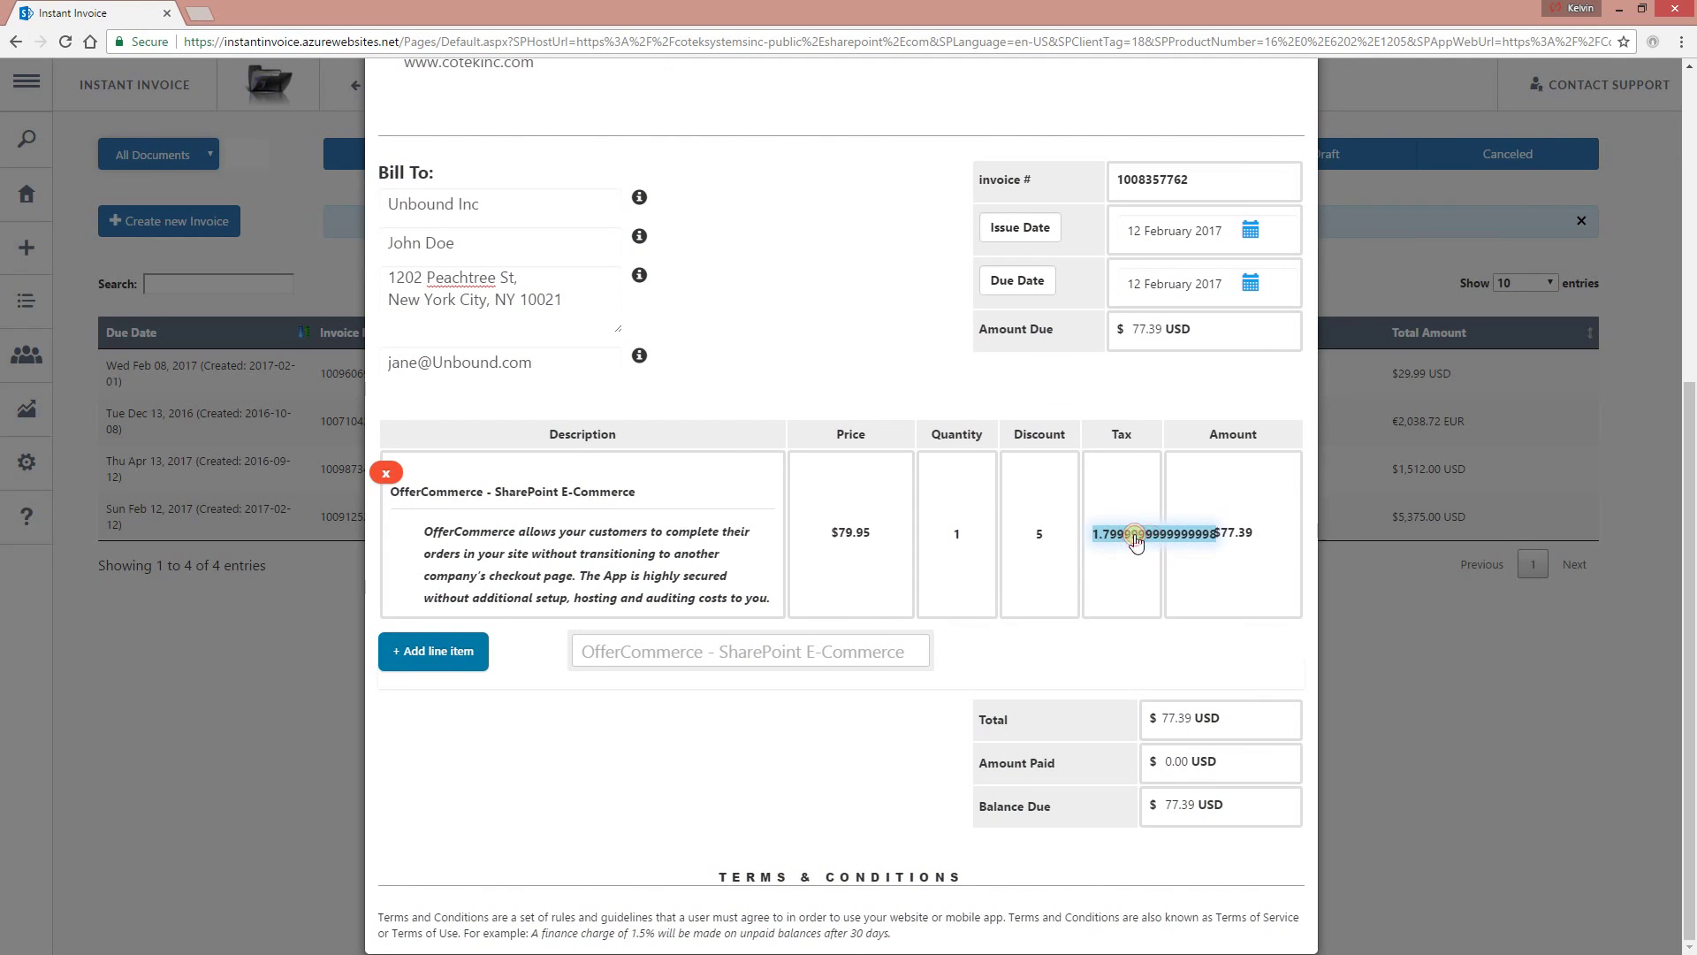
key(BackSpace)
text(7.8)
click(1227, 536)
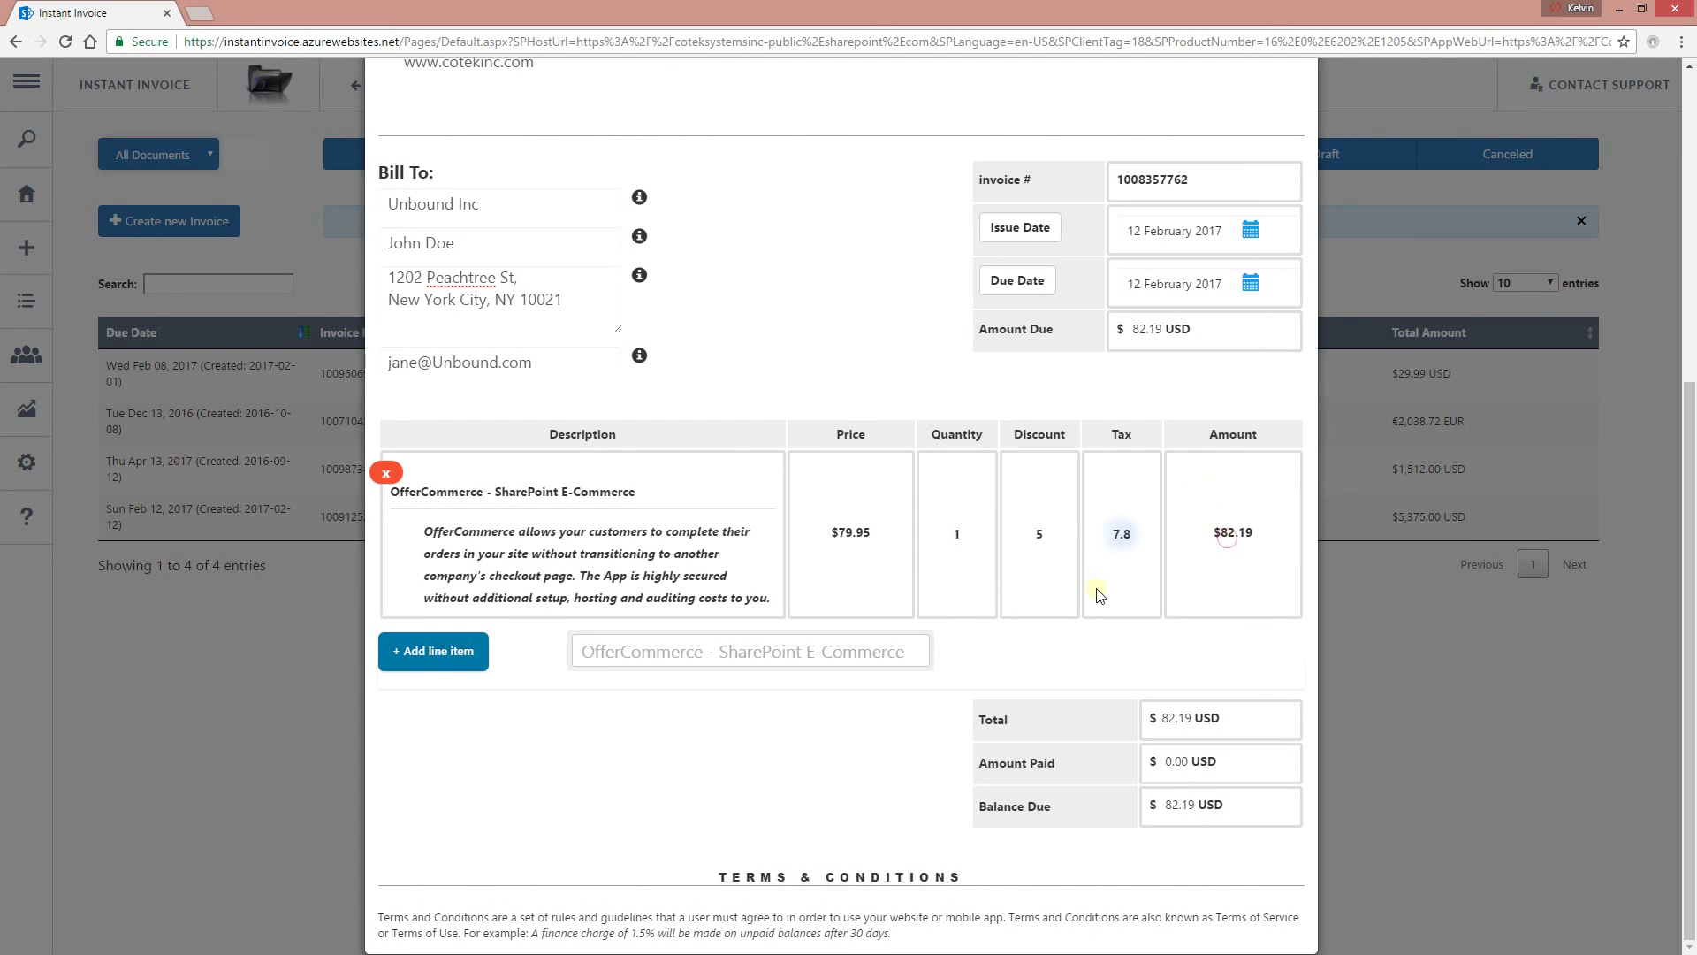
click(740, 757)
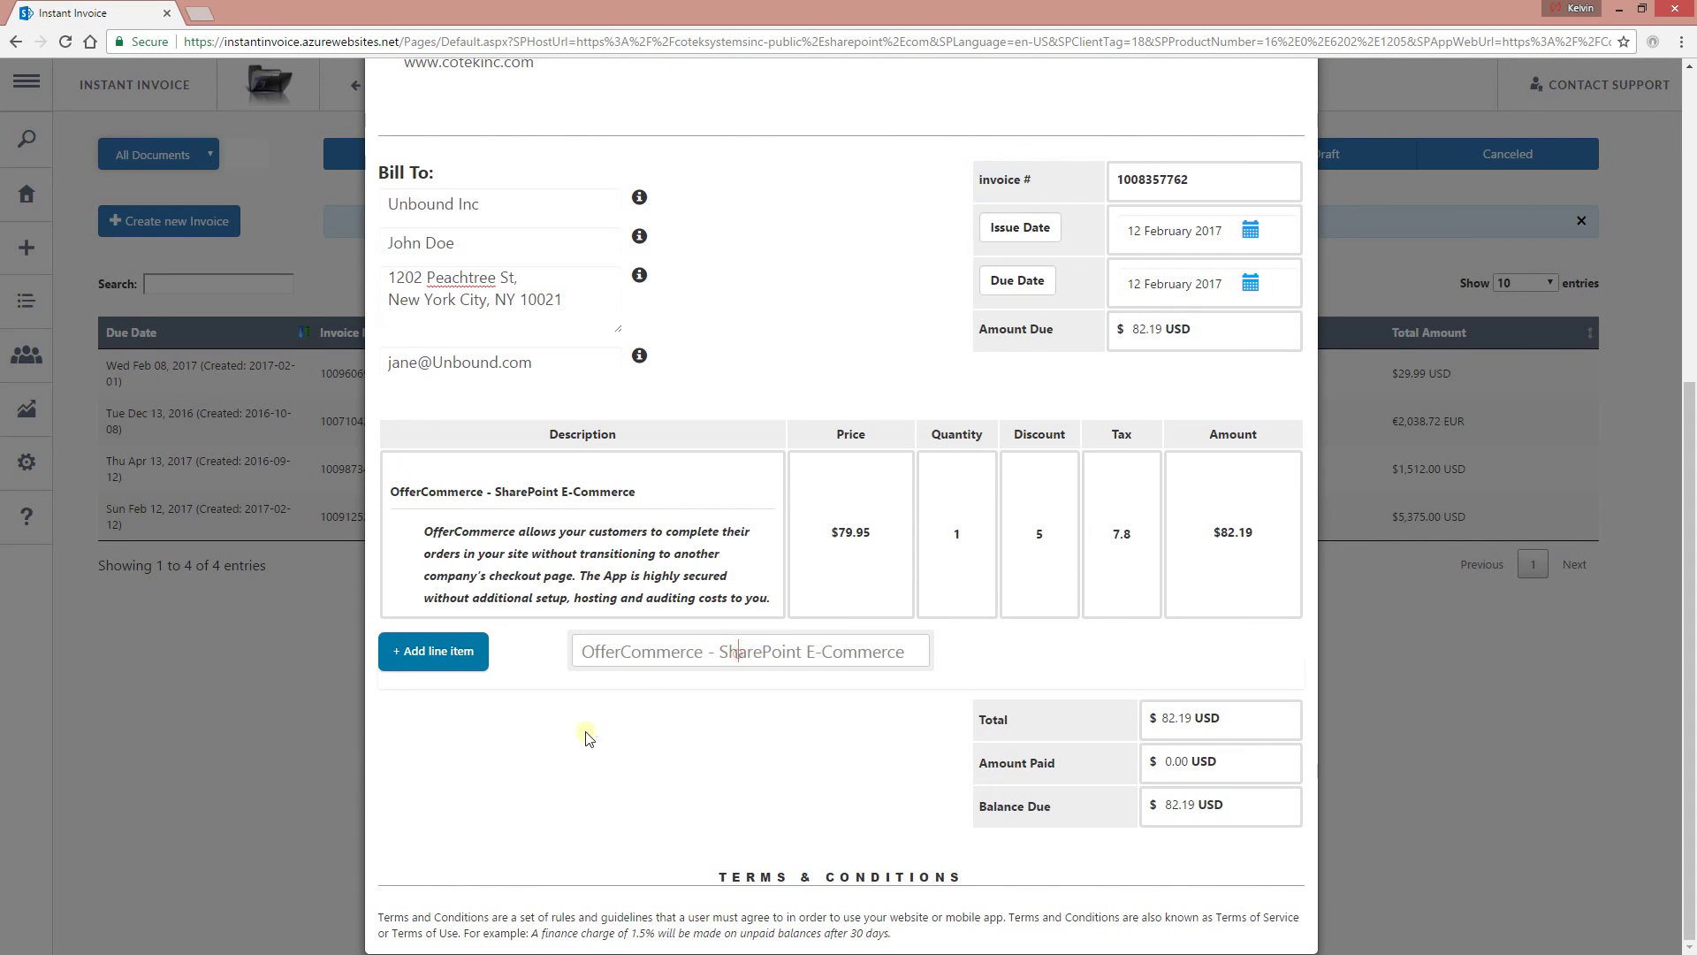
Rename the TERMS & CONDITIONS heading to ADDITIONAL NOTES.
scroll(978, 508, up, 3)
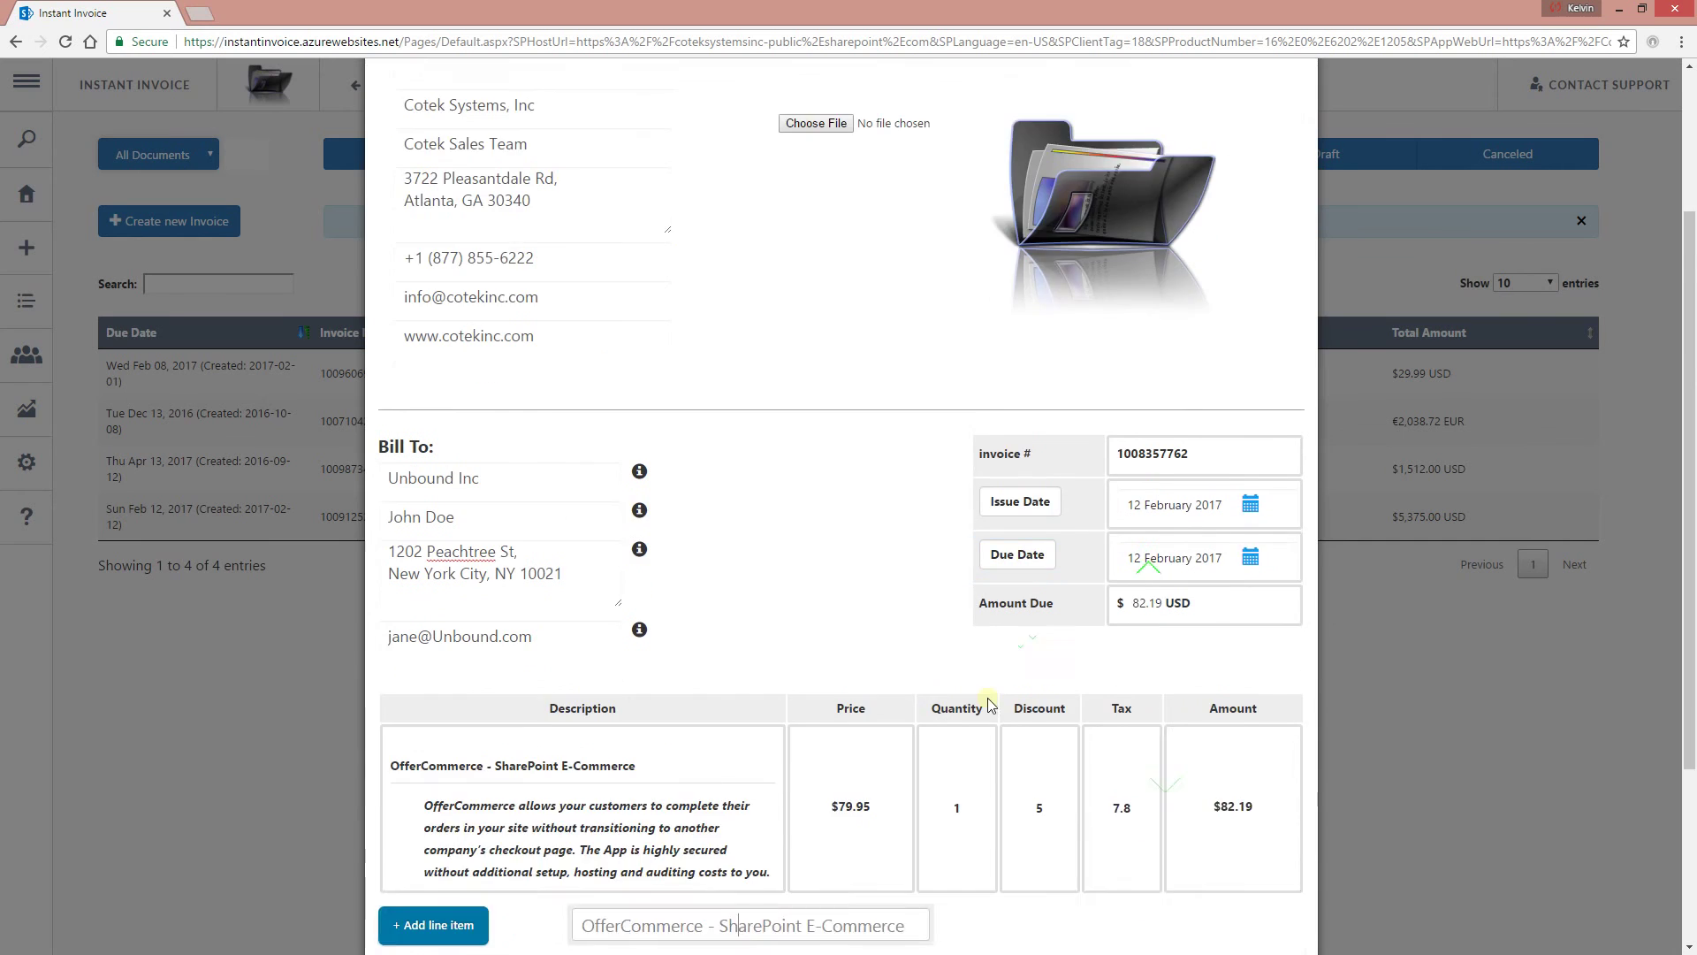
scroll(990, 702, down, 3)
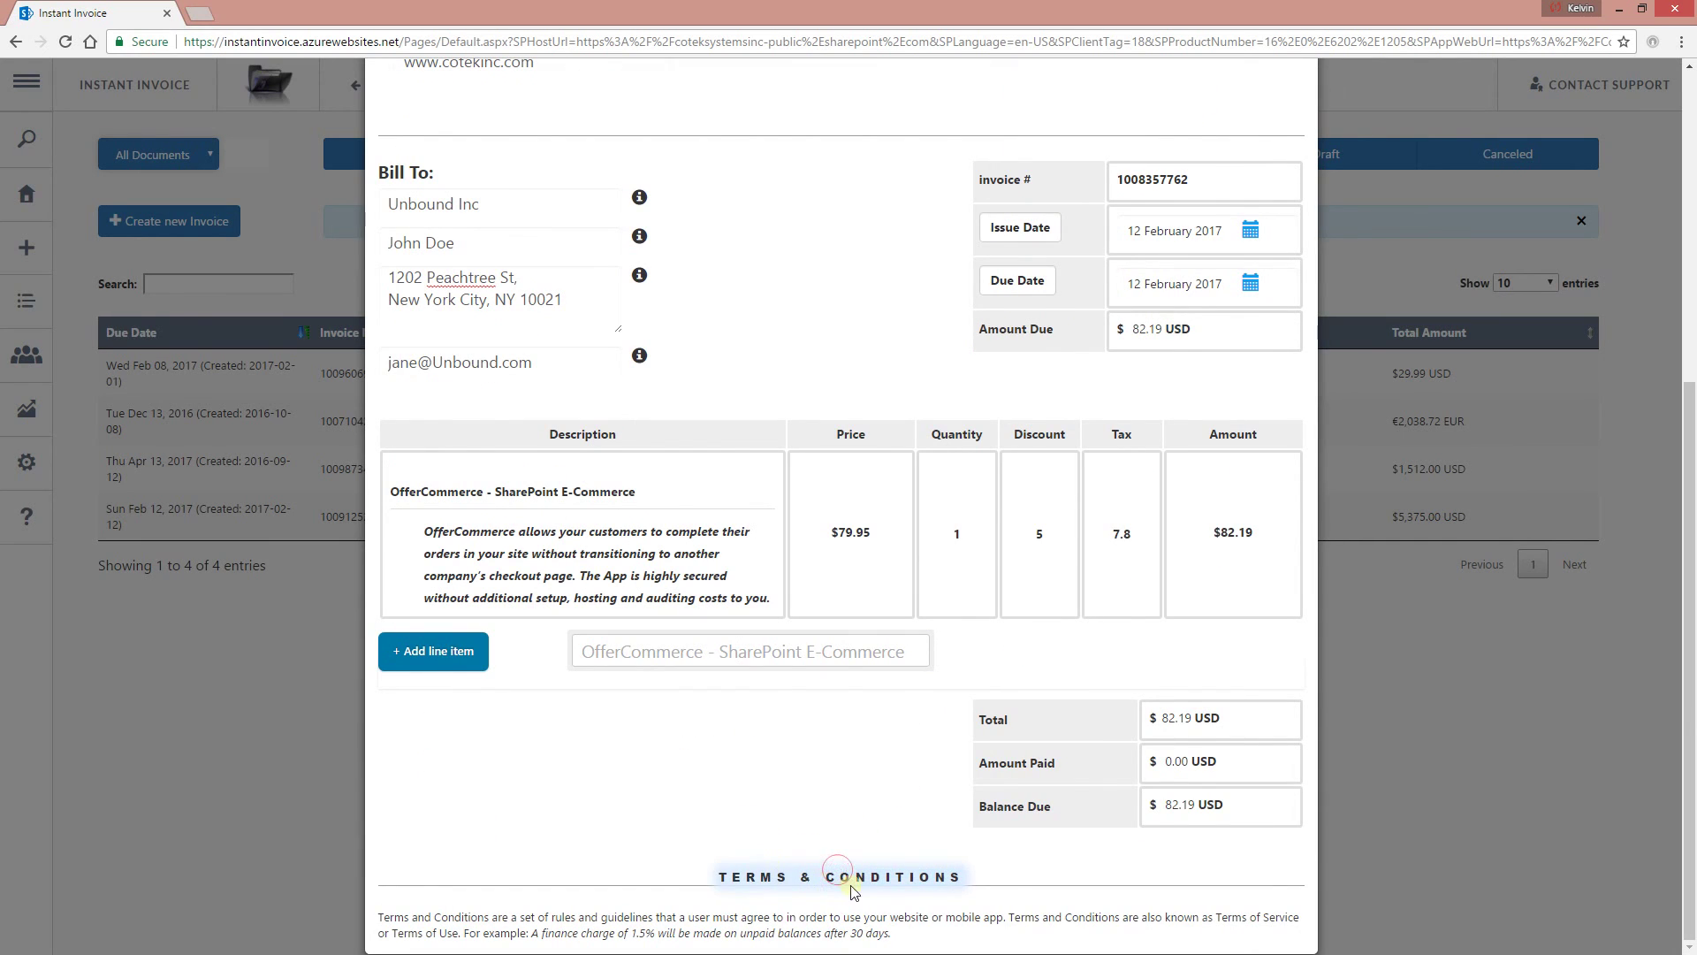
triple_click(880, 876)
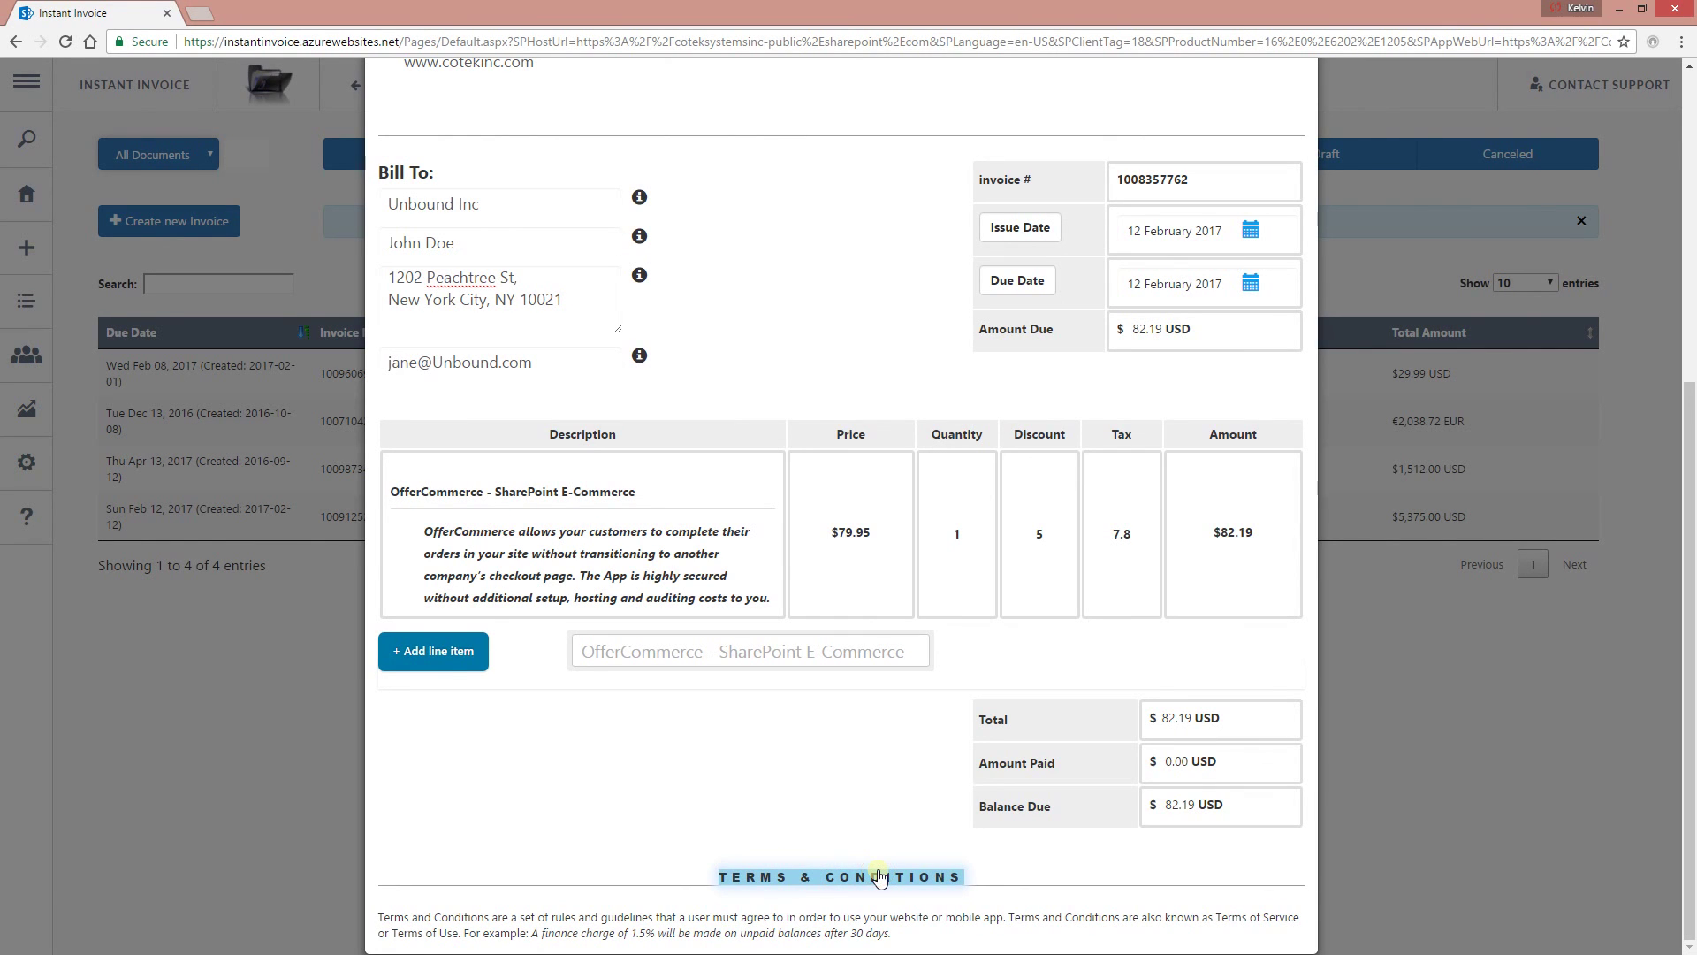
text(ADDI)
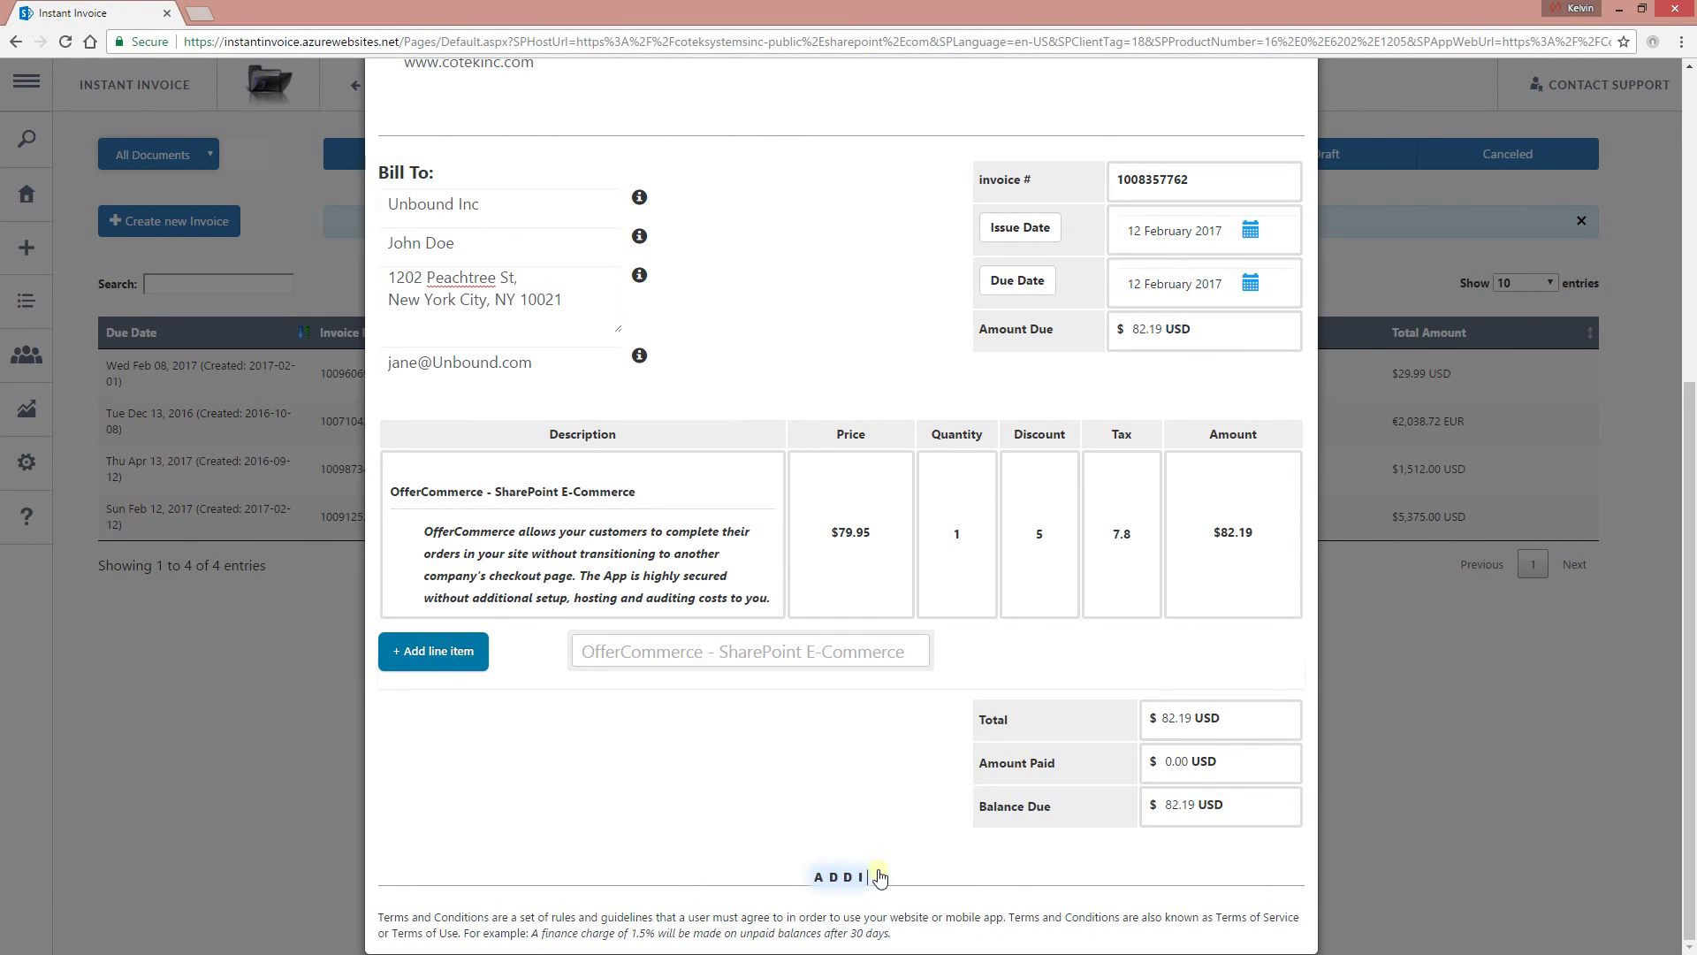
text(TIONAL NOTES)
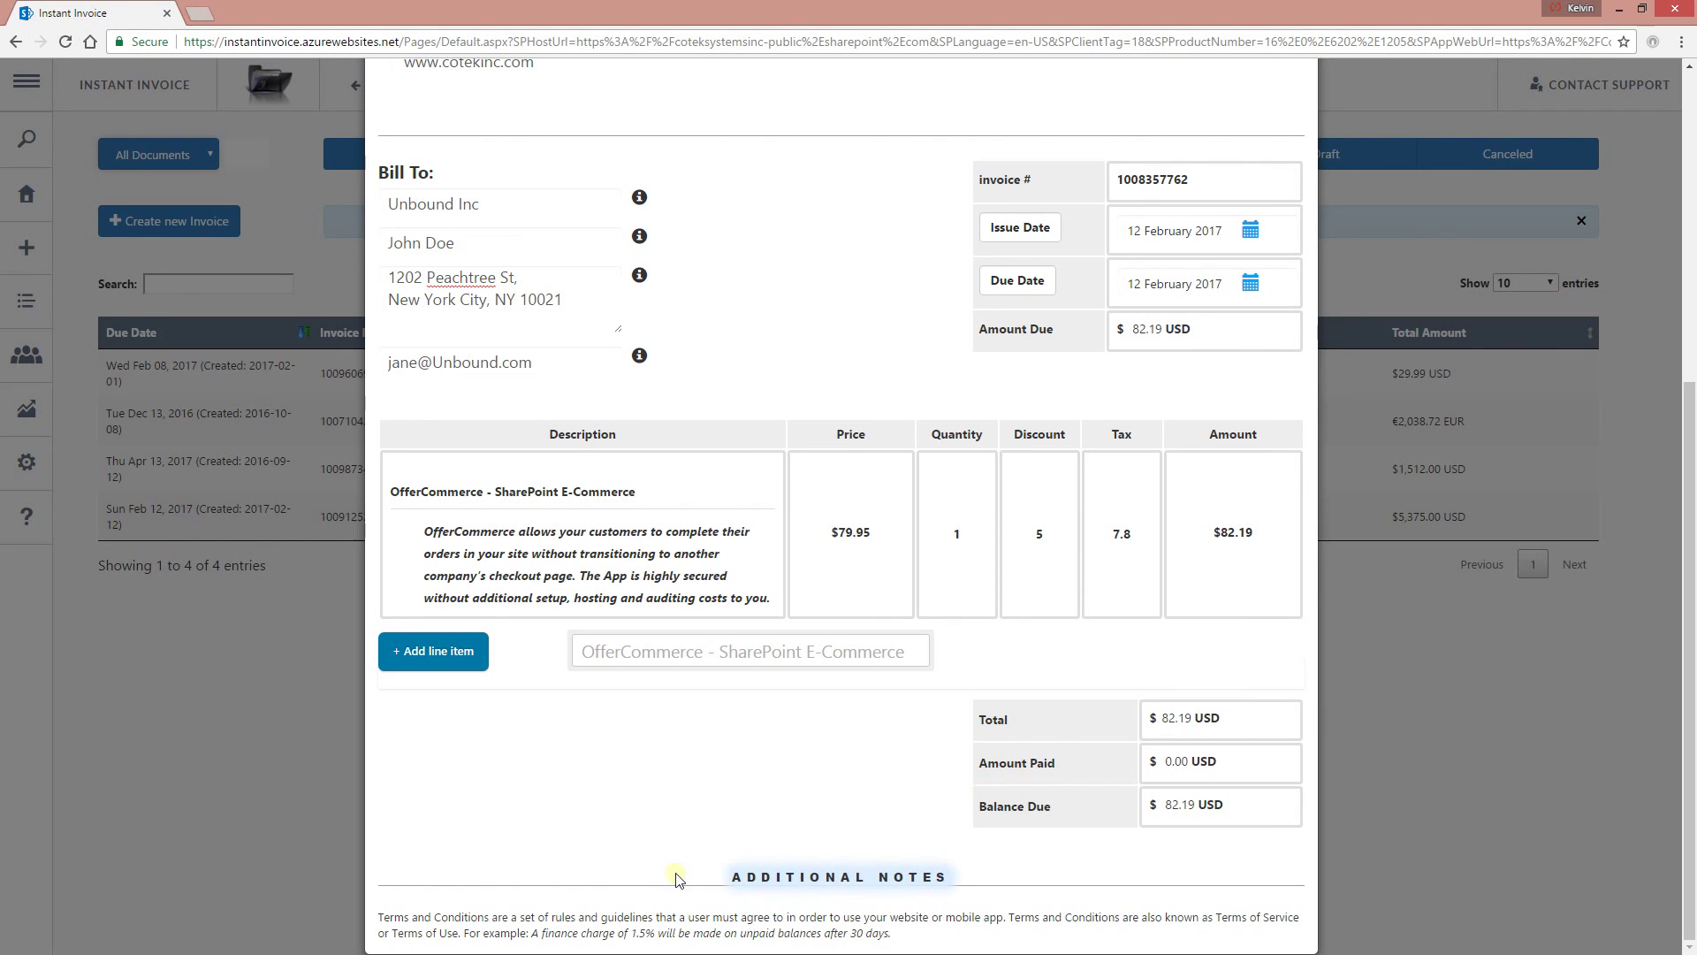
Append 'This is just an extra' to the end of the terms paragraph.
click(896, 936)
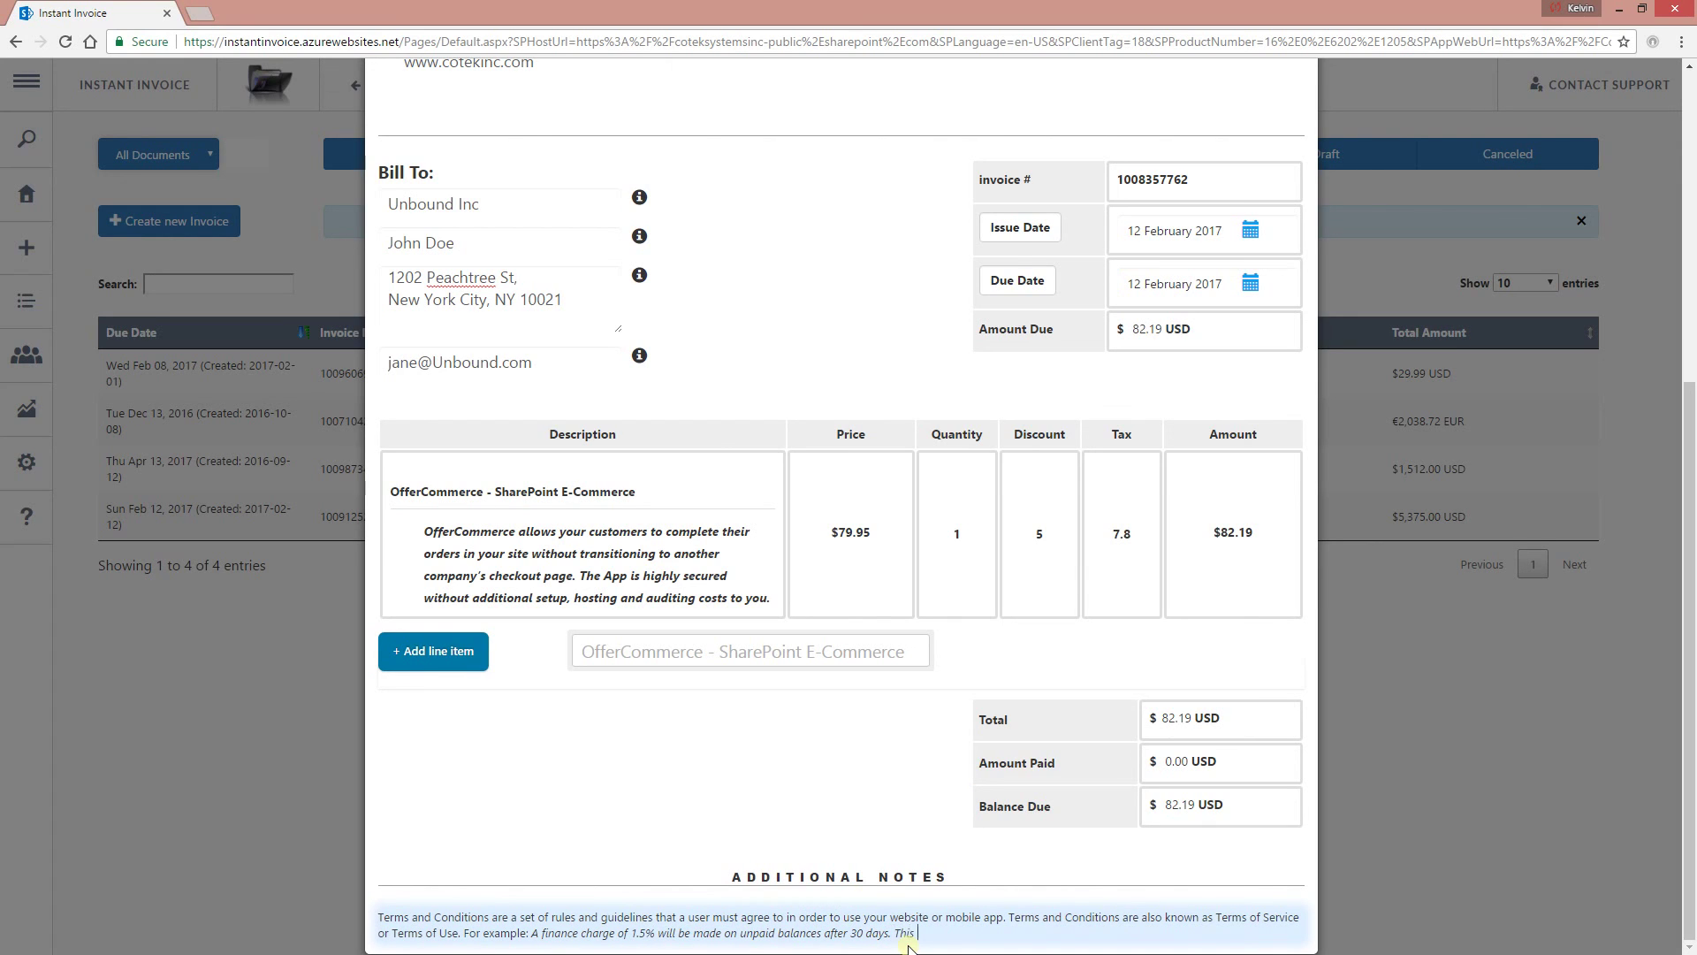
text(This is just an extra text.)
scroll(891, 795, up, 6)
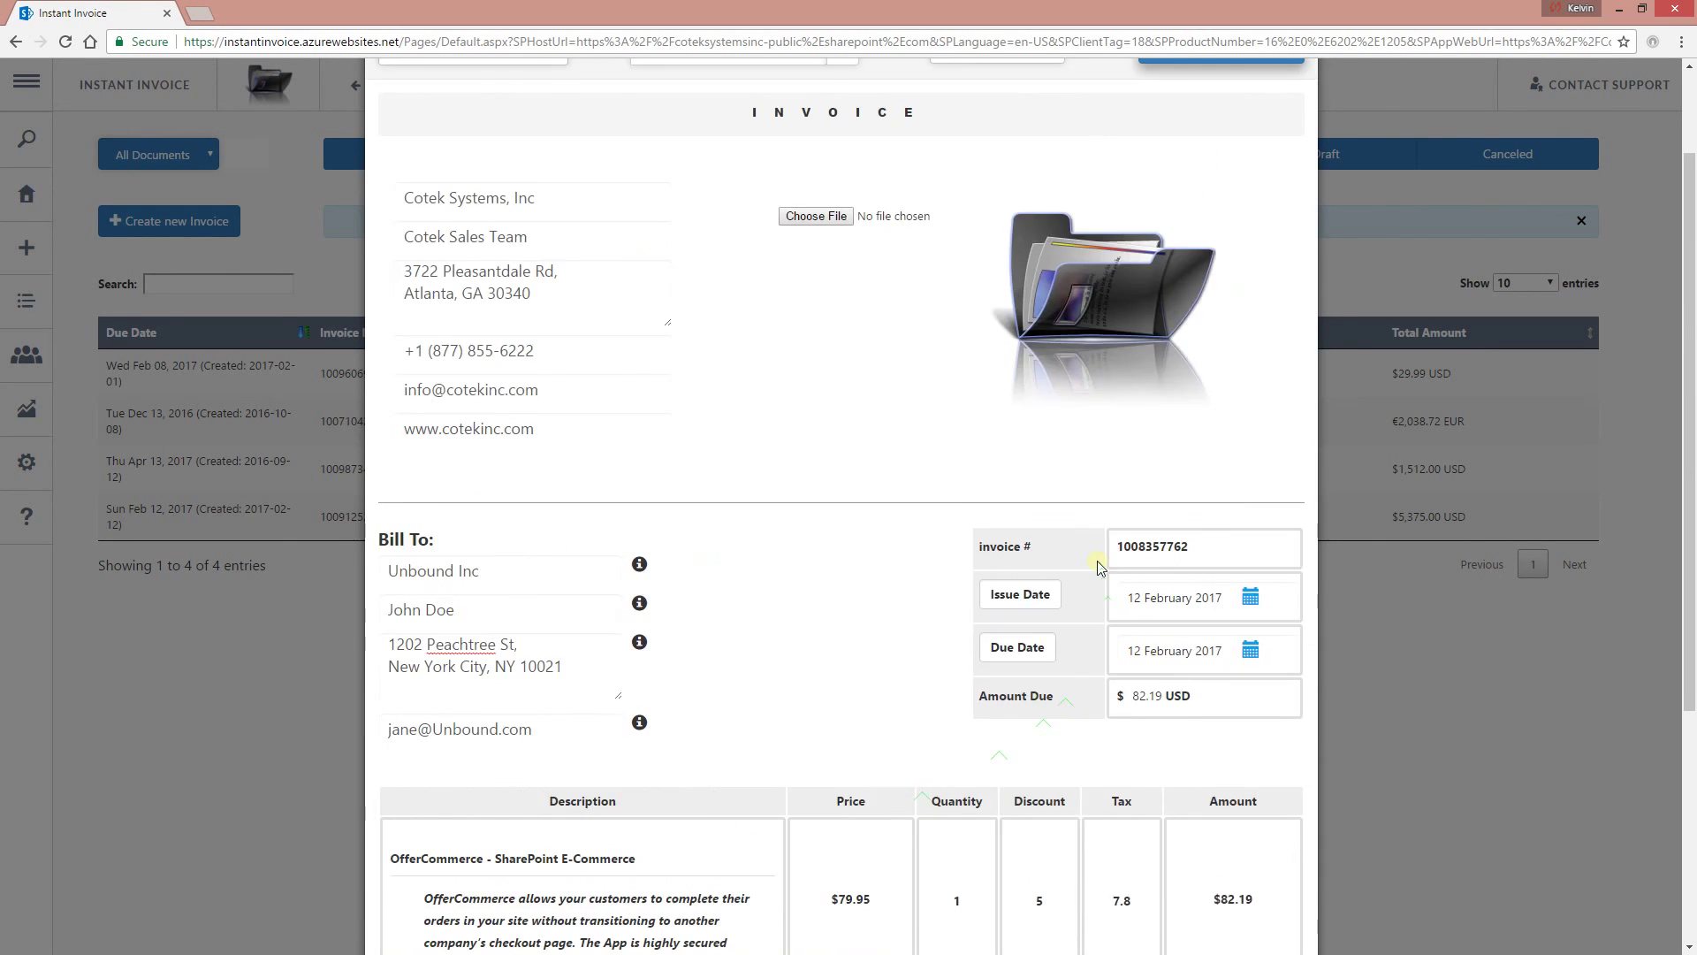
Set InsInvBizLogo2.png as the invoice logo and review the line items and totals.
click(818, 346)
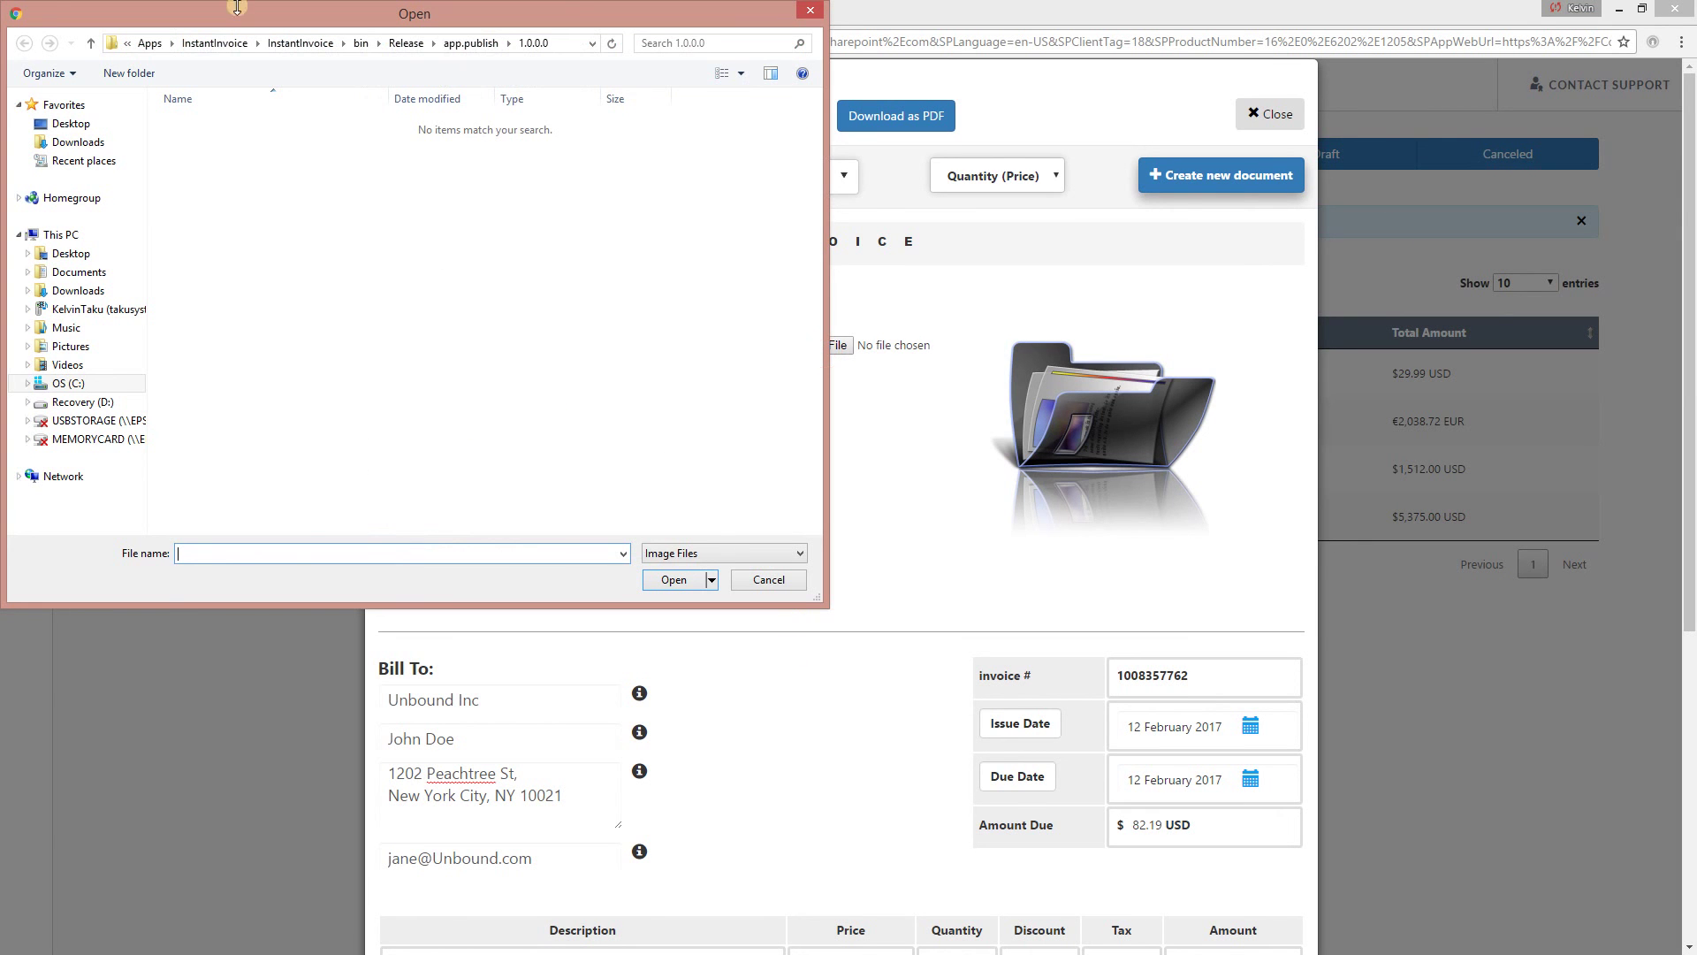
drag(569, 3, 555, 12)
key(Escape)
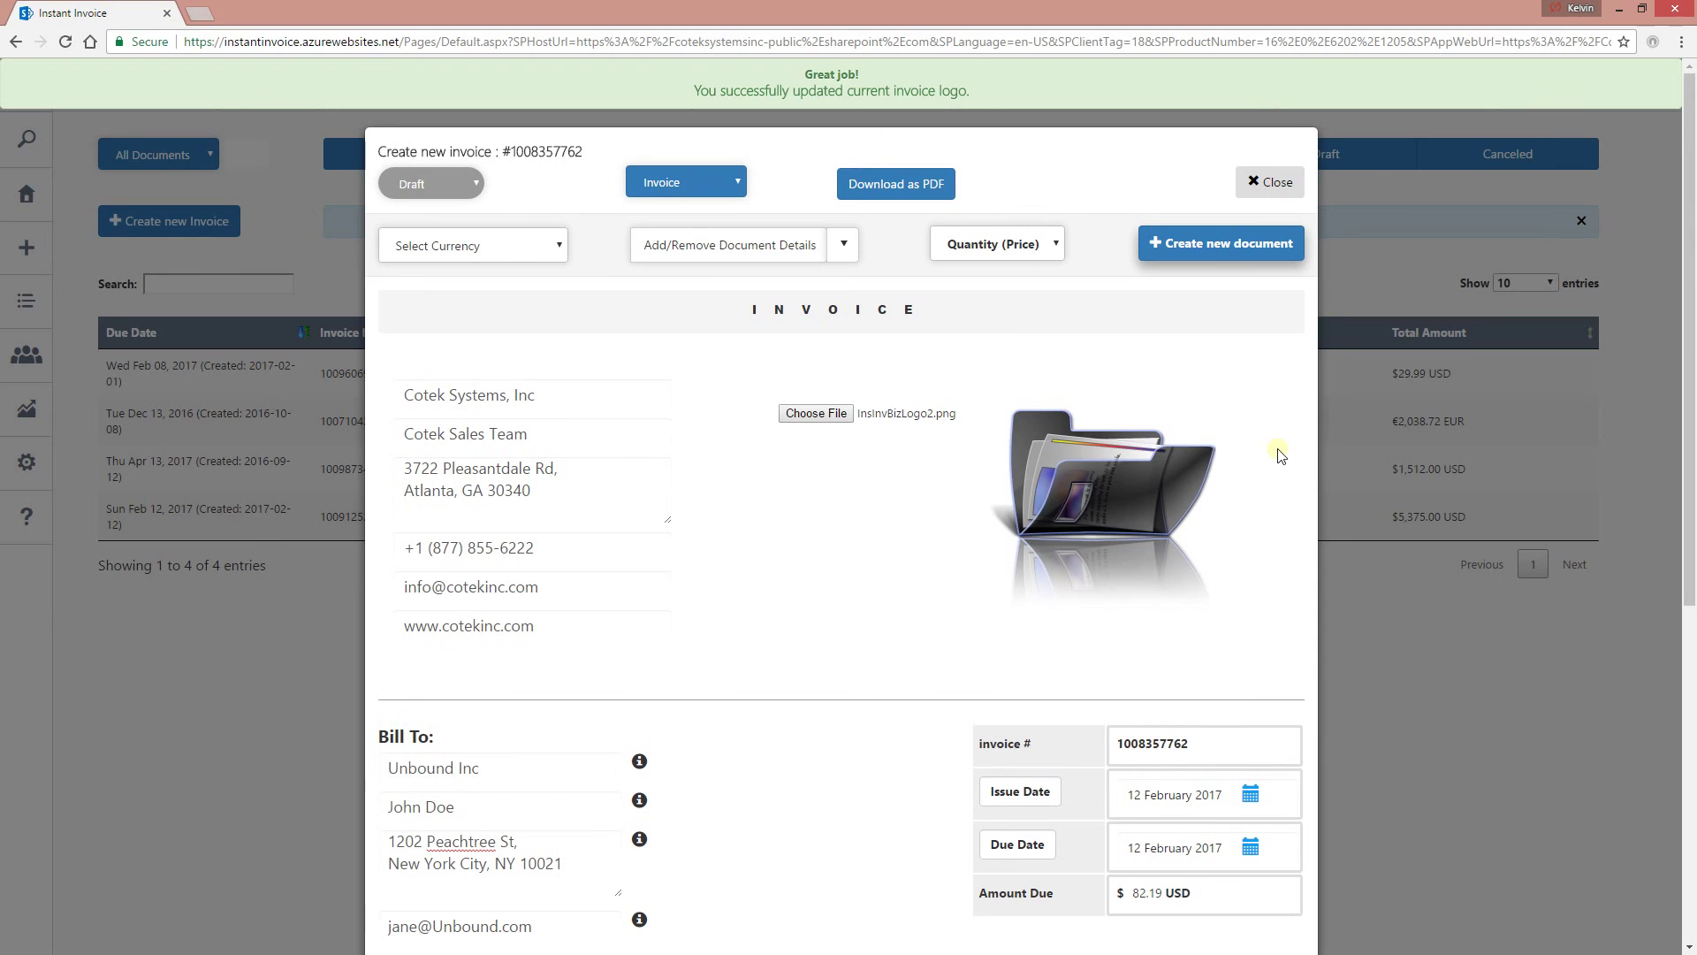
scroll(1078, 618, down, 4)
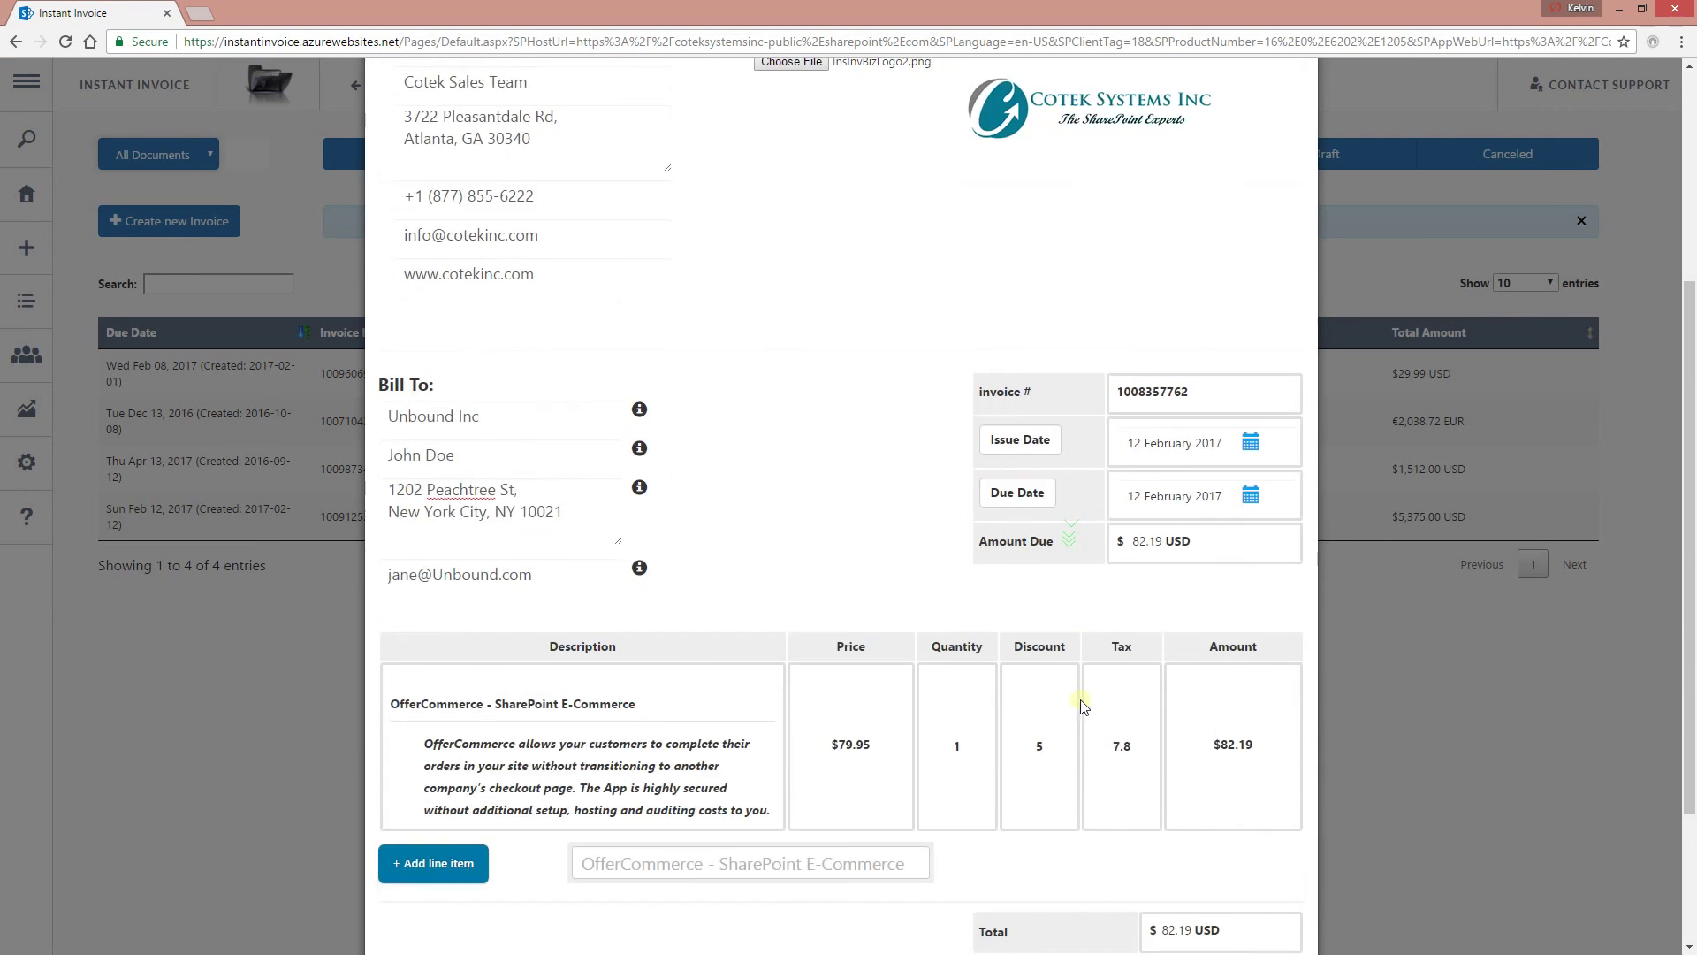
scroll(1027, 686, down, 2)
scroll(1150, 354, up, 8)
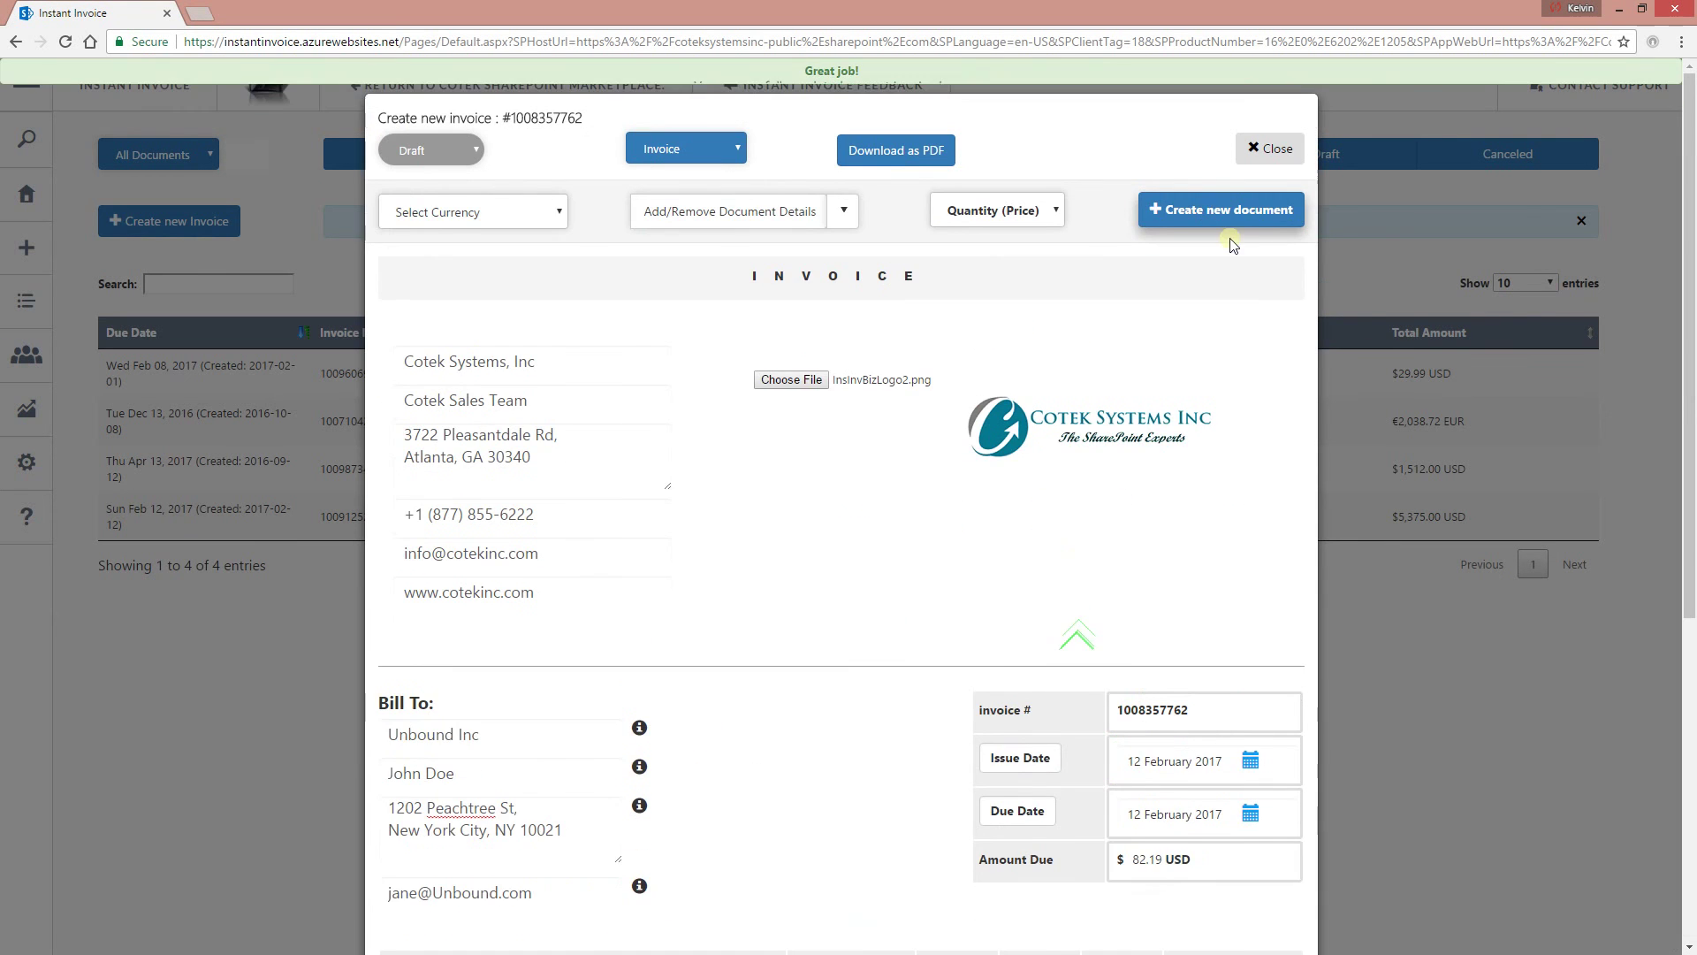
Save the Unbound Inc invoice with Create new document.
click(1220, 178)
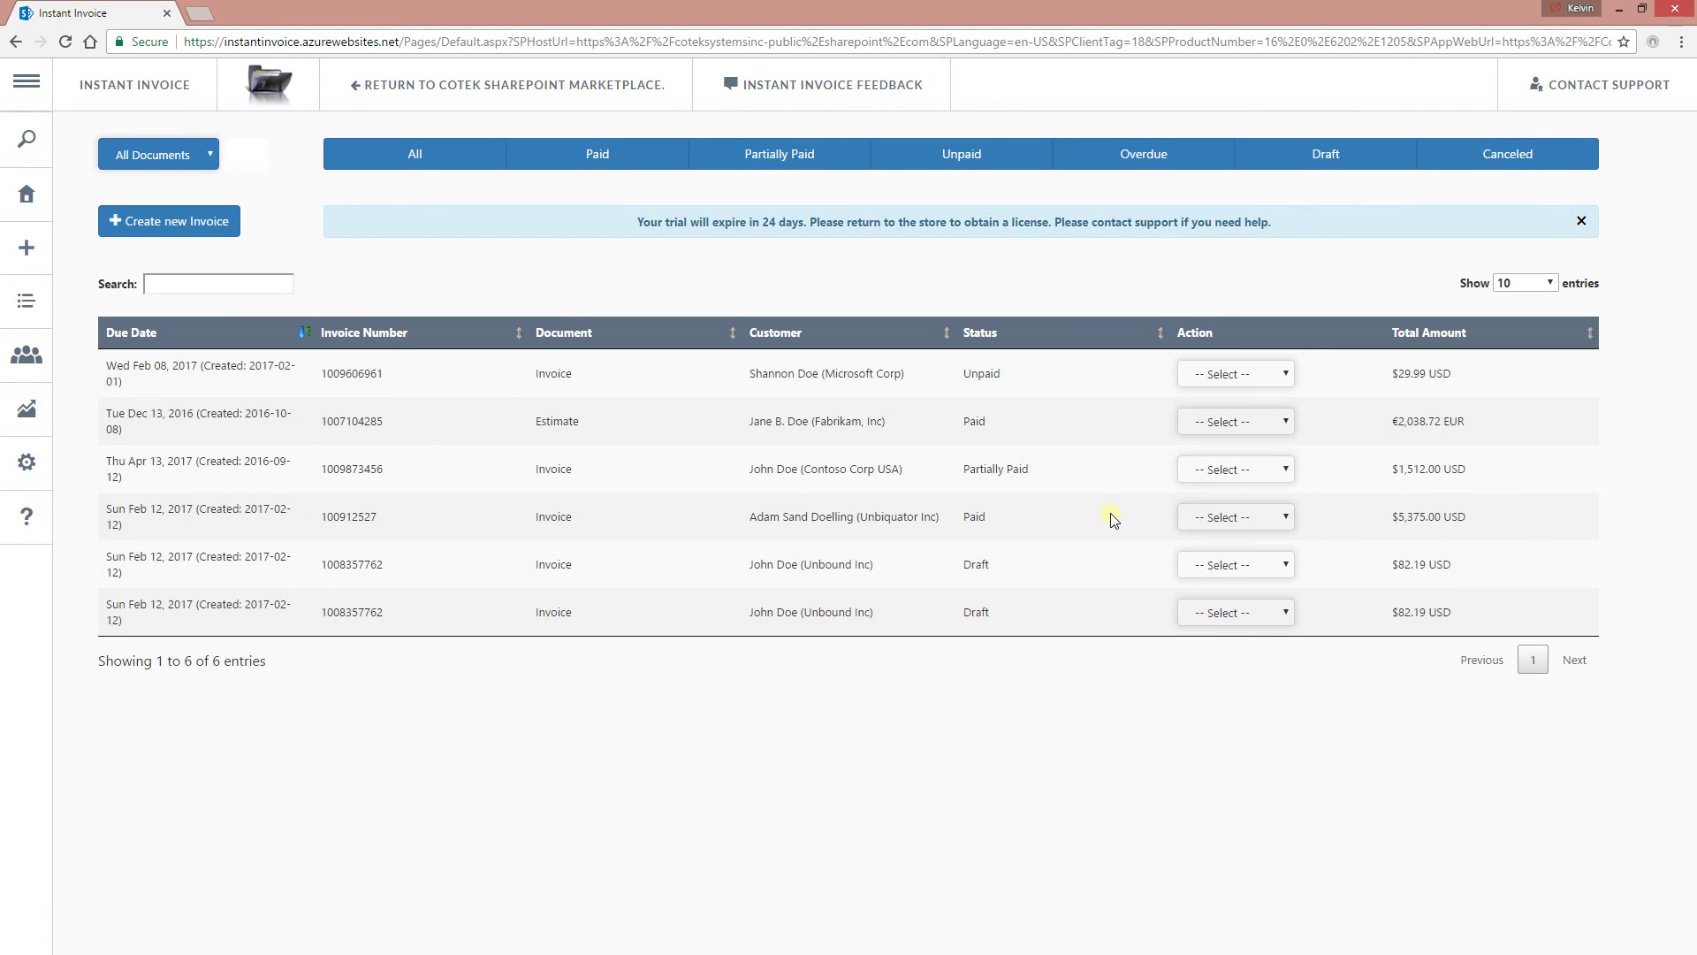
Preview the newest Unbound Inc invoice twice, closing each preview.
click(762, 624)
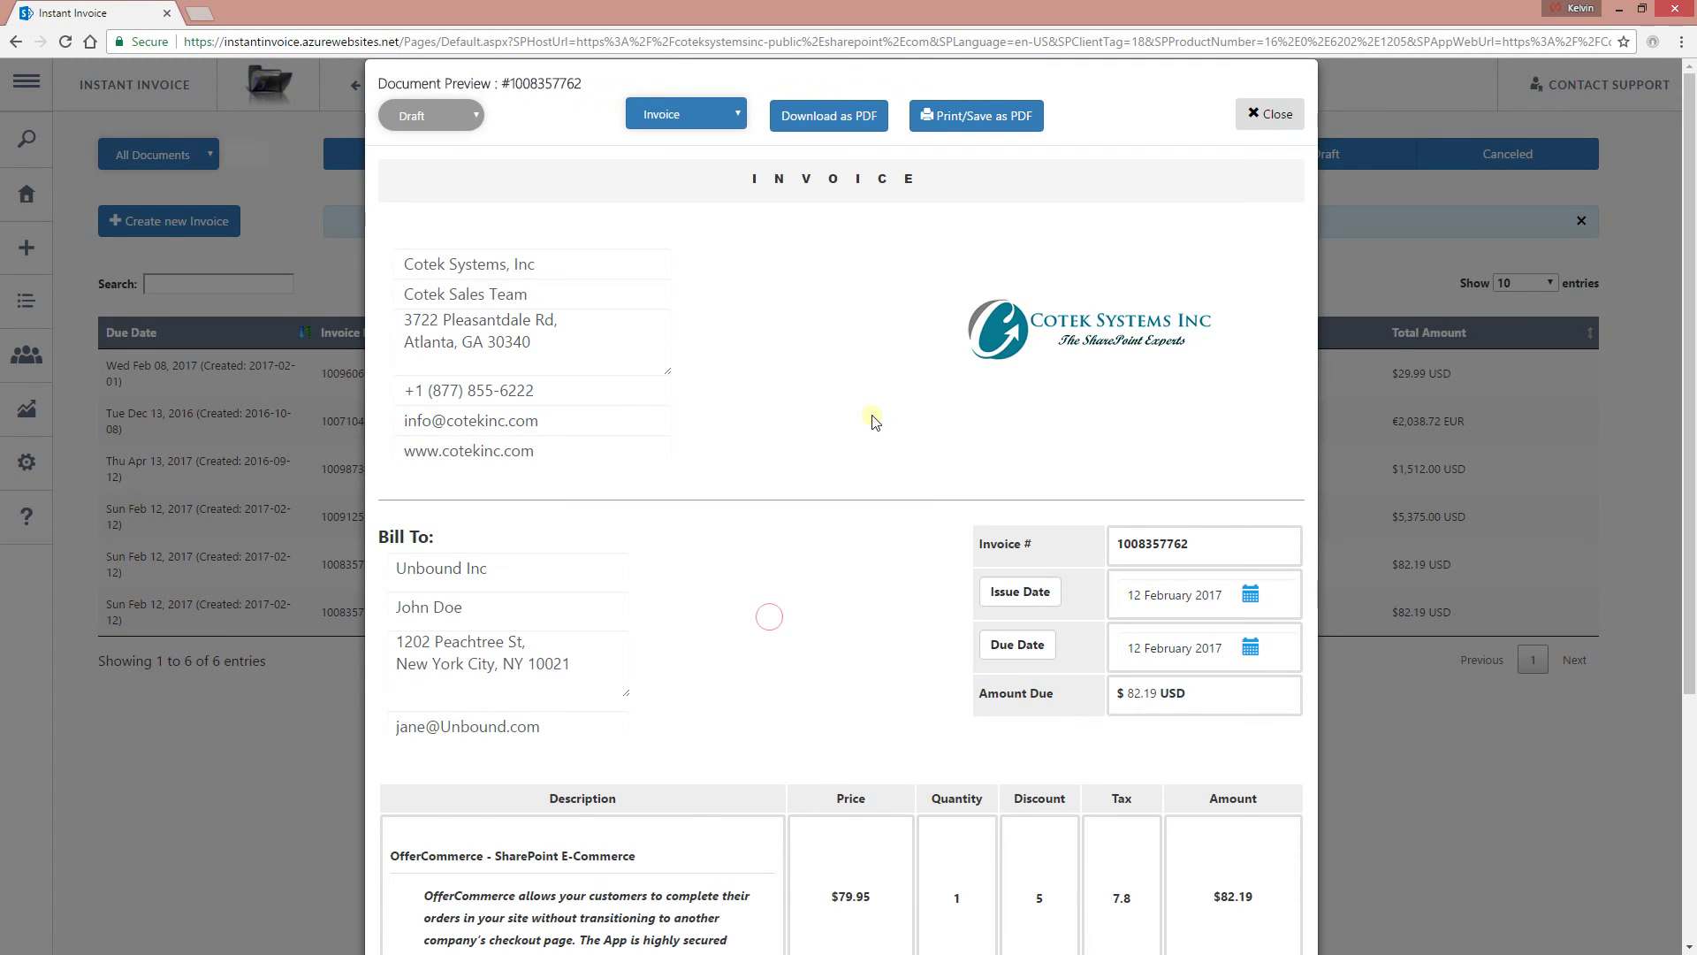
scroll(913, 789, down, 2)
scroll(913, 790, down, 2)
scroll(819, 645, up, 4)
click(1273, 116)
click(541, 613)
click(1278, 116)
Show the last invoice from its Action menu, close it, and reopen the Action menu.
click(1236, 612)
click(1209, 651)
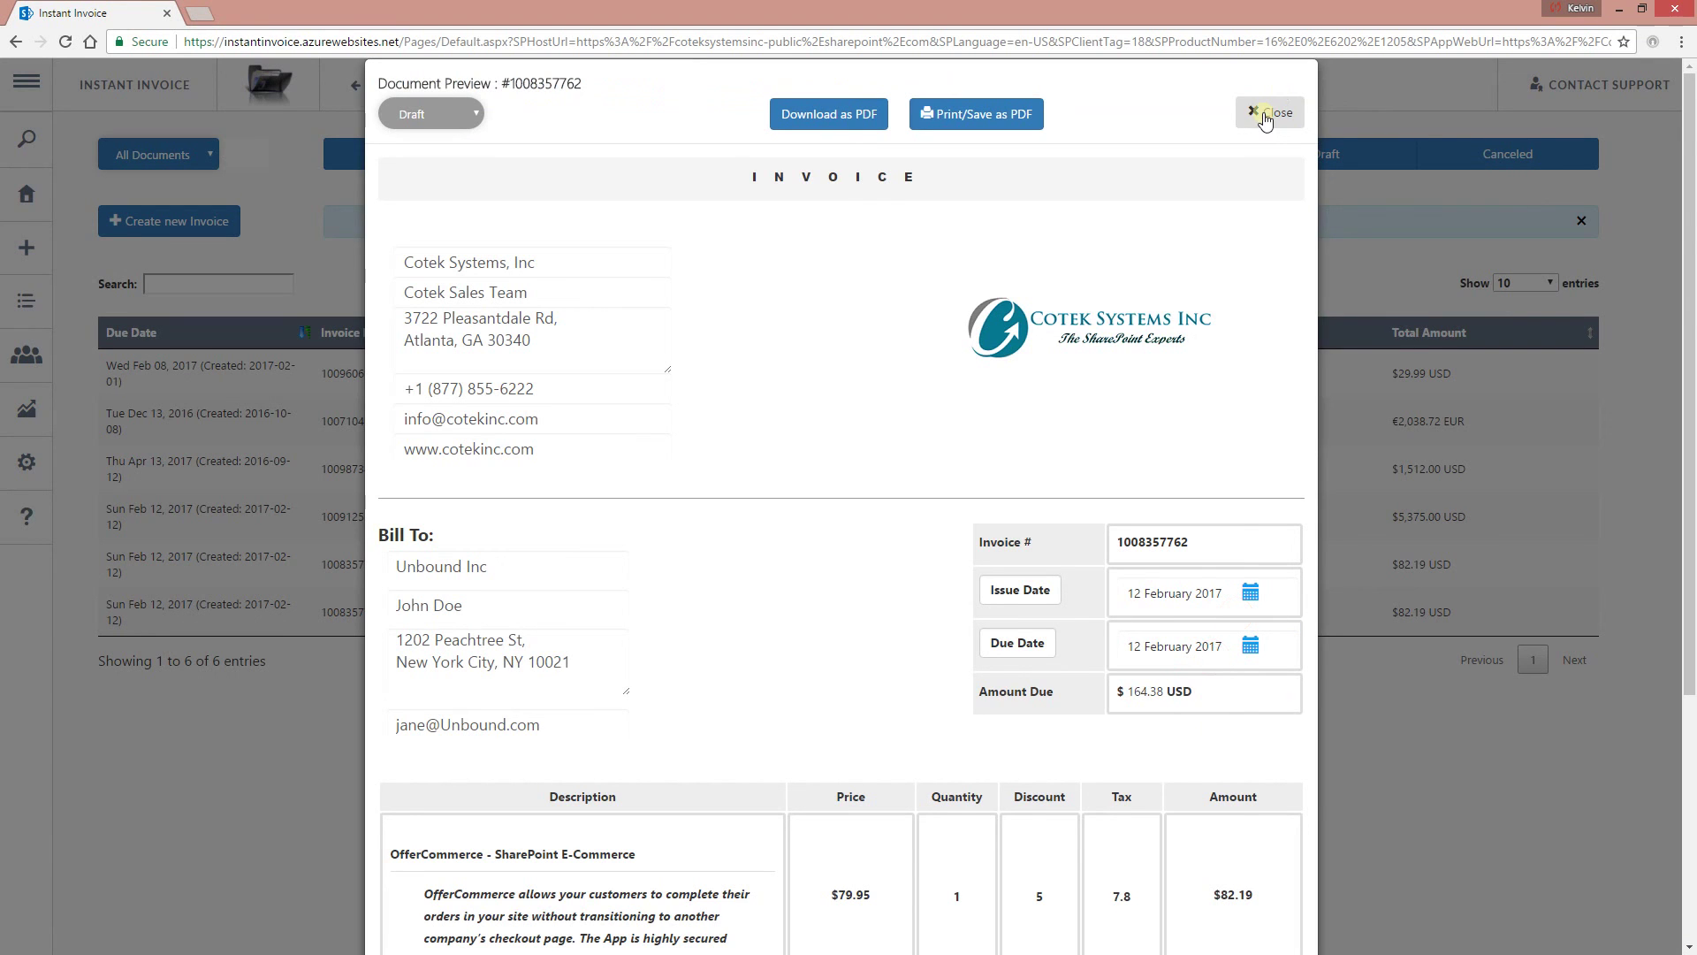
click(1266, 116)
click(1238, 611)
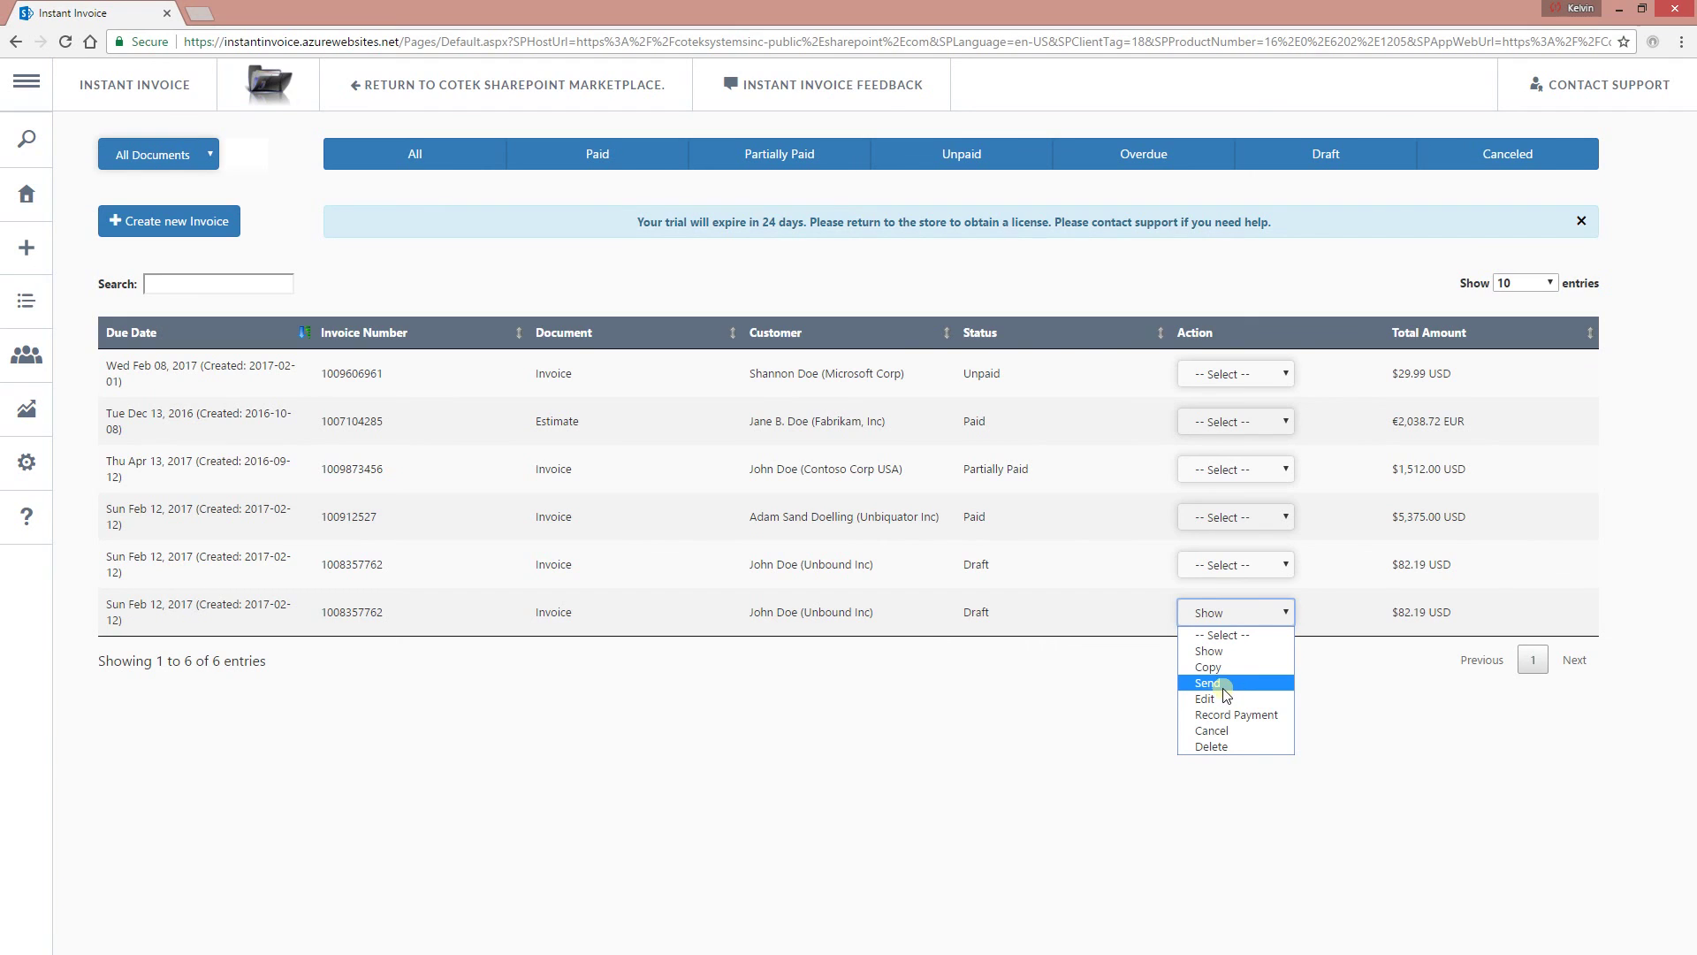
click(1225, 686)
click(632, 231)
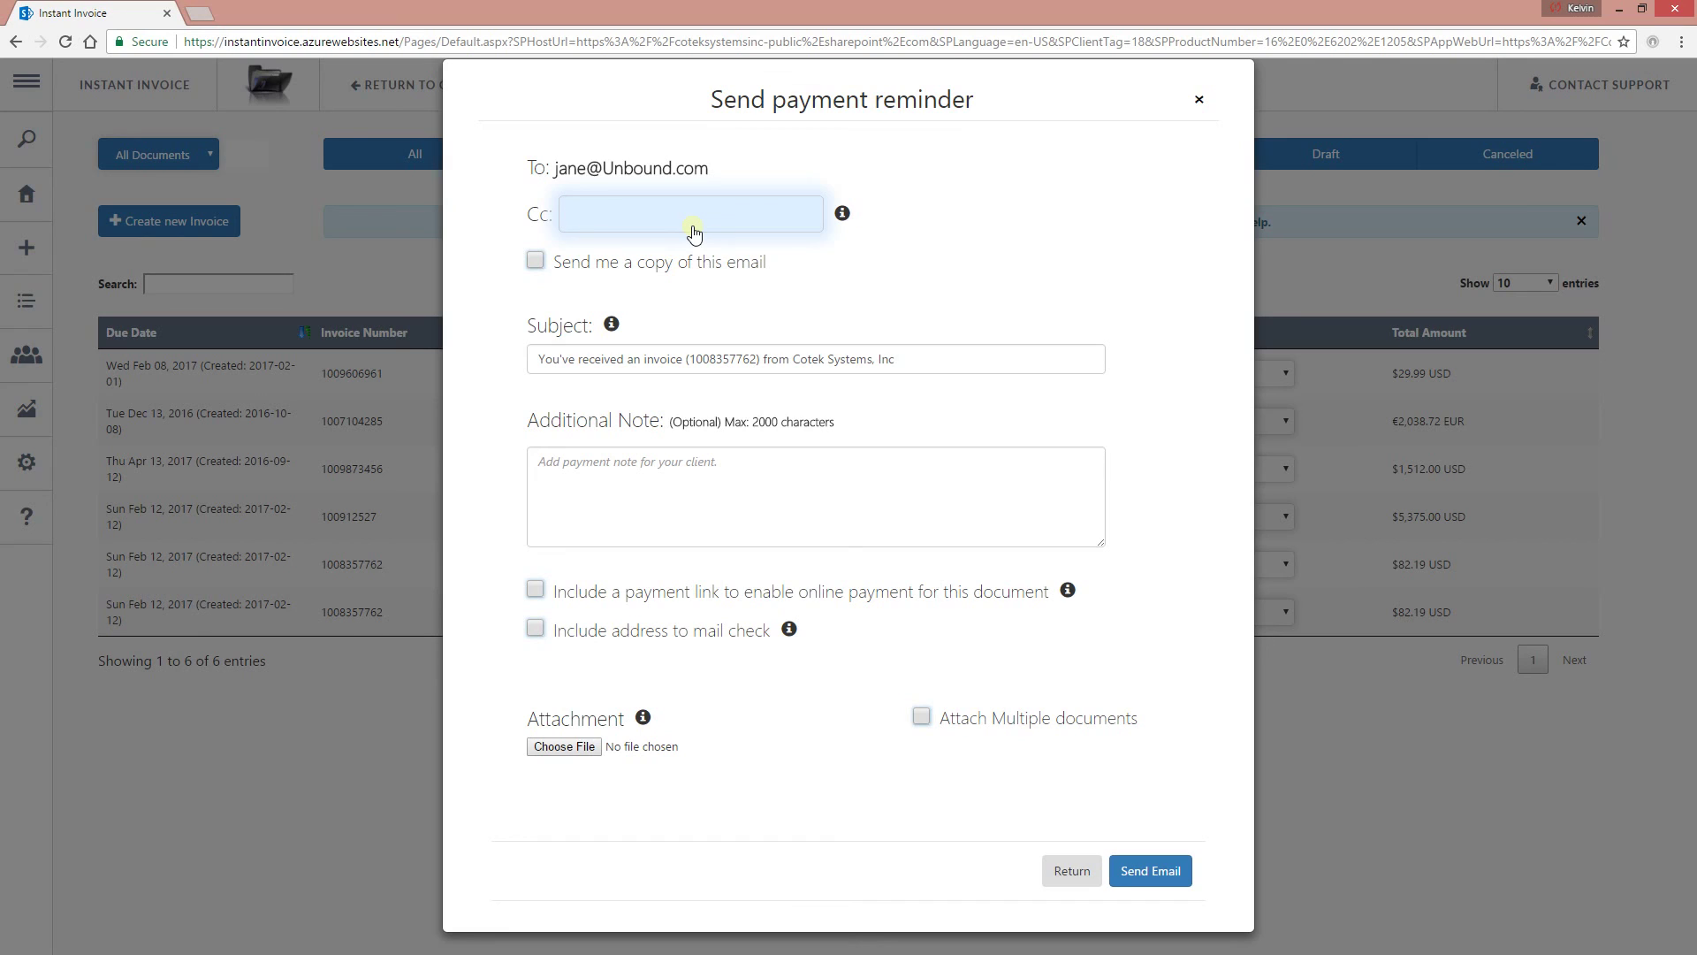
text(@j.com;)
click(666, 483)
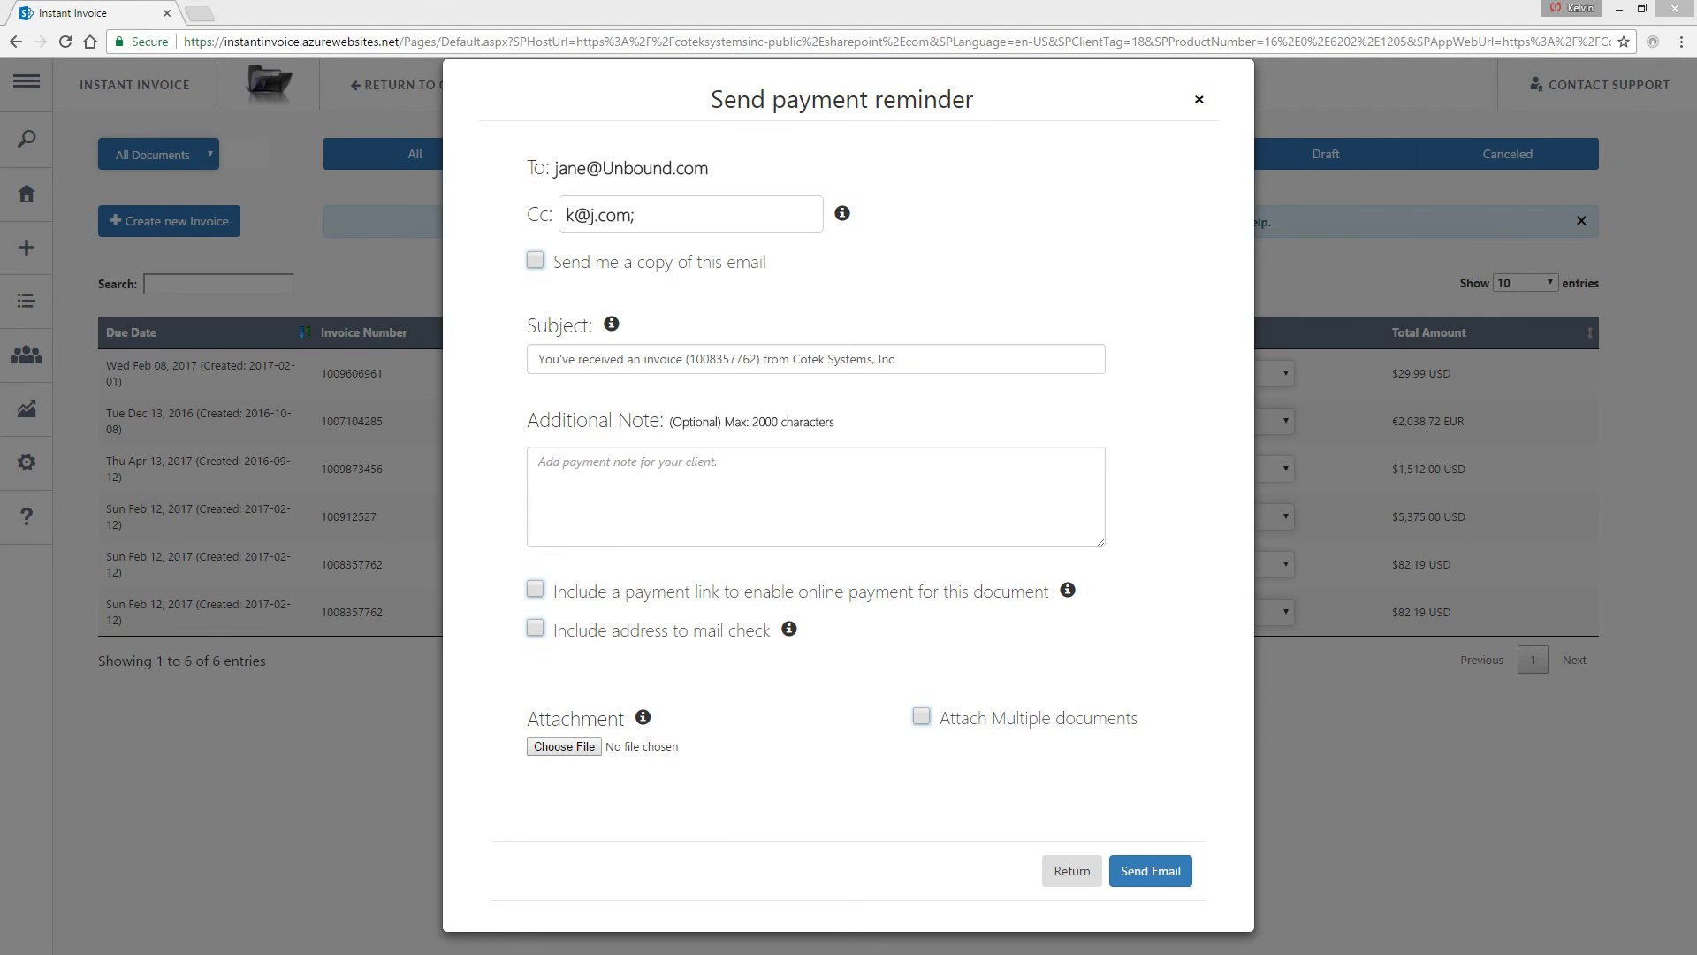
Paste the additional note and enable the online payment link, Stripe and PayPal Express Checkout options.
click(887, 501)
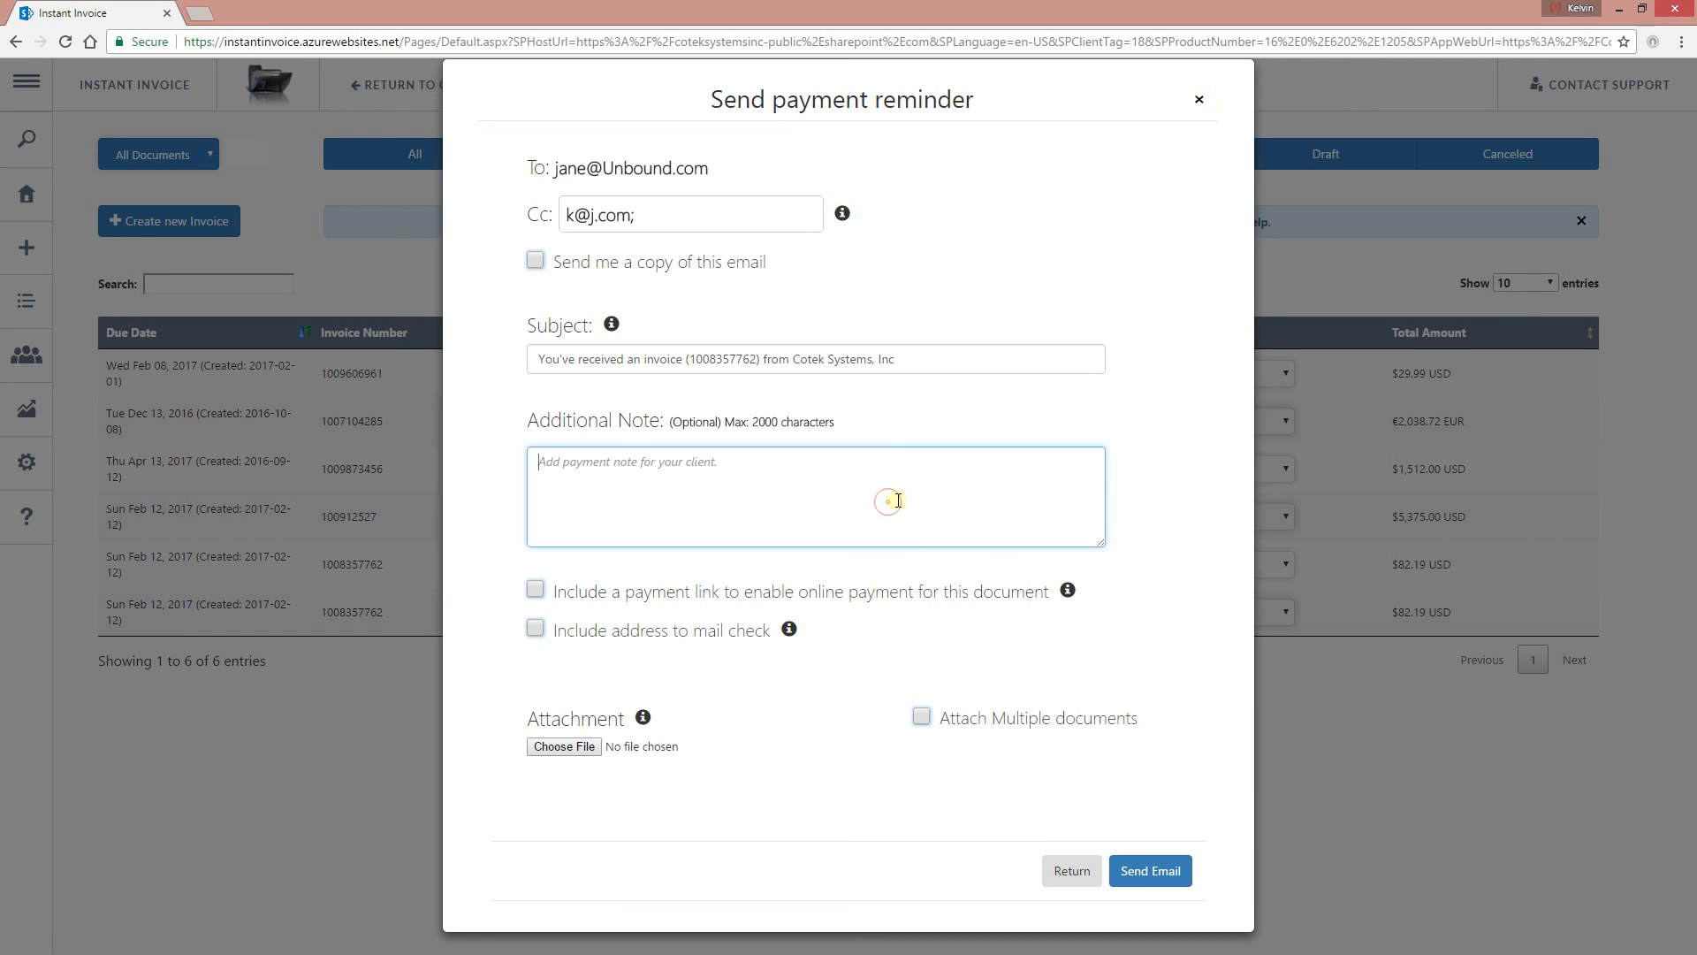
text(Do invoicing sometimes leave you feeling overwhelmed? They don't have to anymore. Instant Invoice is made for you: the small business owner, the freelancer, the entrepreneur, the consultant, the contractor. Instant Invoice was built for everyone who is managing their business finances, but probably doesn't have any training in technical things like accounting and payroll. All our tools are easy to use. You don't need a college degree to use or even understand the add-in.)
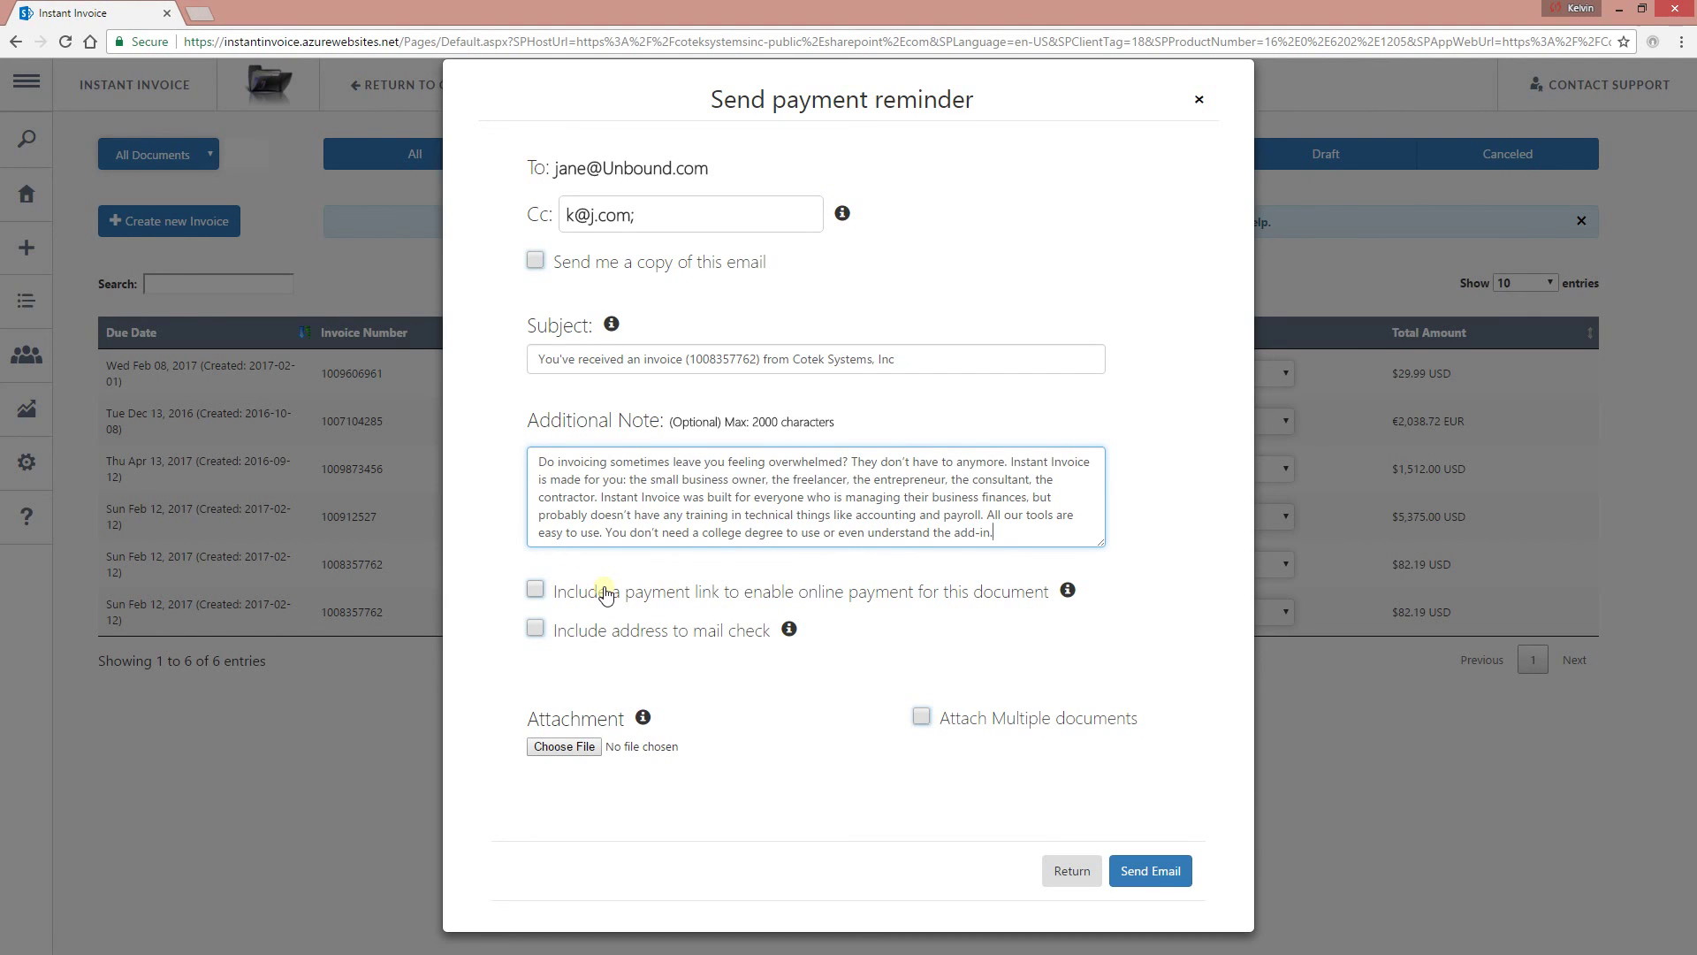
click(650, 602)
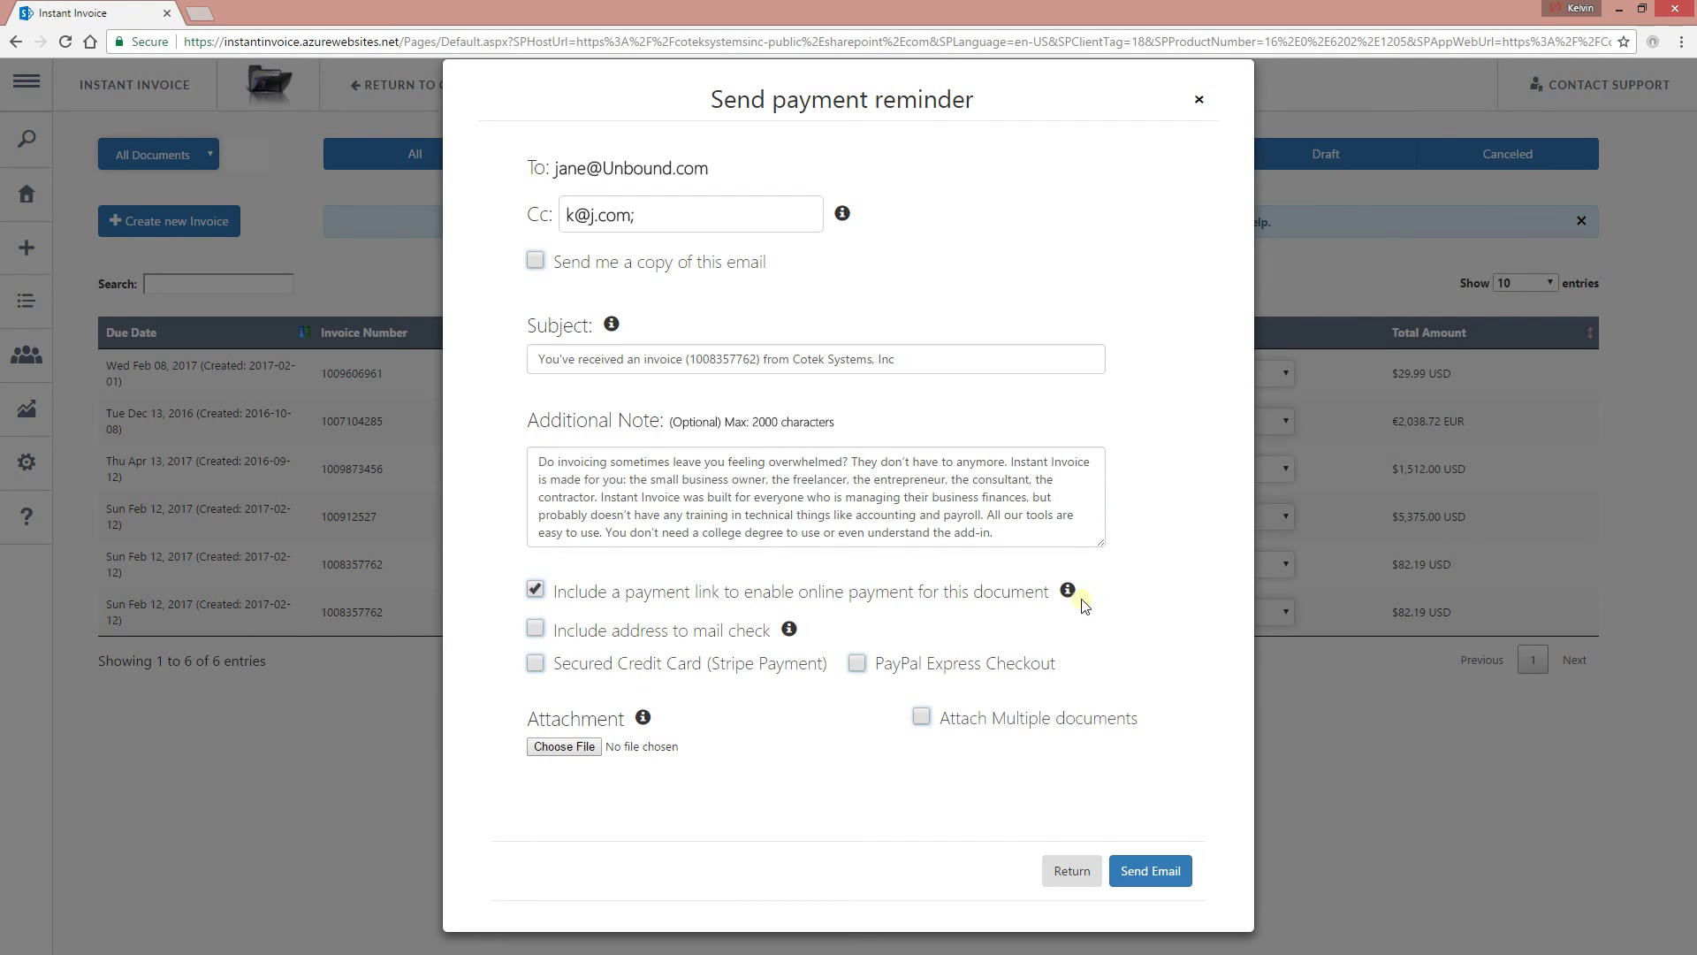
mouse_move(1068, 593)
click(603, 672)
click(979, 668)
Include the mail-check address, allow attaching multiple documents, then leave the reminder unsent.
click(594, 632)
click(1031, 715)
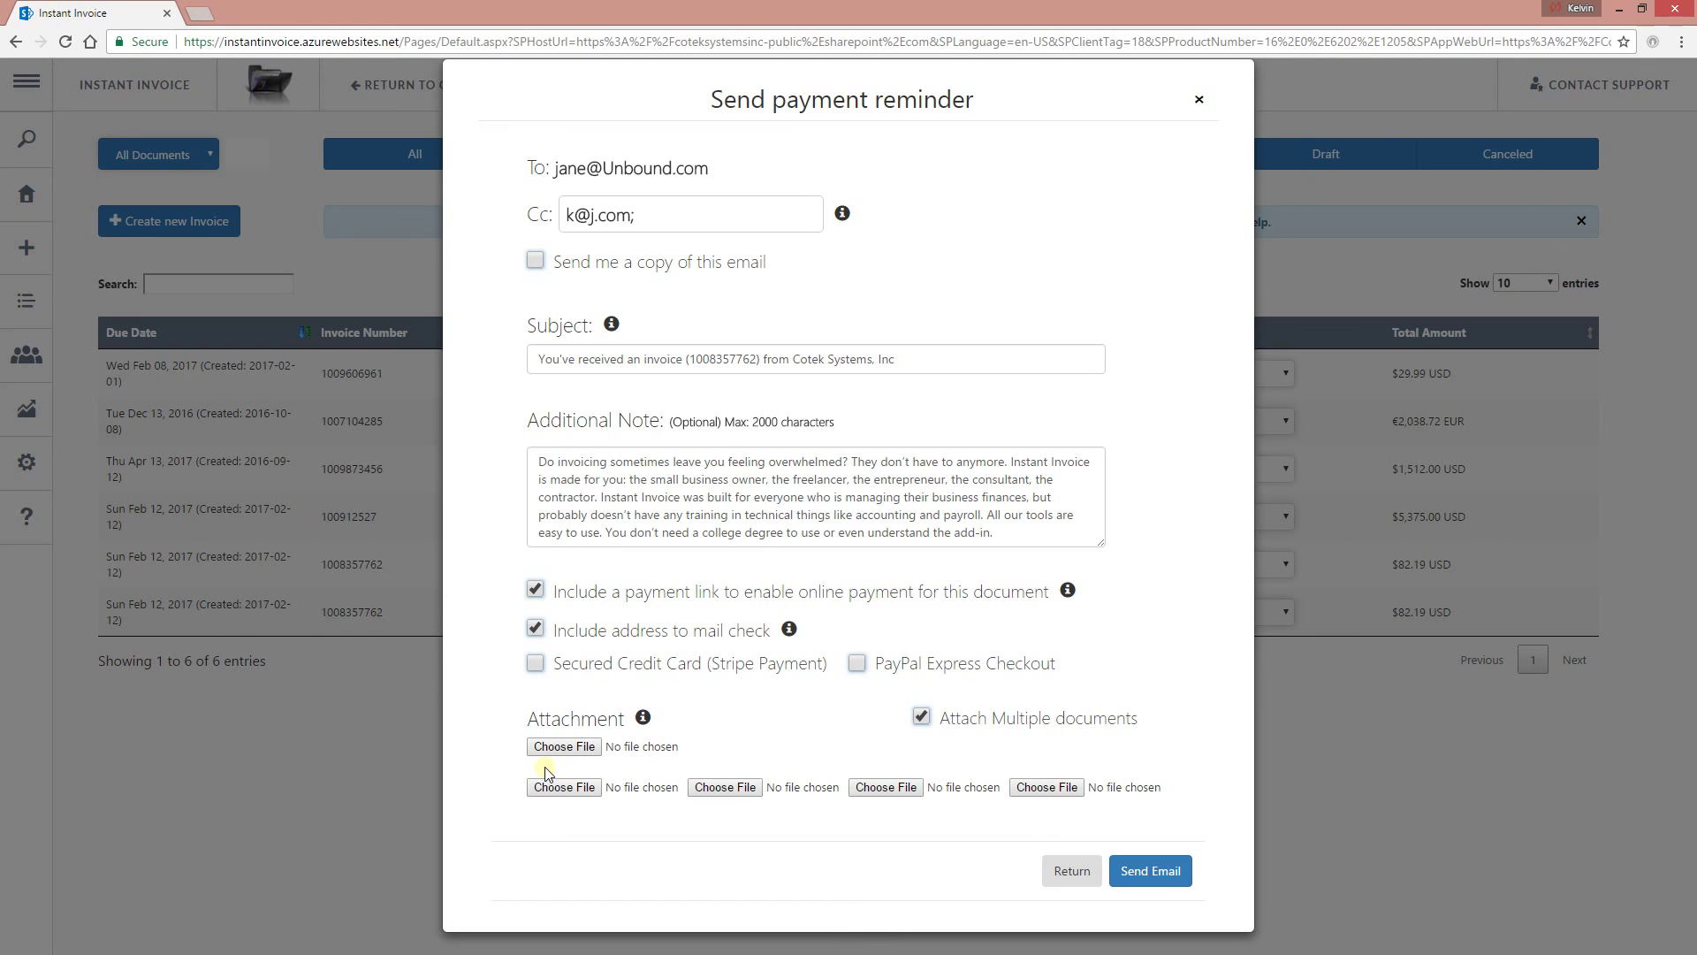
click(1069, 859)
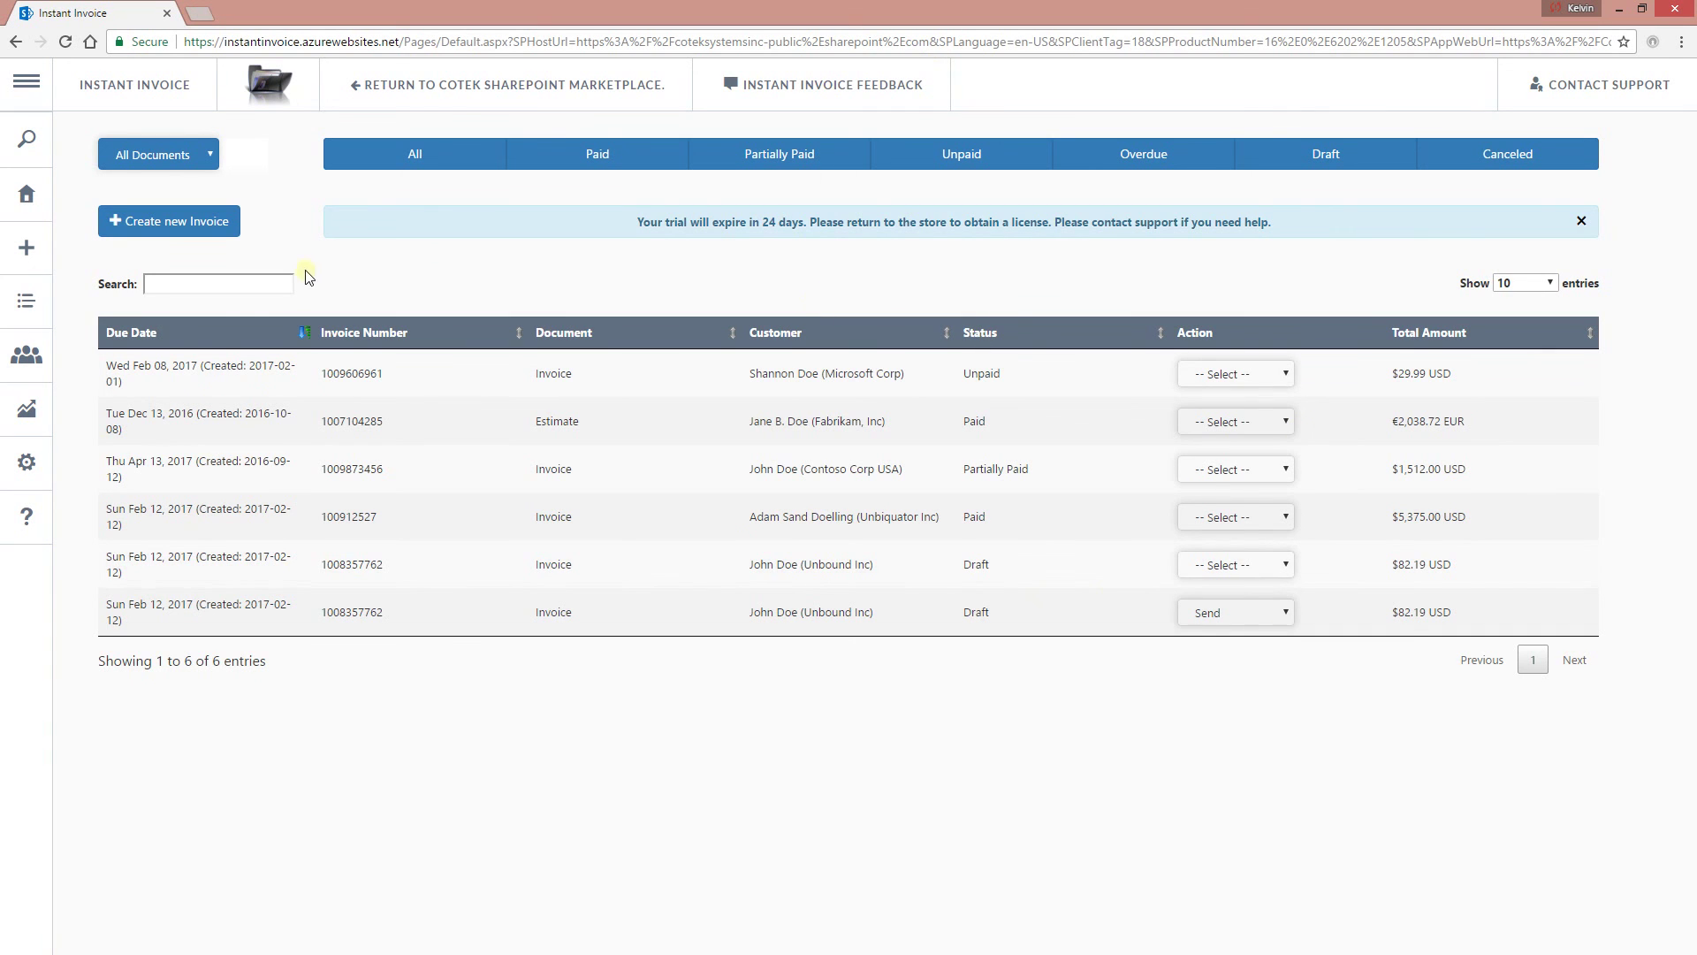
Show the Manage Items catalog with its five items, such as OfferCommerce at $79.95.
mouse_move(40, 274)
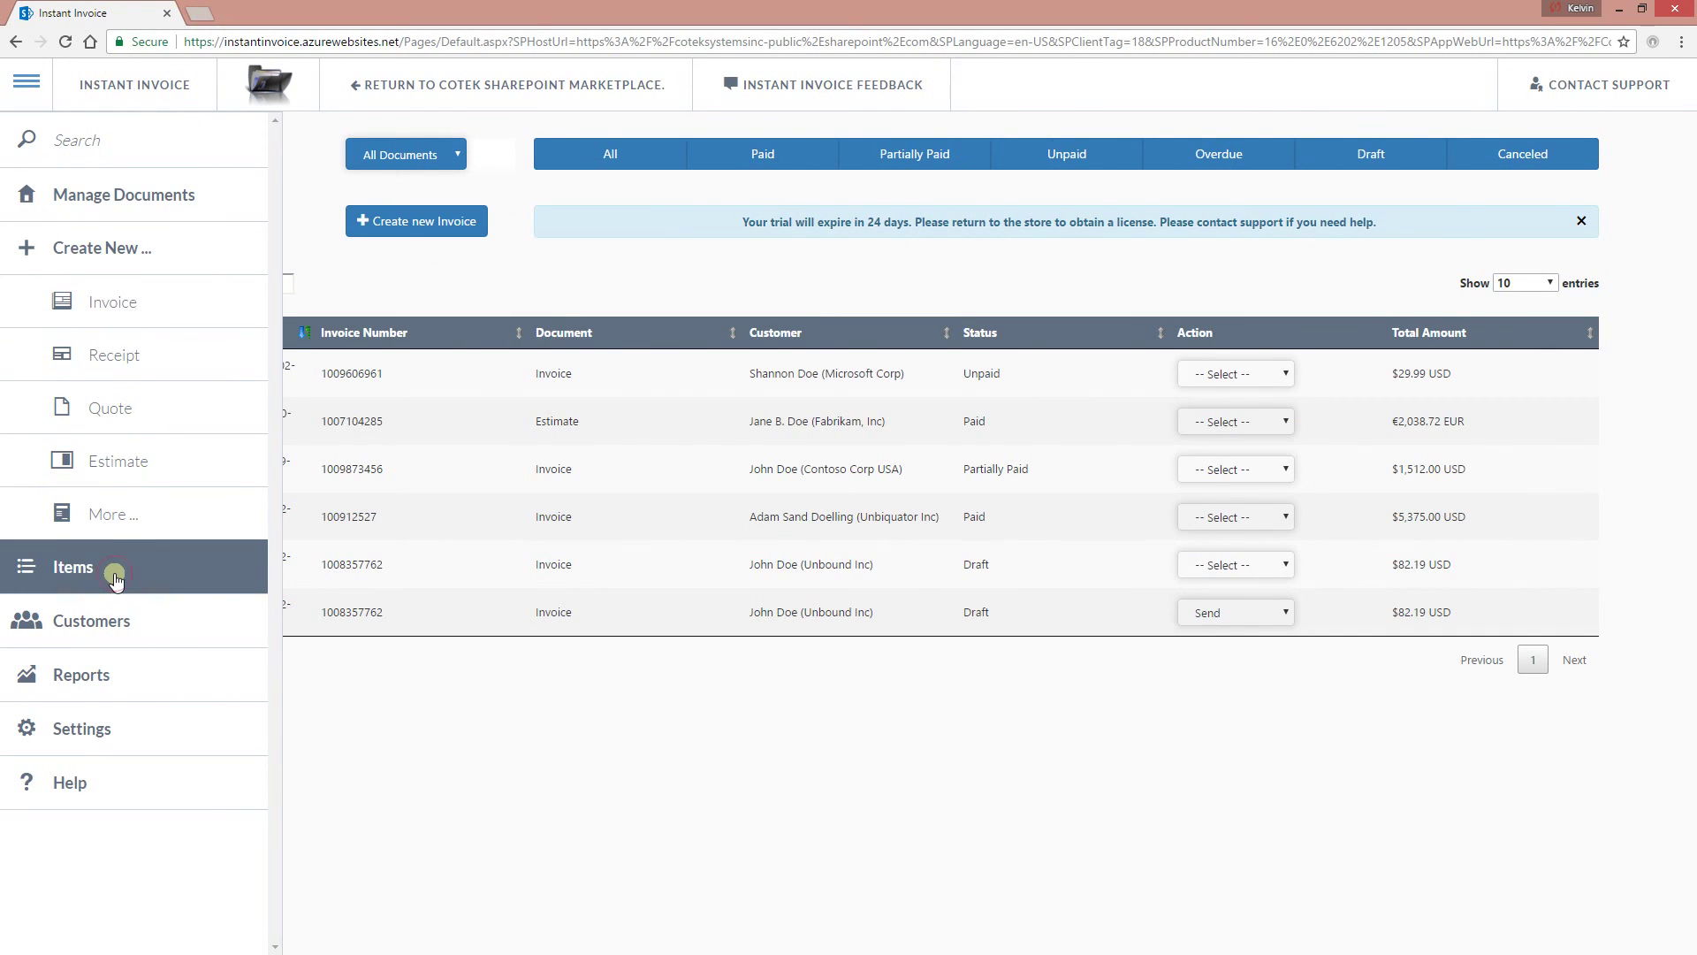
click(115, 577)
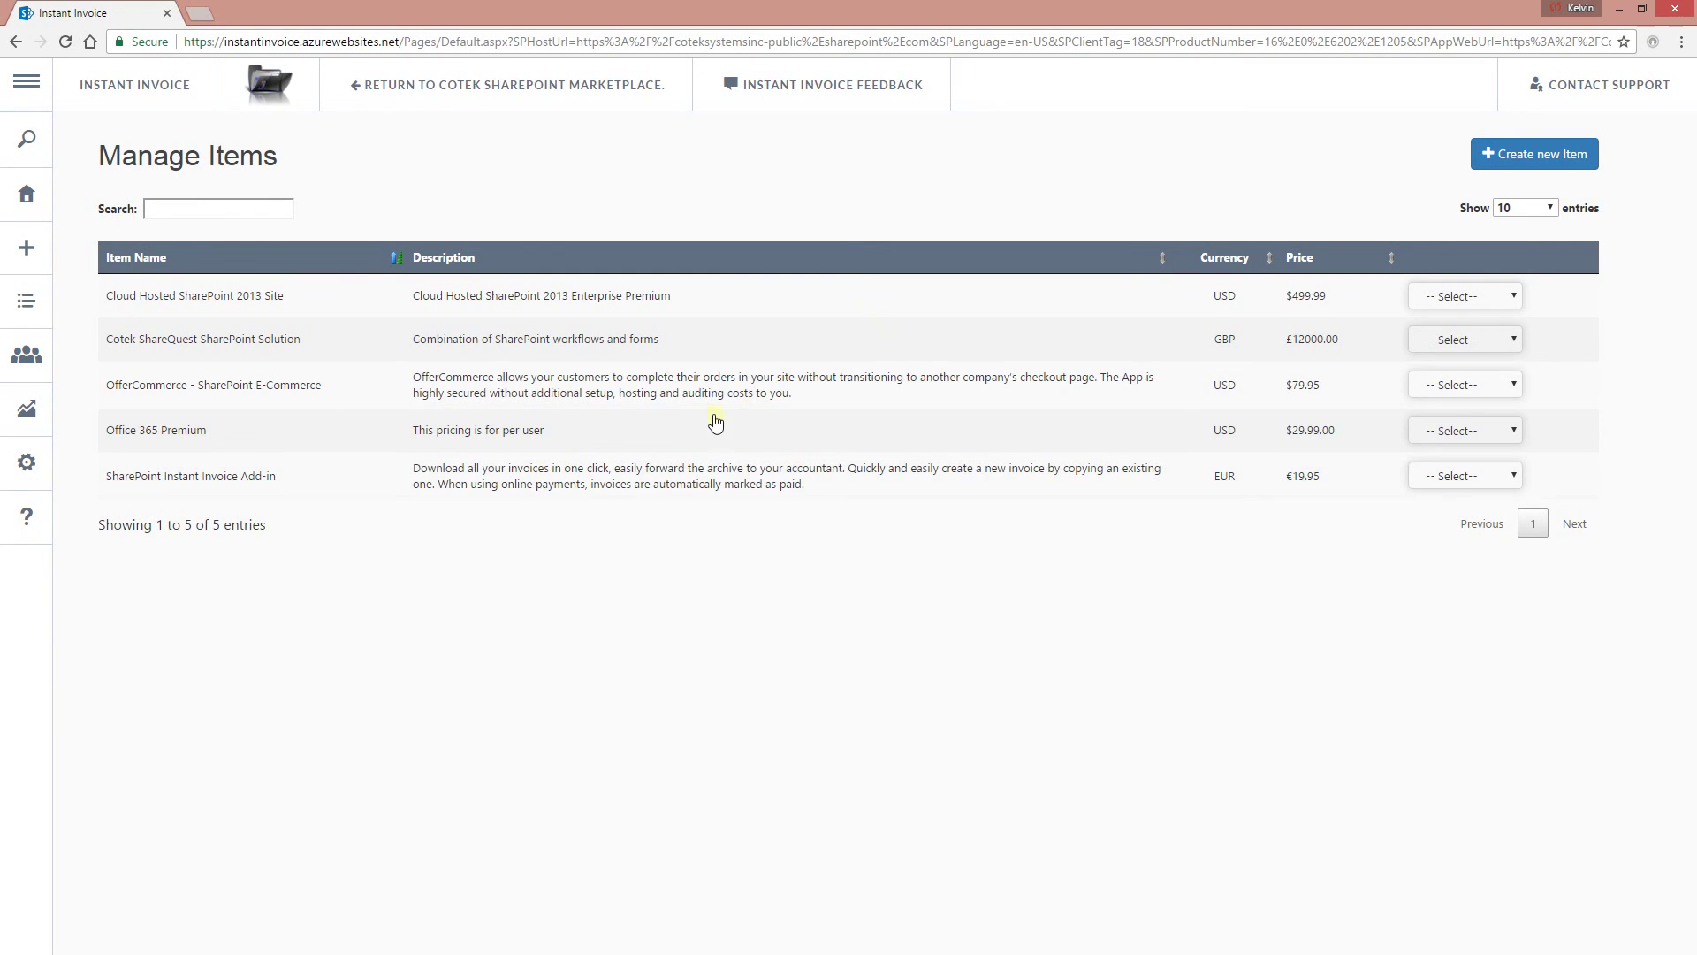
click(1552, 167)
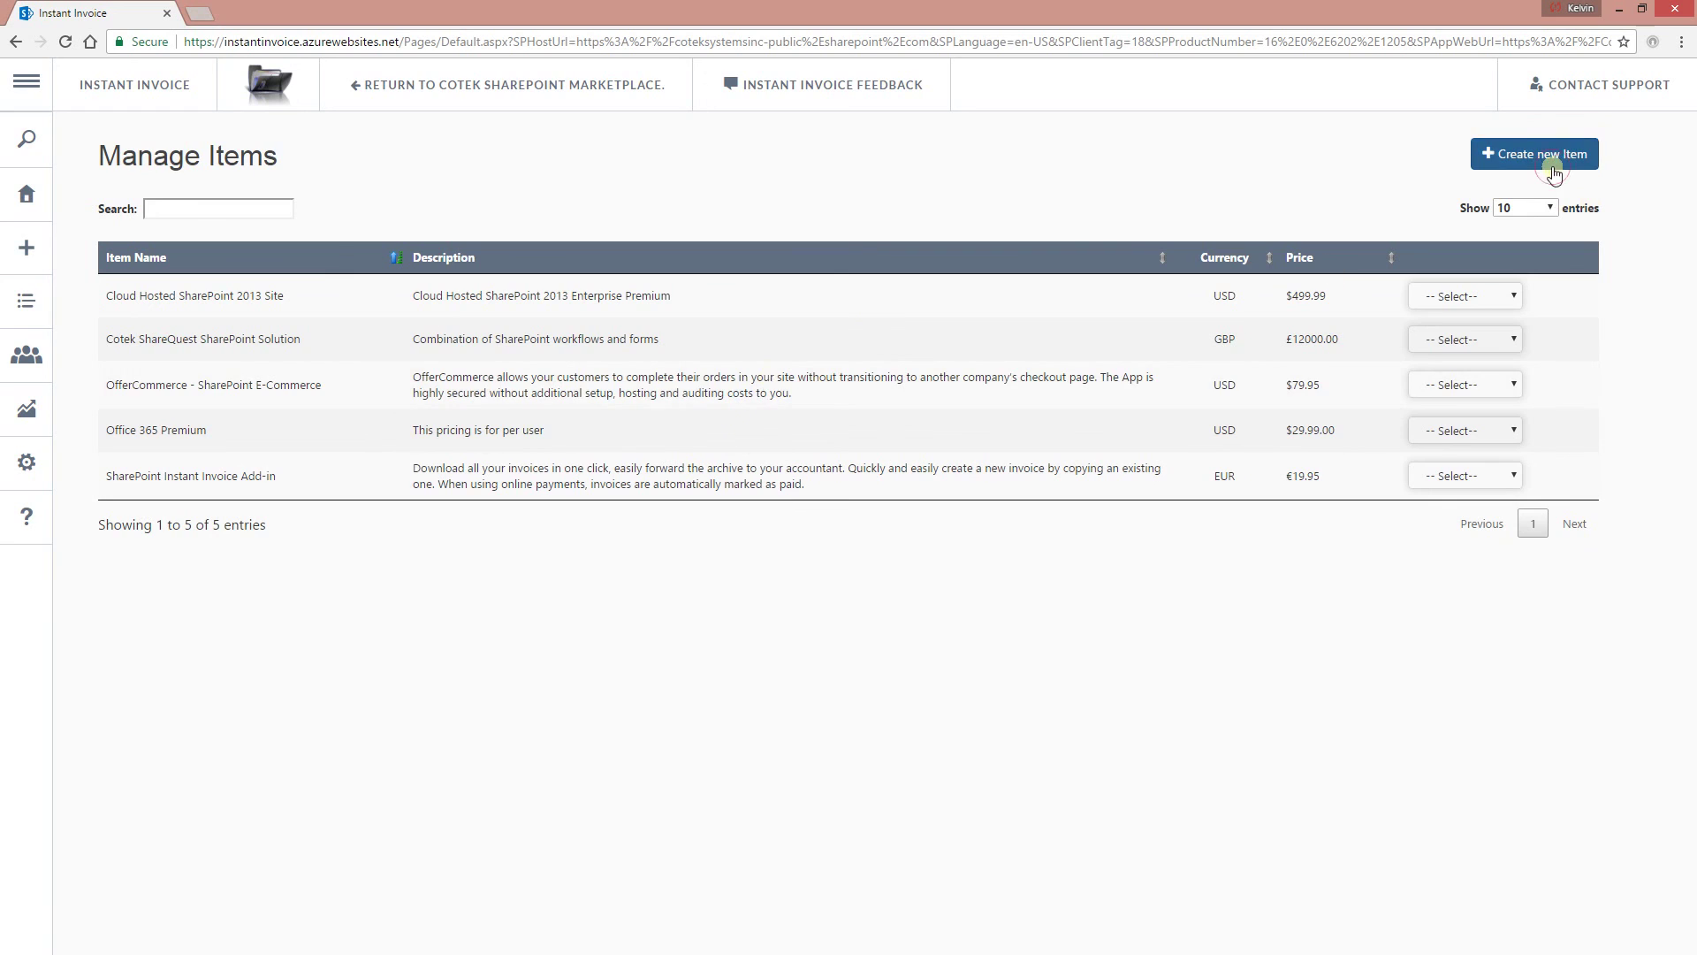
Start a new catalog item named 'NextSharePoint.com Dedicated Hosted Plan'.
click(1121, 530)
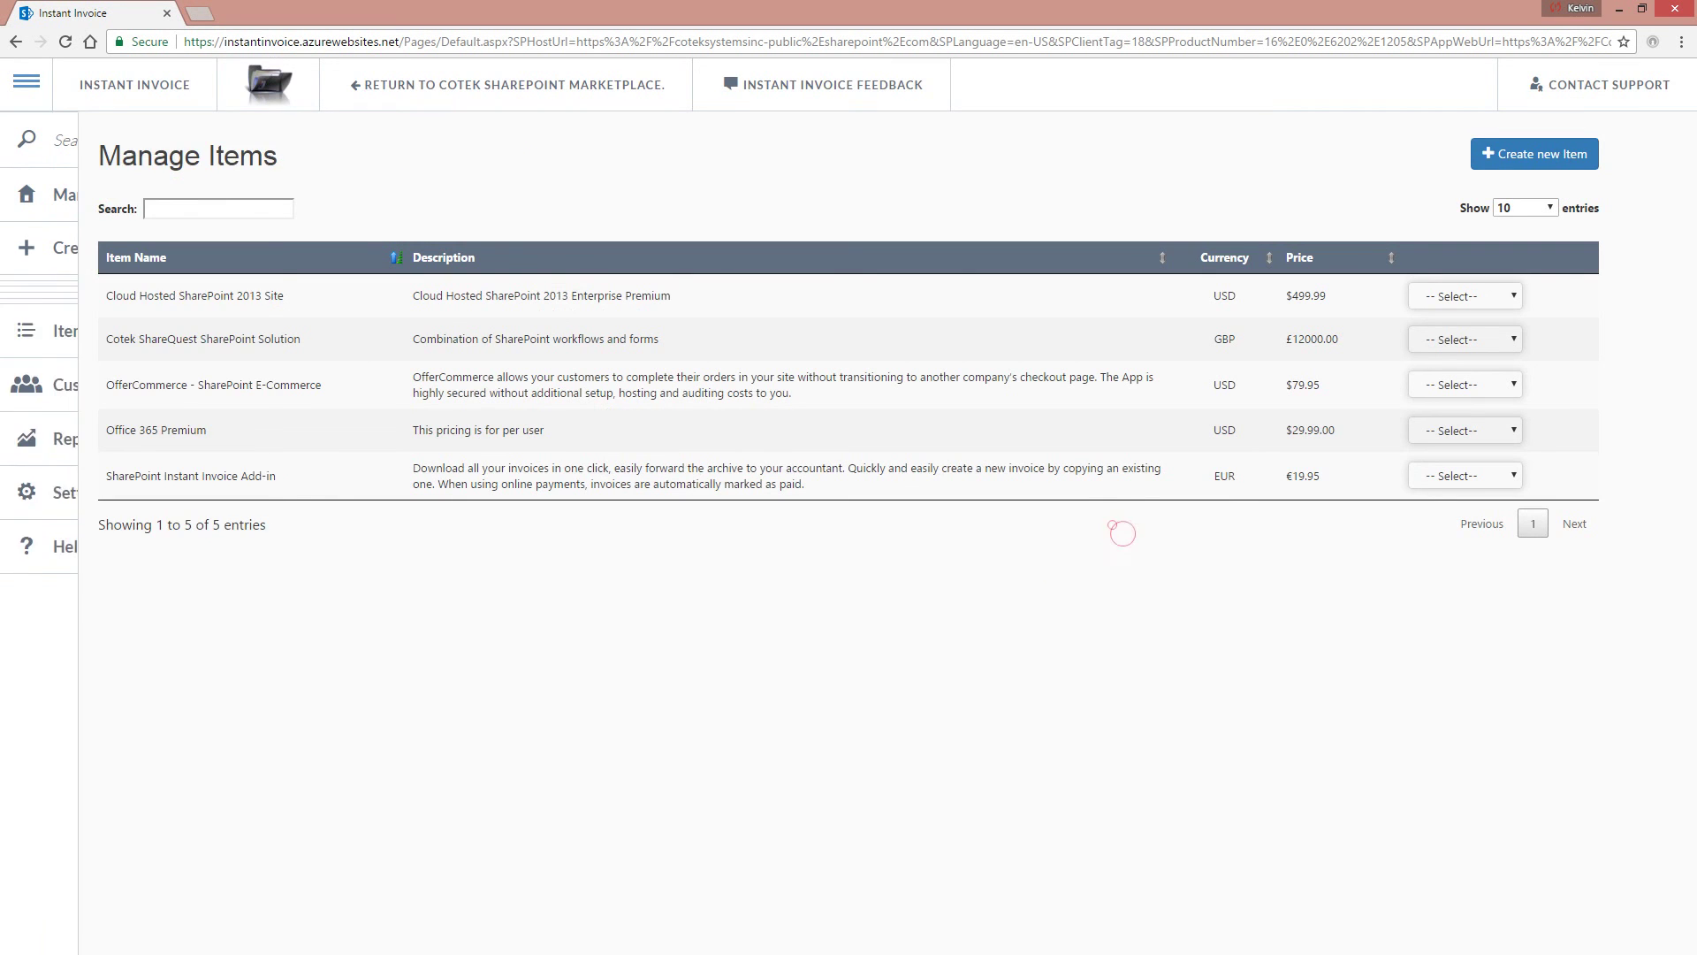
click(961, 220)
click(1522, 152)
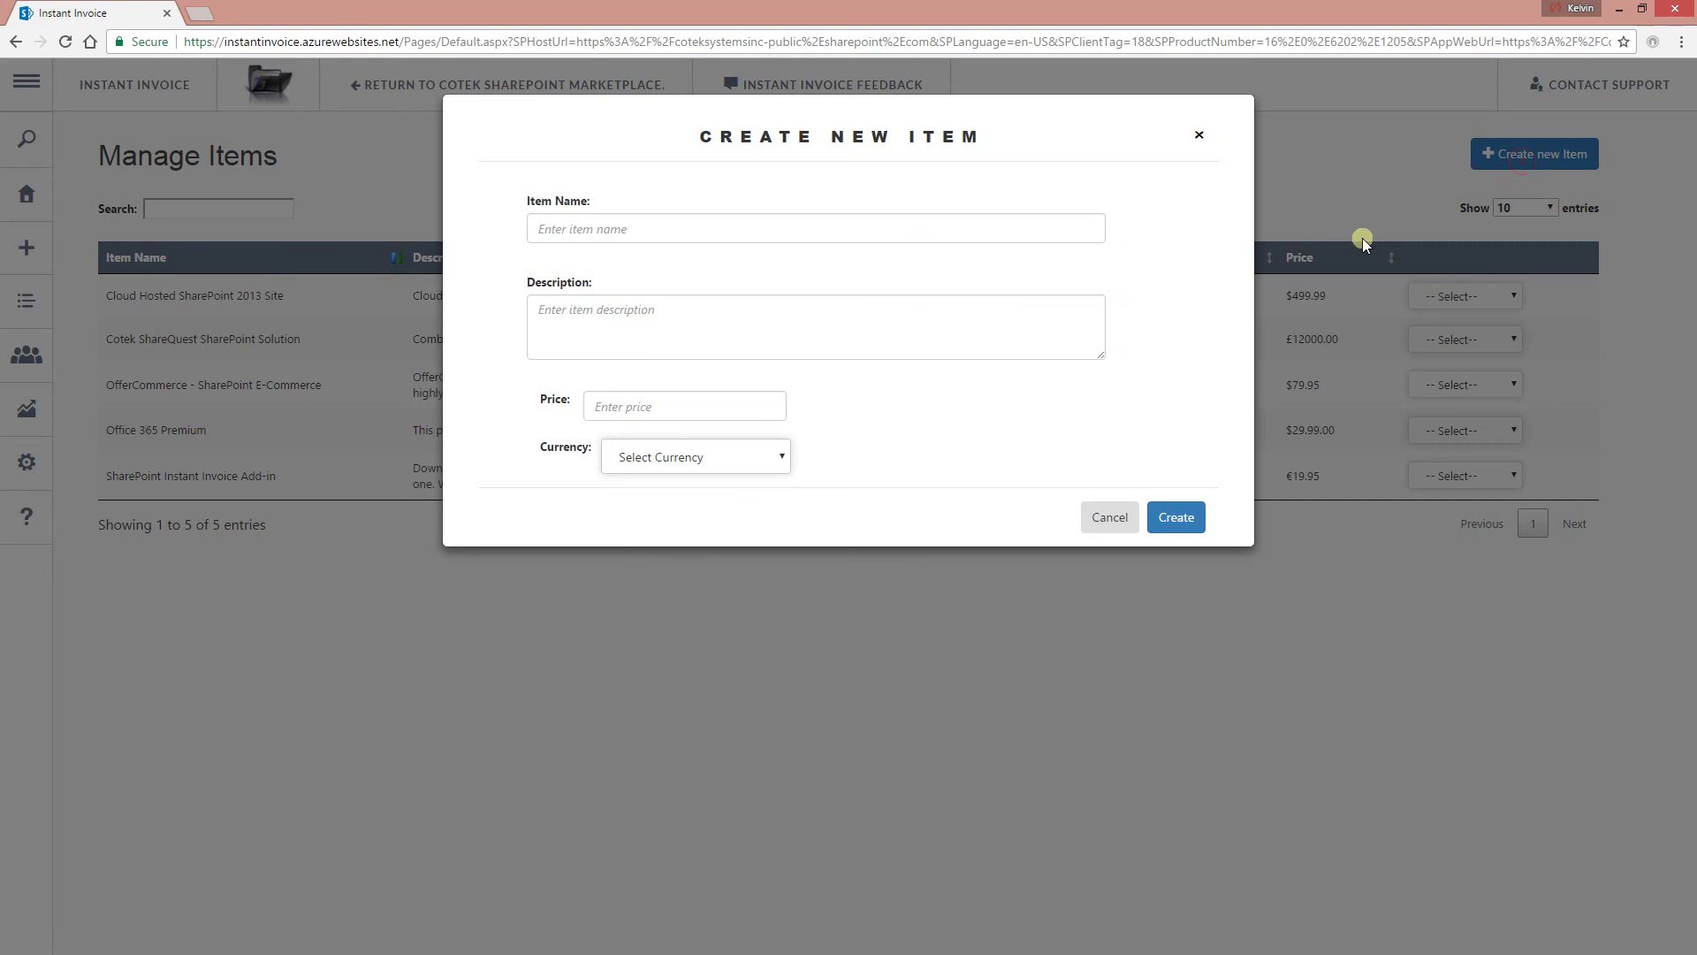
click(645, 243)
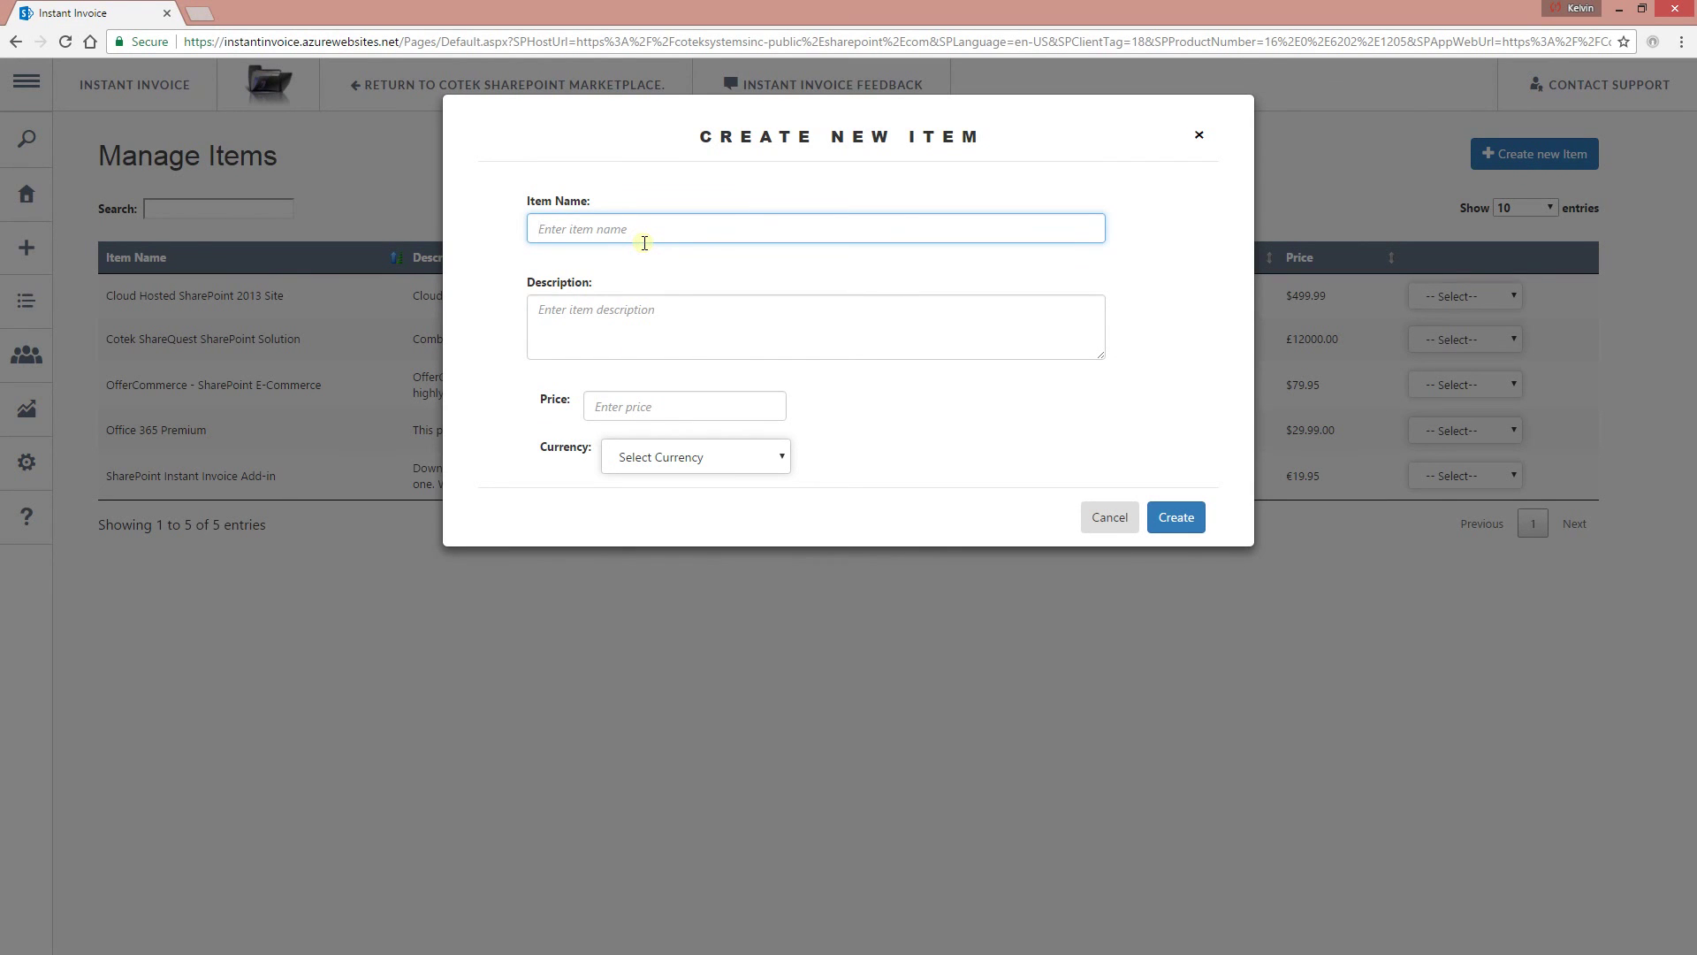
text(NextSharePoint.com Dedic)
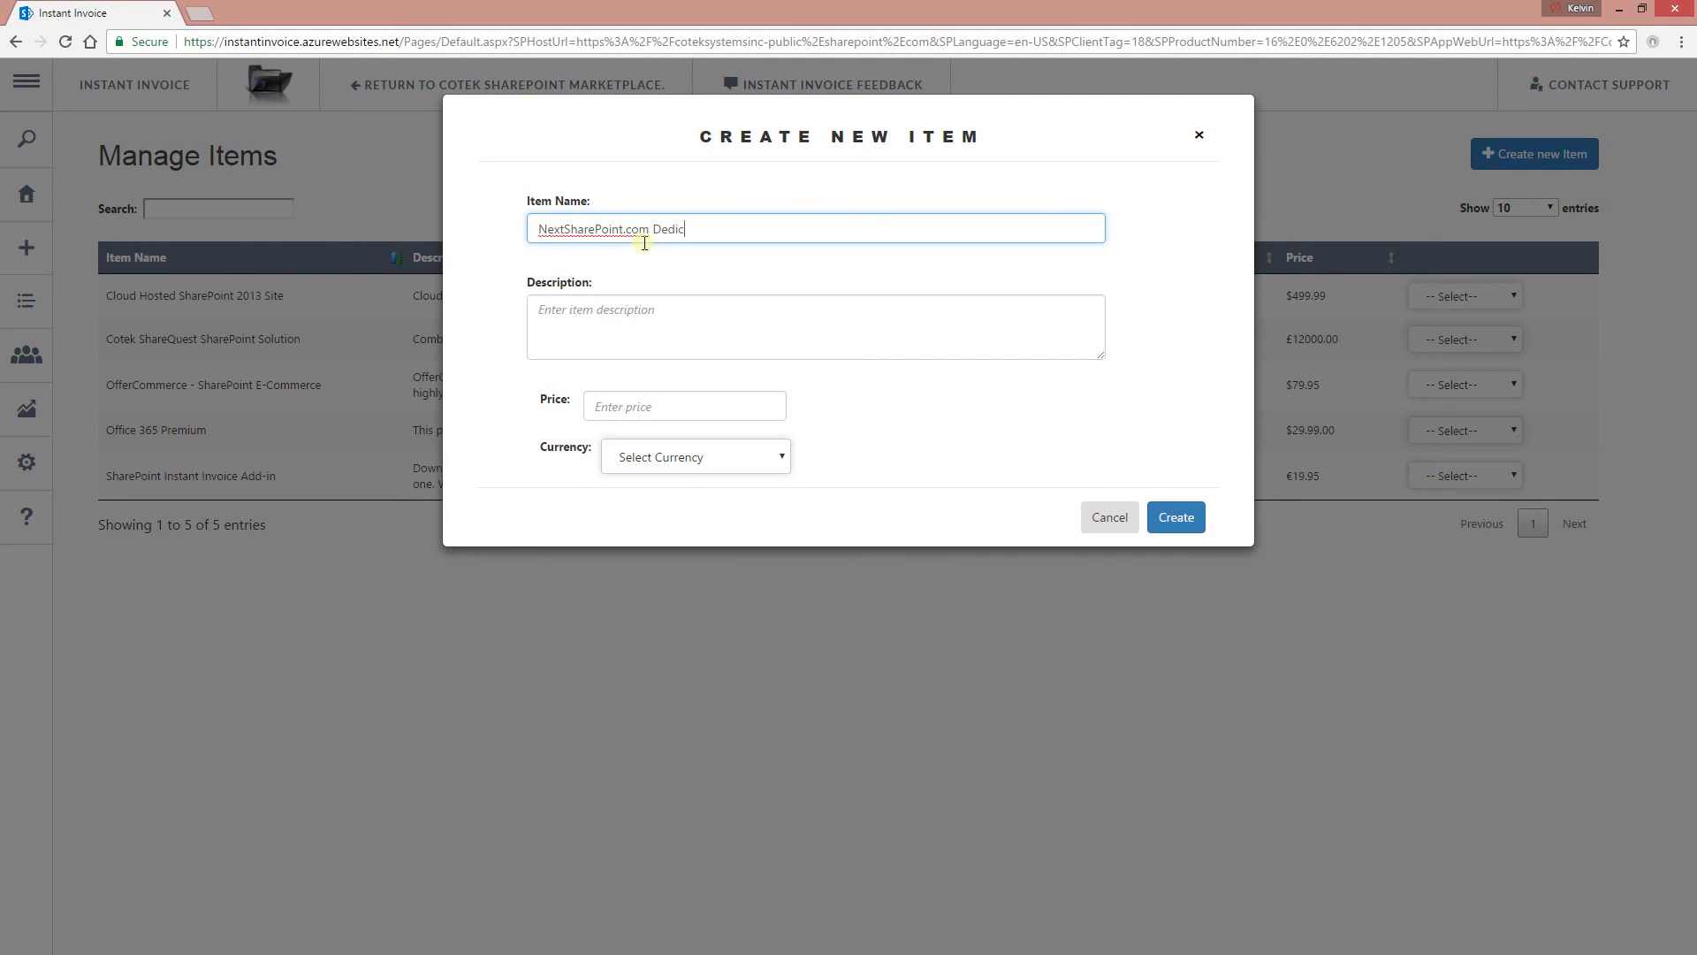
text(ated Hosted Plan)
key(Tab)
Reuse the item name as the item's description.
triple_click(696, 231)
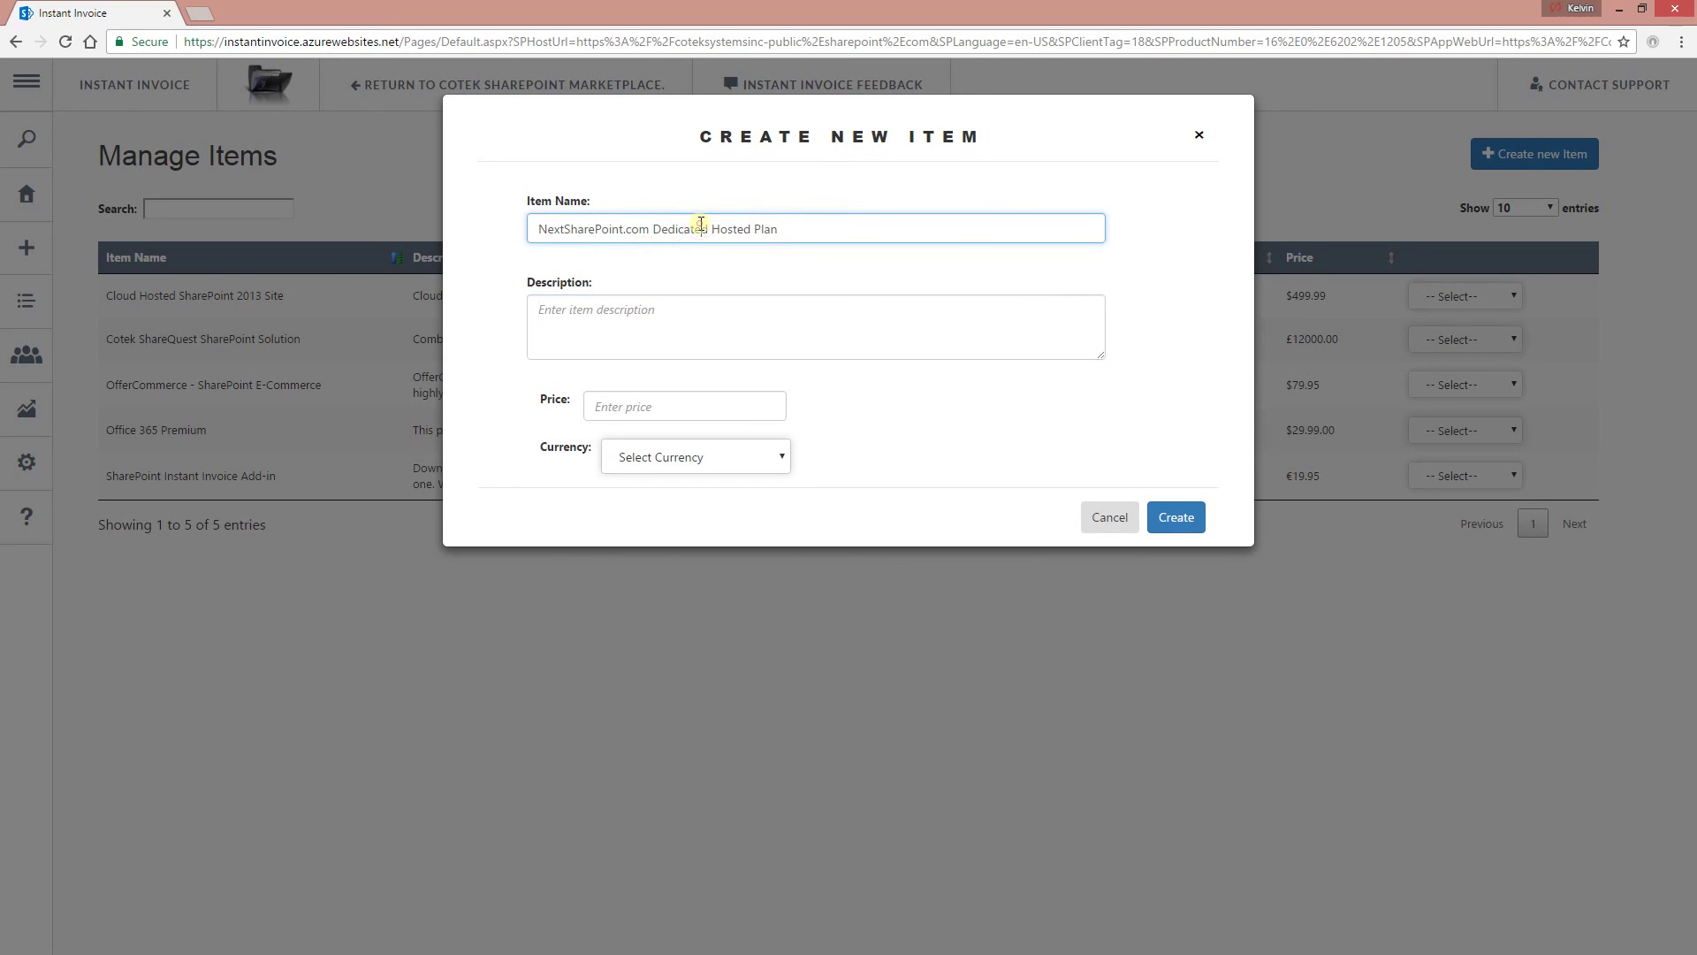
key(ctrl+c)
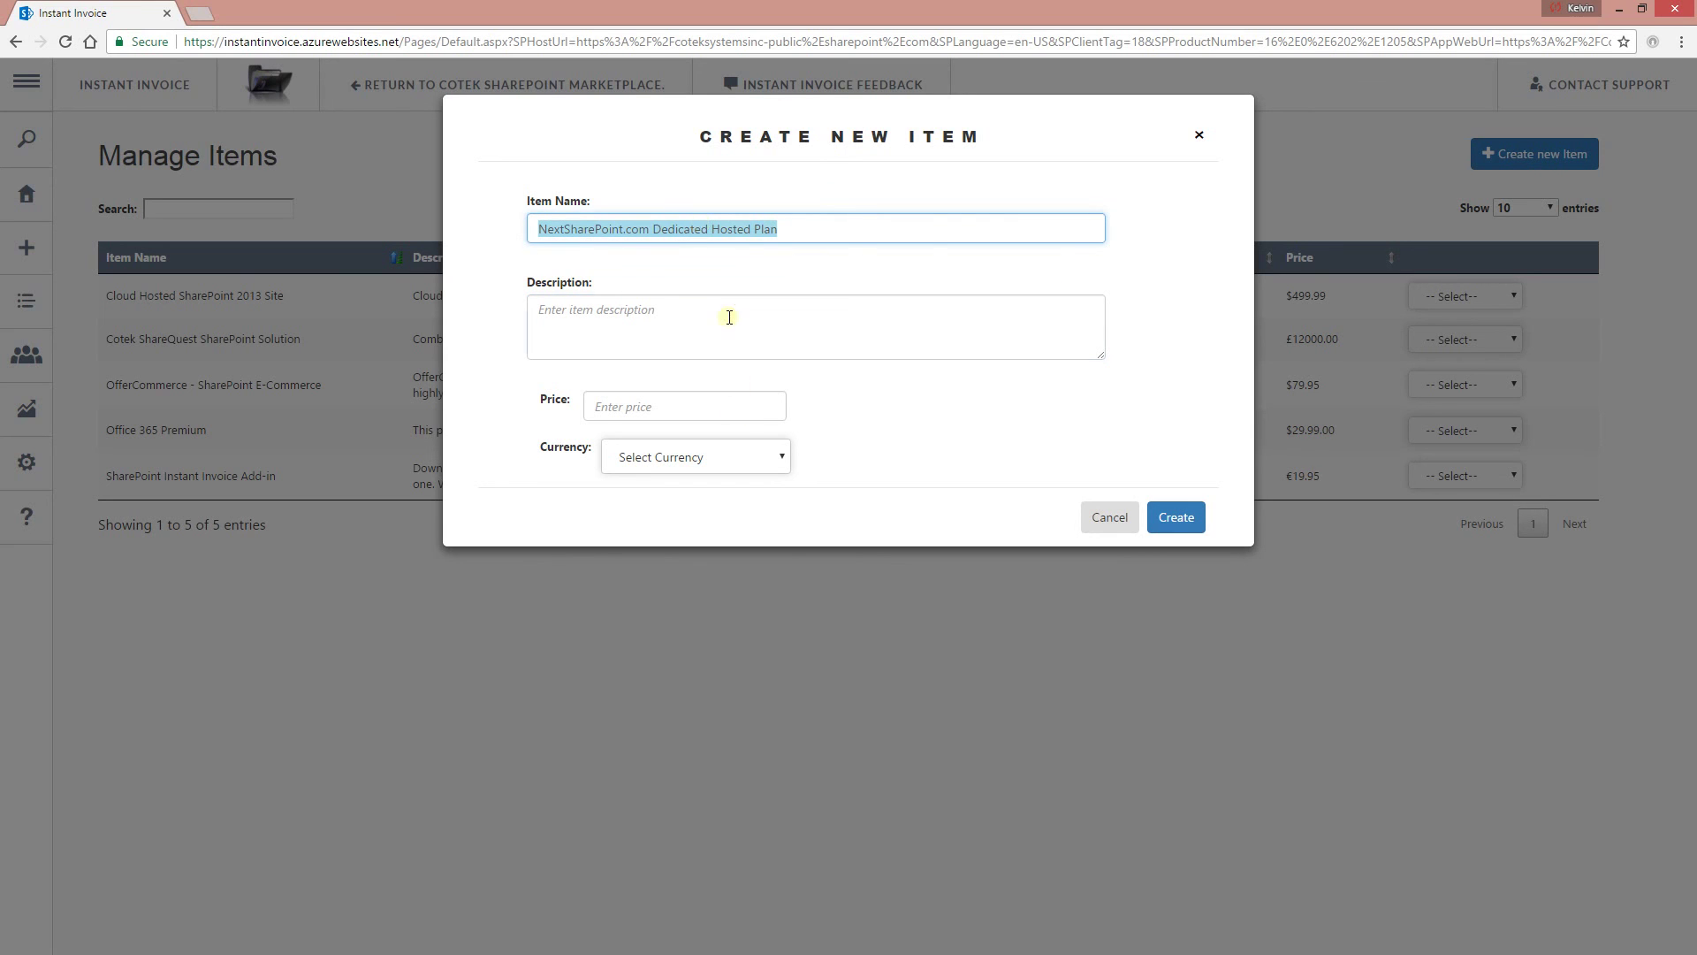
click(728, 315)
key(ctrl+v)
key(ctrl+v)
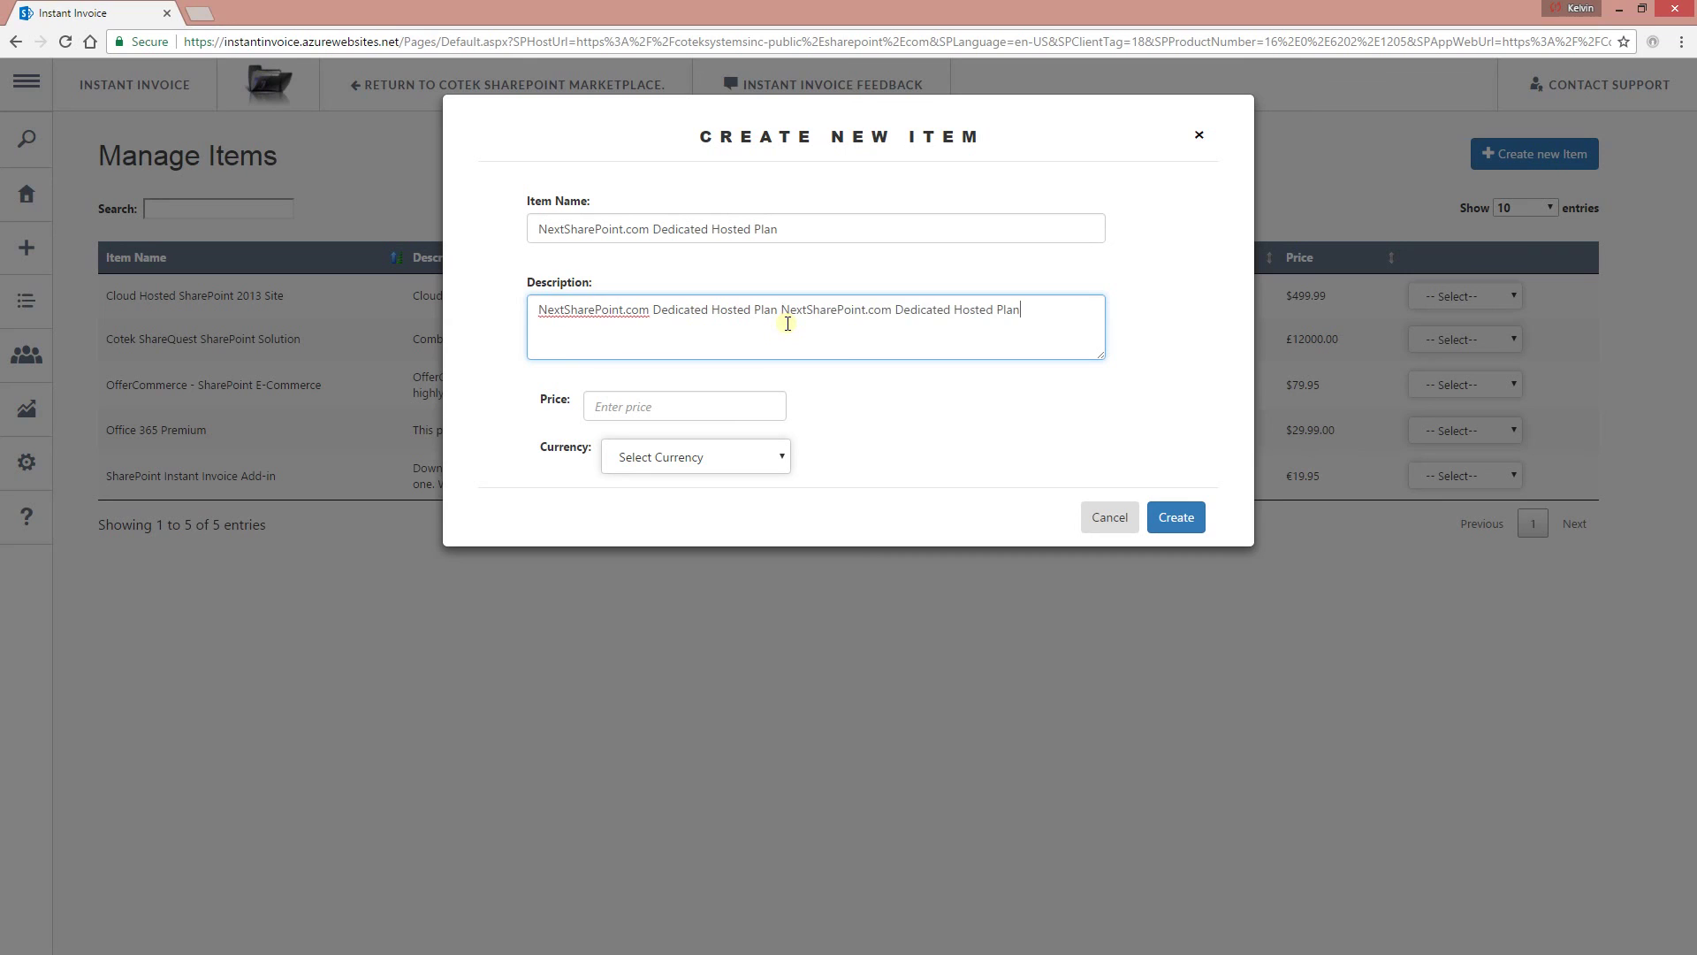
Price the item at 549.99 United States Dollars and create it.
click(652, 416)
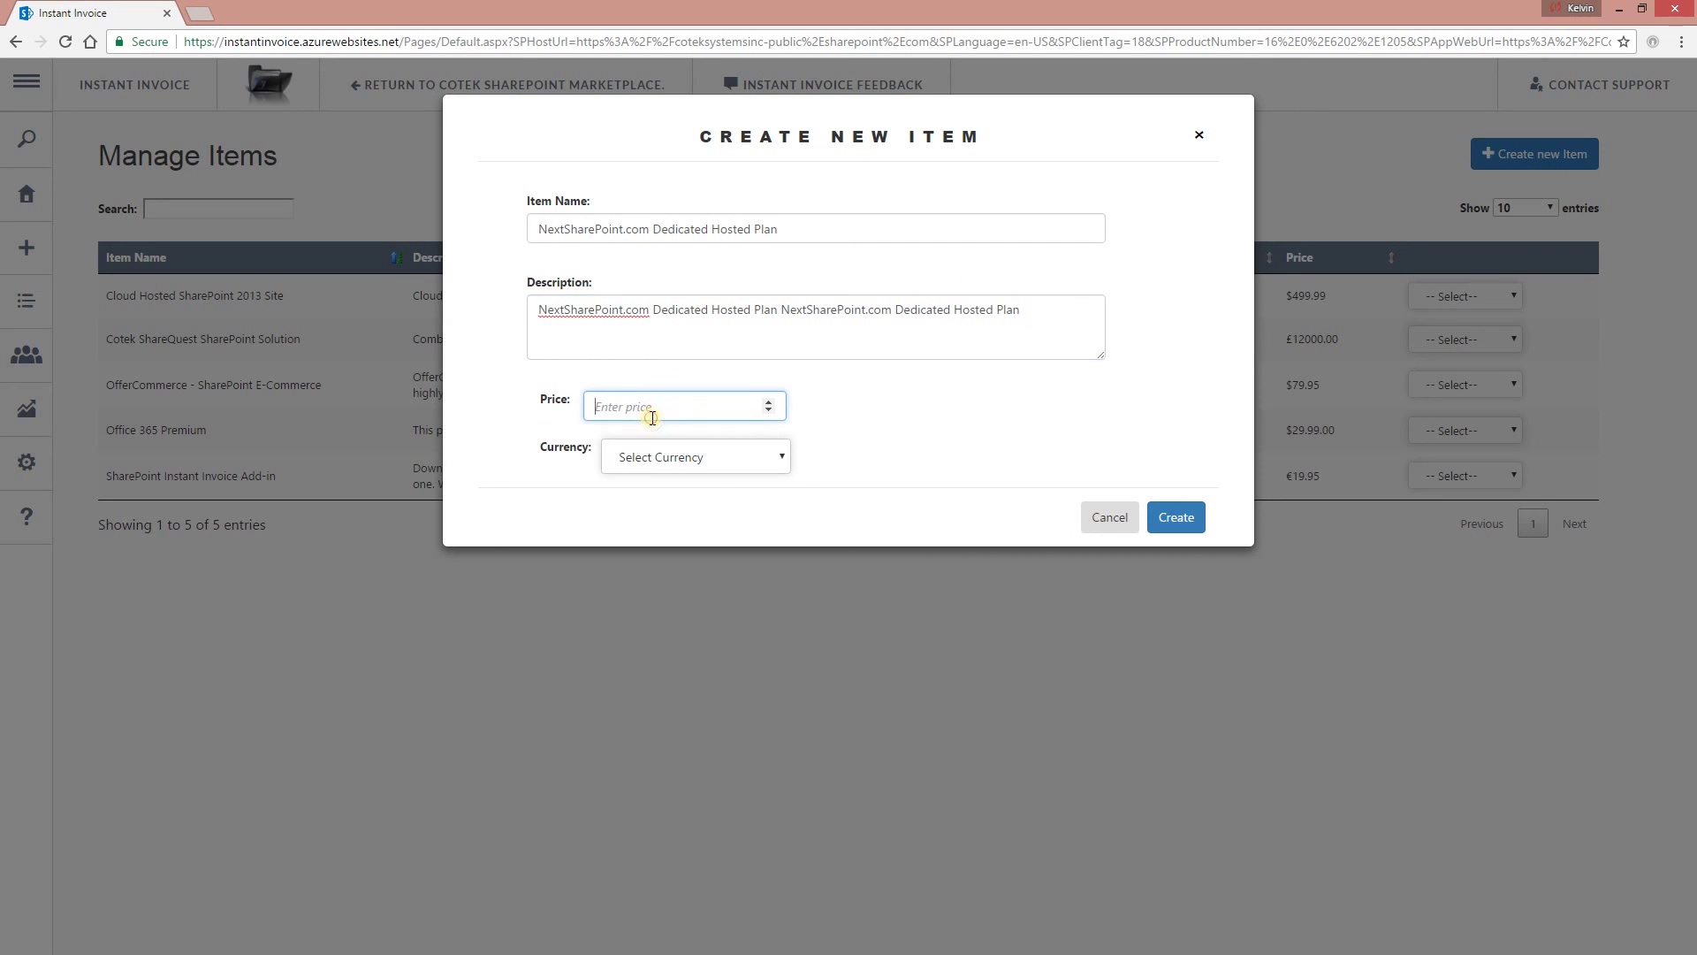
text(549.99)
click(662, 466)
click(665, 497)
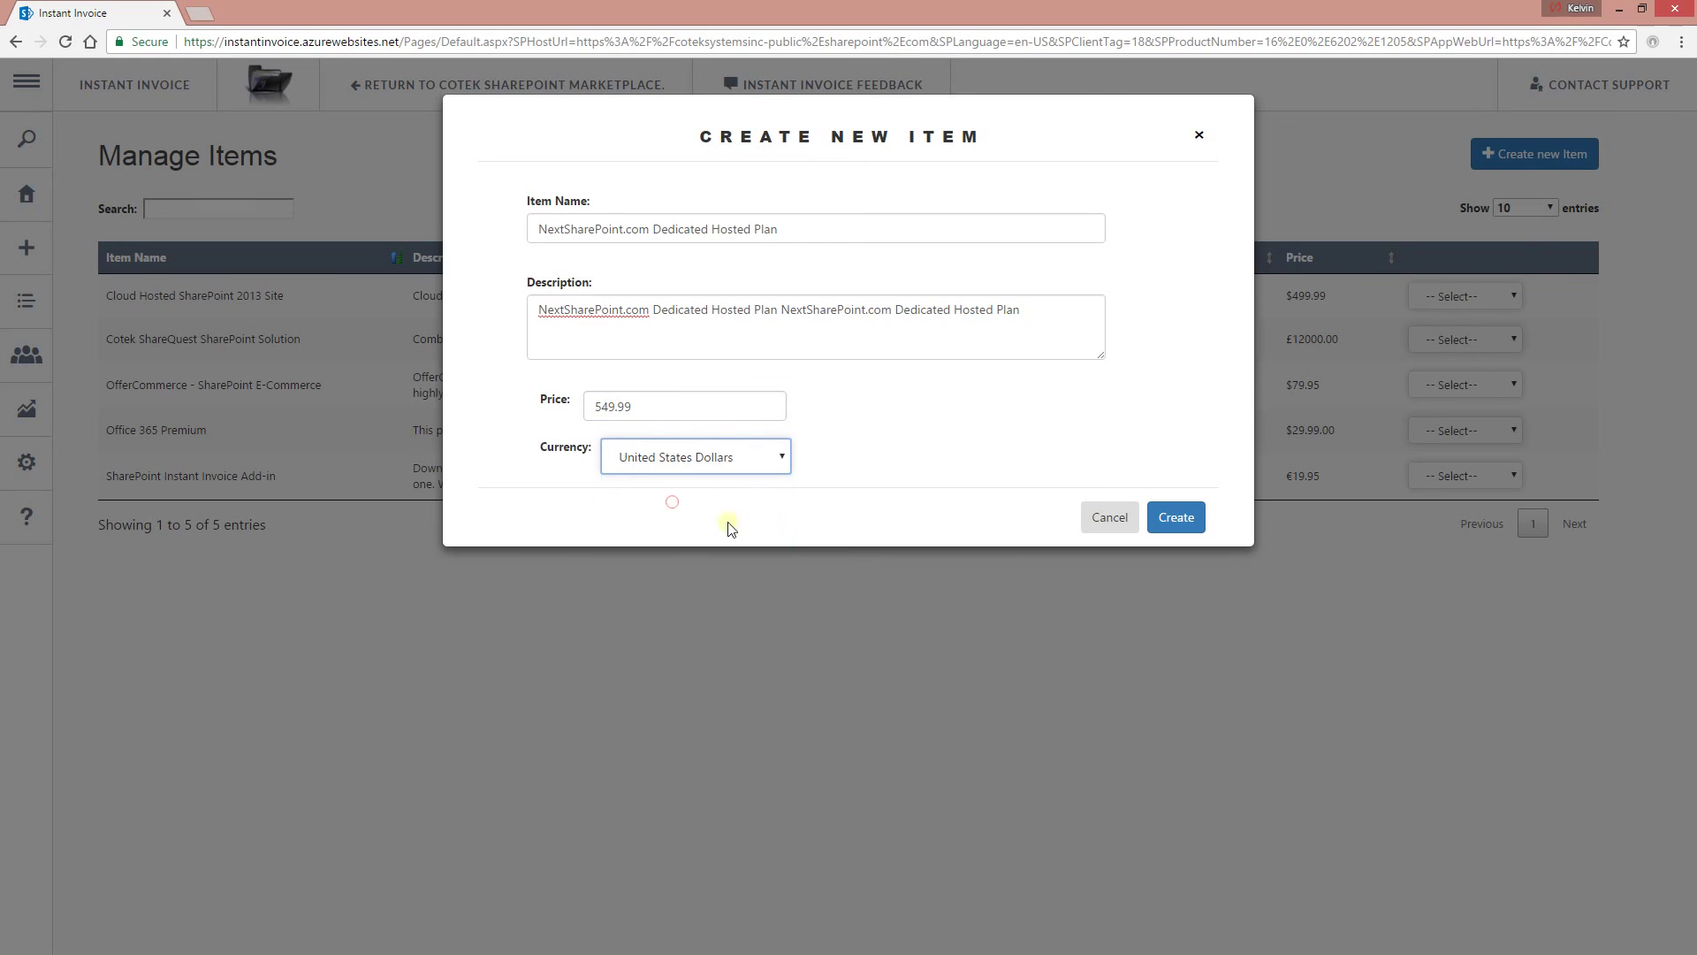
click(1183, 513)
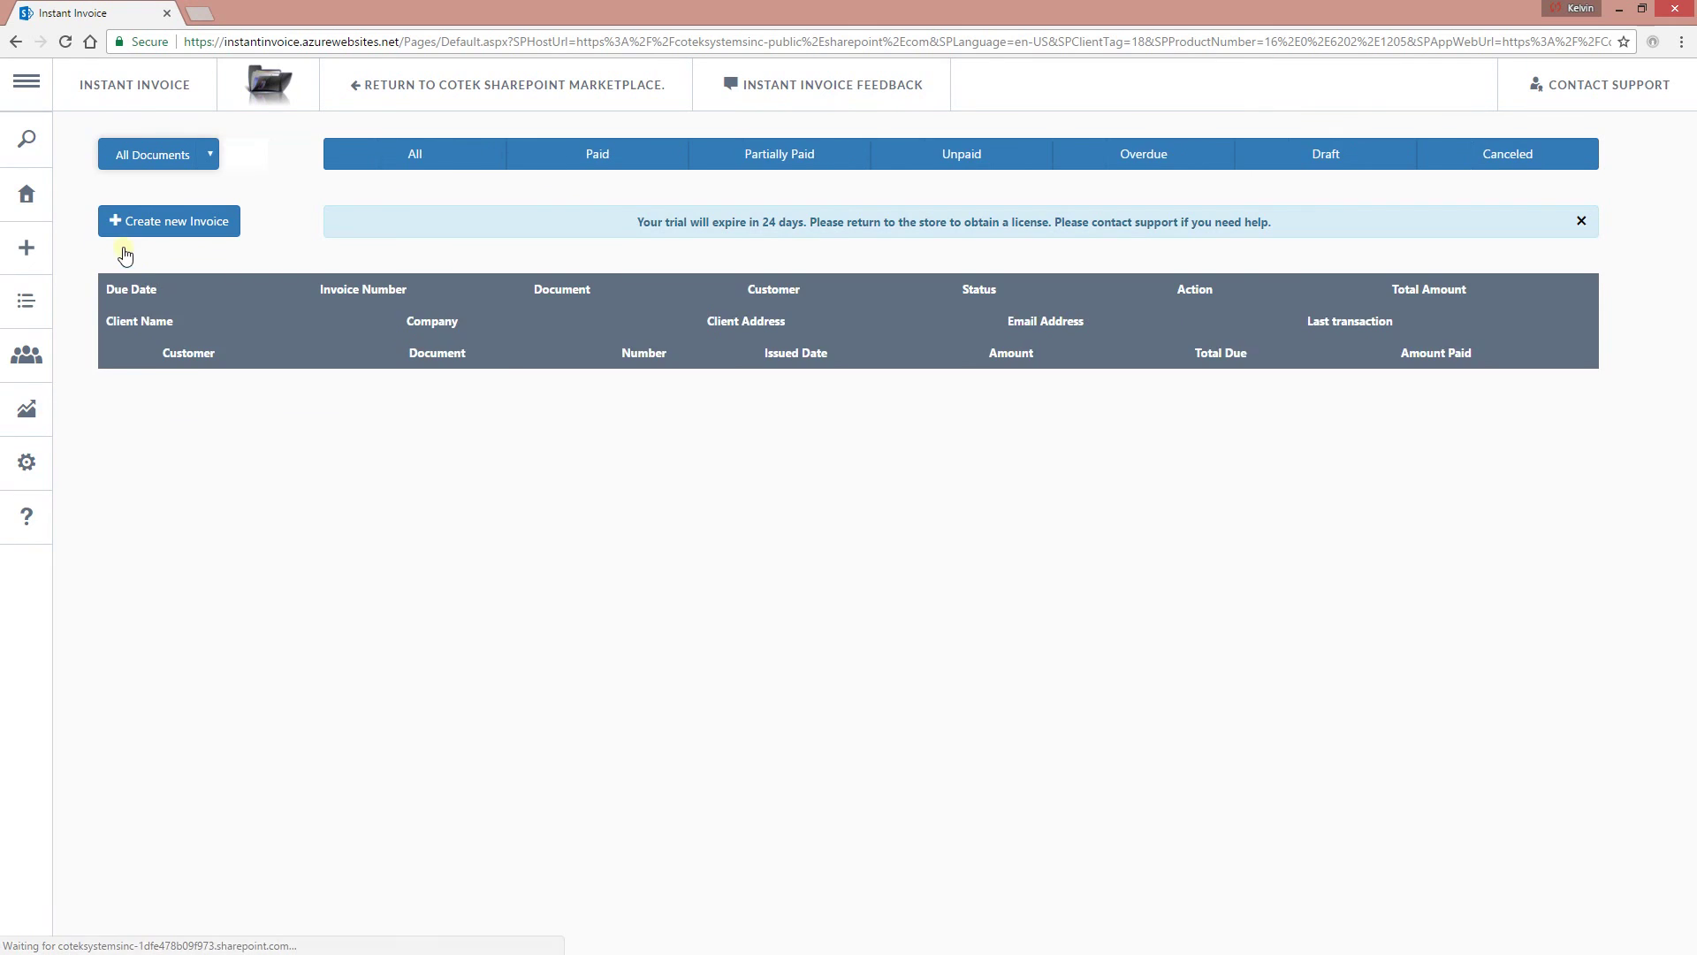
click(133, 256)
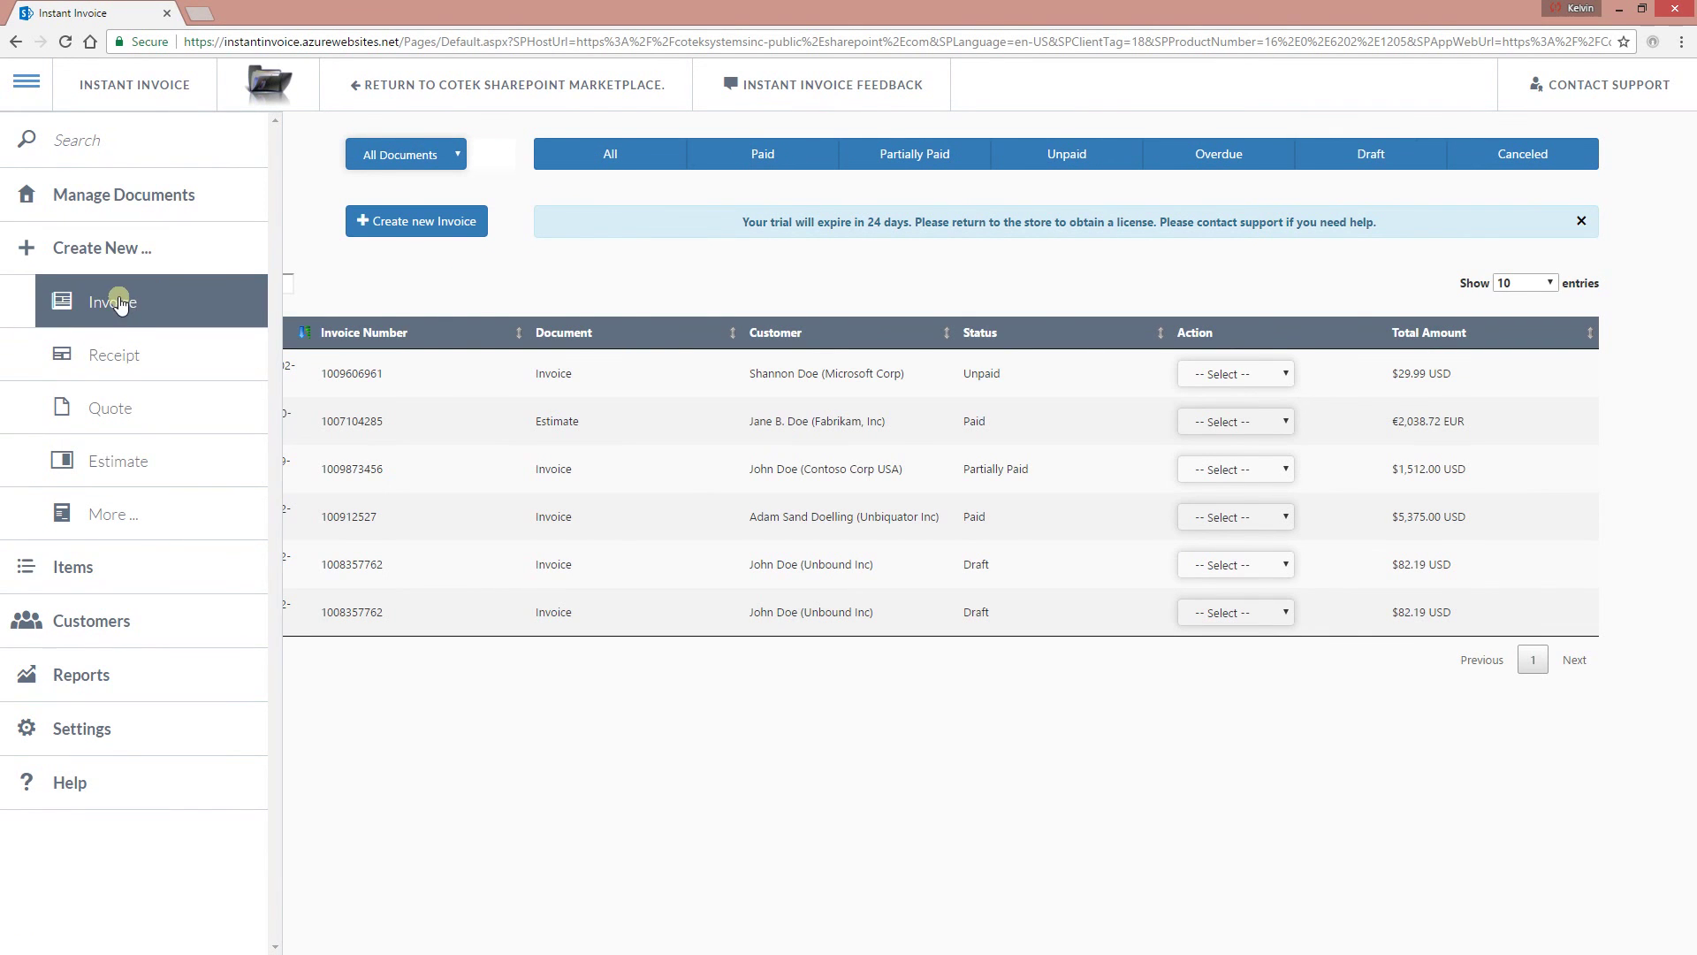
Start a new document, keeping its type as Receipt.
click(126, 375)
scroll(807, 528, down, 3)
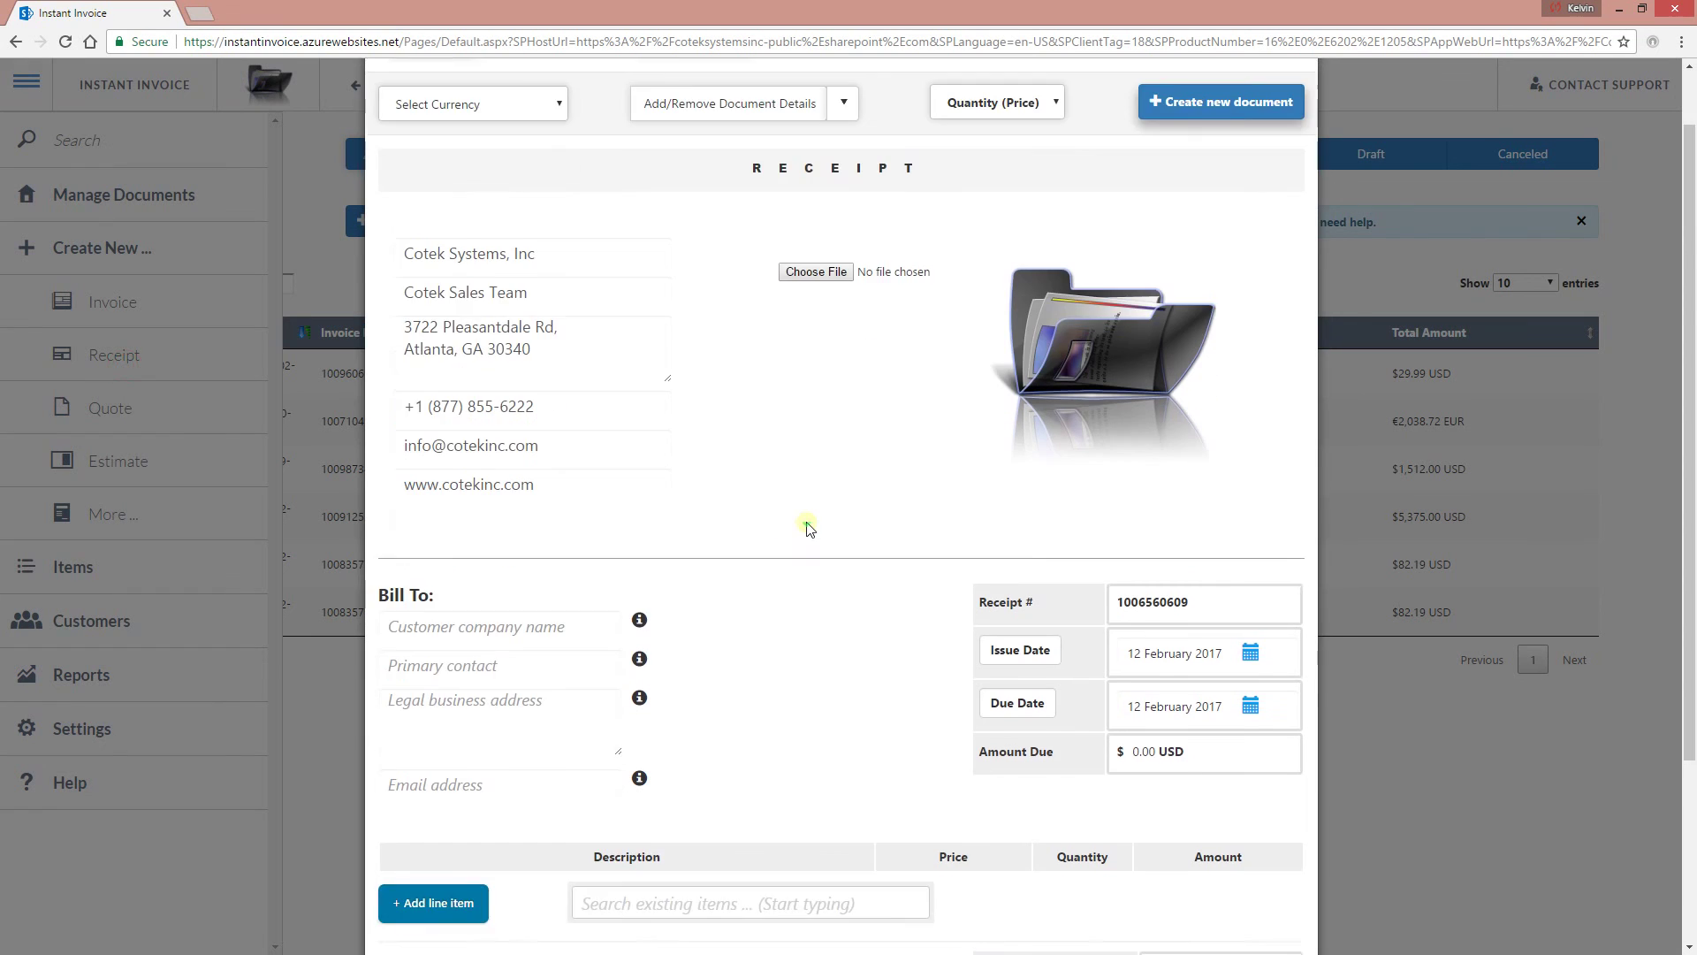
scroll(790, 452, up, 3)
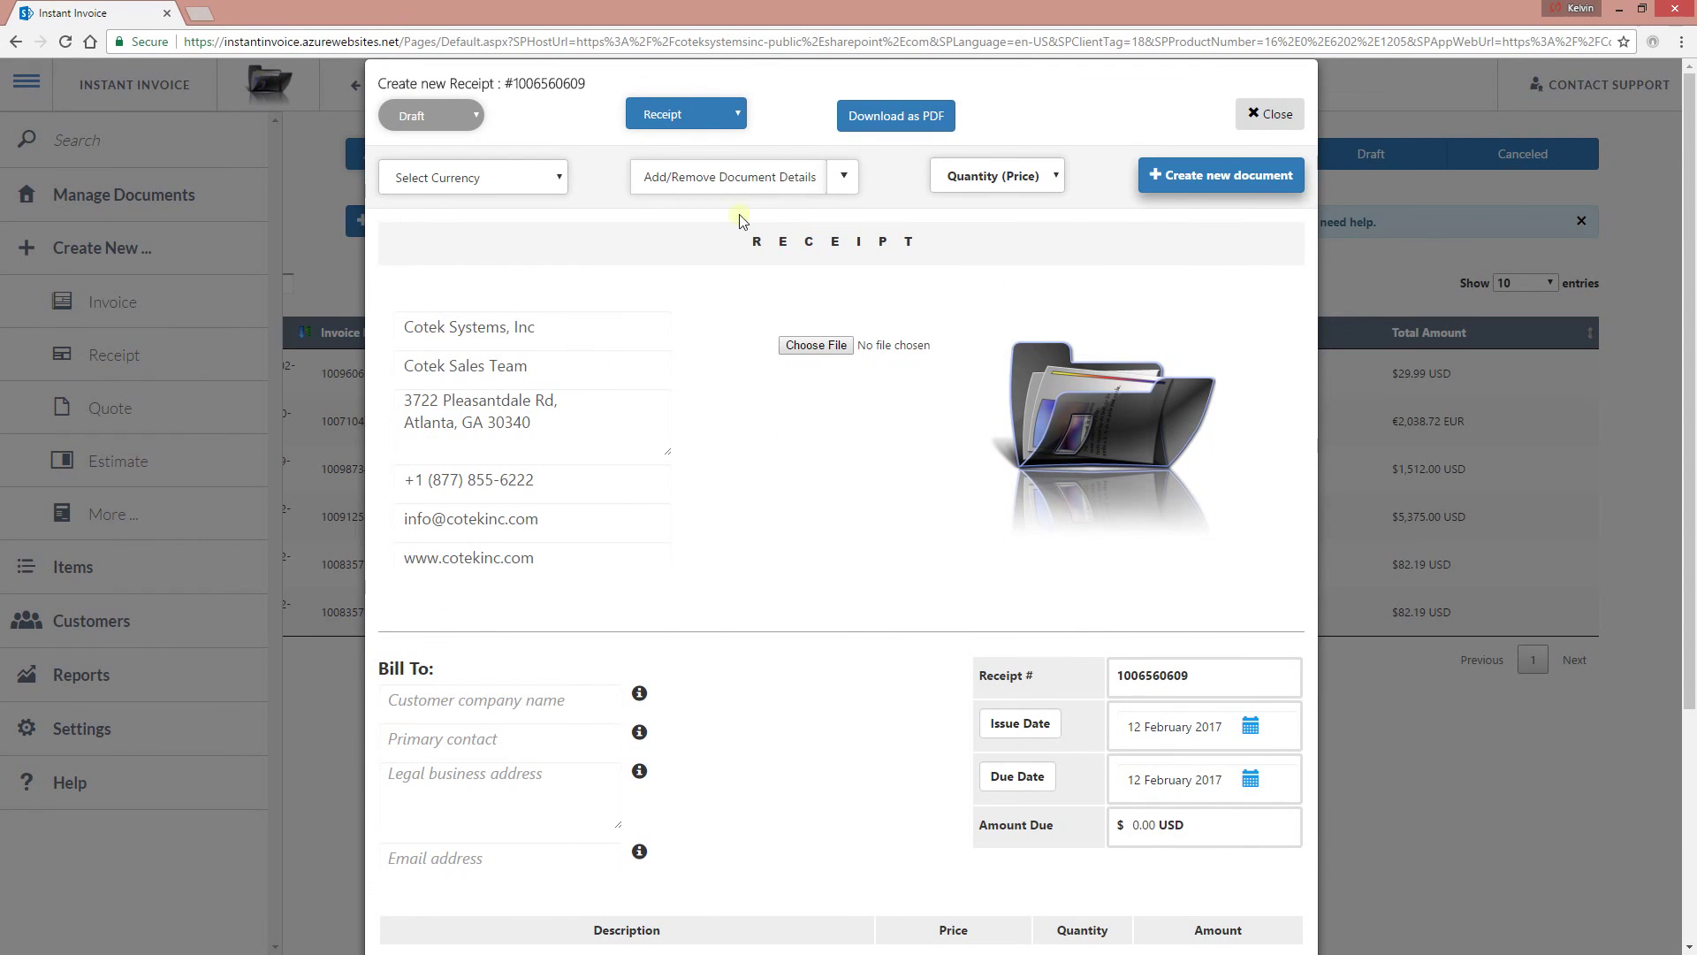
click(707, 114)
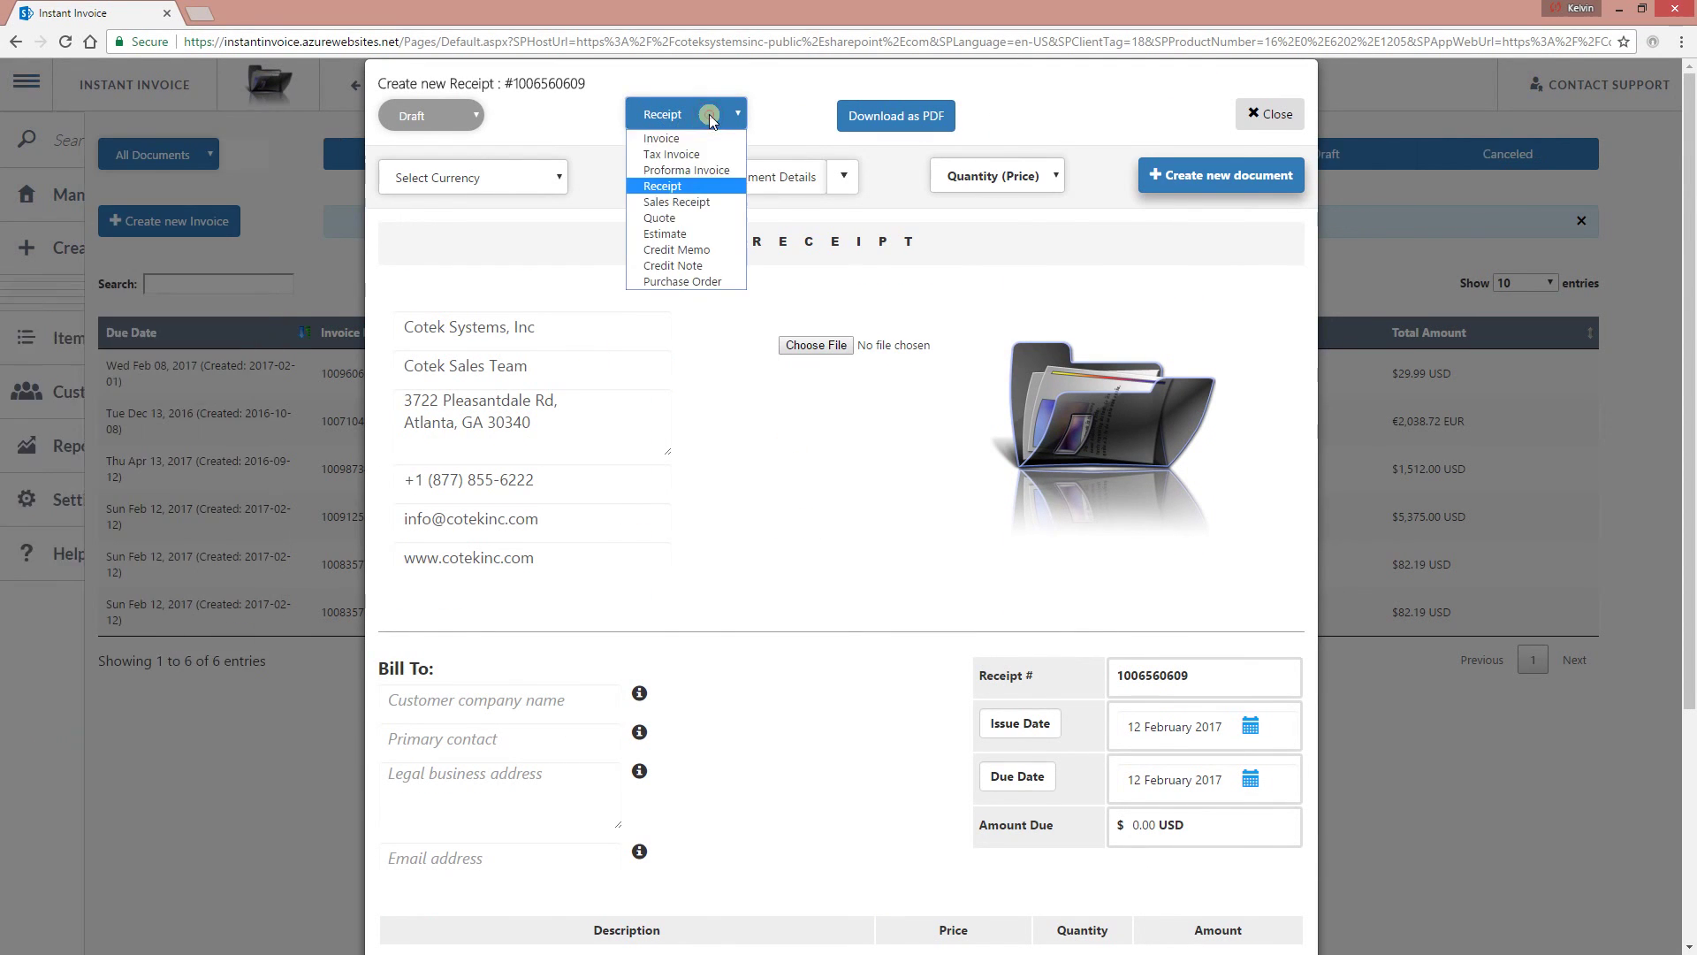
click(699, 186)
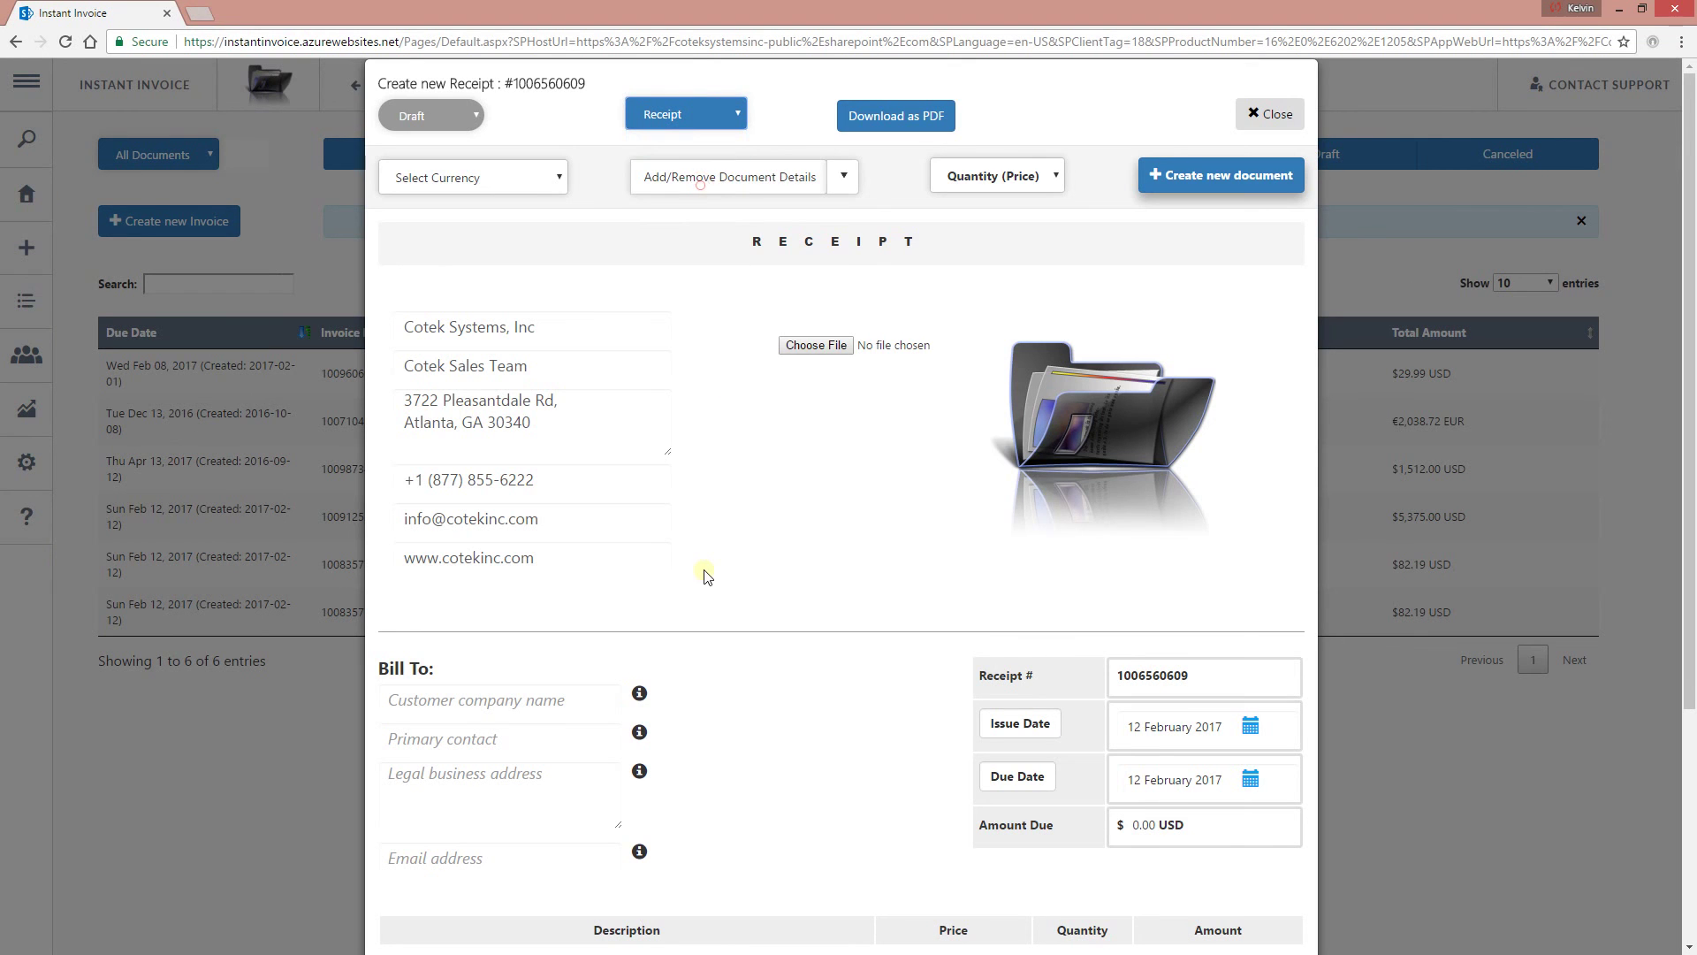
Add the NextSharePoint.com Dedicated Hosted Plan catalog item as a $549.99 line.
scroll(789, 654, down, 3)
click(613, 653)
text(ne)
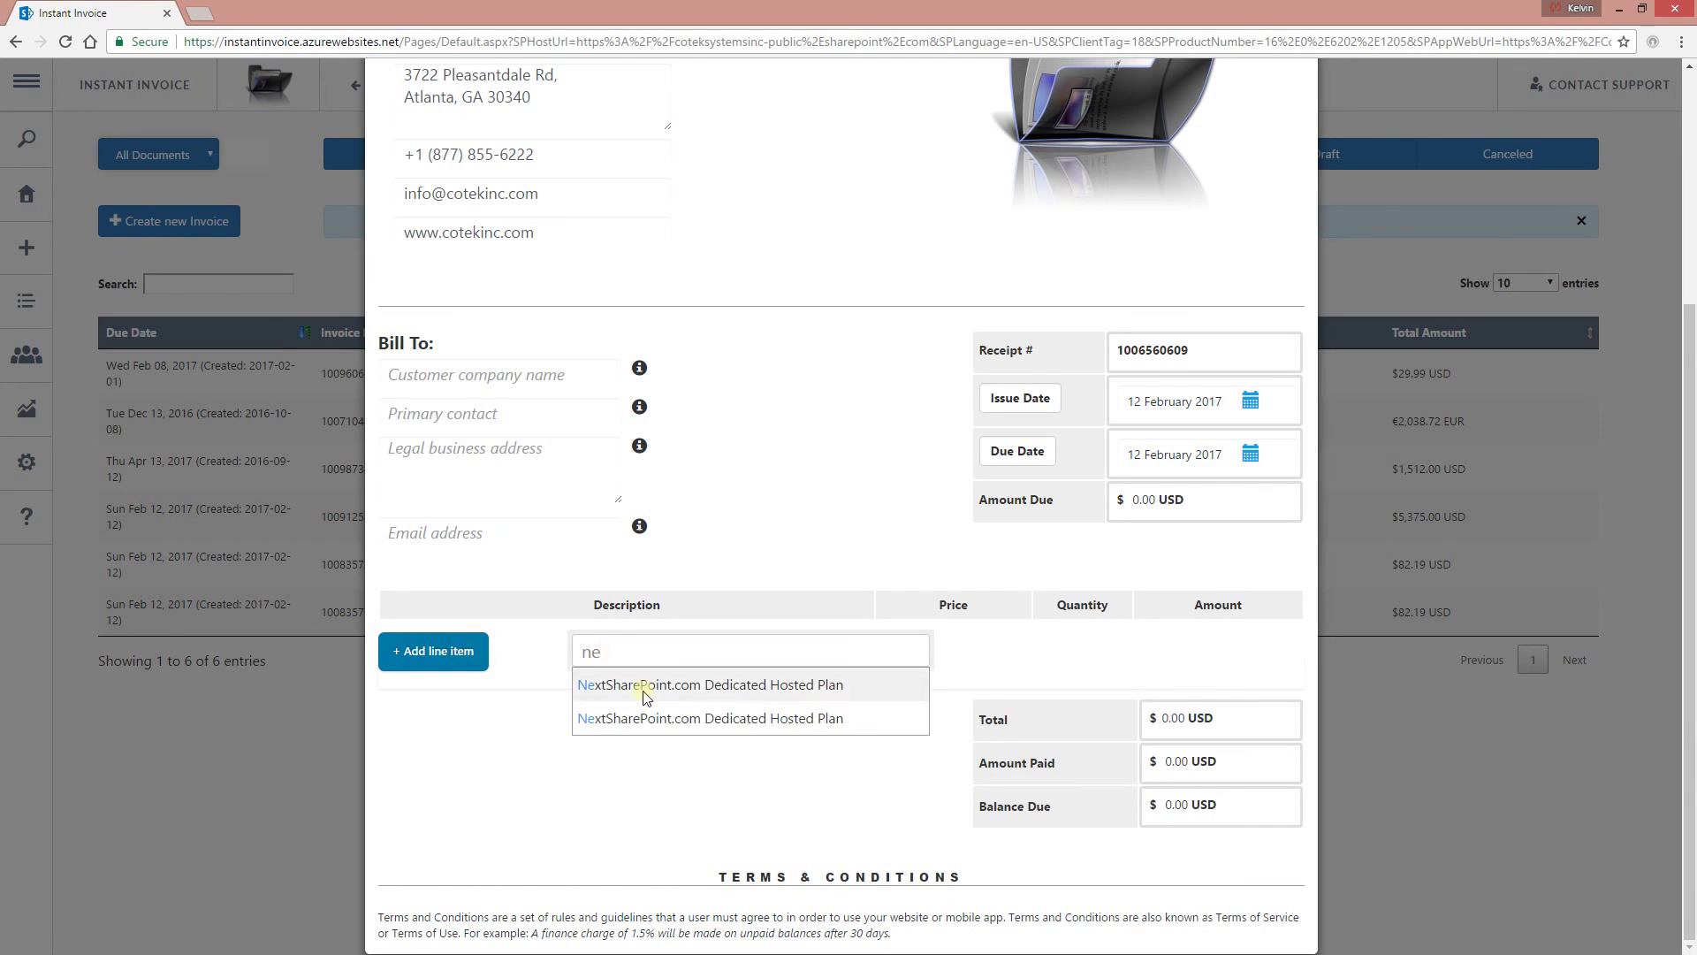
click(788, 689)
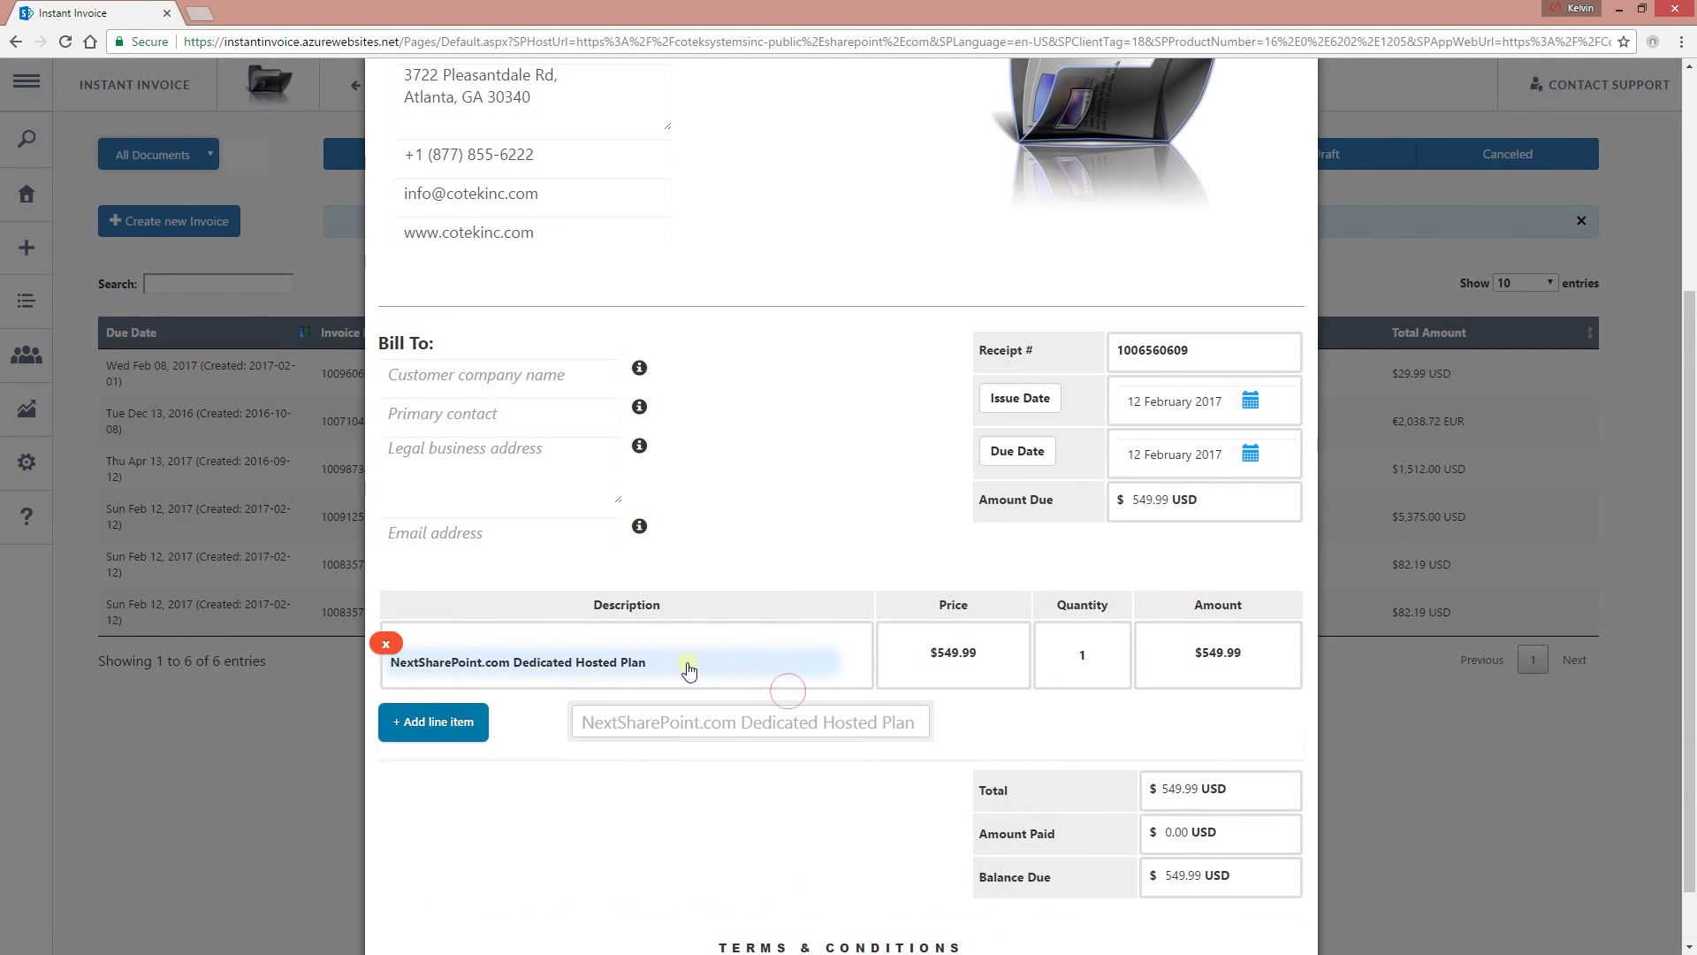
Turn on detailed descriptions under document details, then close the draft receipt.
scroll(1016, 316, up, 4)
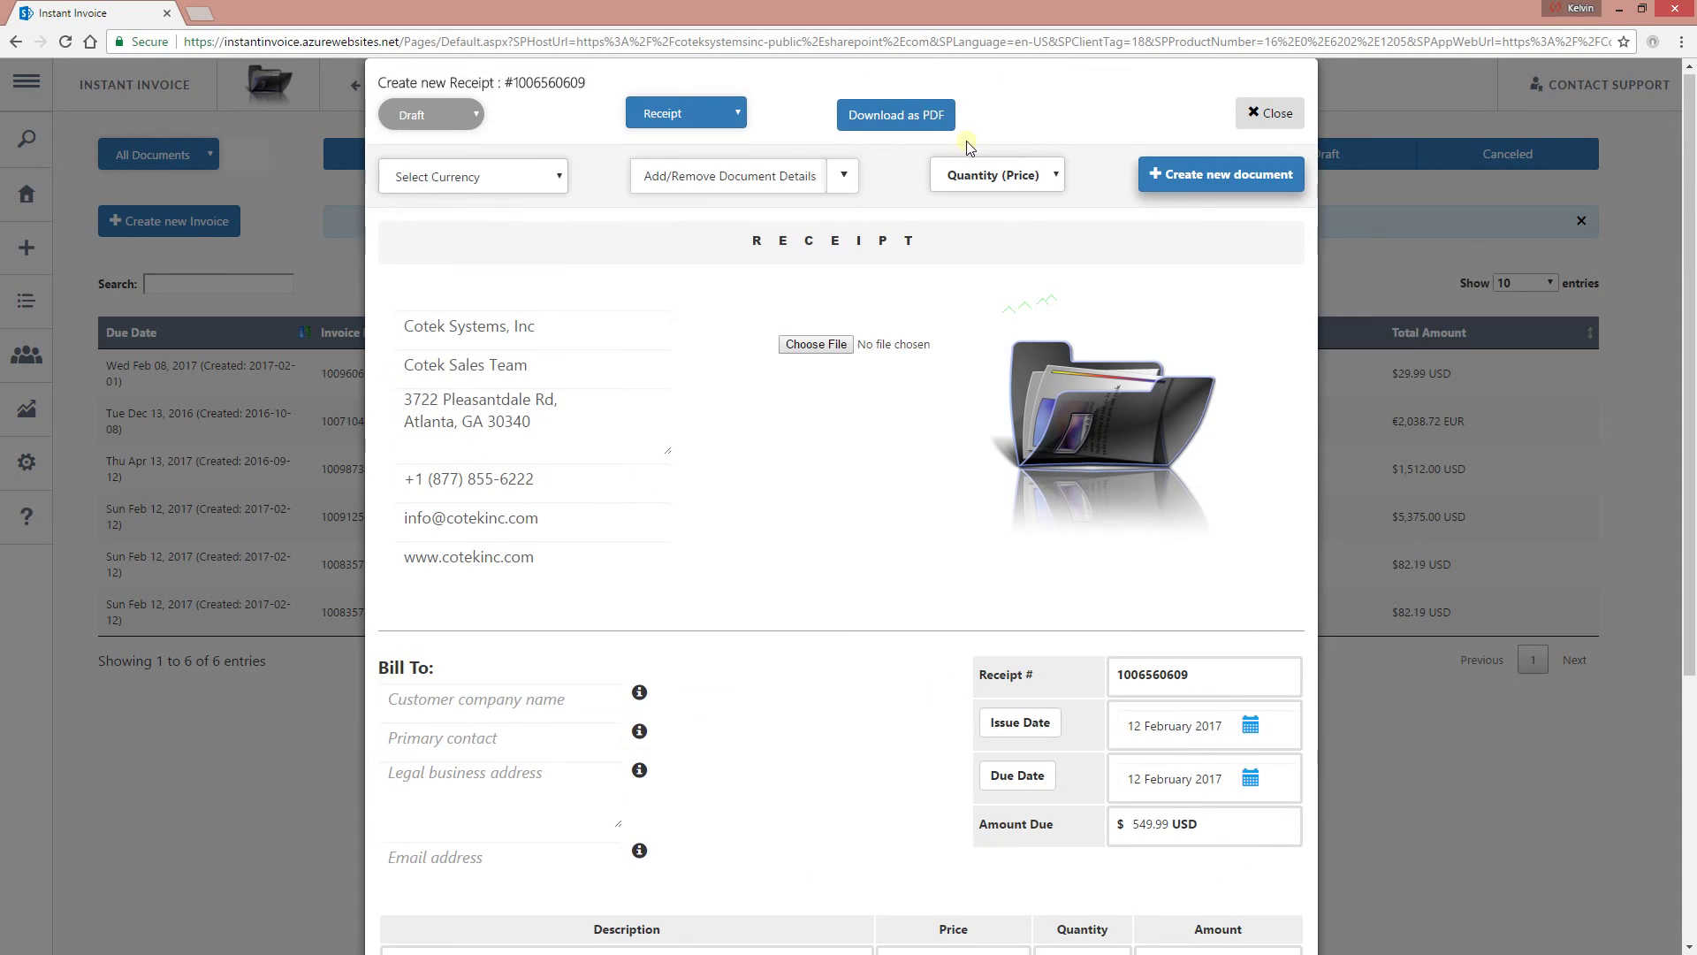
click(832, 179)
click(746, 368)
scroll(792, 675, down, 5)
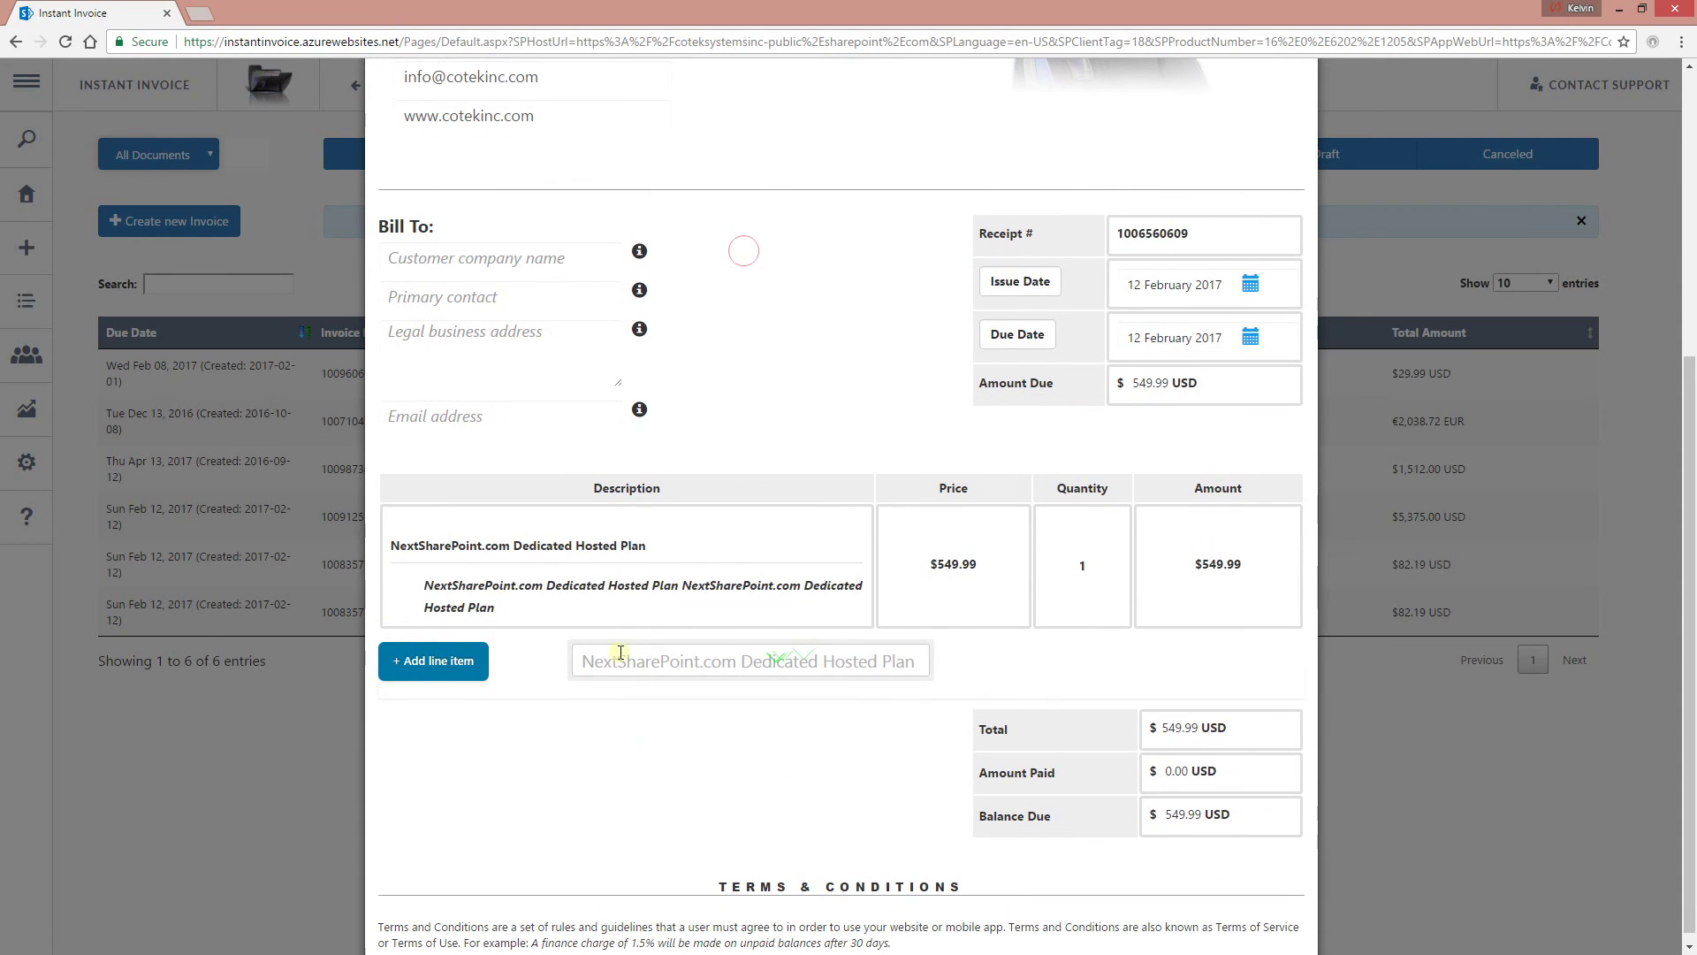
mouse_move(528, 597)
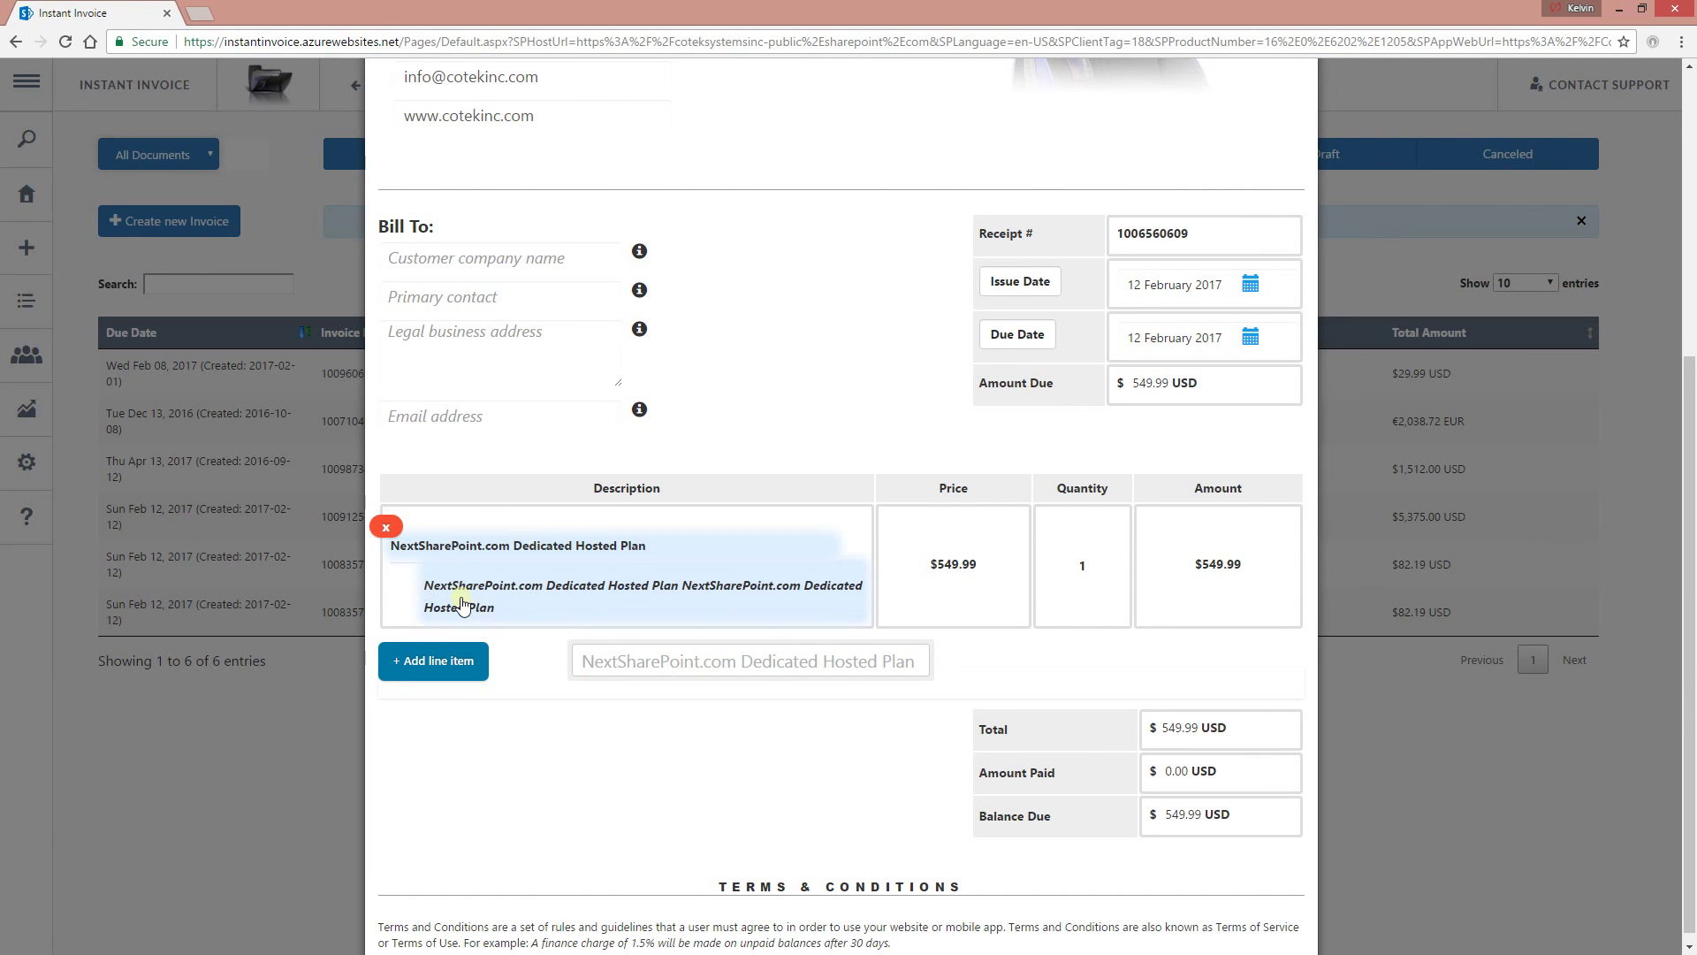
scroll(1185, 290, up, 5)
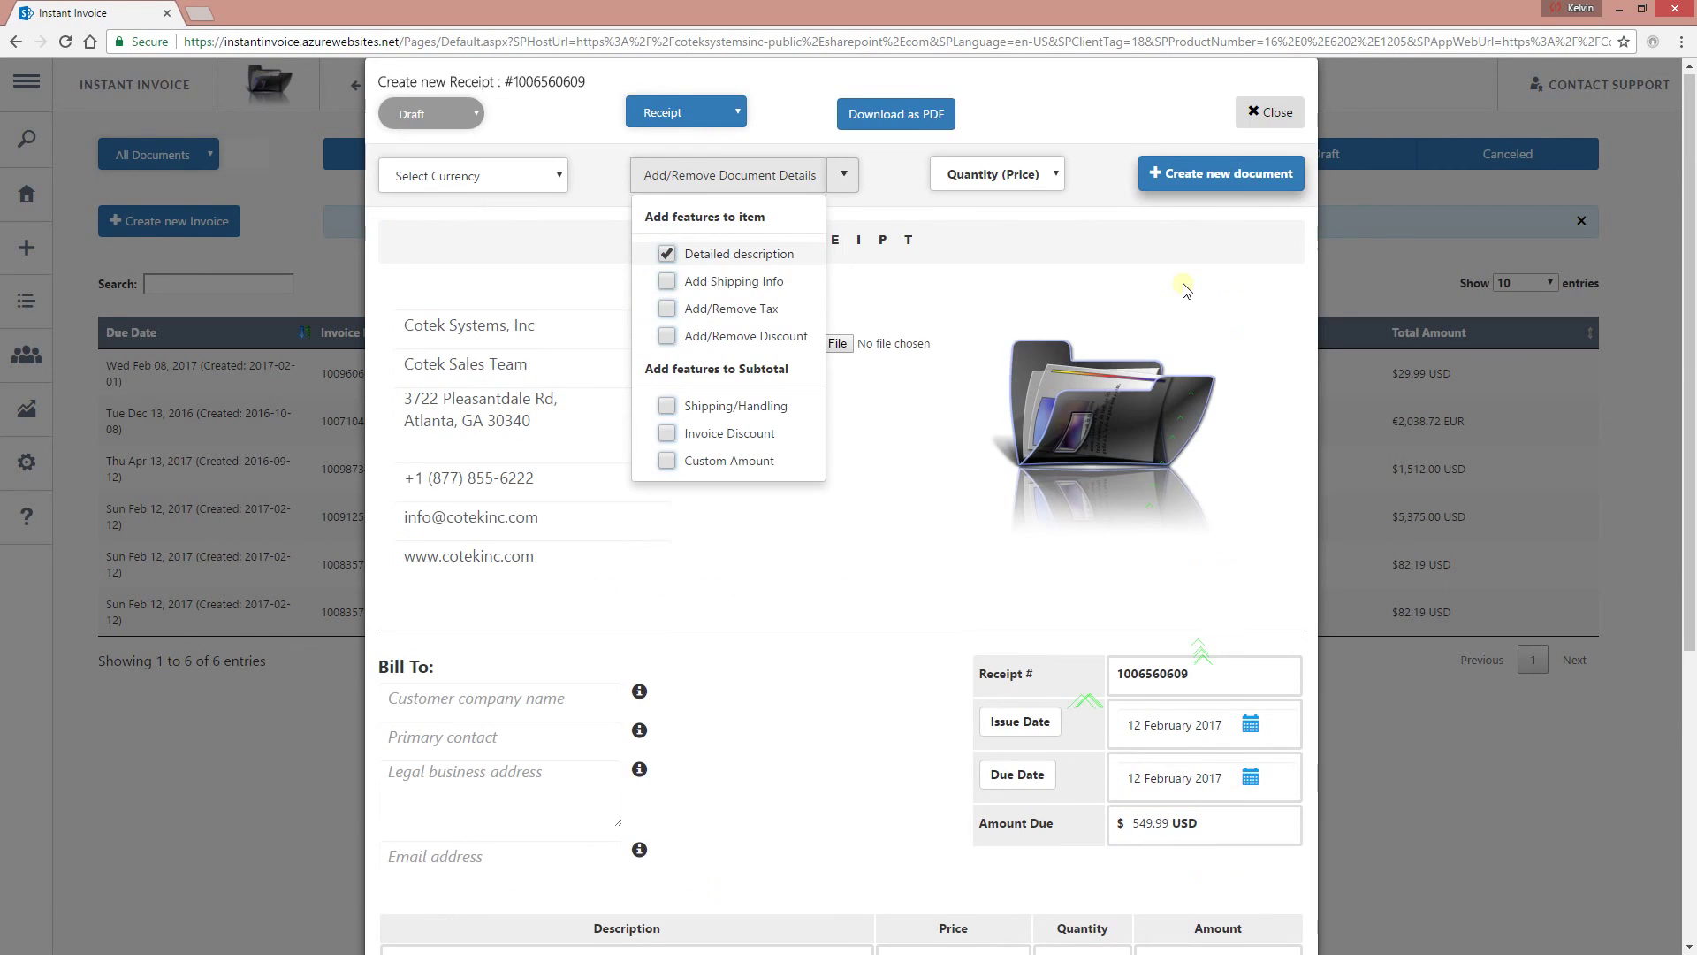
click(1270, 113)
mouse_move(66, 566)
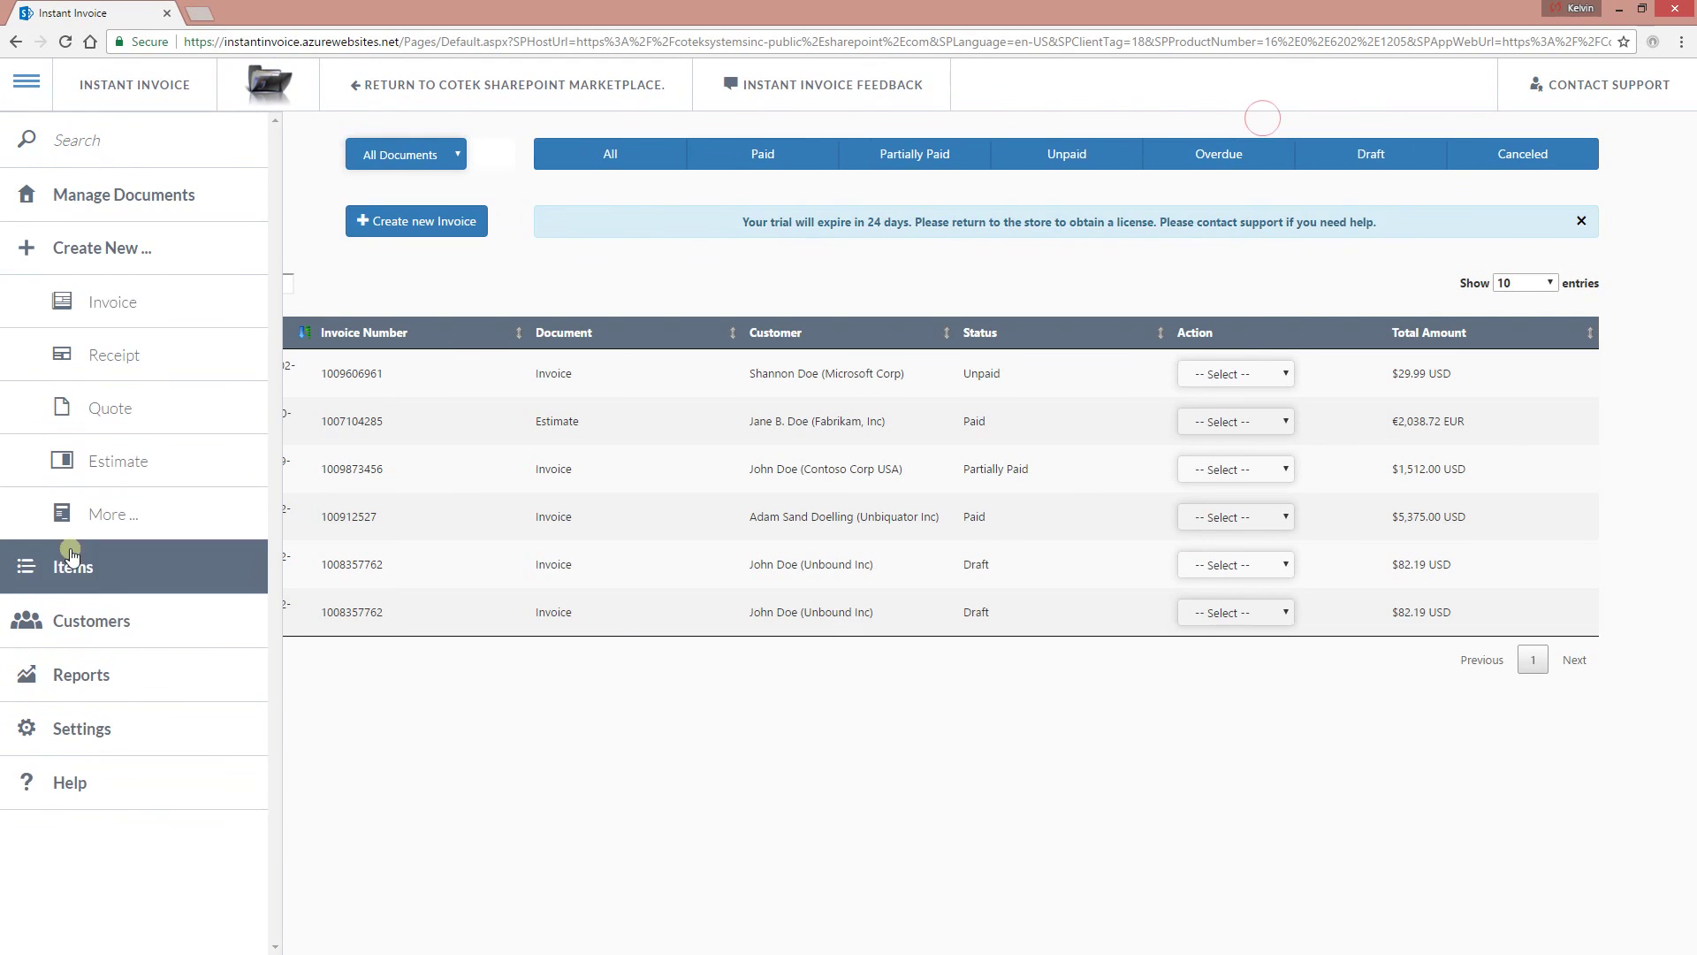
Go to the Customers page listing six clients and focus its search field.
click(115, 634)
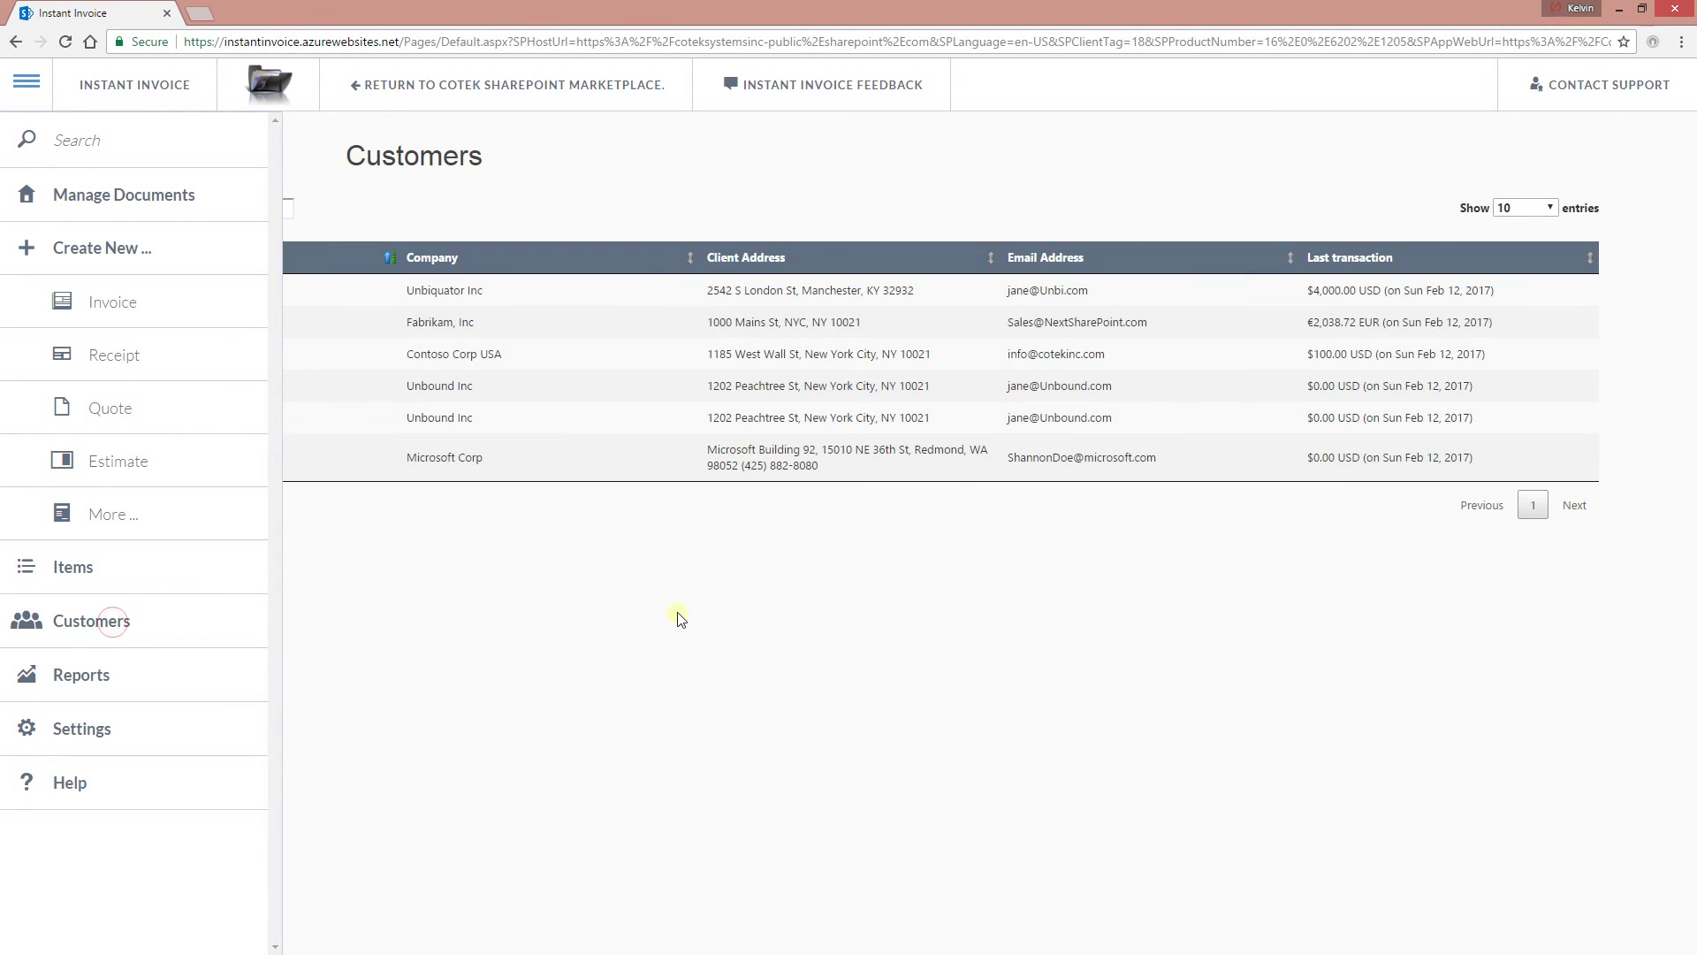
click(195, 210)
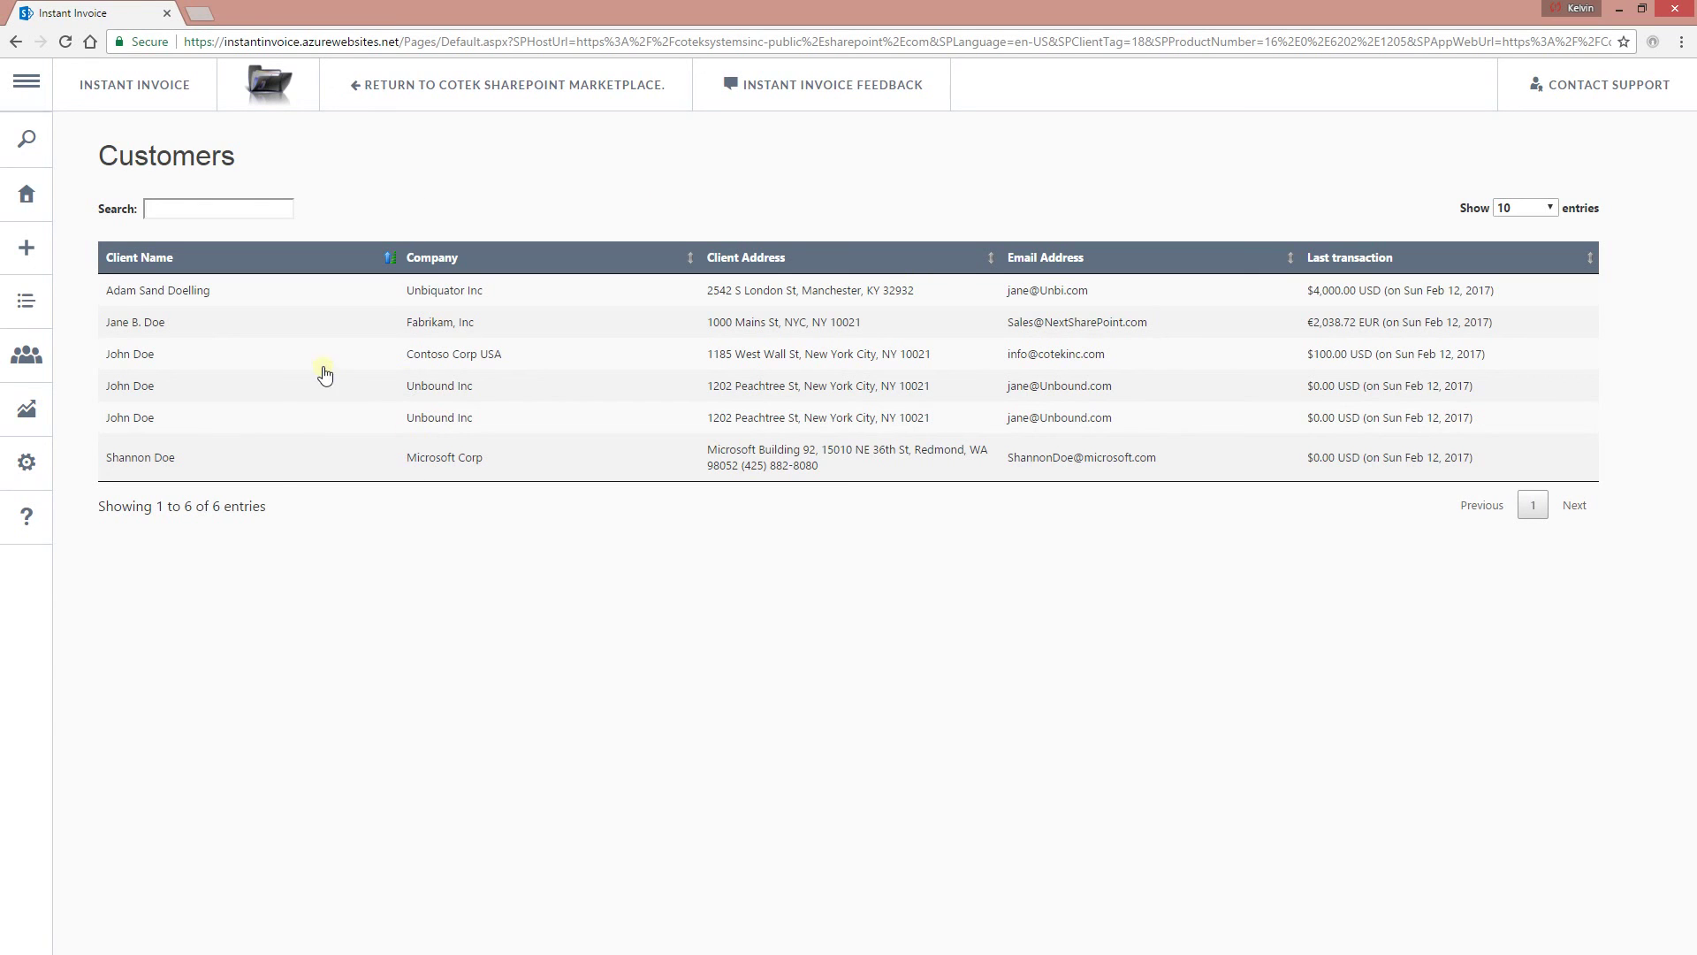
mouse_move(40, 265)
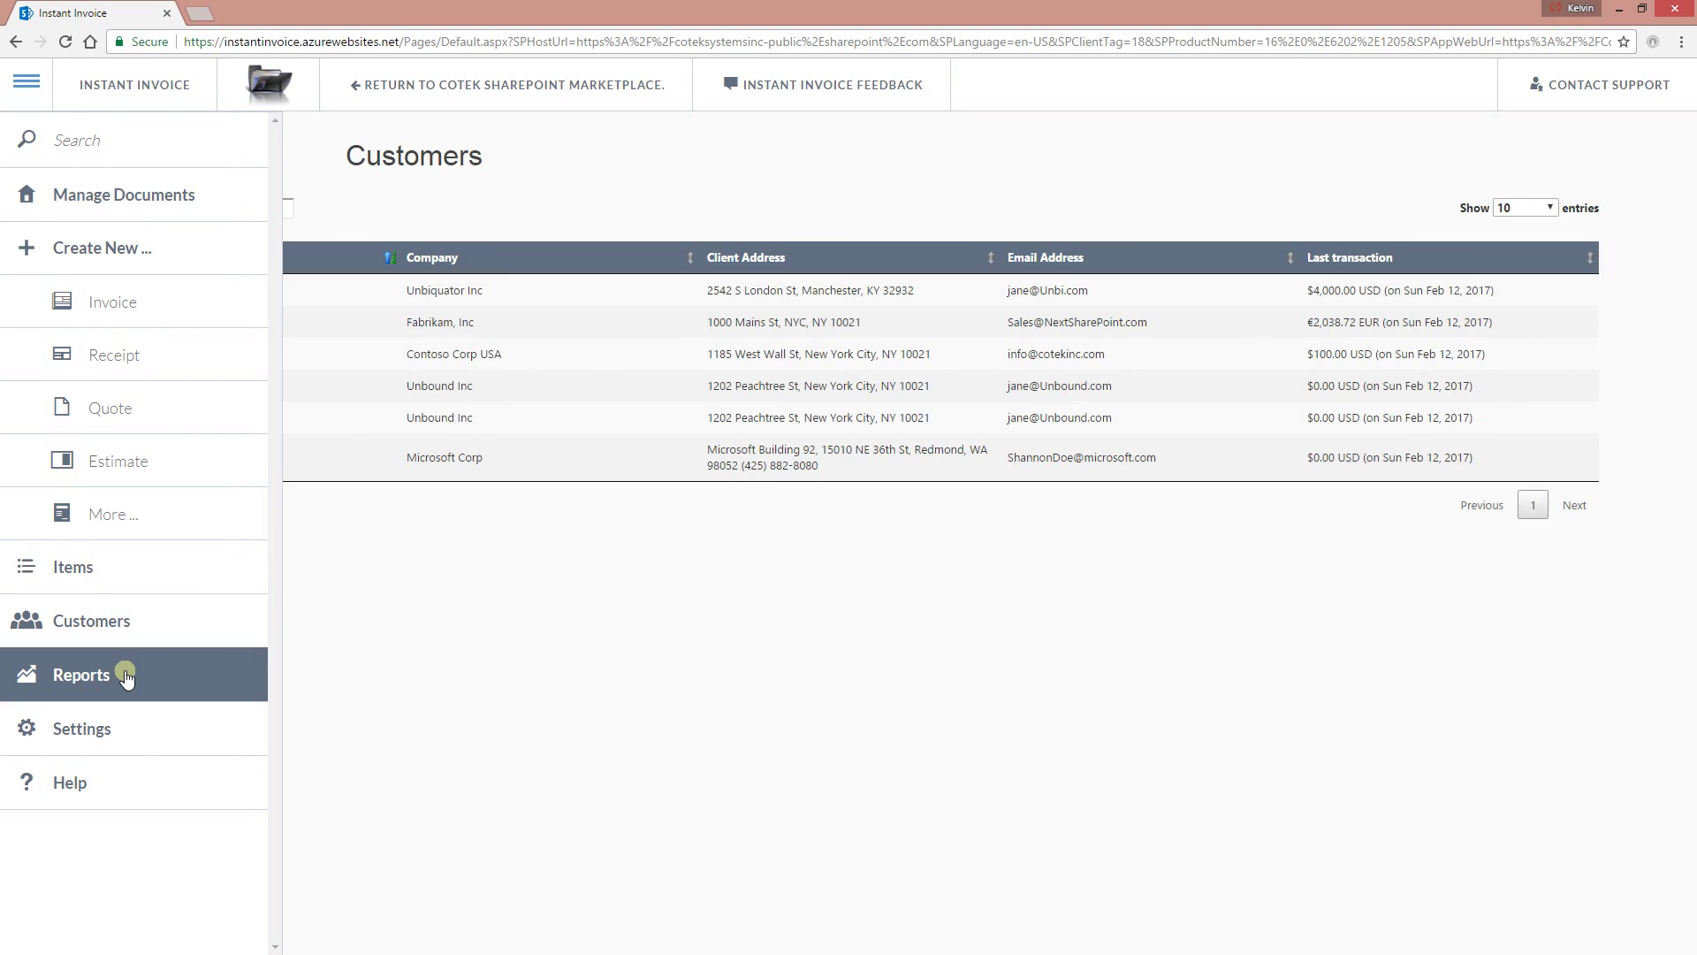
Open the Reports page and expand the first document's report details.
click(126, 677)
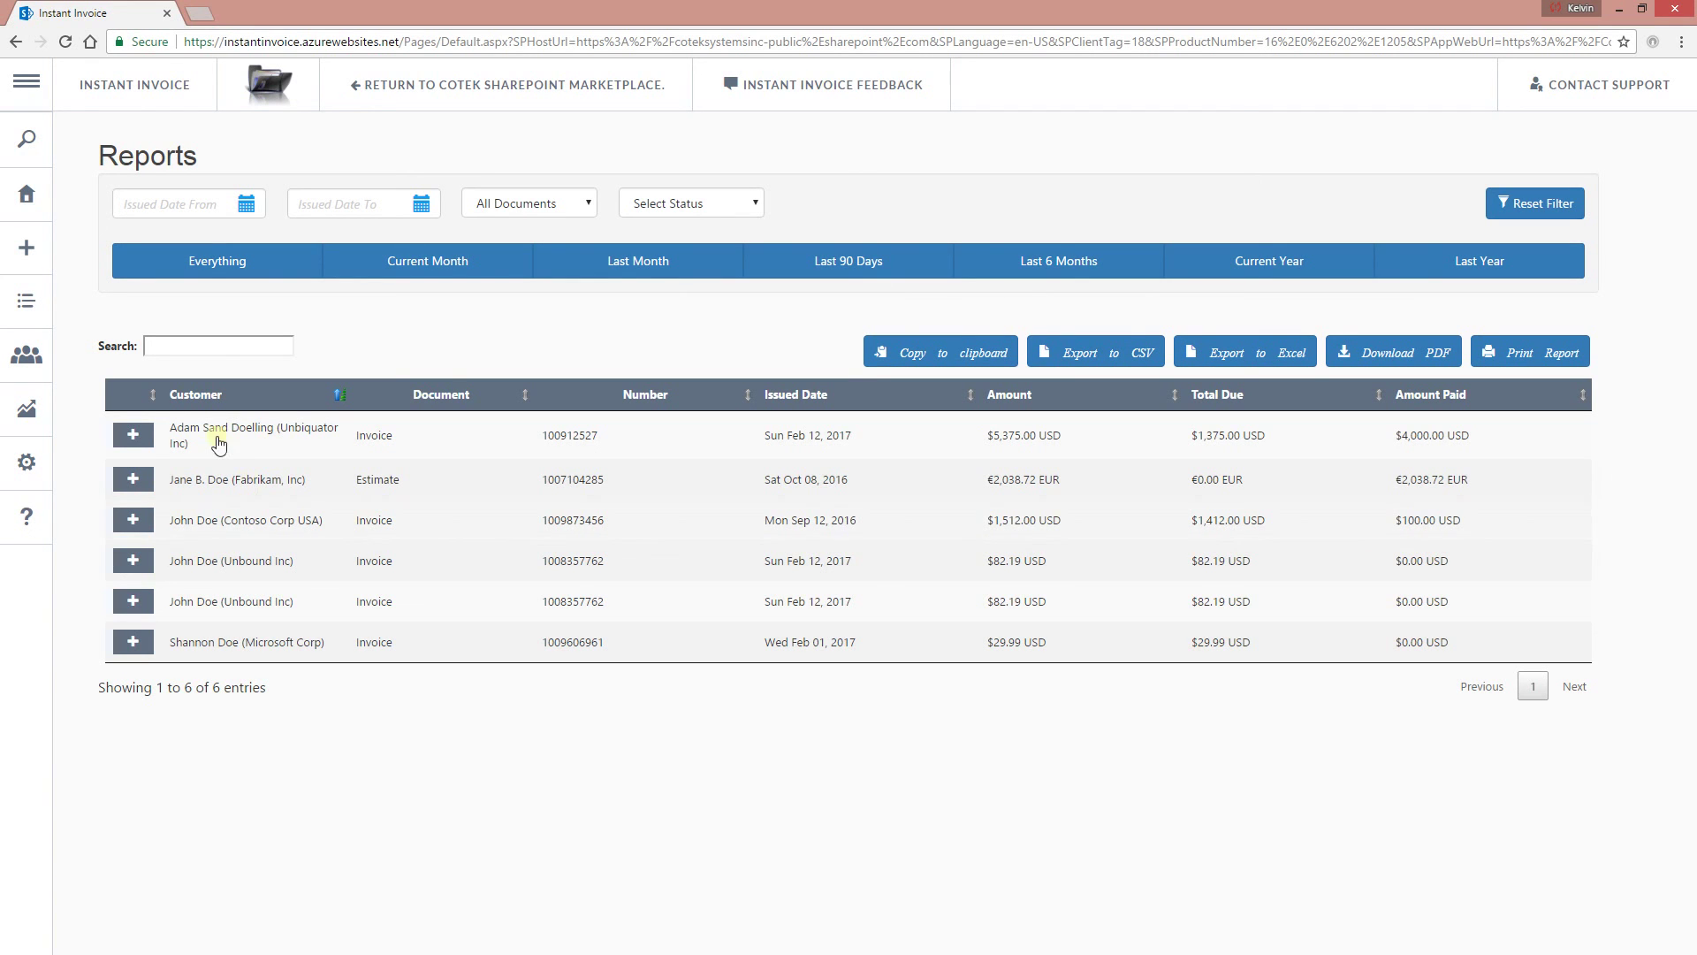
click(284, 430)
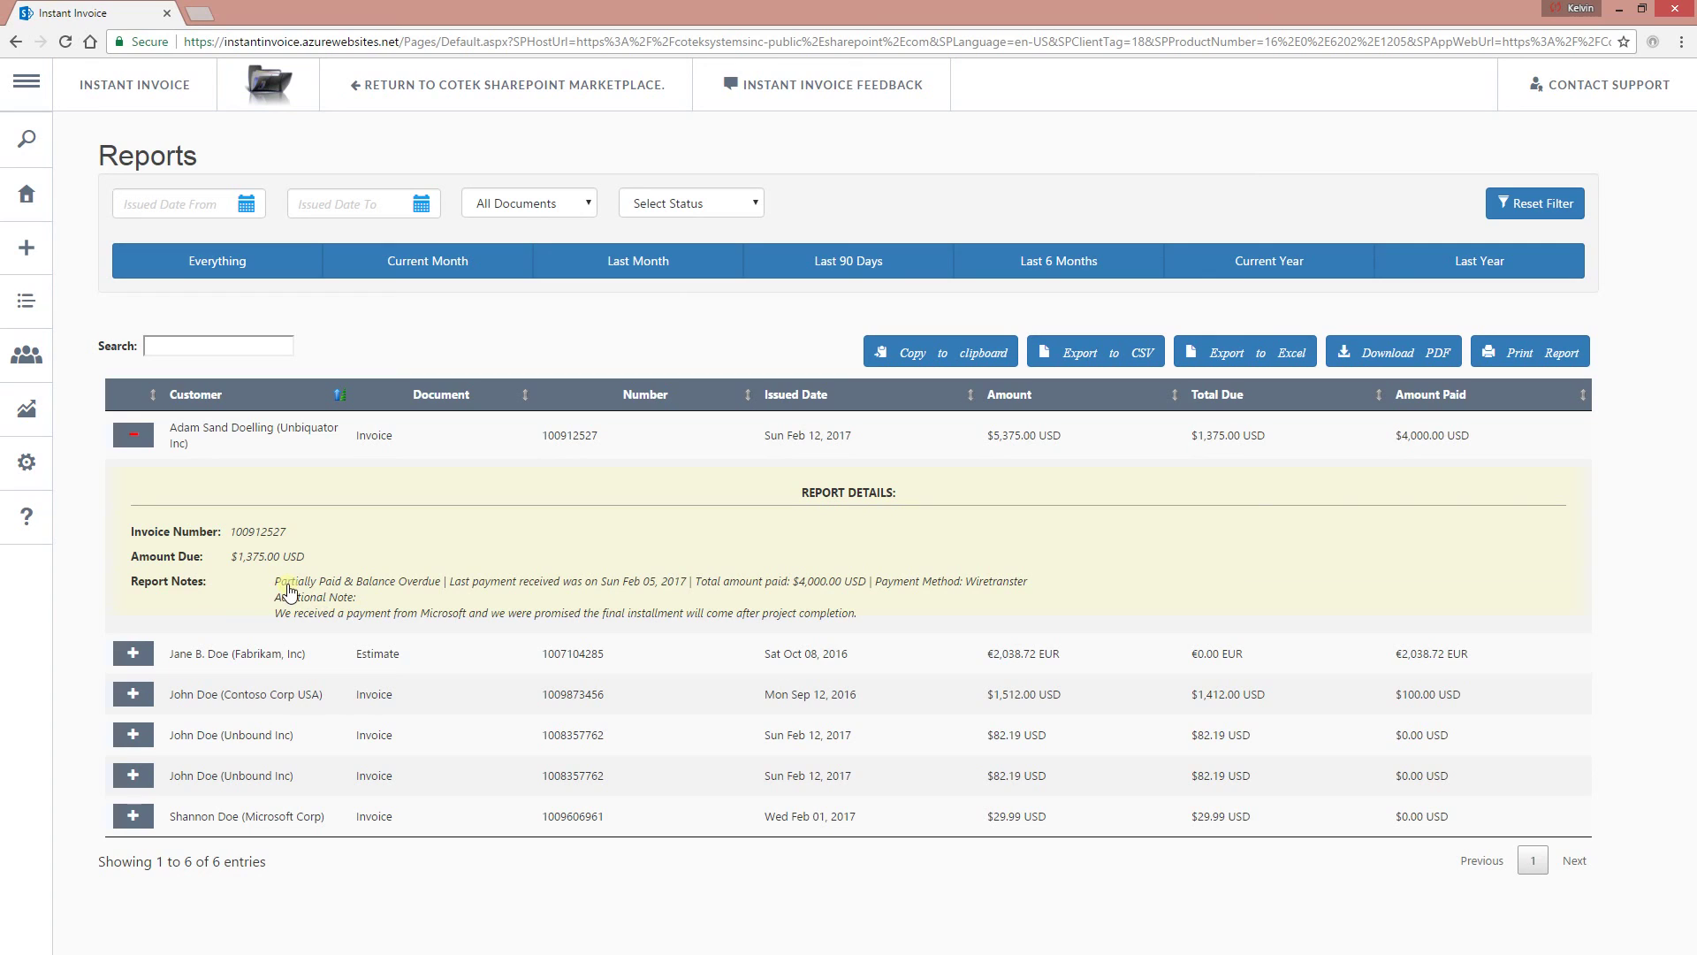
drag(206, 584, 107, 587)
click(293, 595)
Collapse the first document's details, then expand and collapse the Fabrikam estimate's.
click(253, 430)
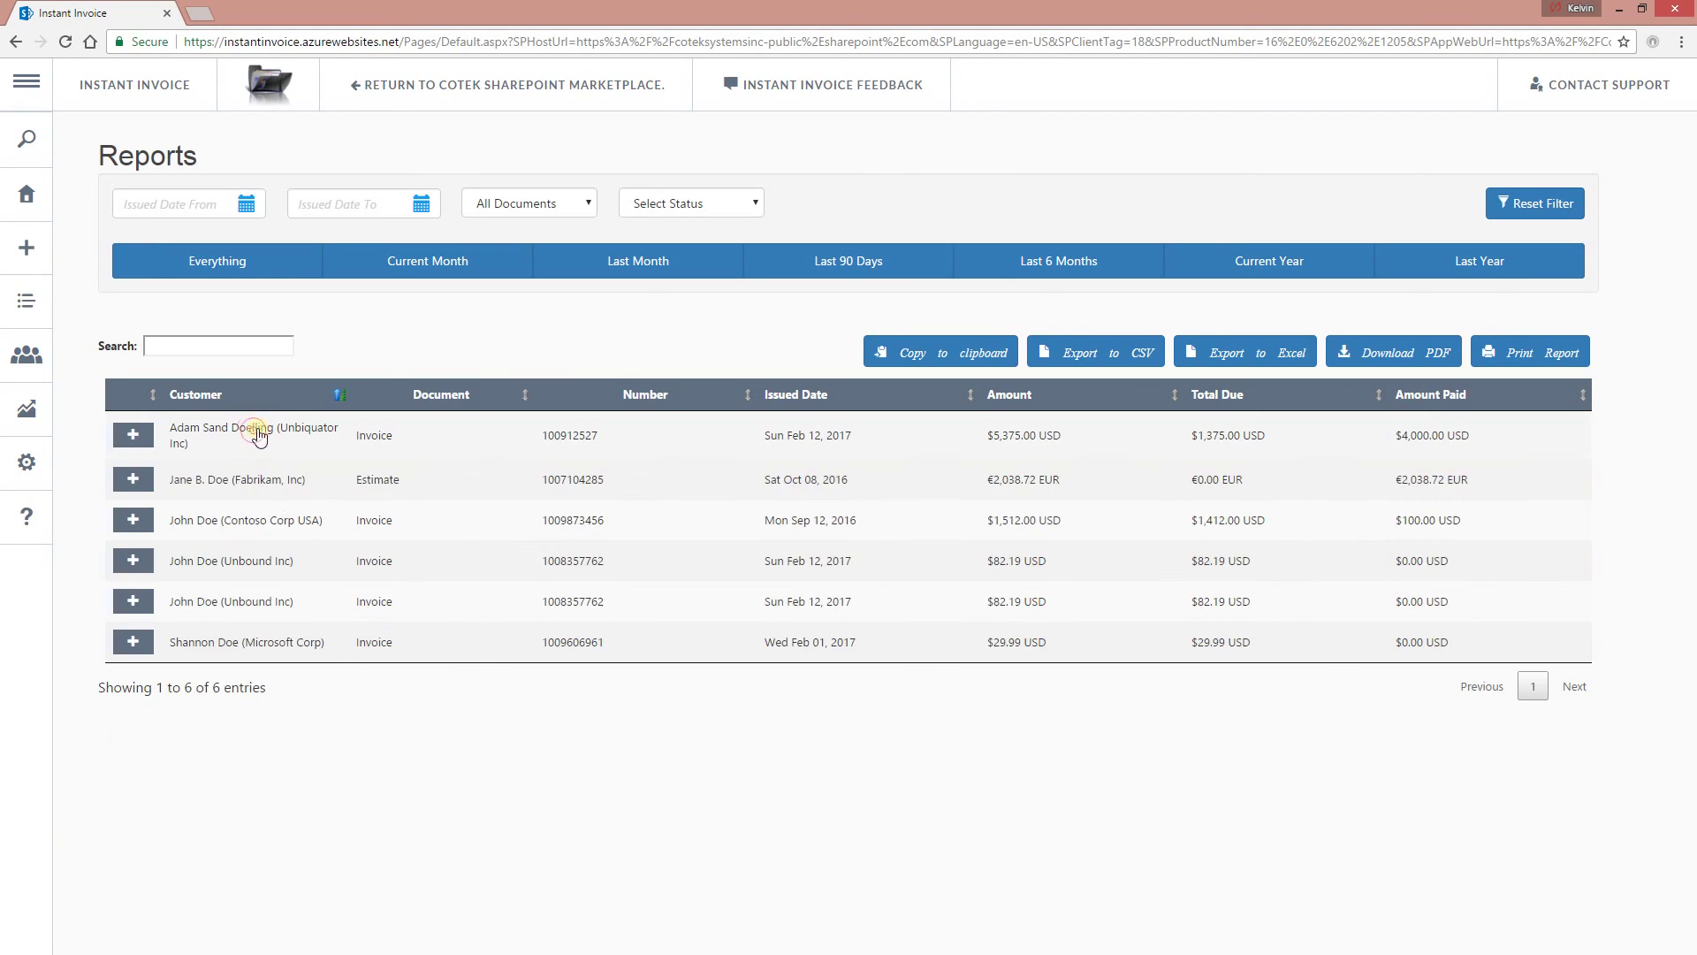
click(276, 479)
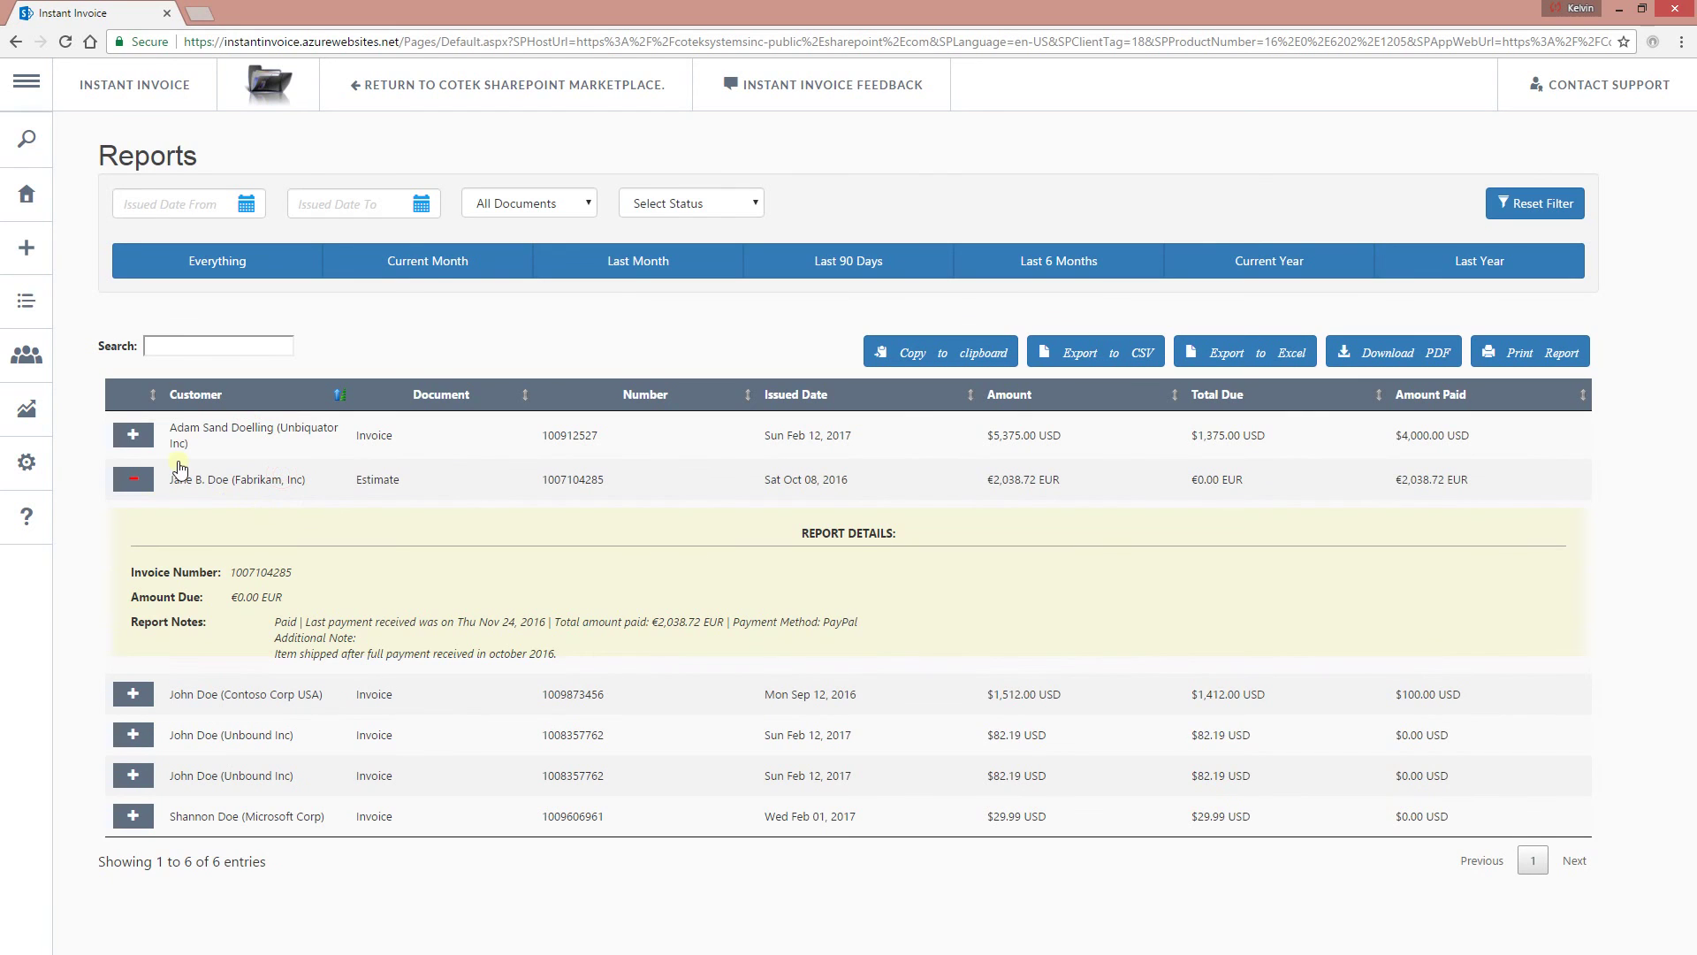
click(232, 498)
click(219, 265)
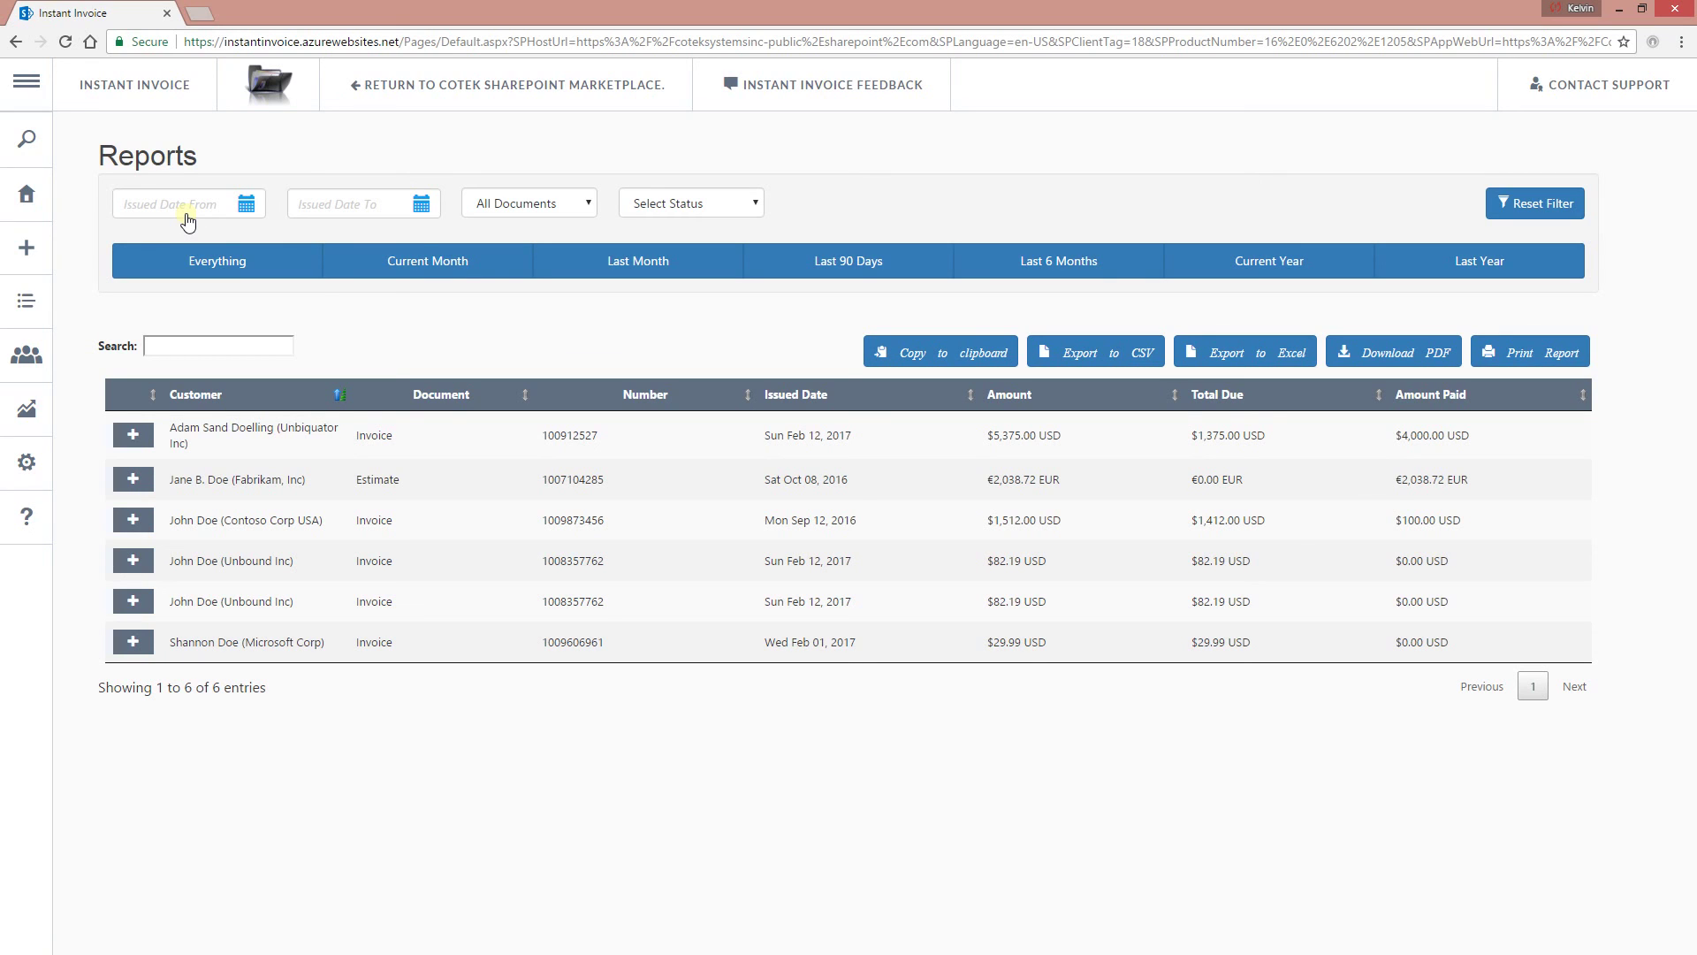
Set the issued-date range to 1 January 2017 through 31 January 2017.
click(185, 203)
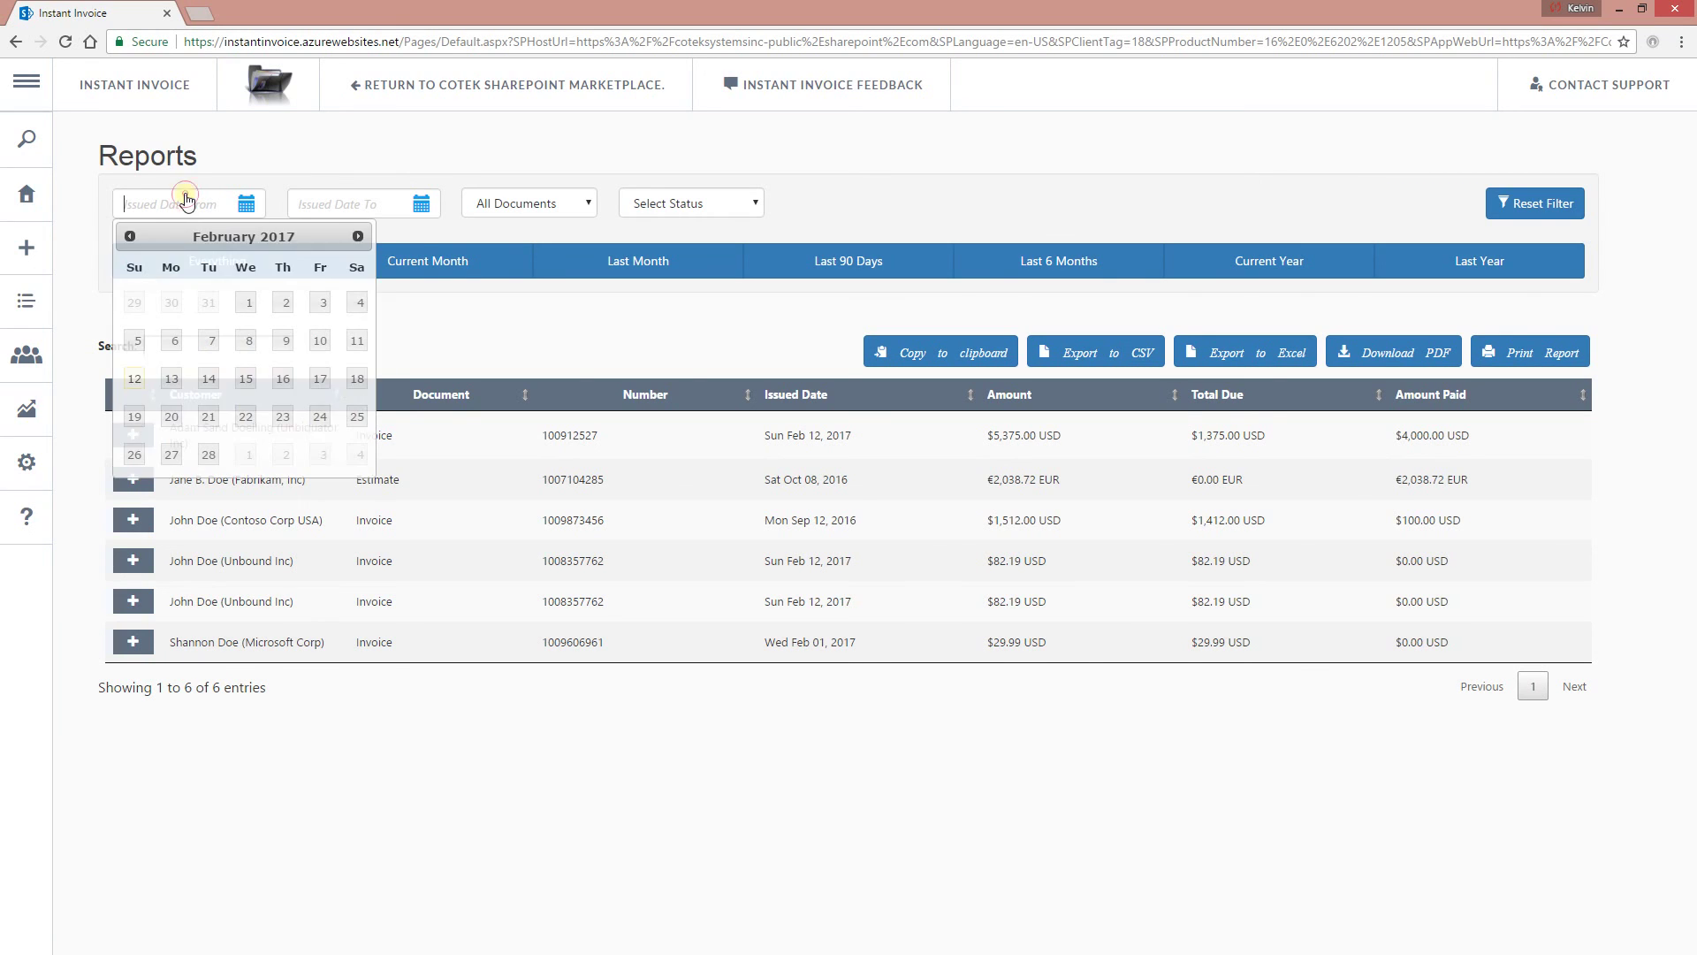
click(139, 237)
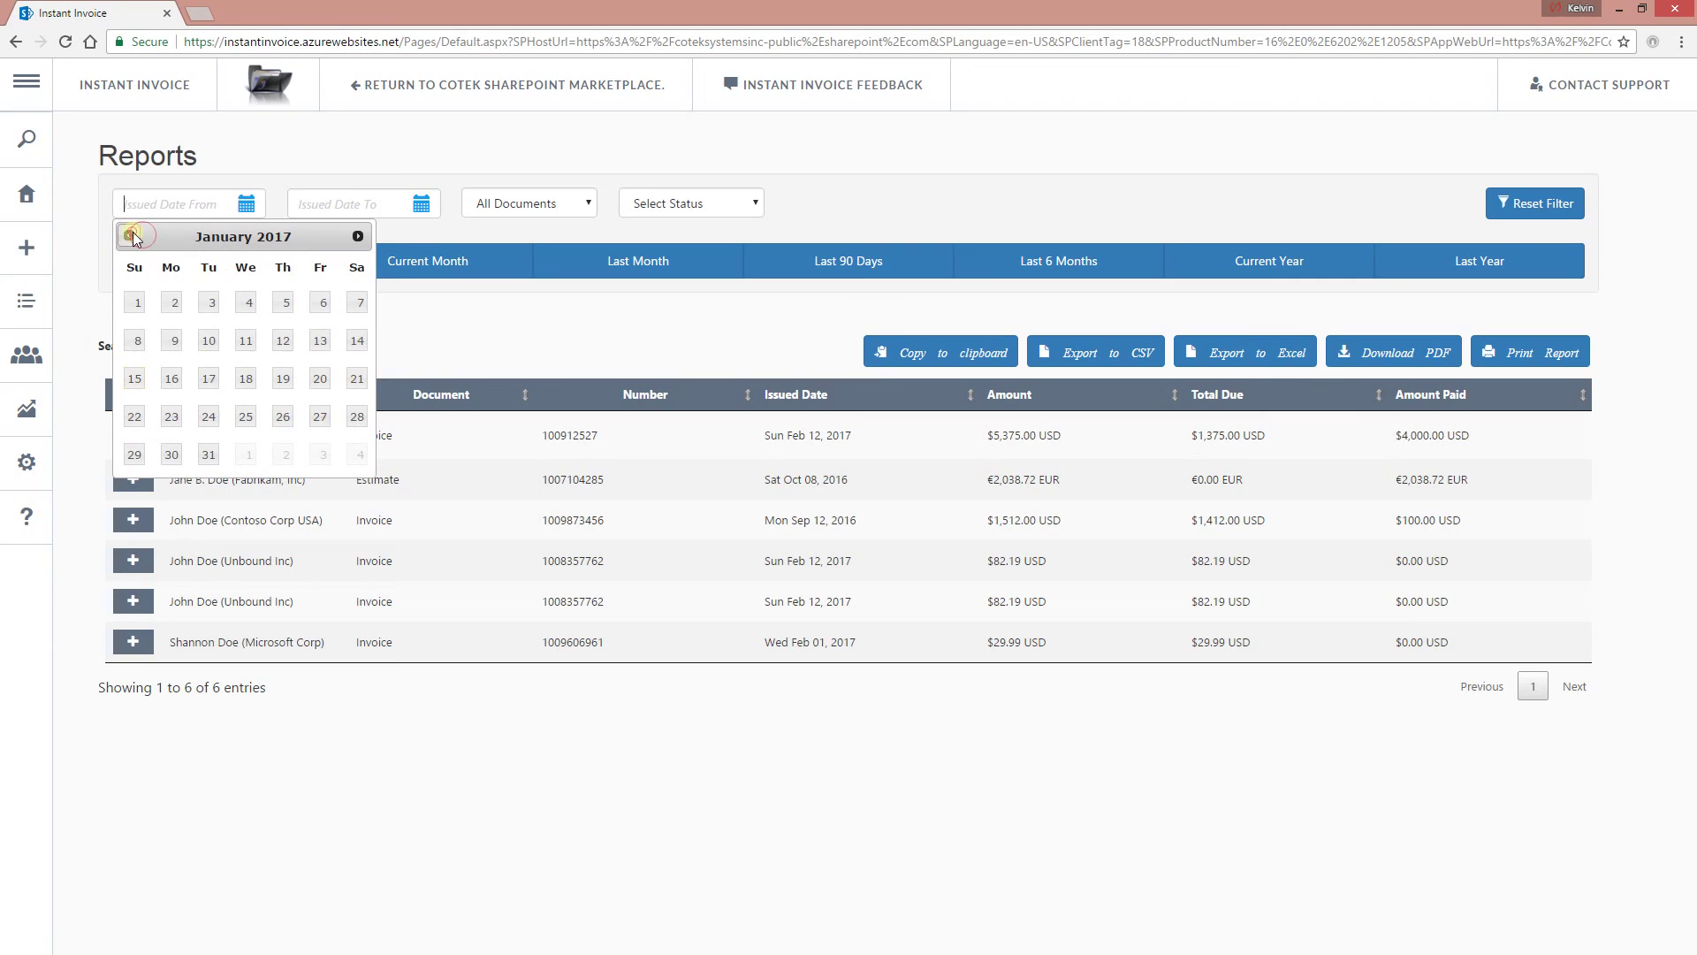
click(138, 303)
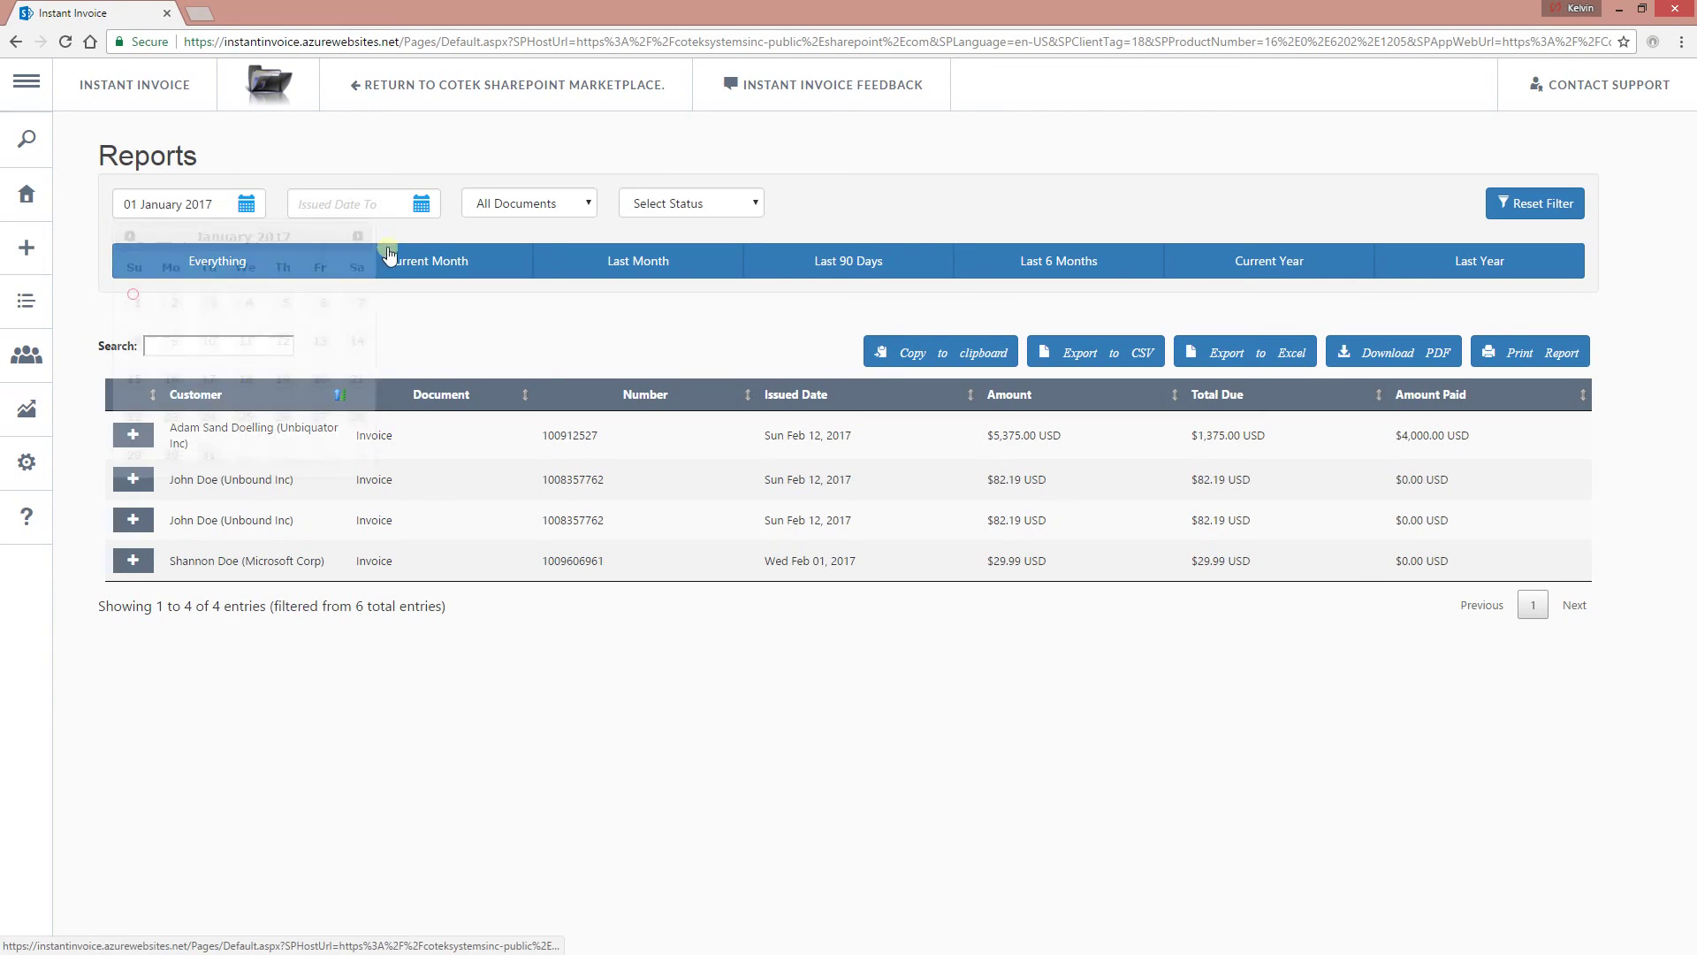
click(419, 202)
click(304, 236)
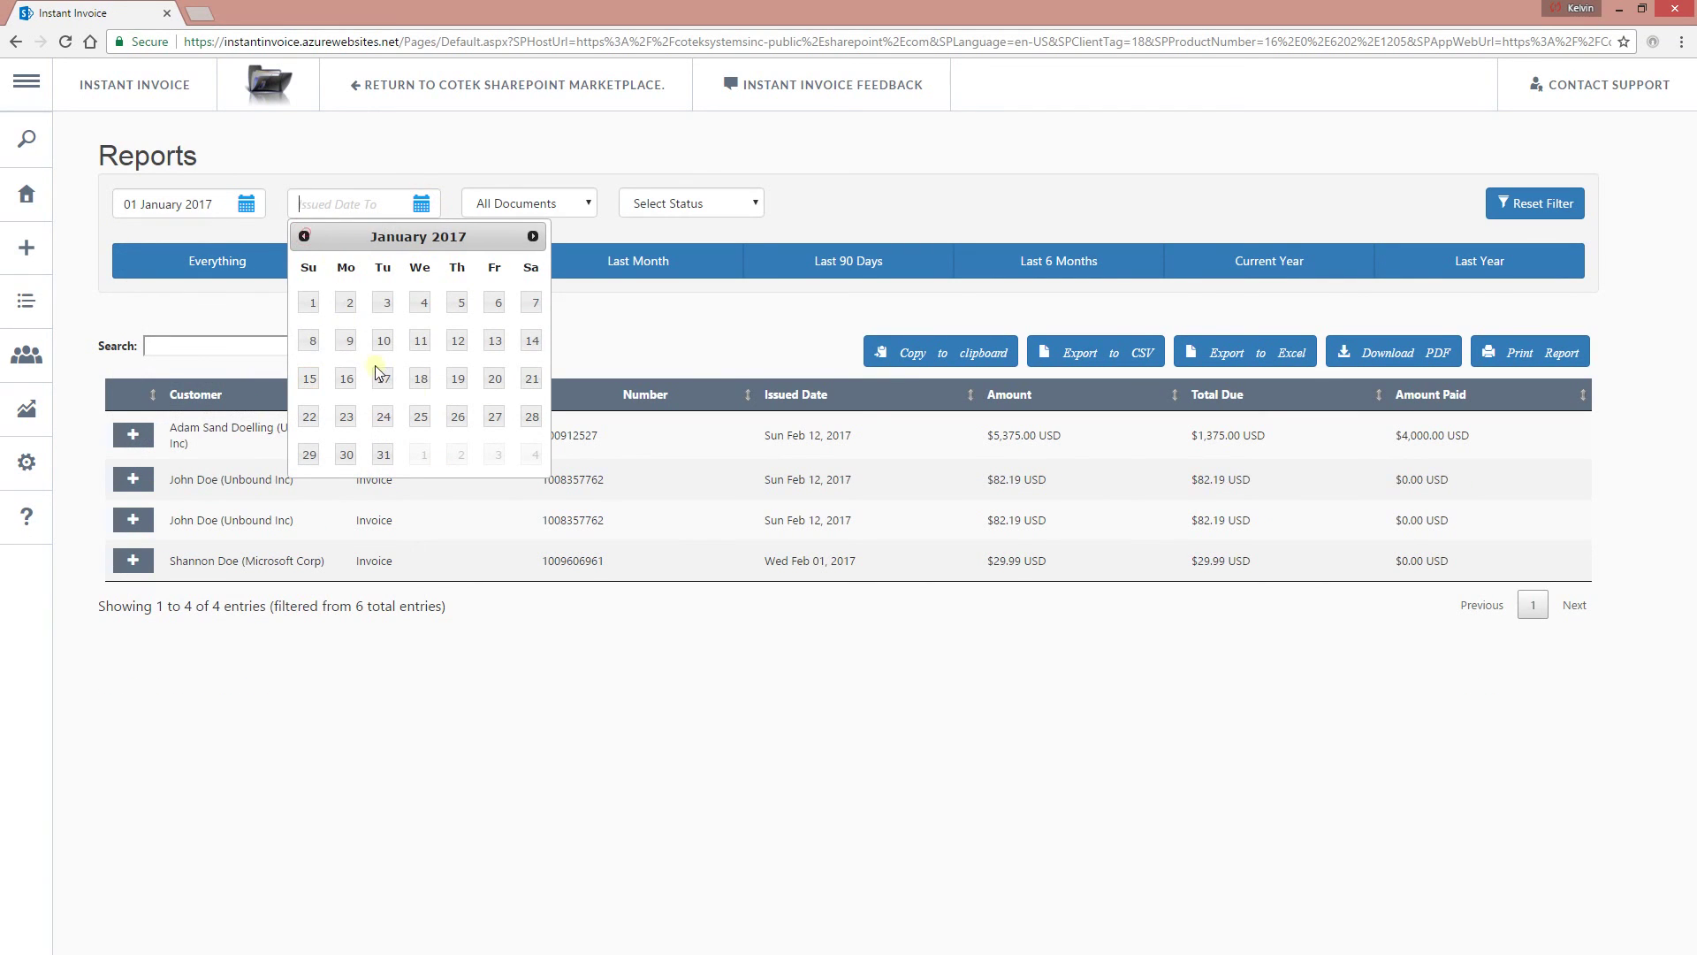
click(379, 452)
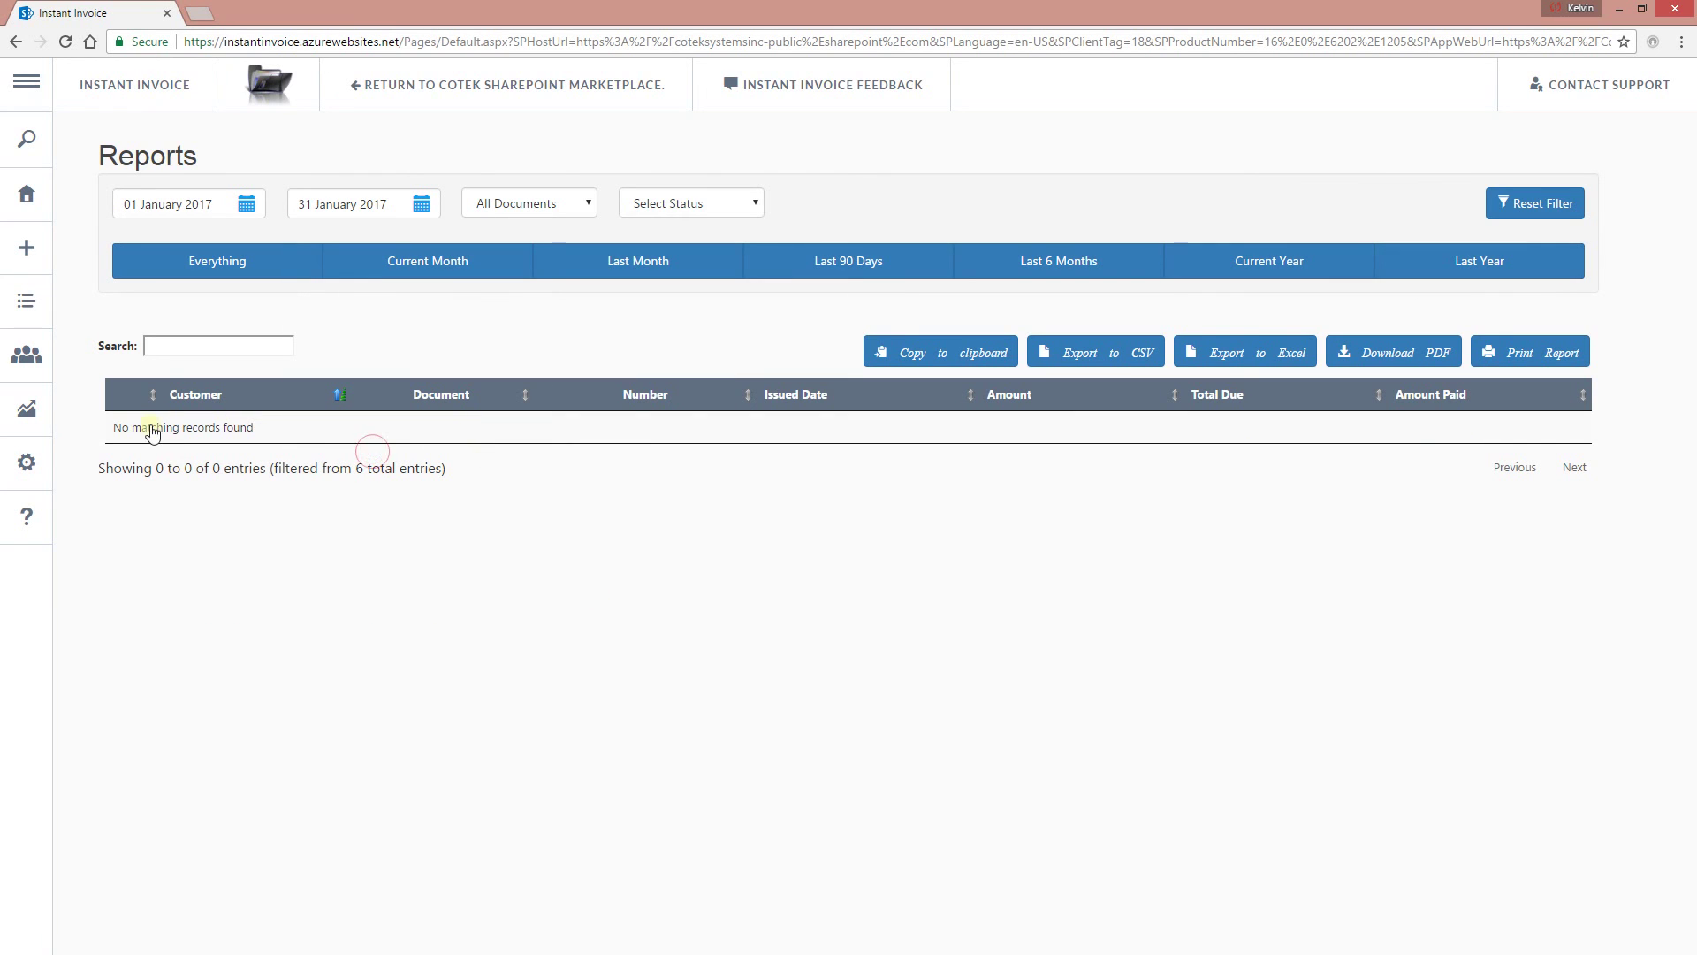
Change the range to 1–28 February 2017, then clear it back to Everything.
click(209, 205)
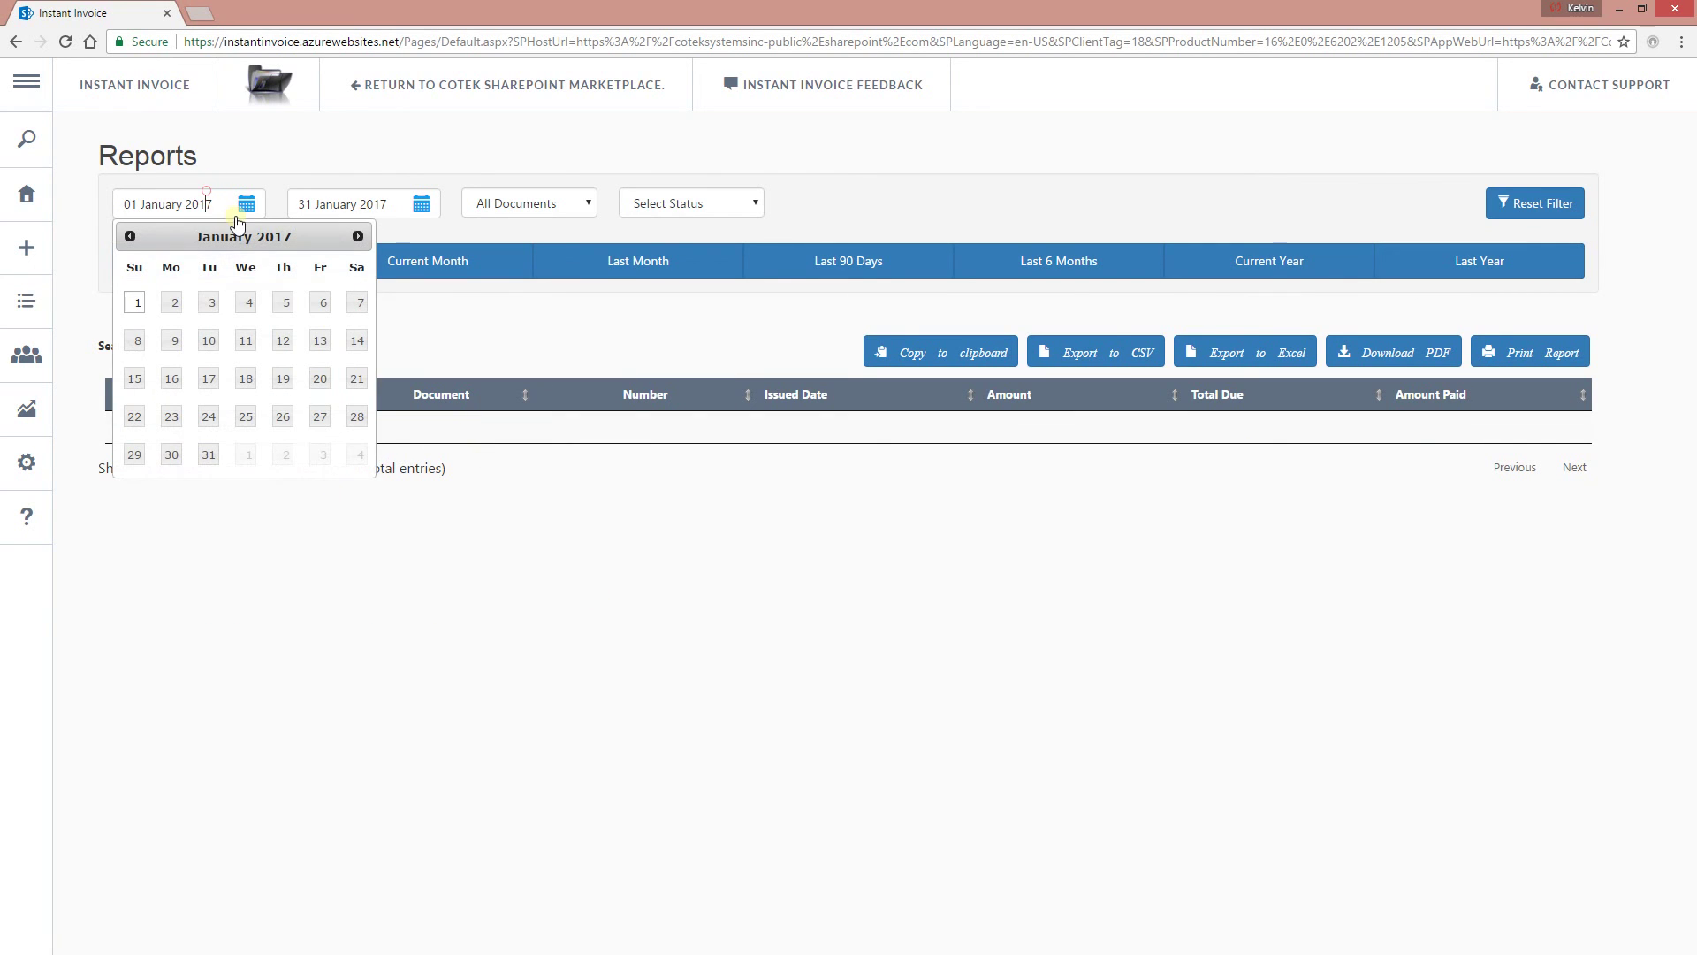
click(358, 236)
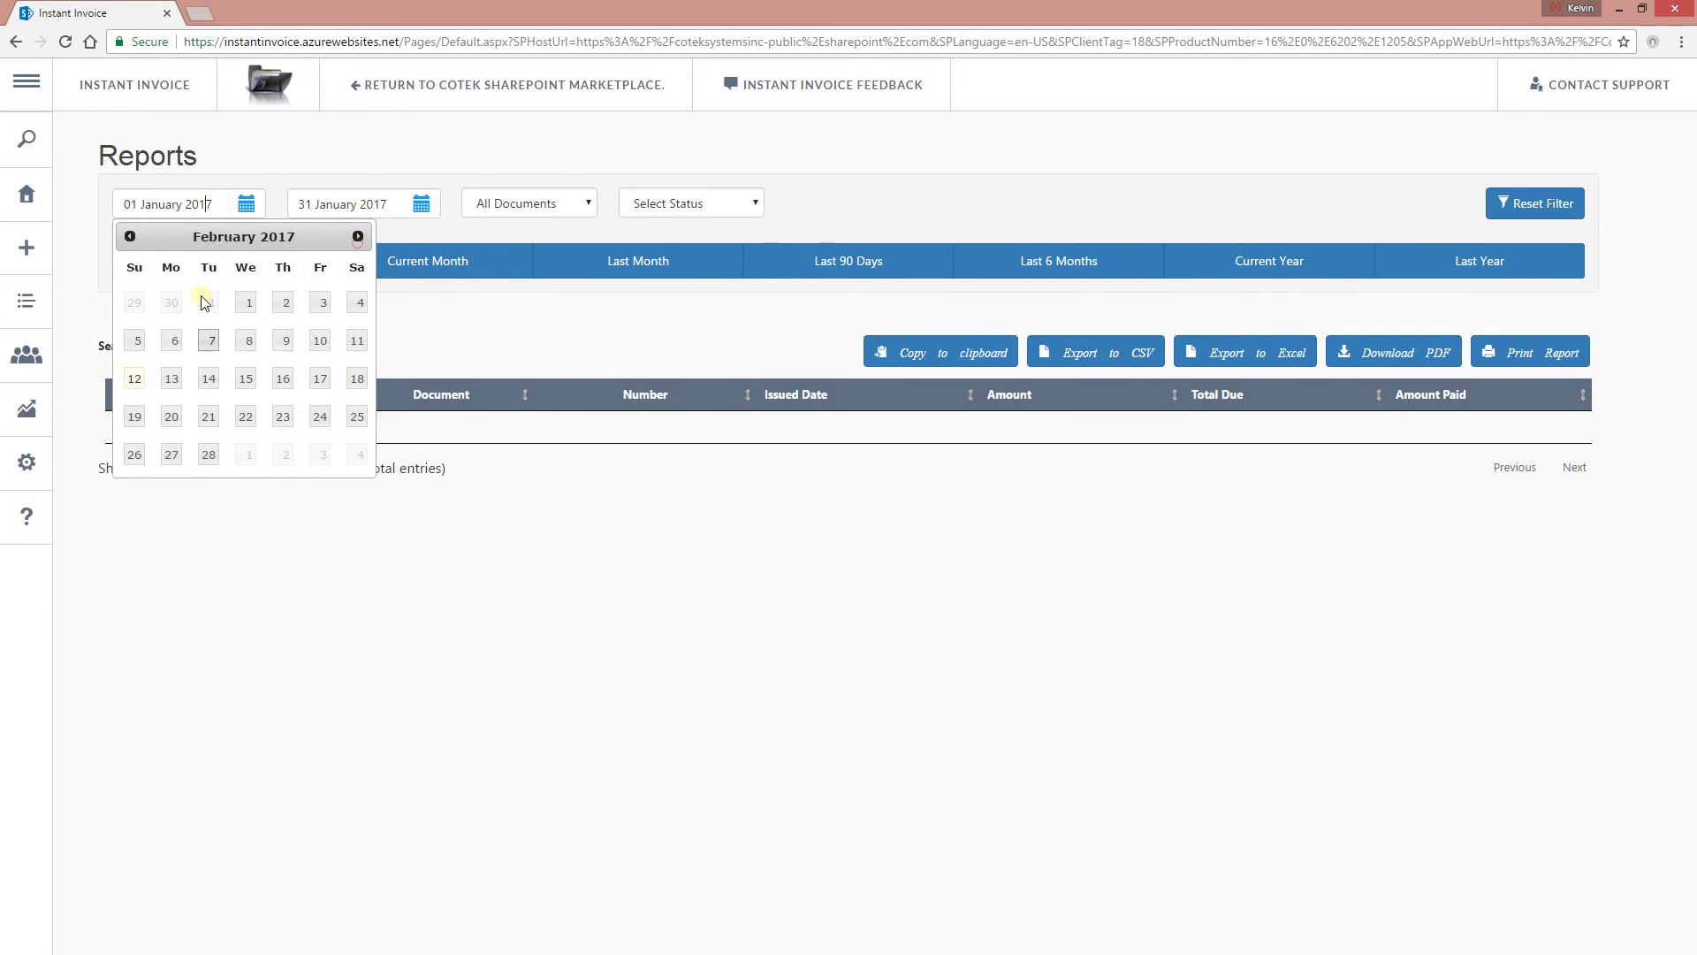
click(246, 302)
click(375, 202)
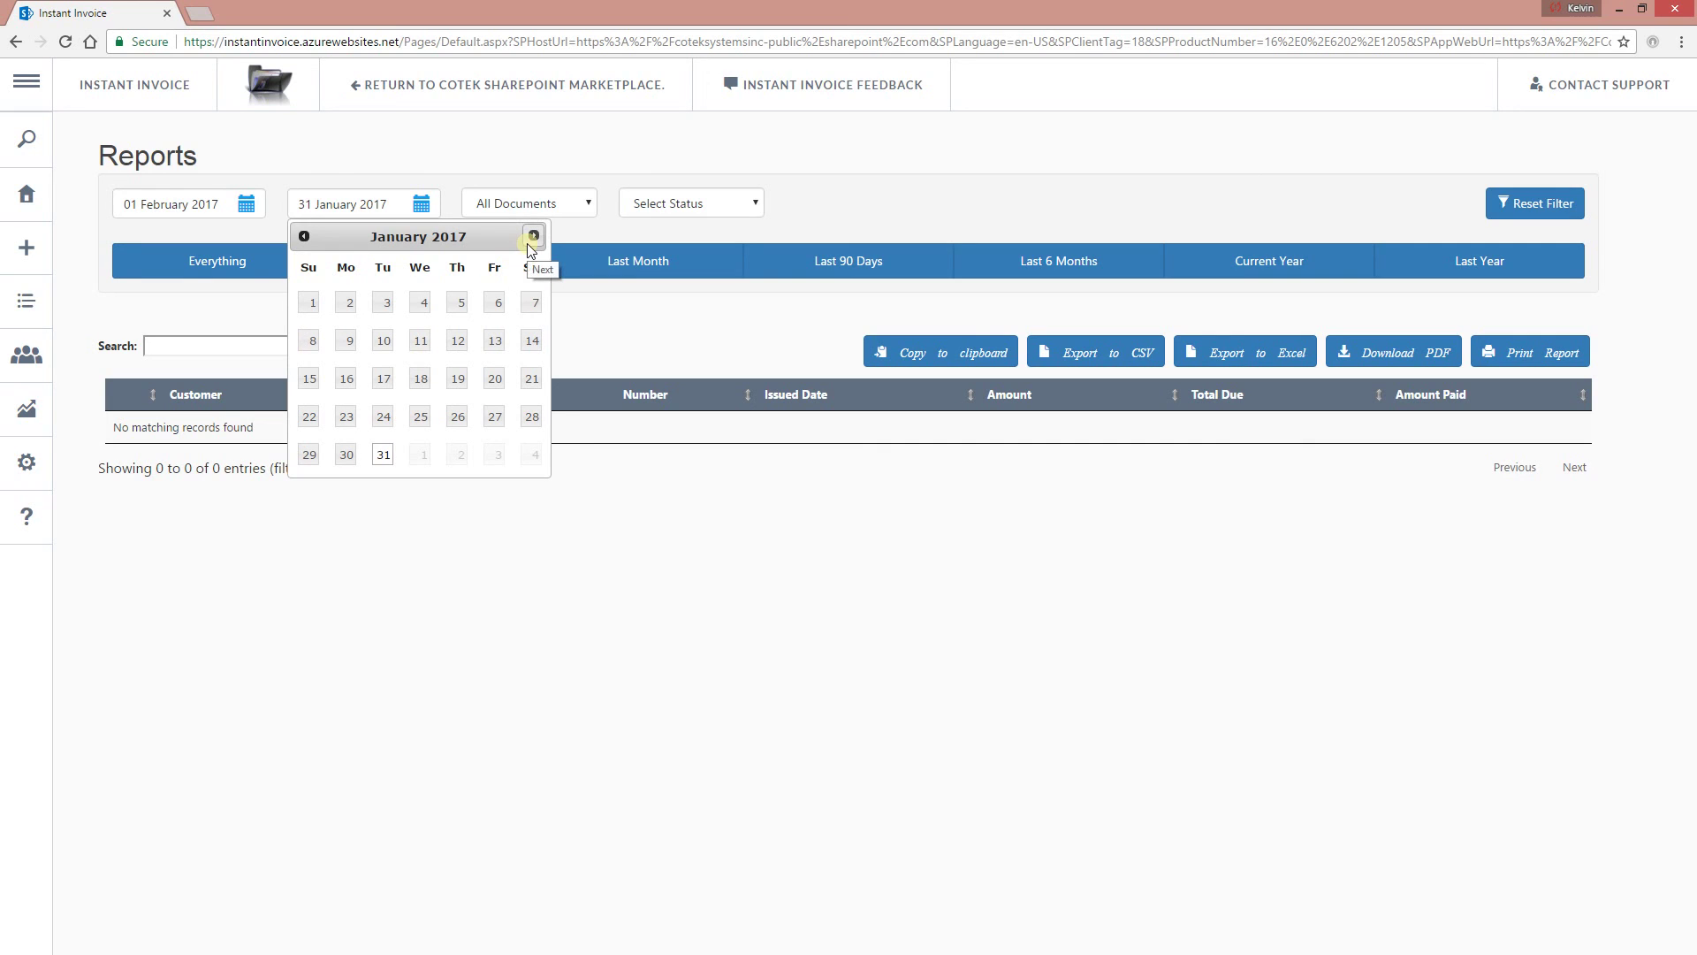
click(529, 244)
click(383, 459)
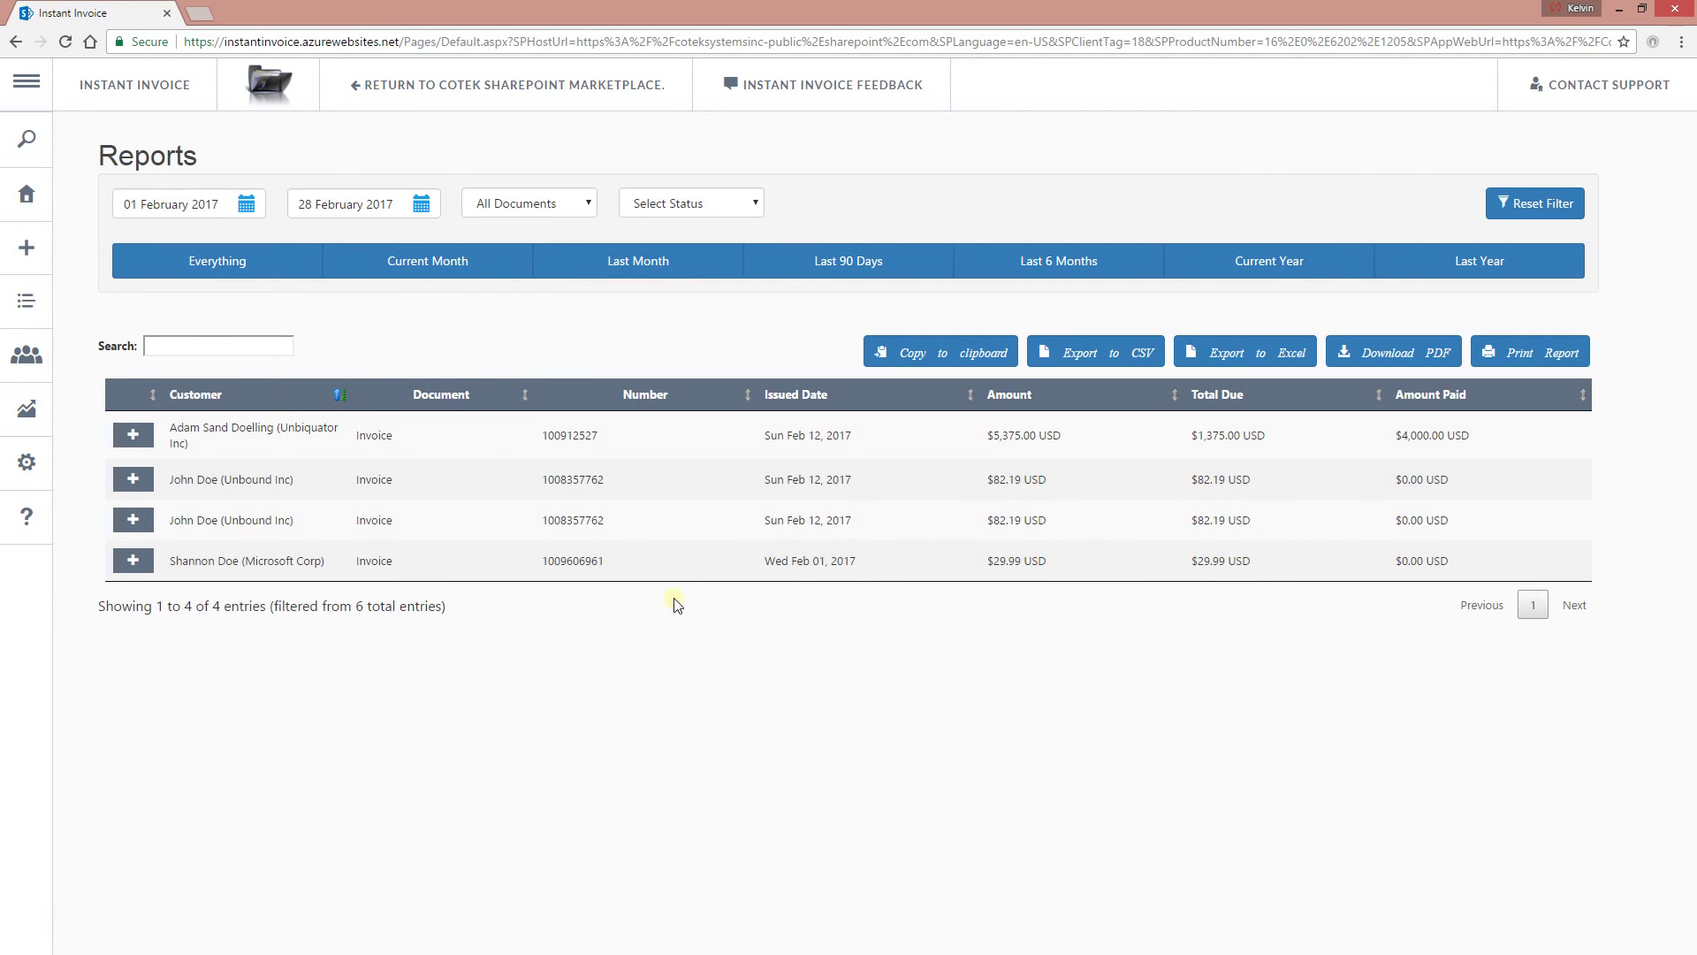
click(243, 270)
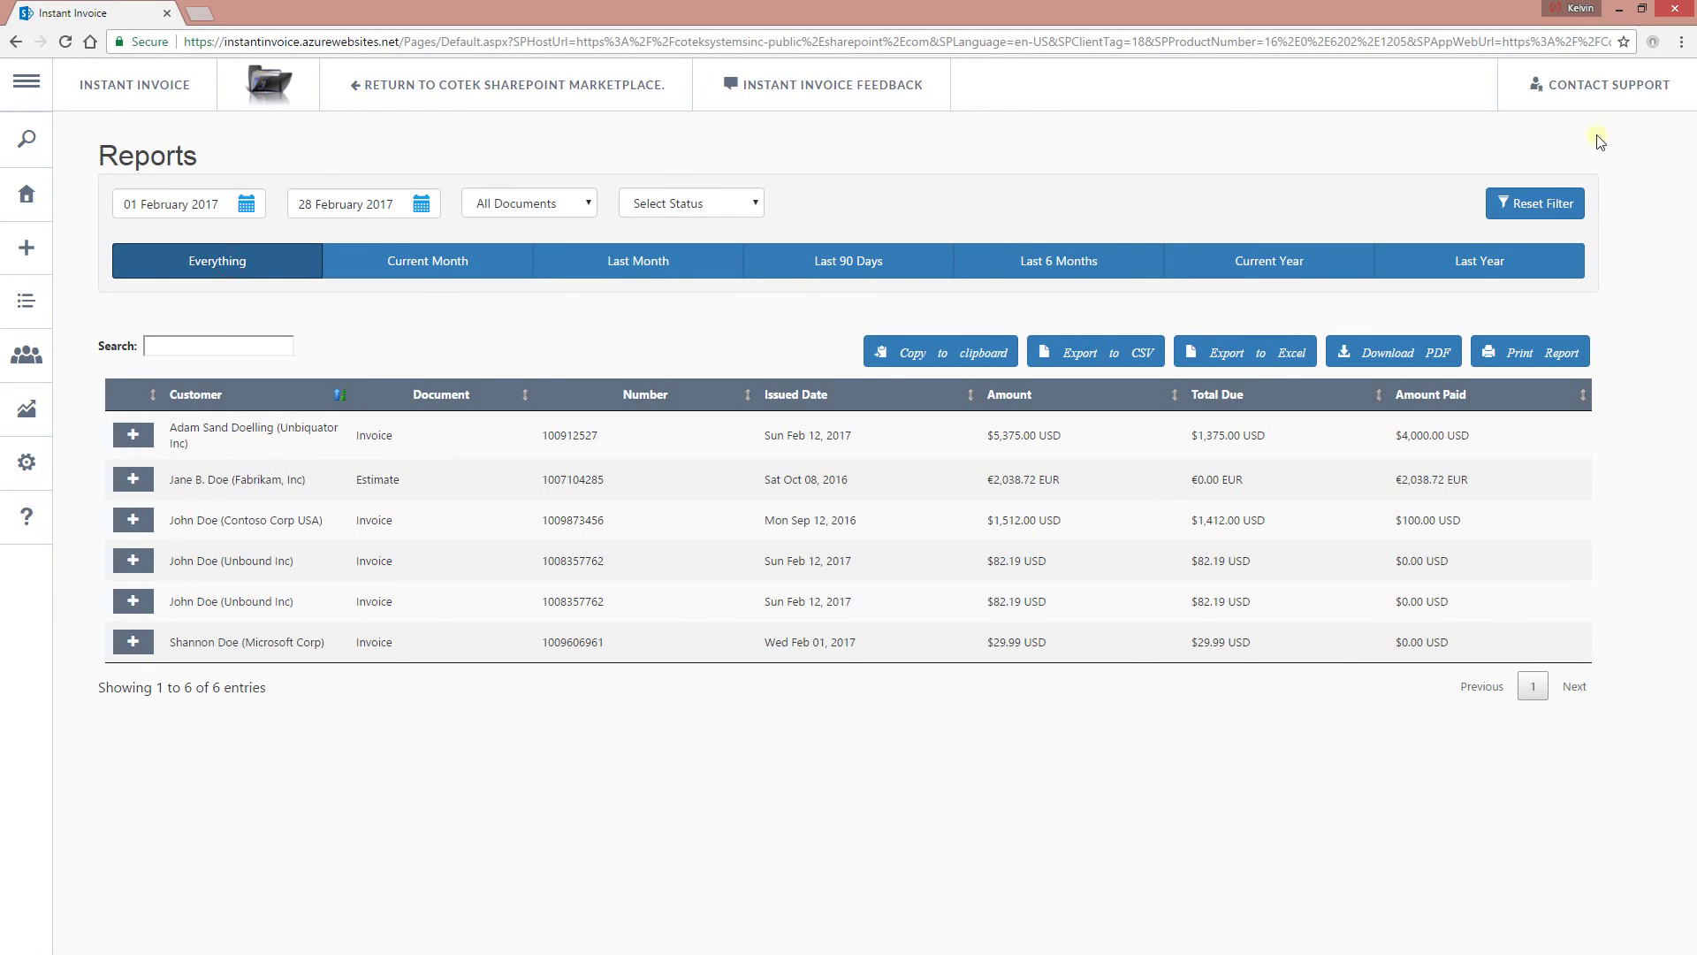
Try the Everything, Current Month, Last Month, Last 90 Days, Last 6 Months, Current Year and Last Year filters.
click(221, 261)
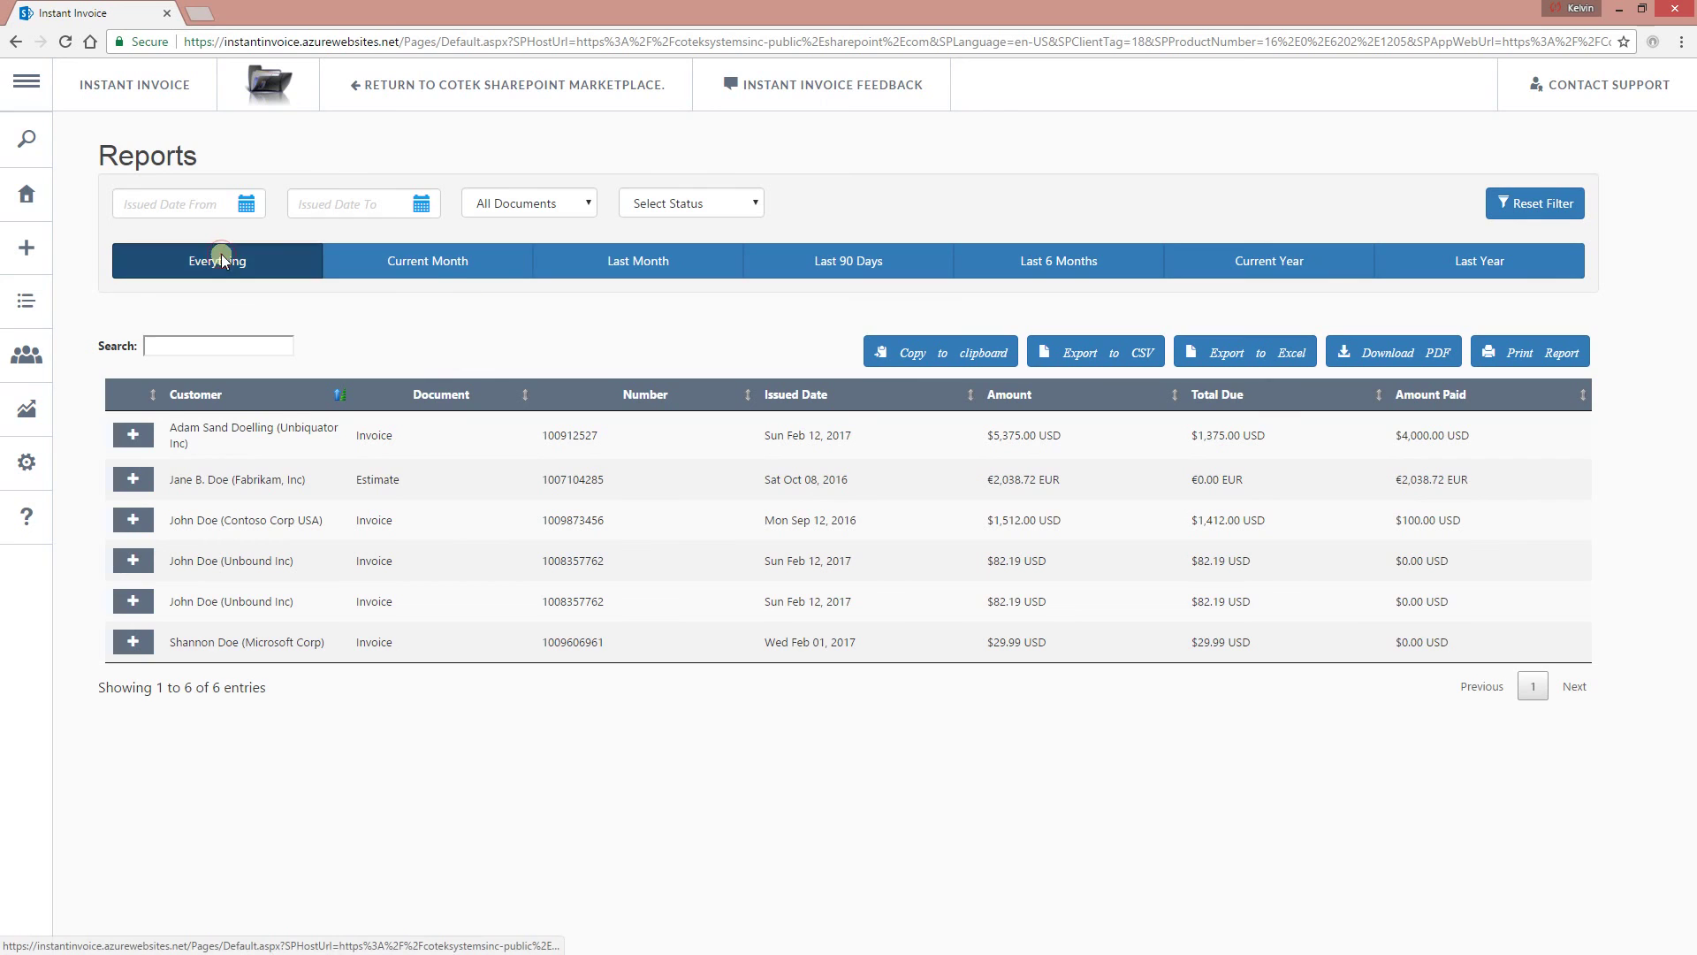
click(446, 277)
click(599, 266)
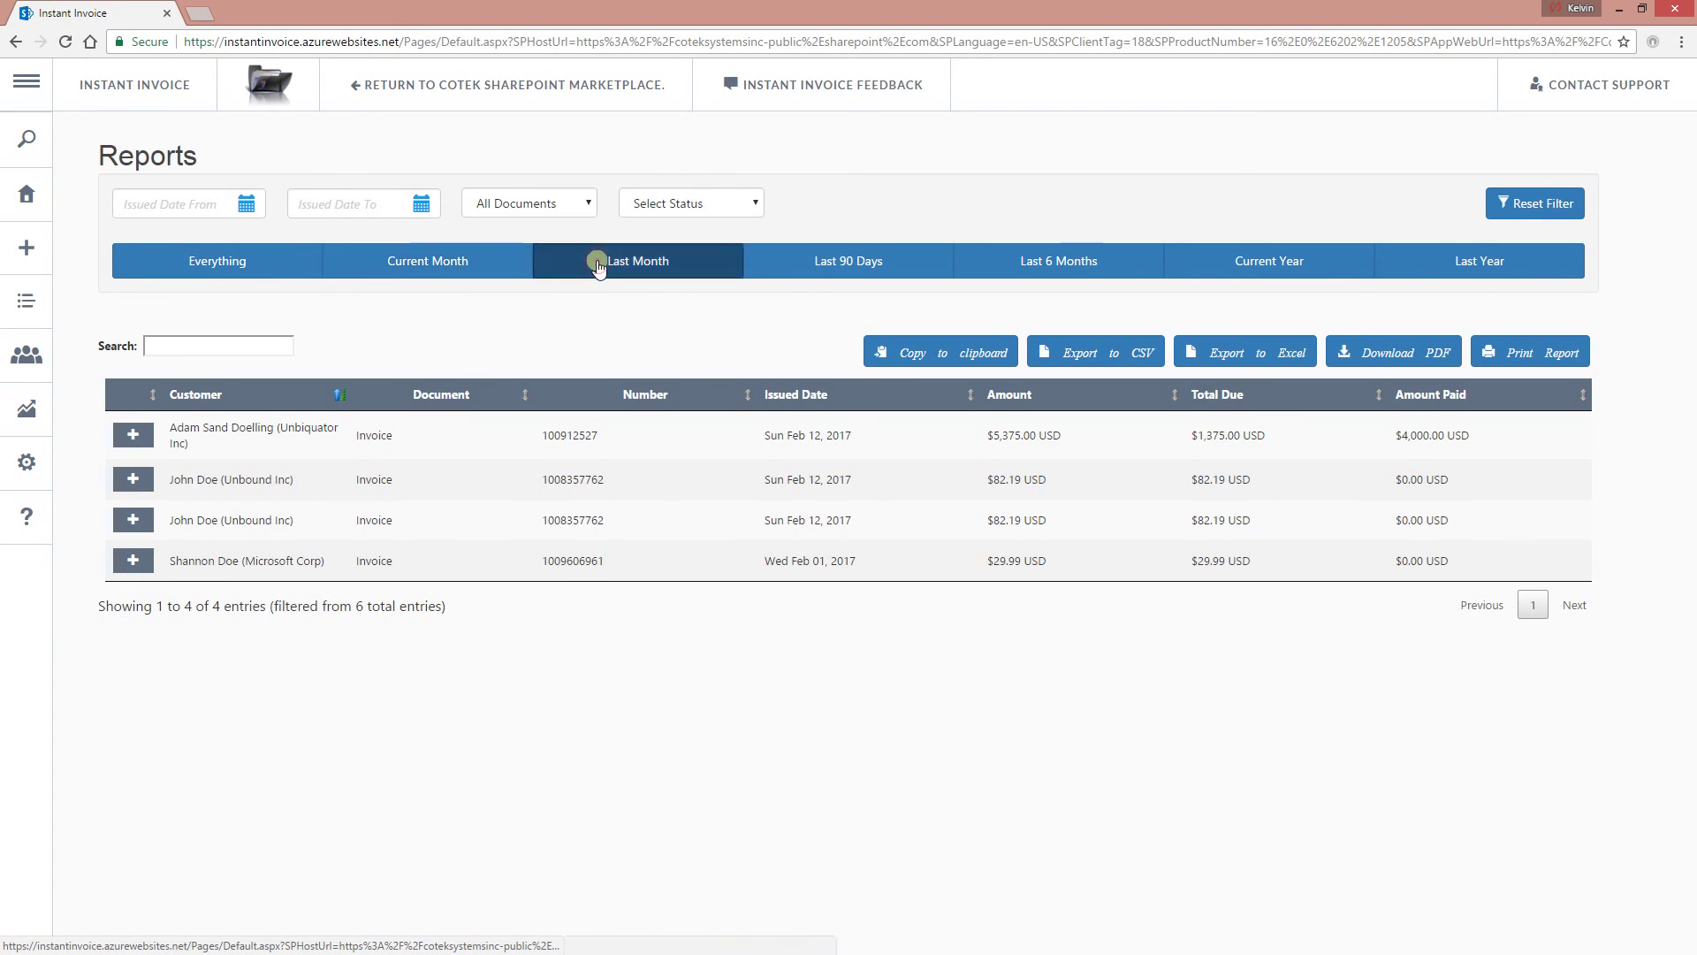
click(818, 265)
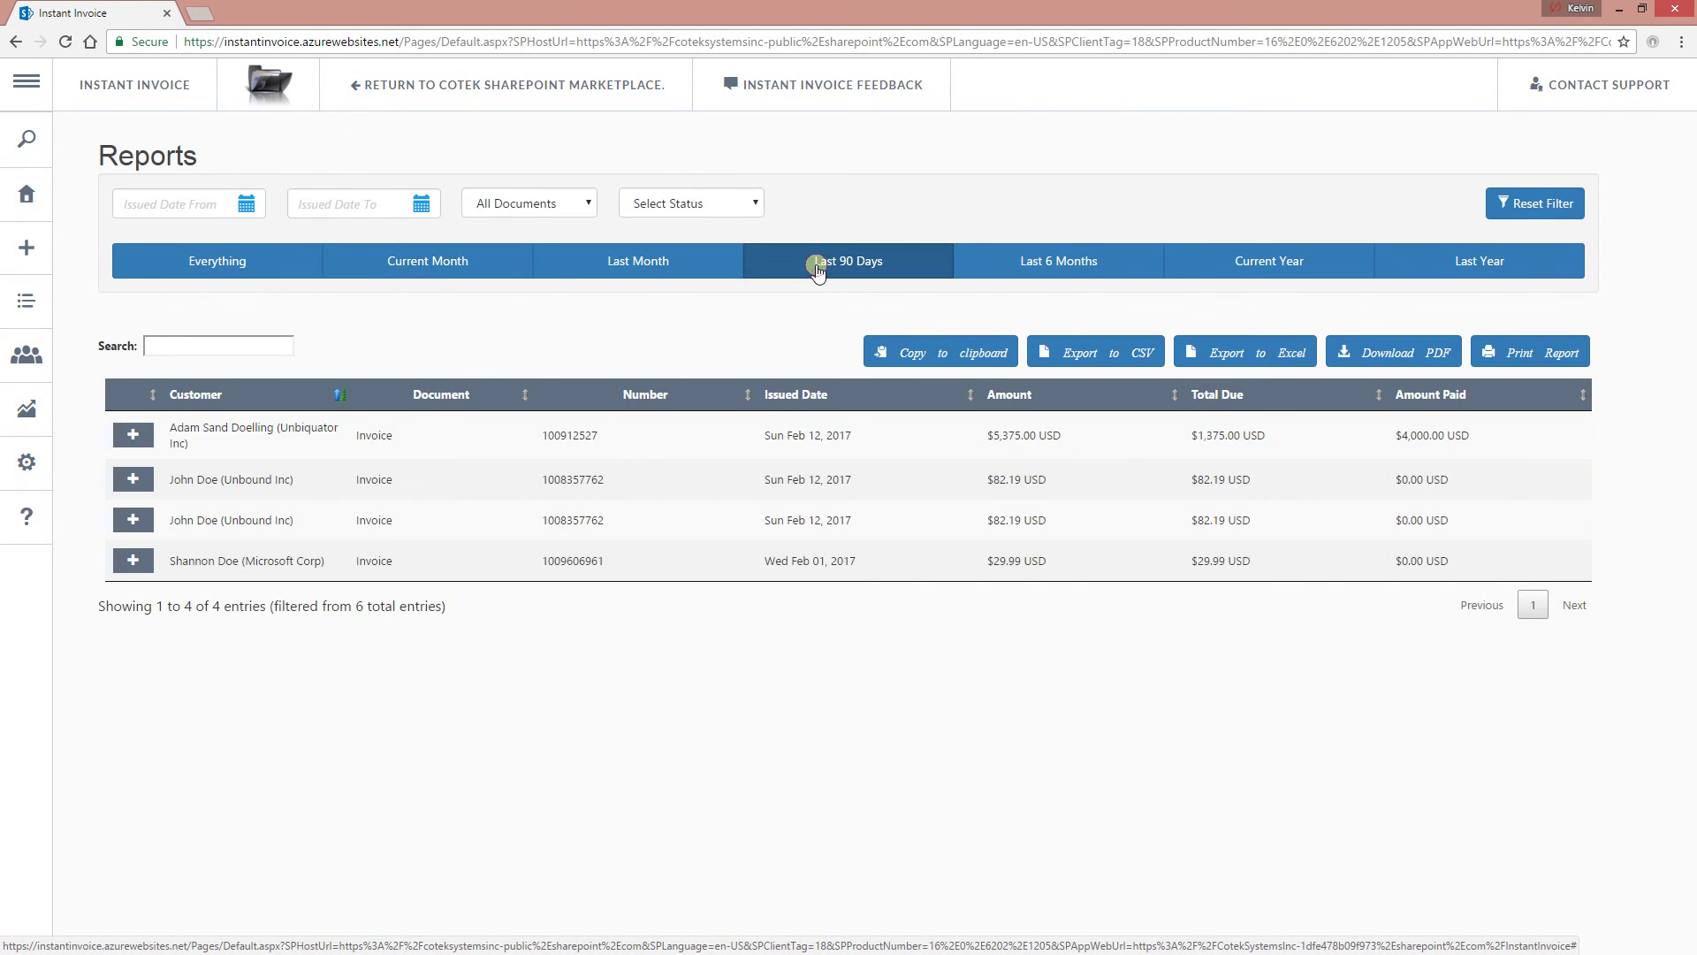
click(1015, 264)
click(1198, 269)
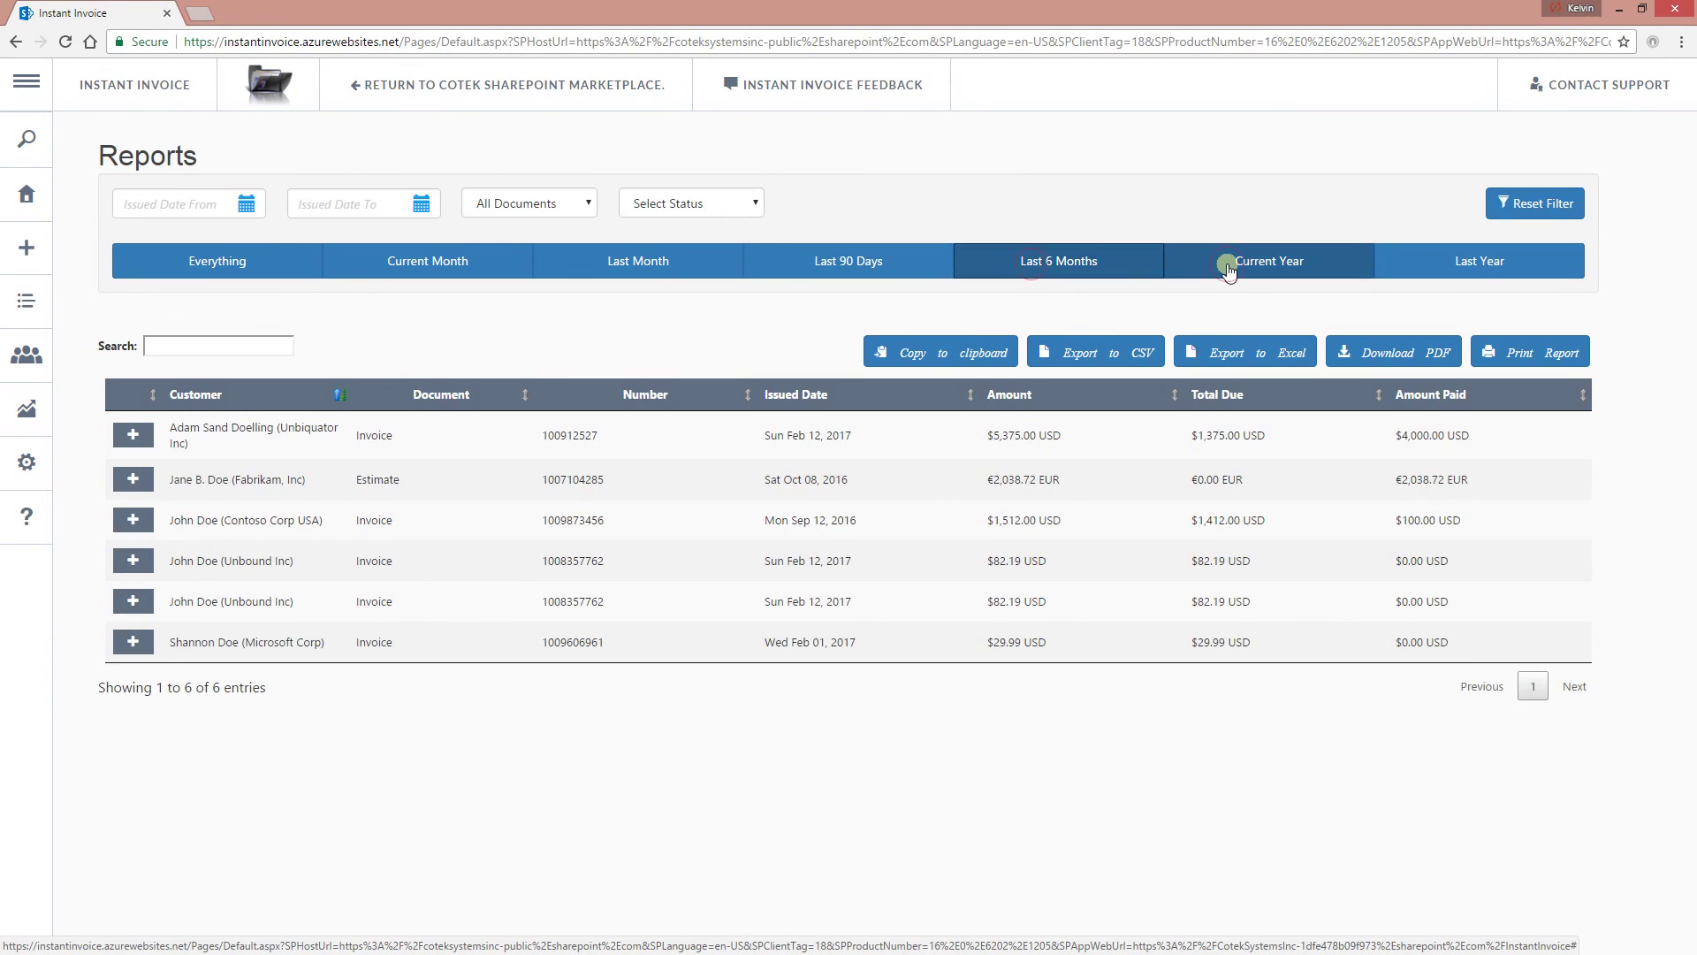
click(1476, 272)
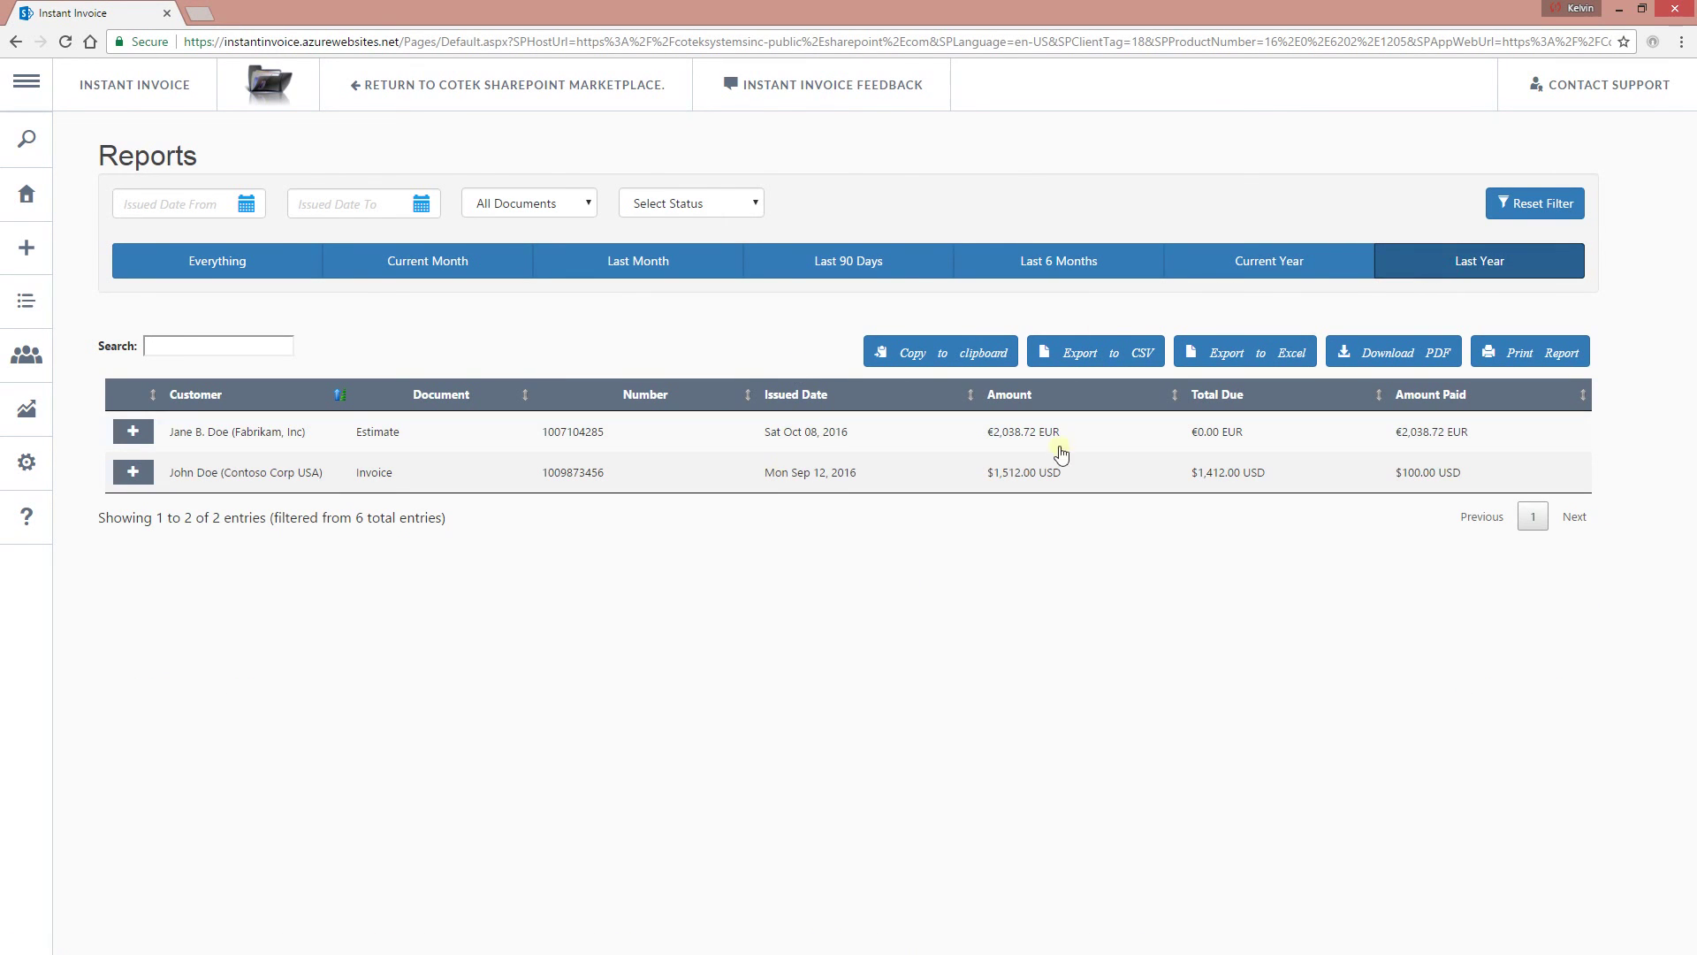
Return to the Current Year period and expand the second document's report details.
click(1273, 258)
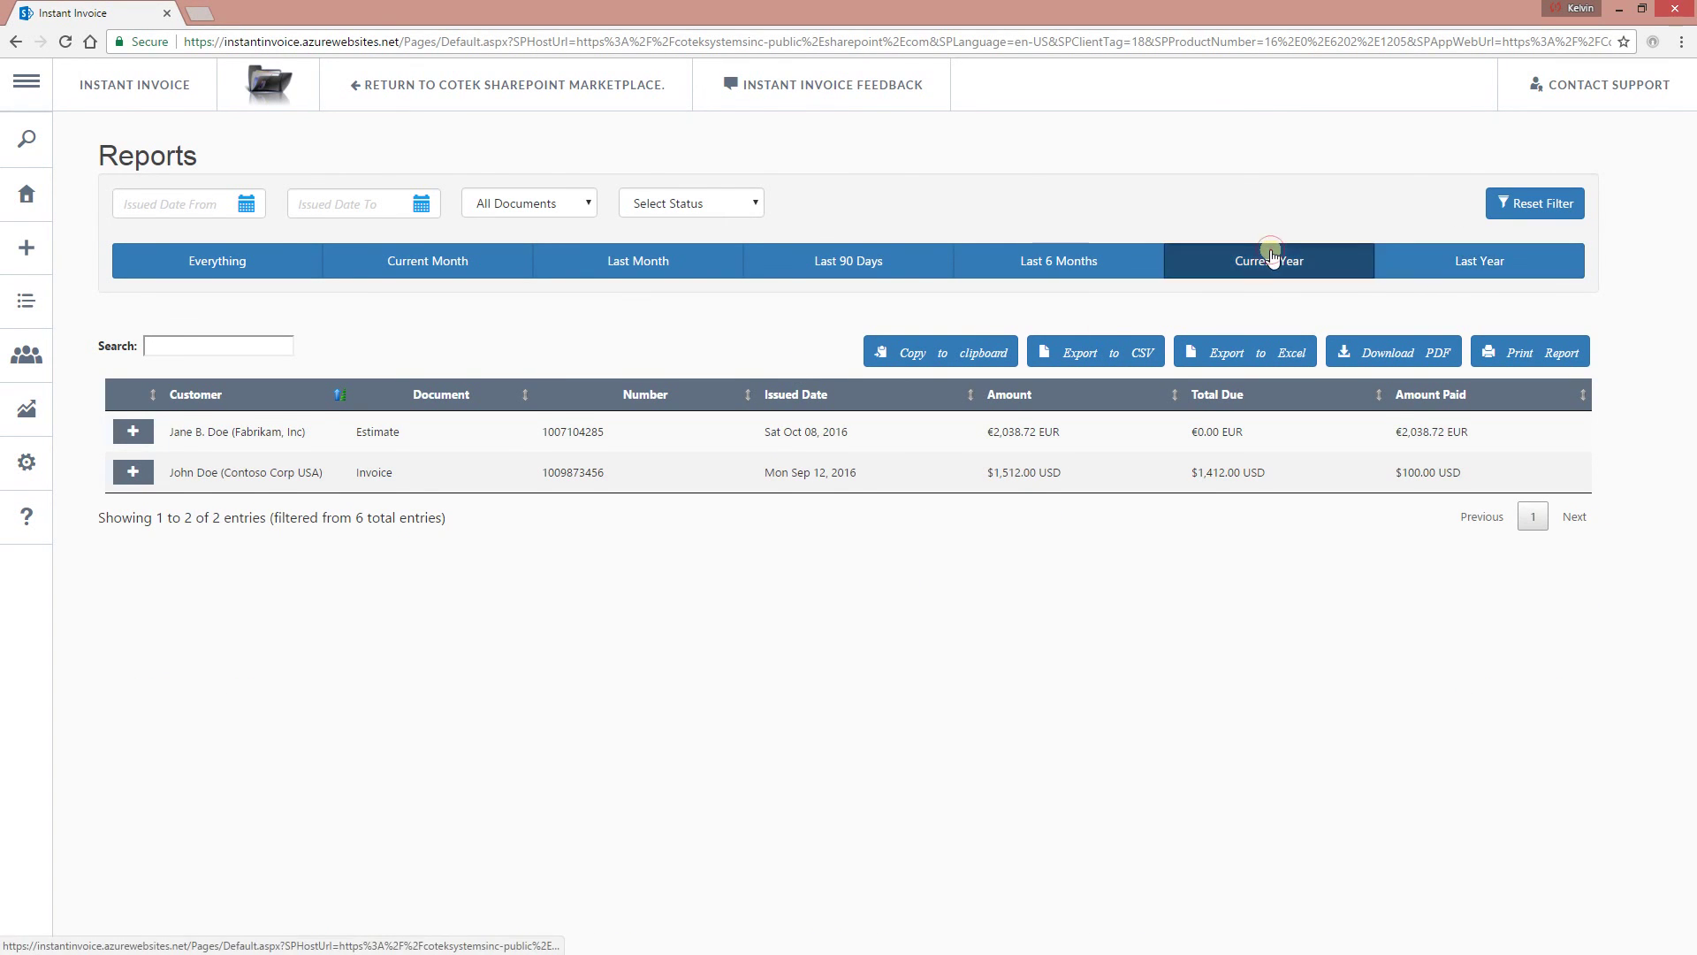
click(140, 467)
click(943, 352)
Copy the four filtered report rows to the clipboard and launch Excel.
click(230, 473)
click(975, 358)
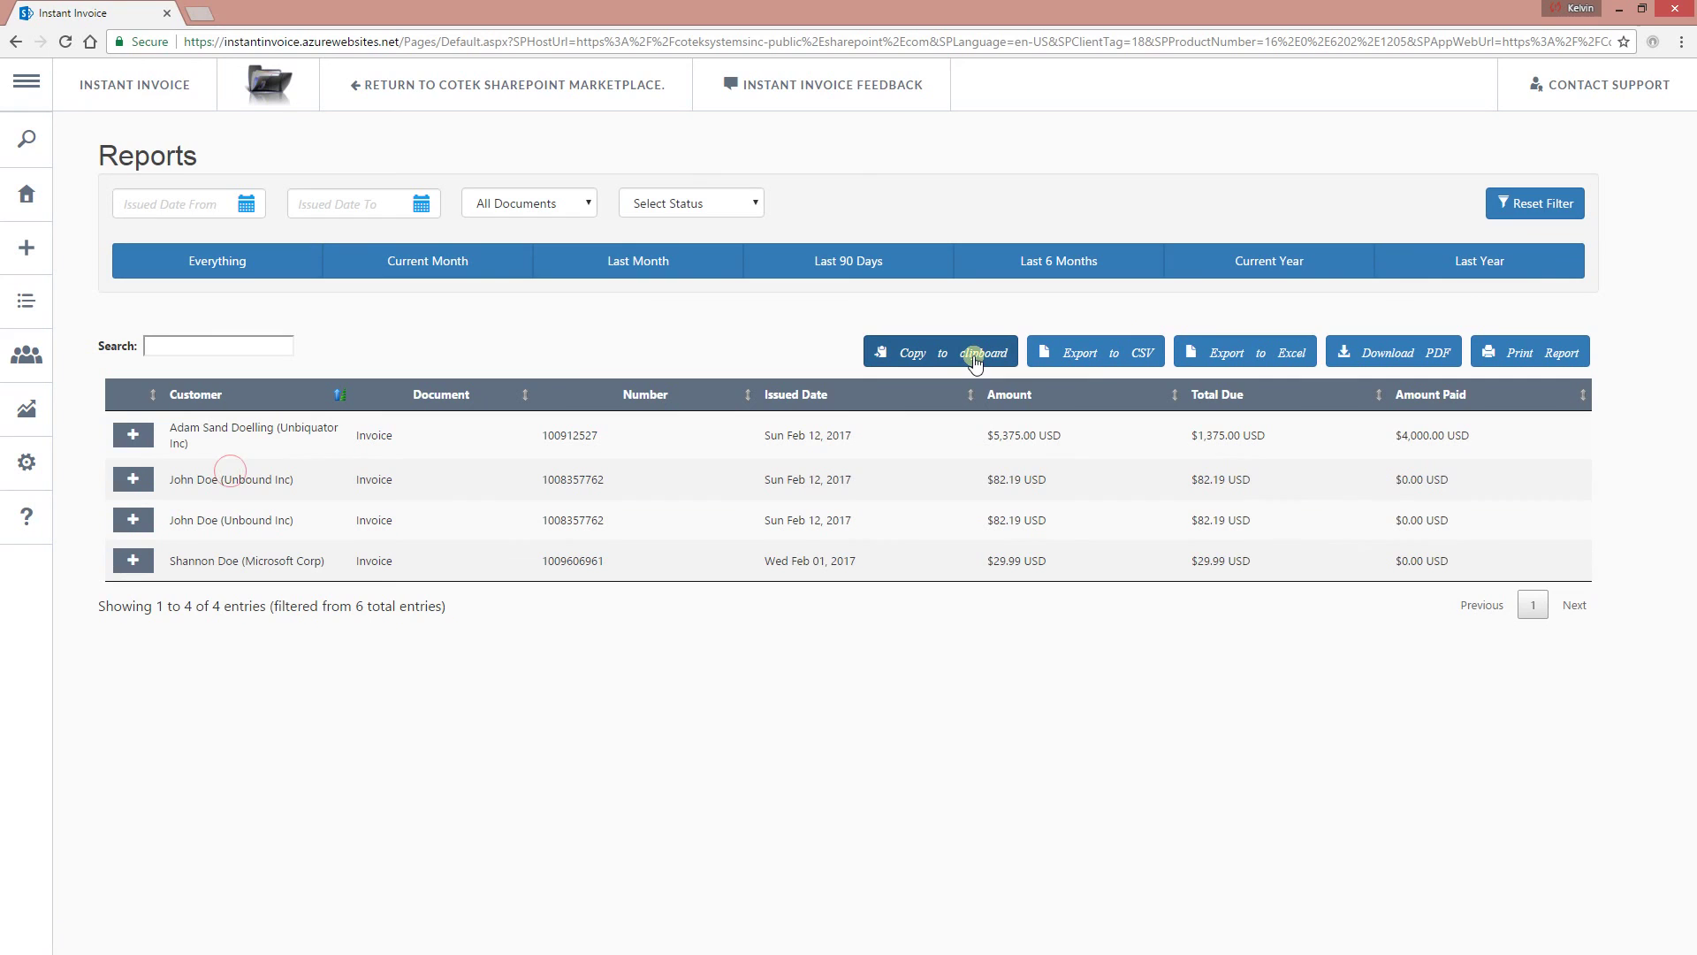
click(946, 354)
mouse_move(4, 950)
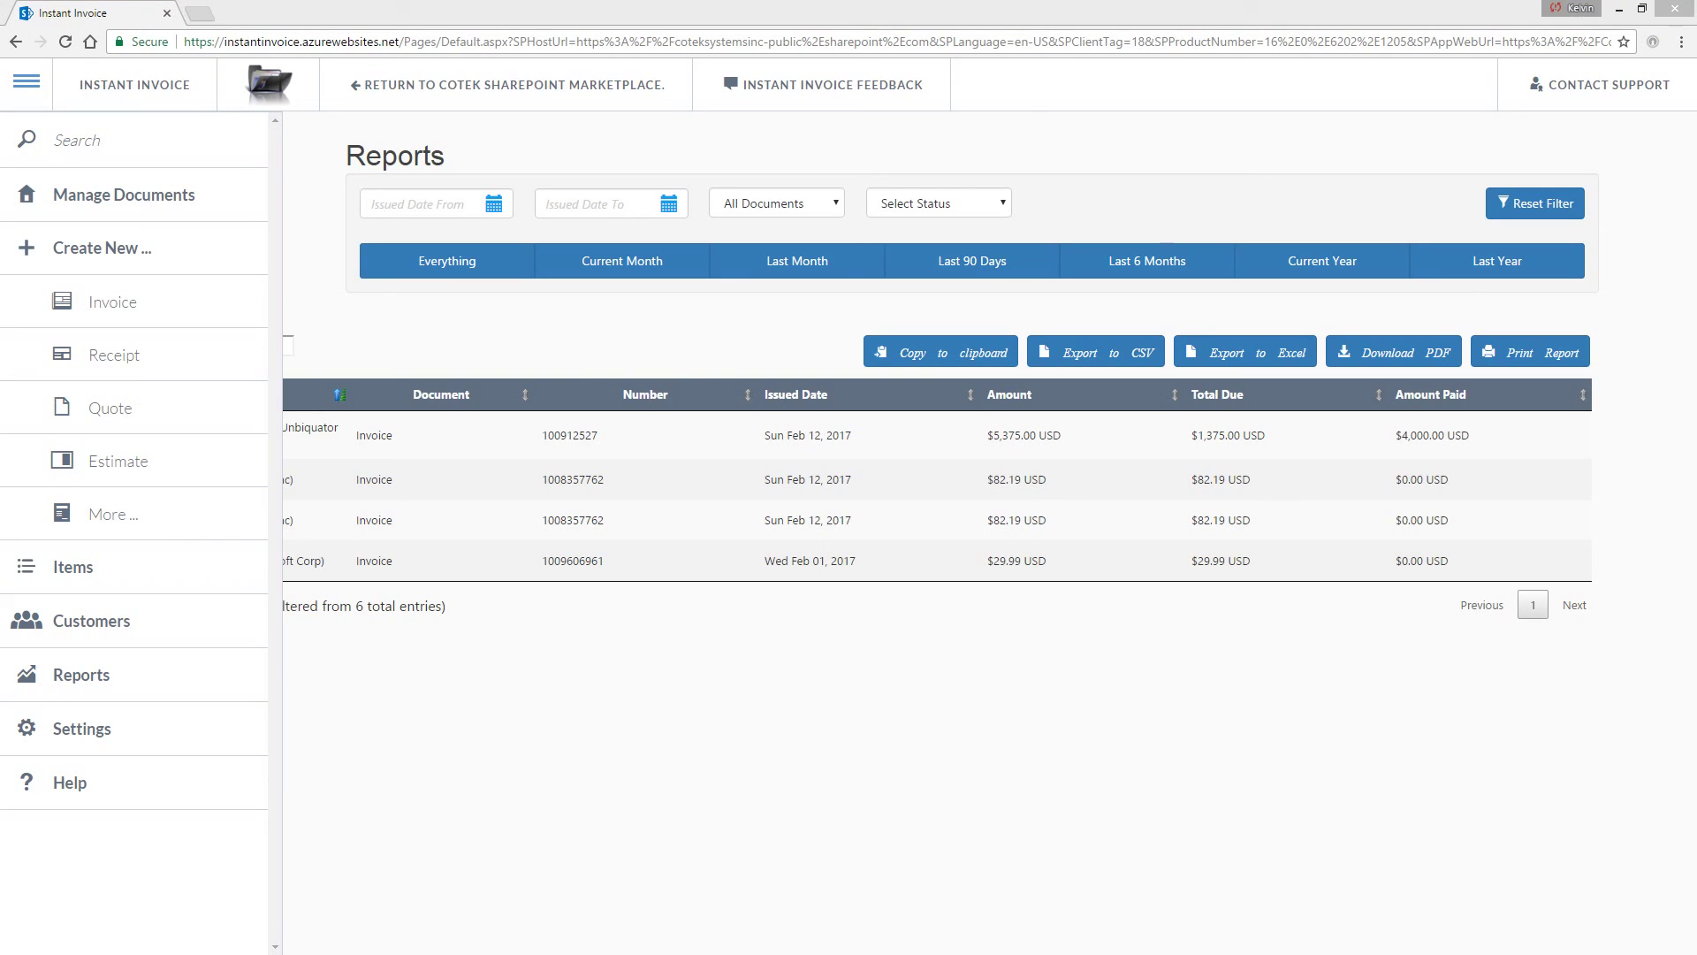
click(27, 82)
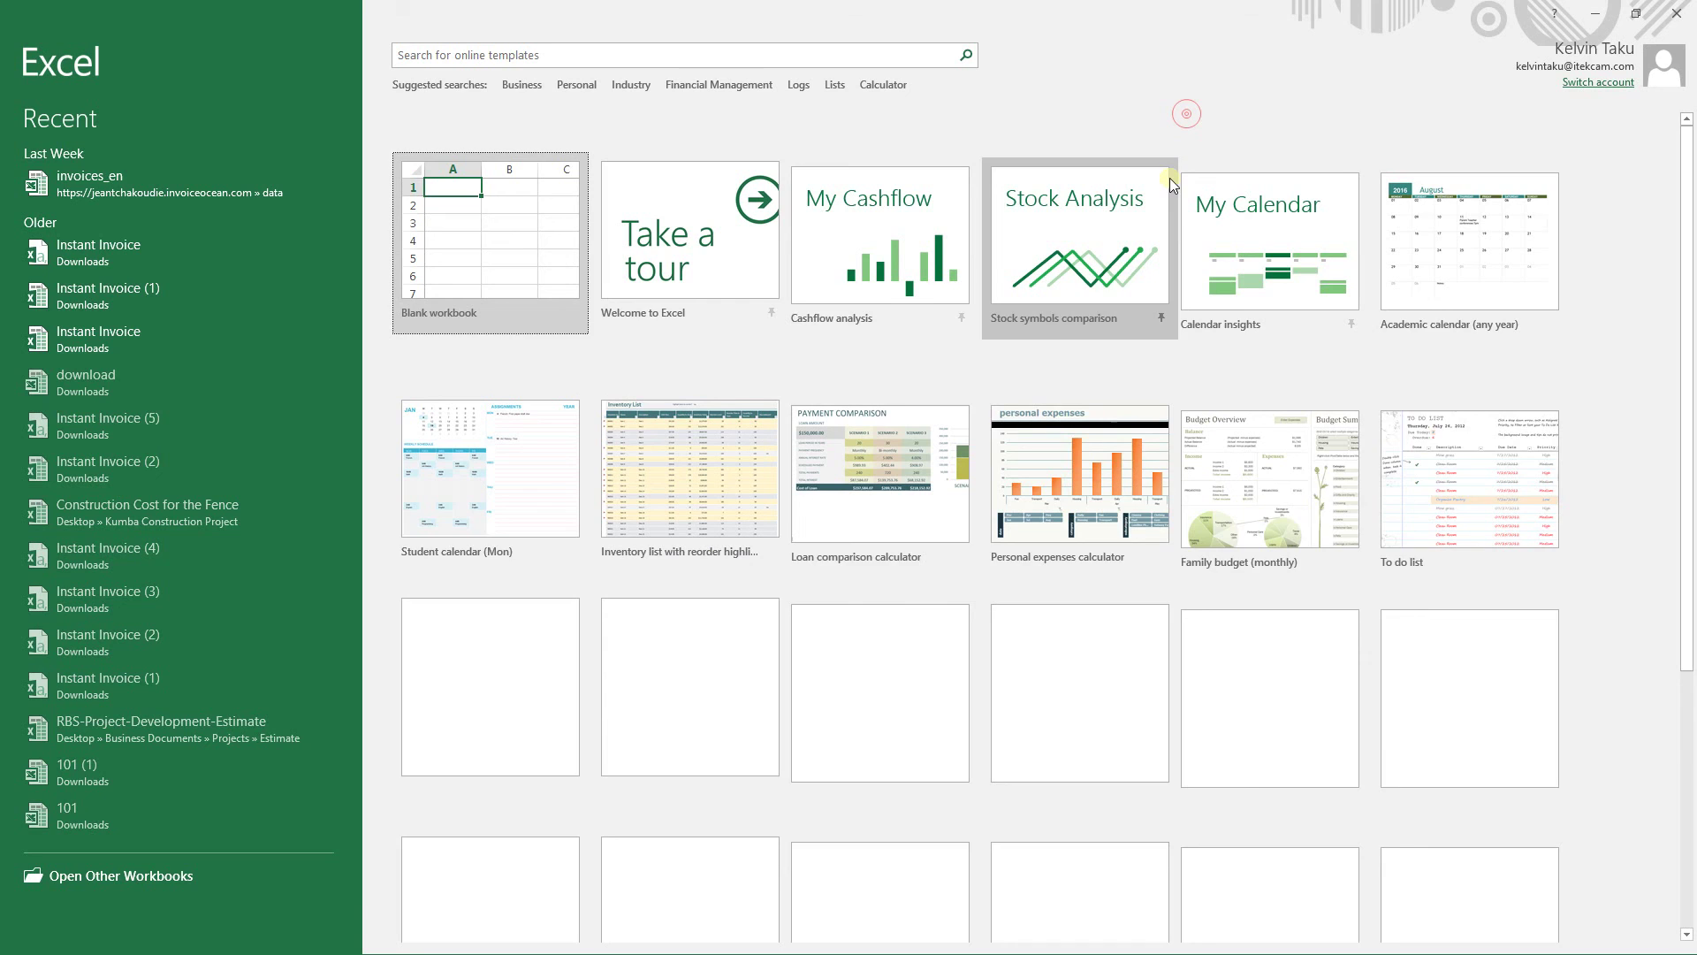
Paste the four copied report rows into a blank Excel workbook, then close it unsaved.
click(493, 266)
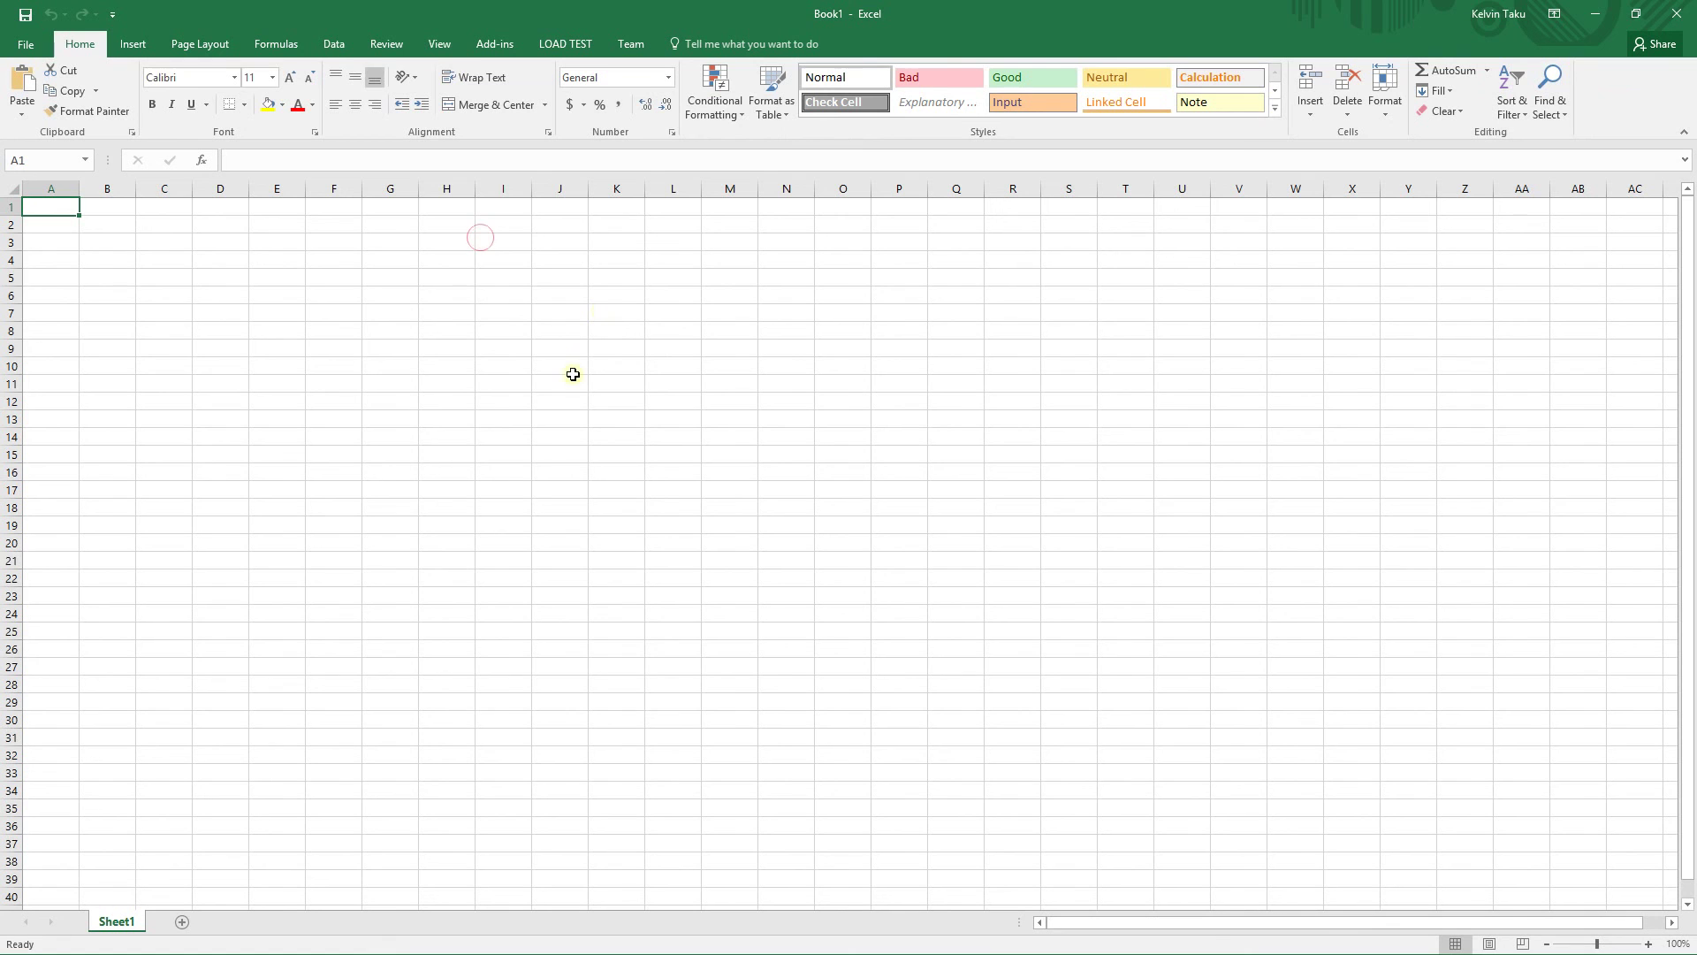
key(ctrl+v)
click(656, 452)
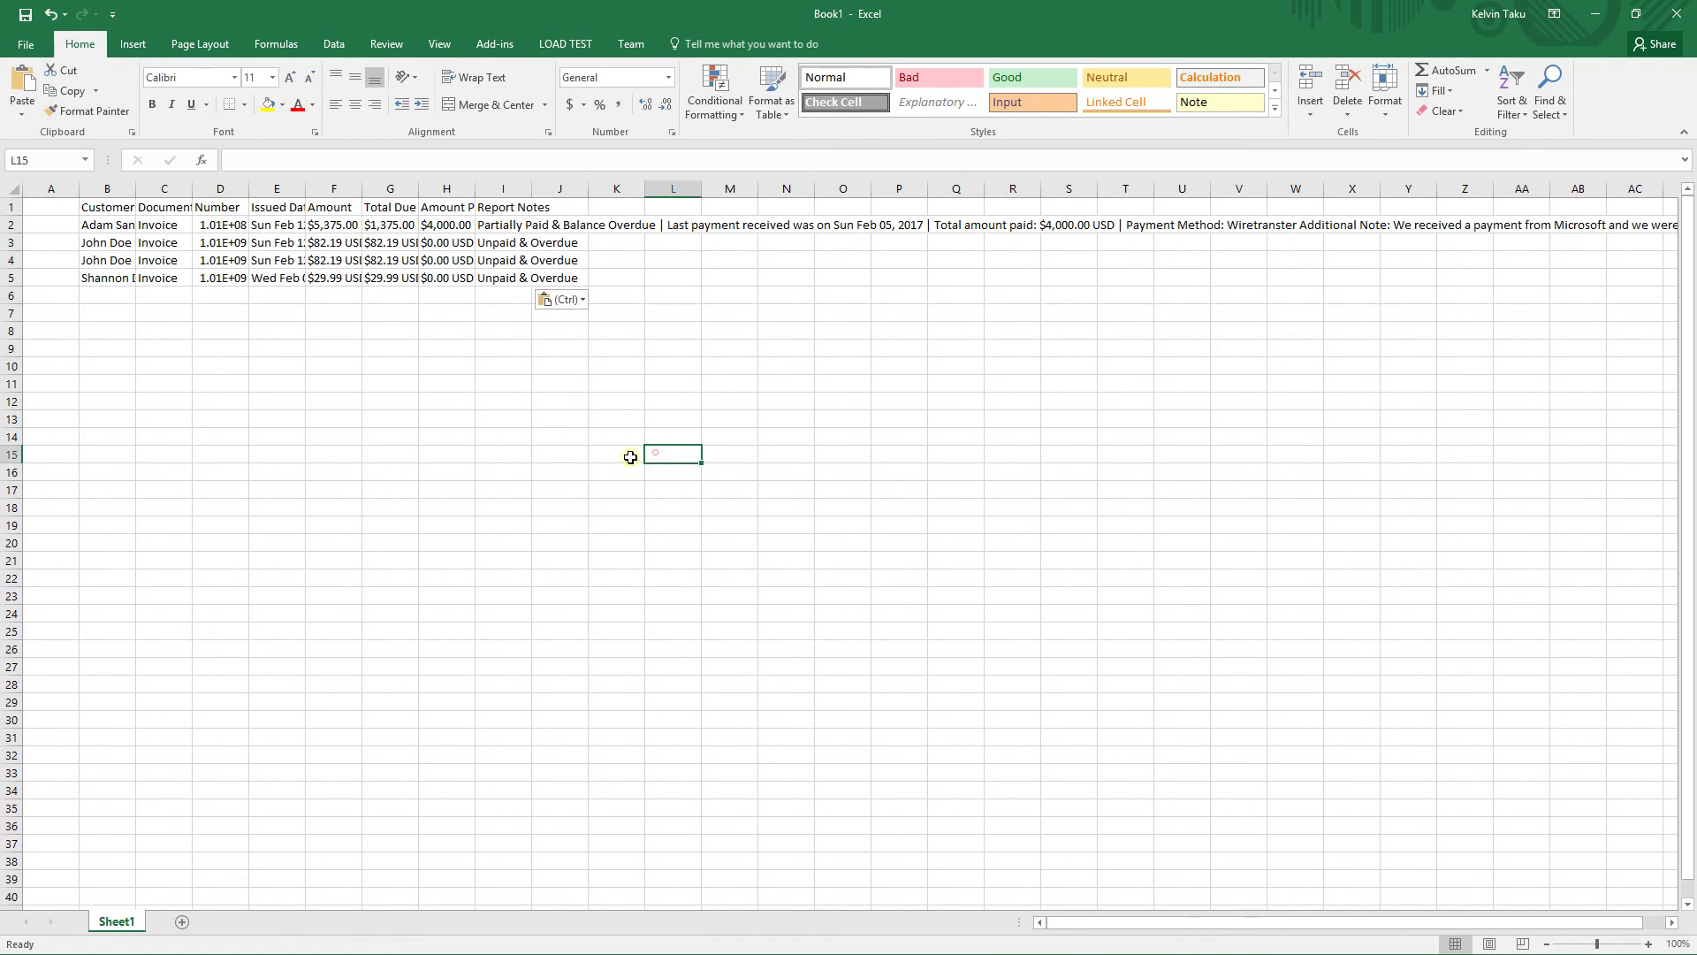
click(1677, 14)
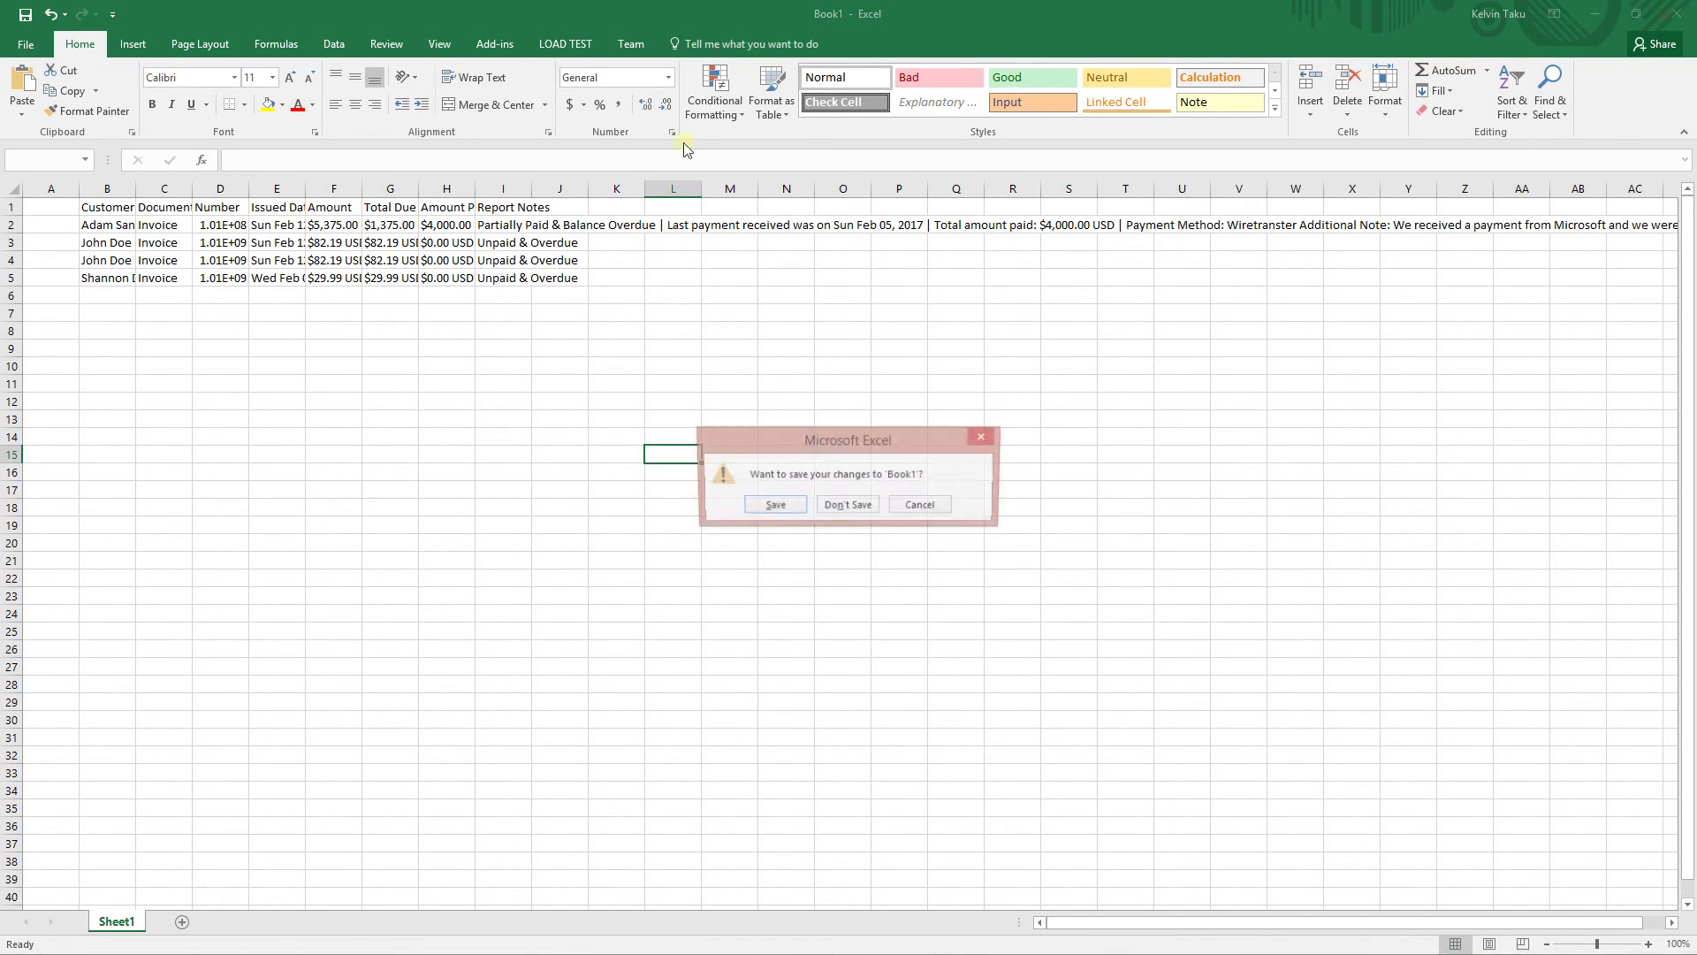
click(846, 506)
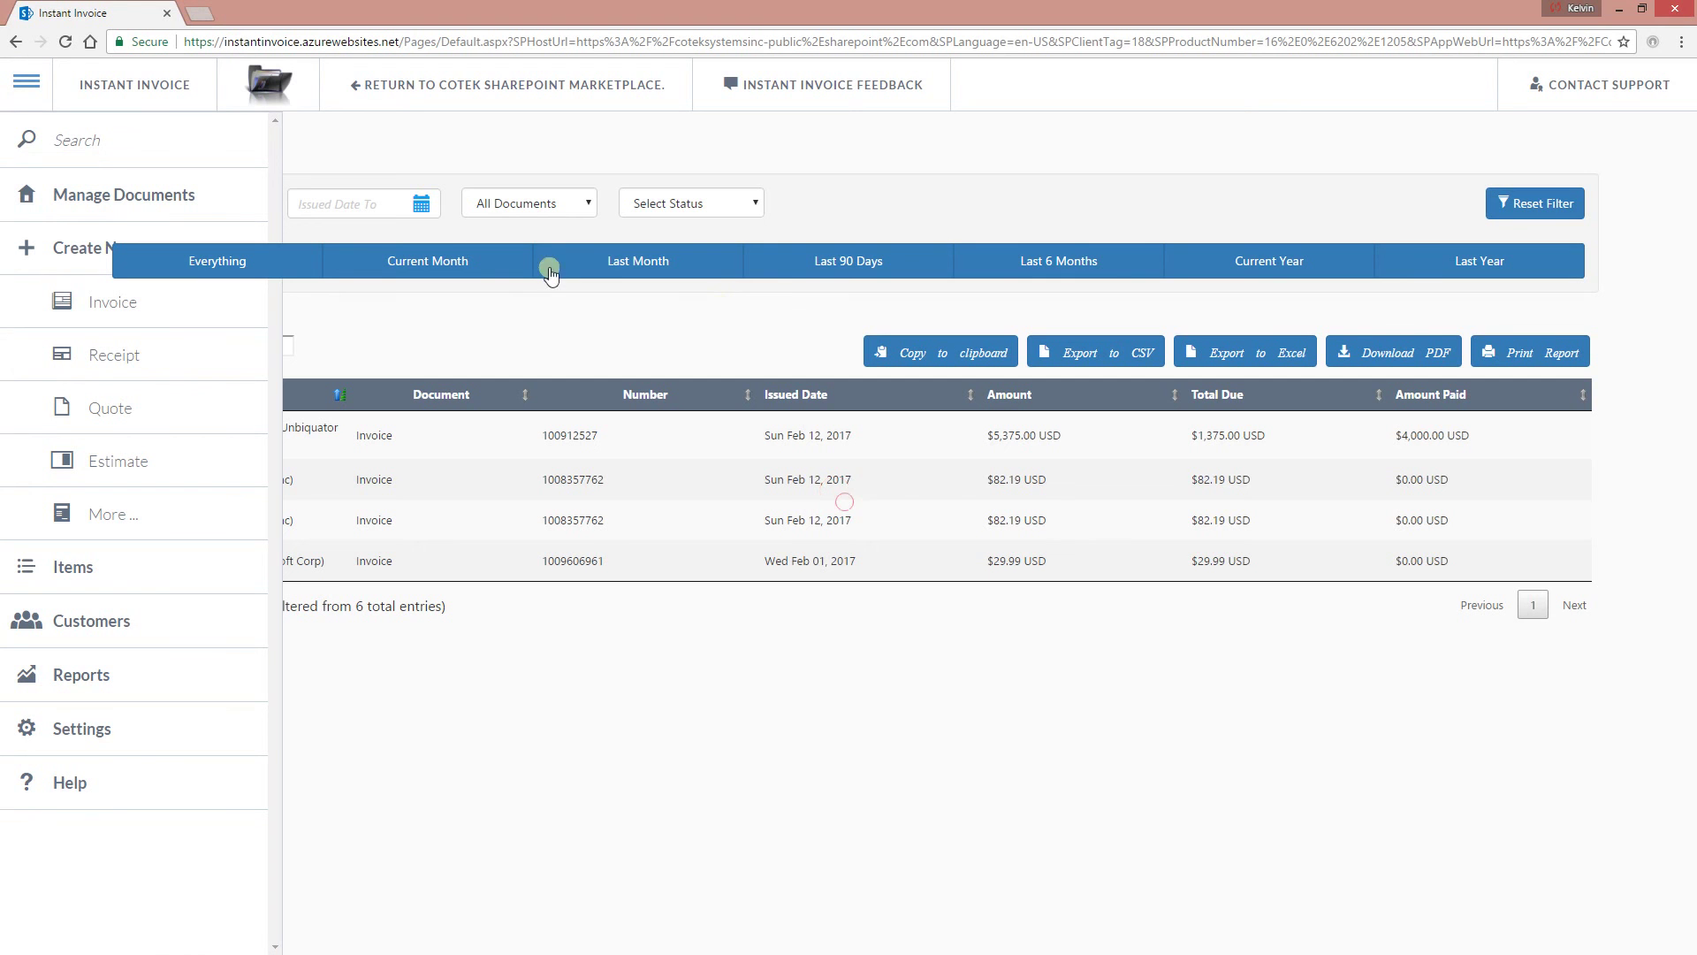
Export the filtered report to CSV and Excel, download it as PDF, and open that PDF.
click(1071, 357)
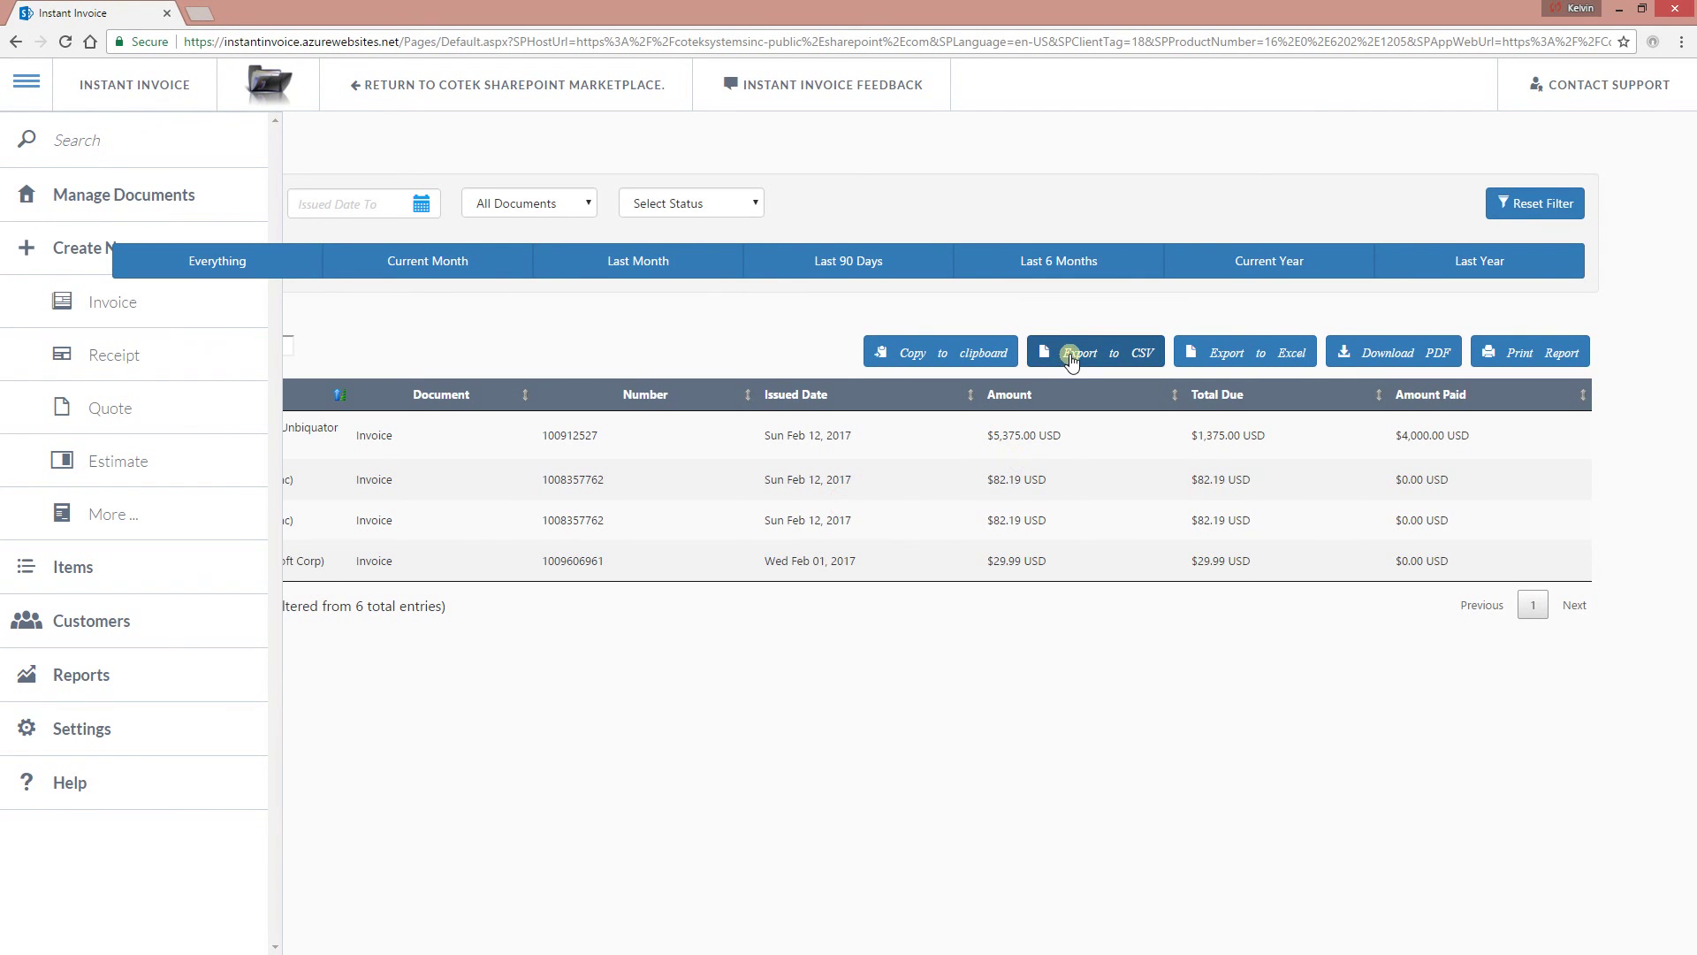
click(1189, 358)
click(1349, 356)
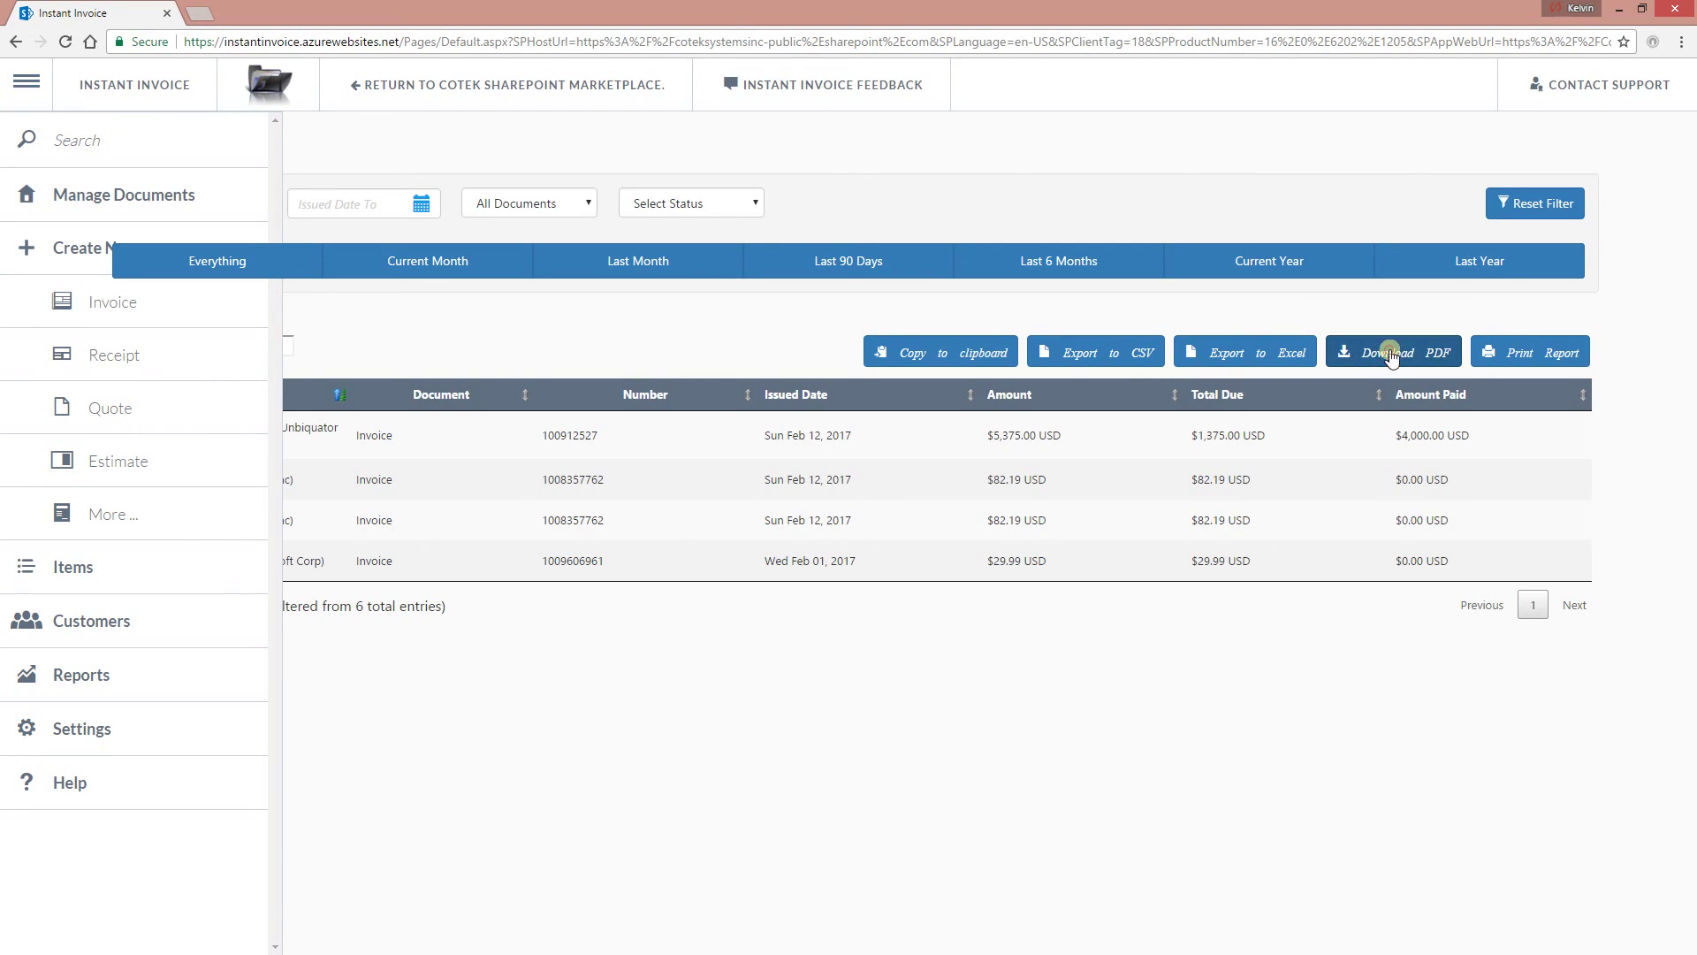
click(97, 937)
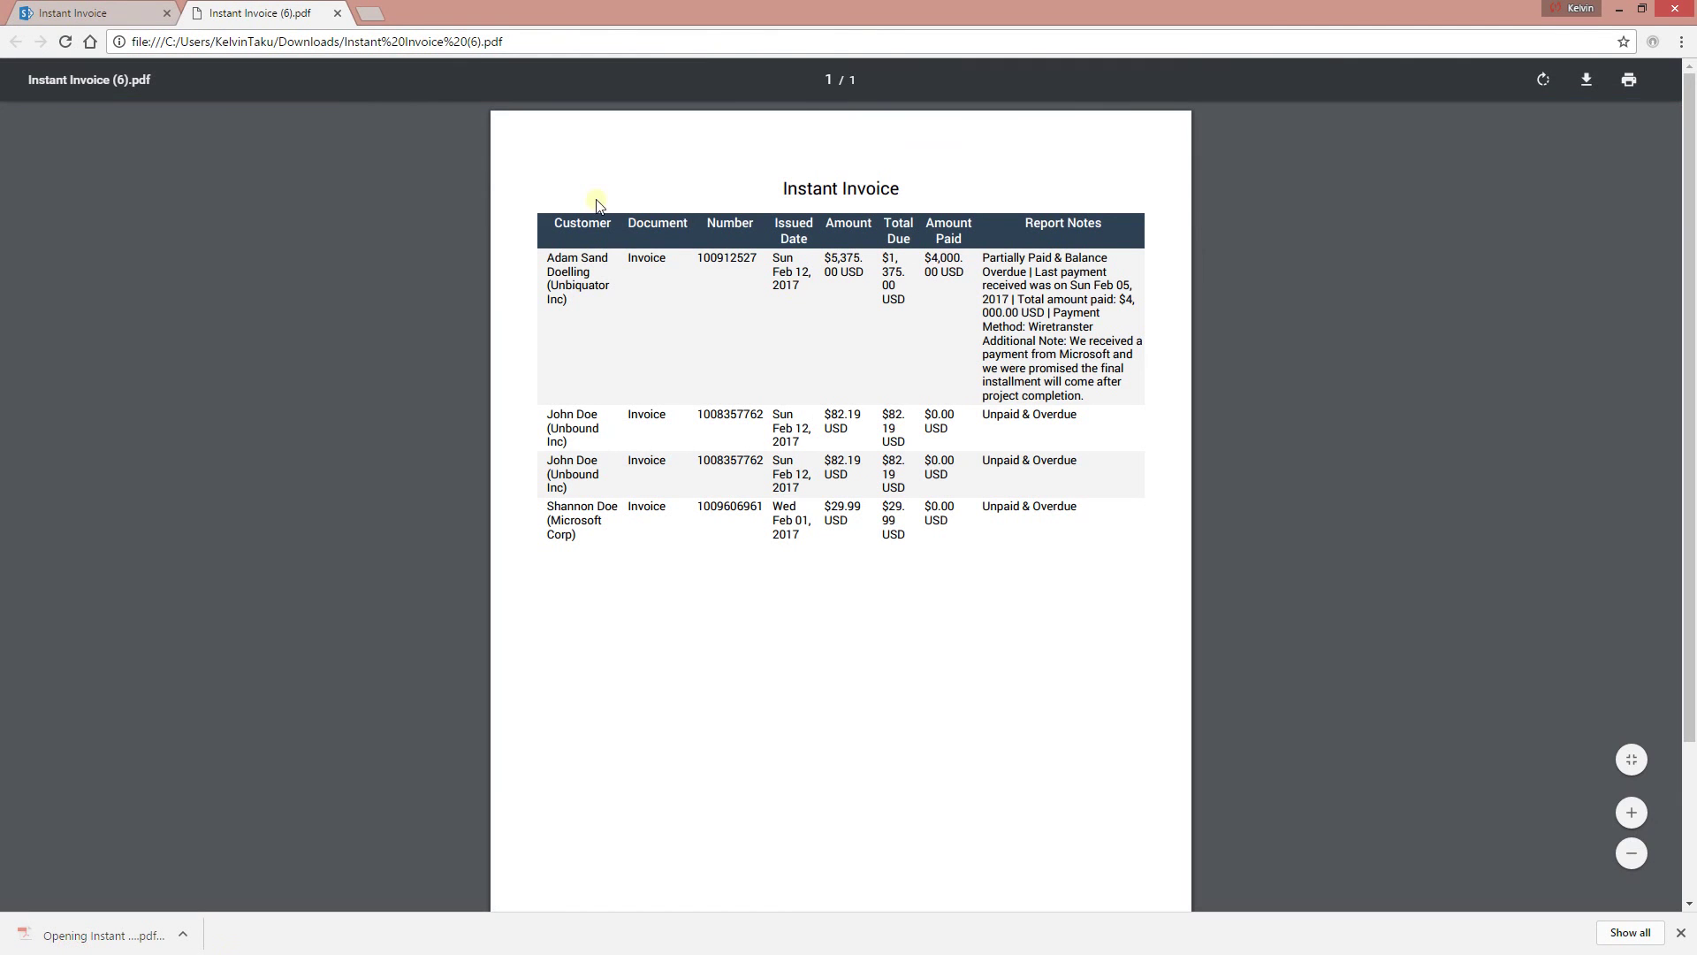
Close the report PDF and go to Instant Invoice's Settings page via the sidebar.
click(337, 12)
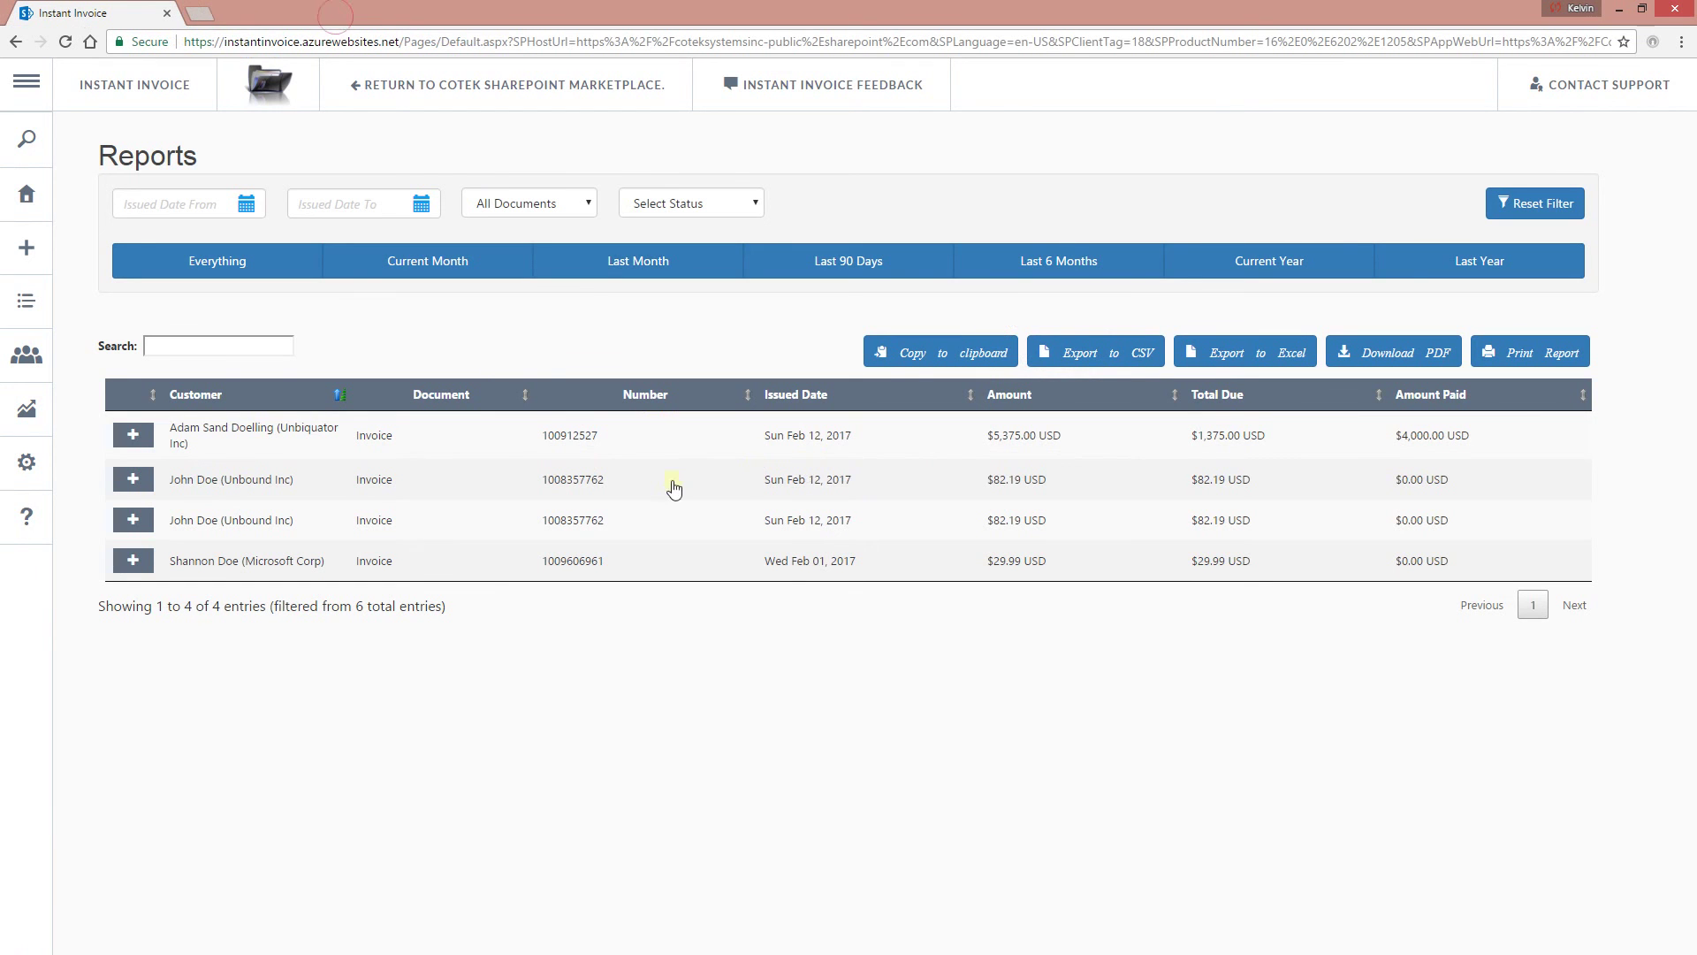
mouse_move(24, 362)
click(155, 716)
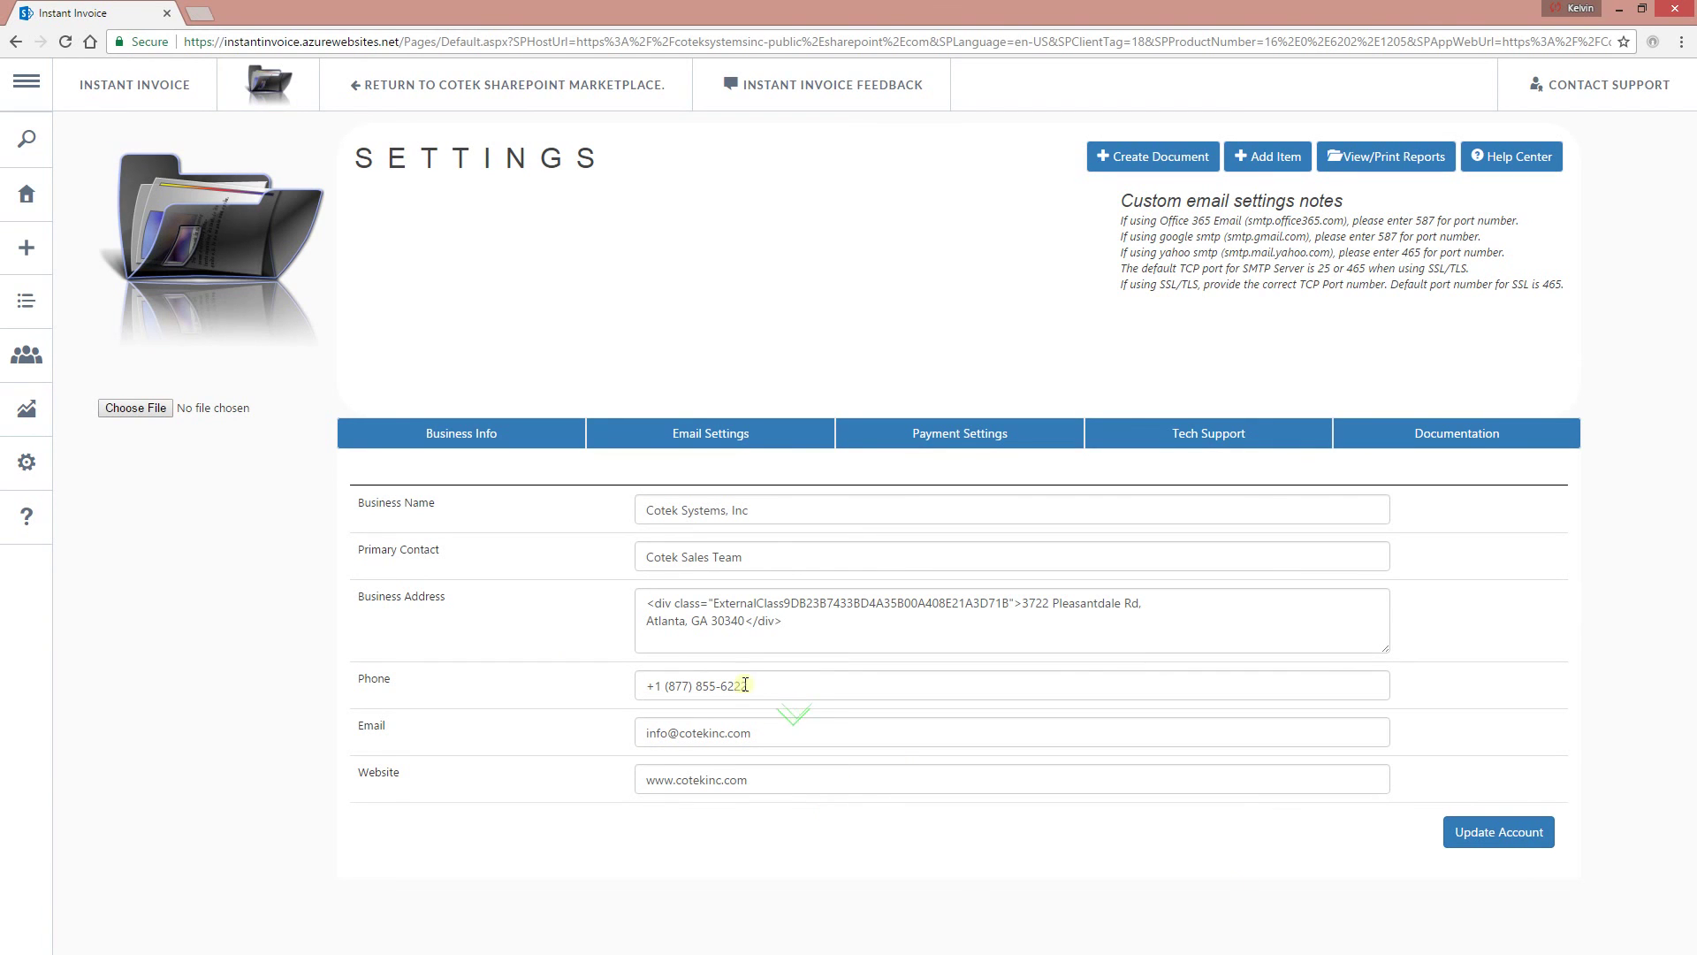
Look through the SMTP Email Settings tab, then switch to the Payment Settings tab.
click(698, 448)
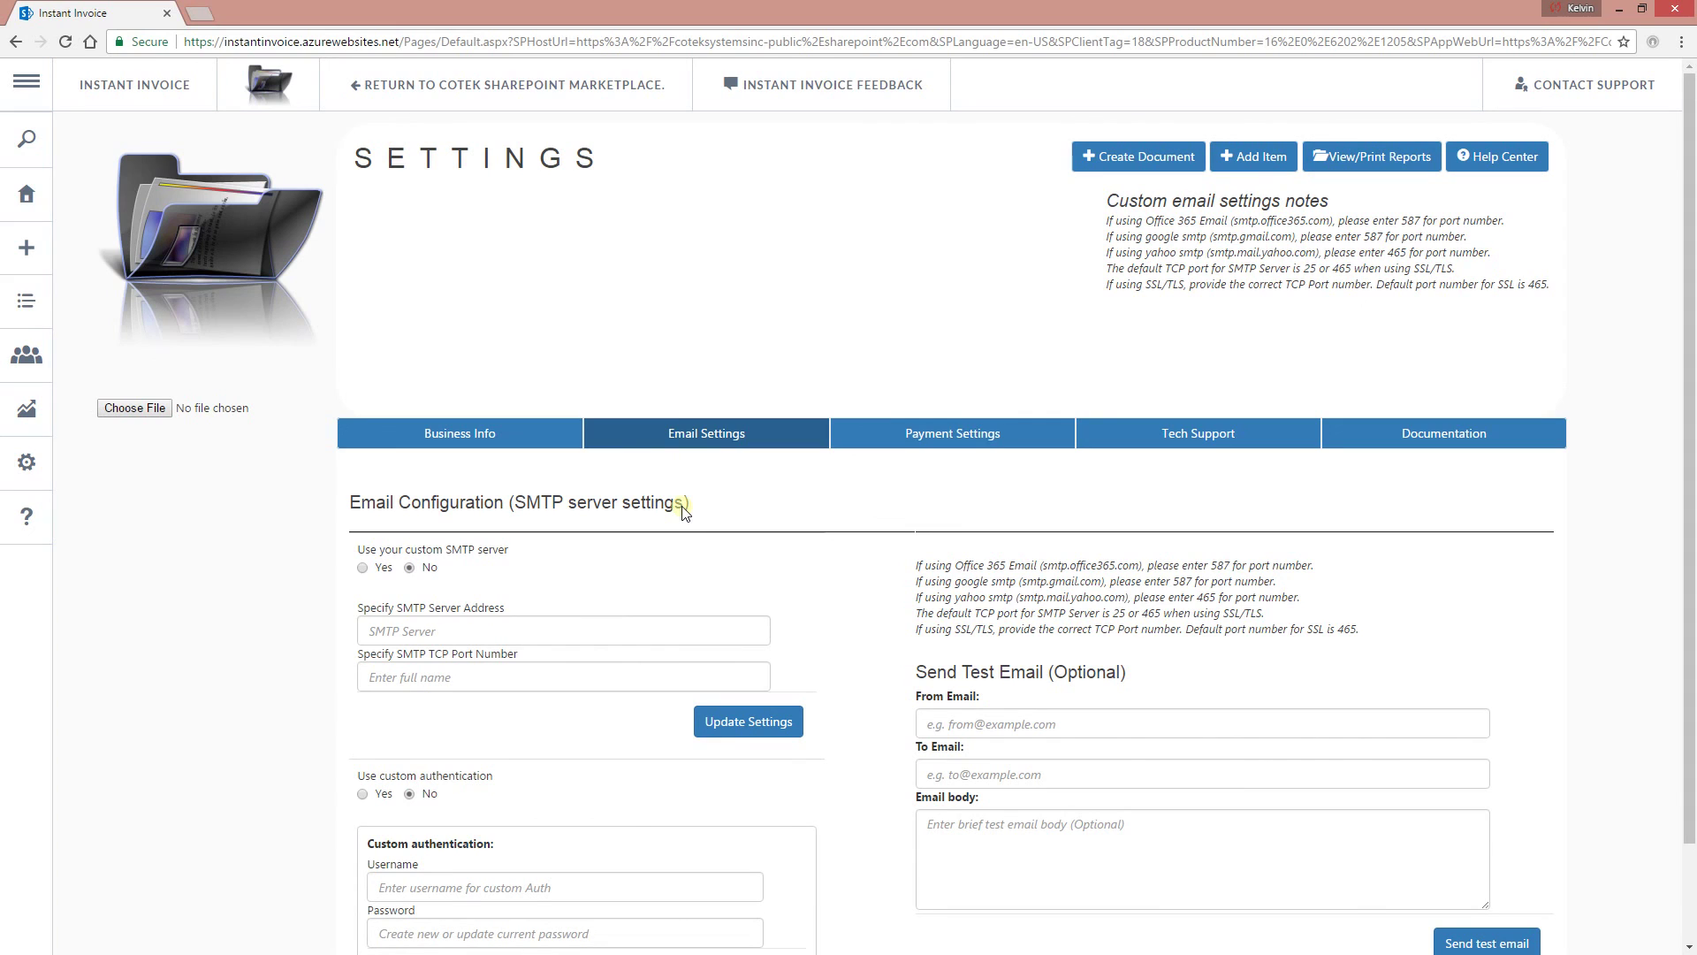
scroll(474, 742, down, 1)
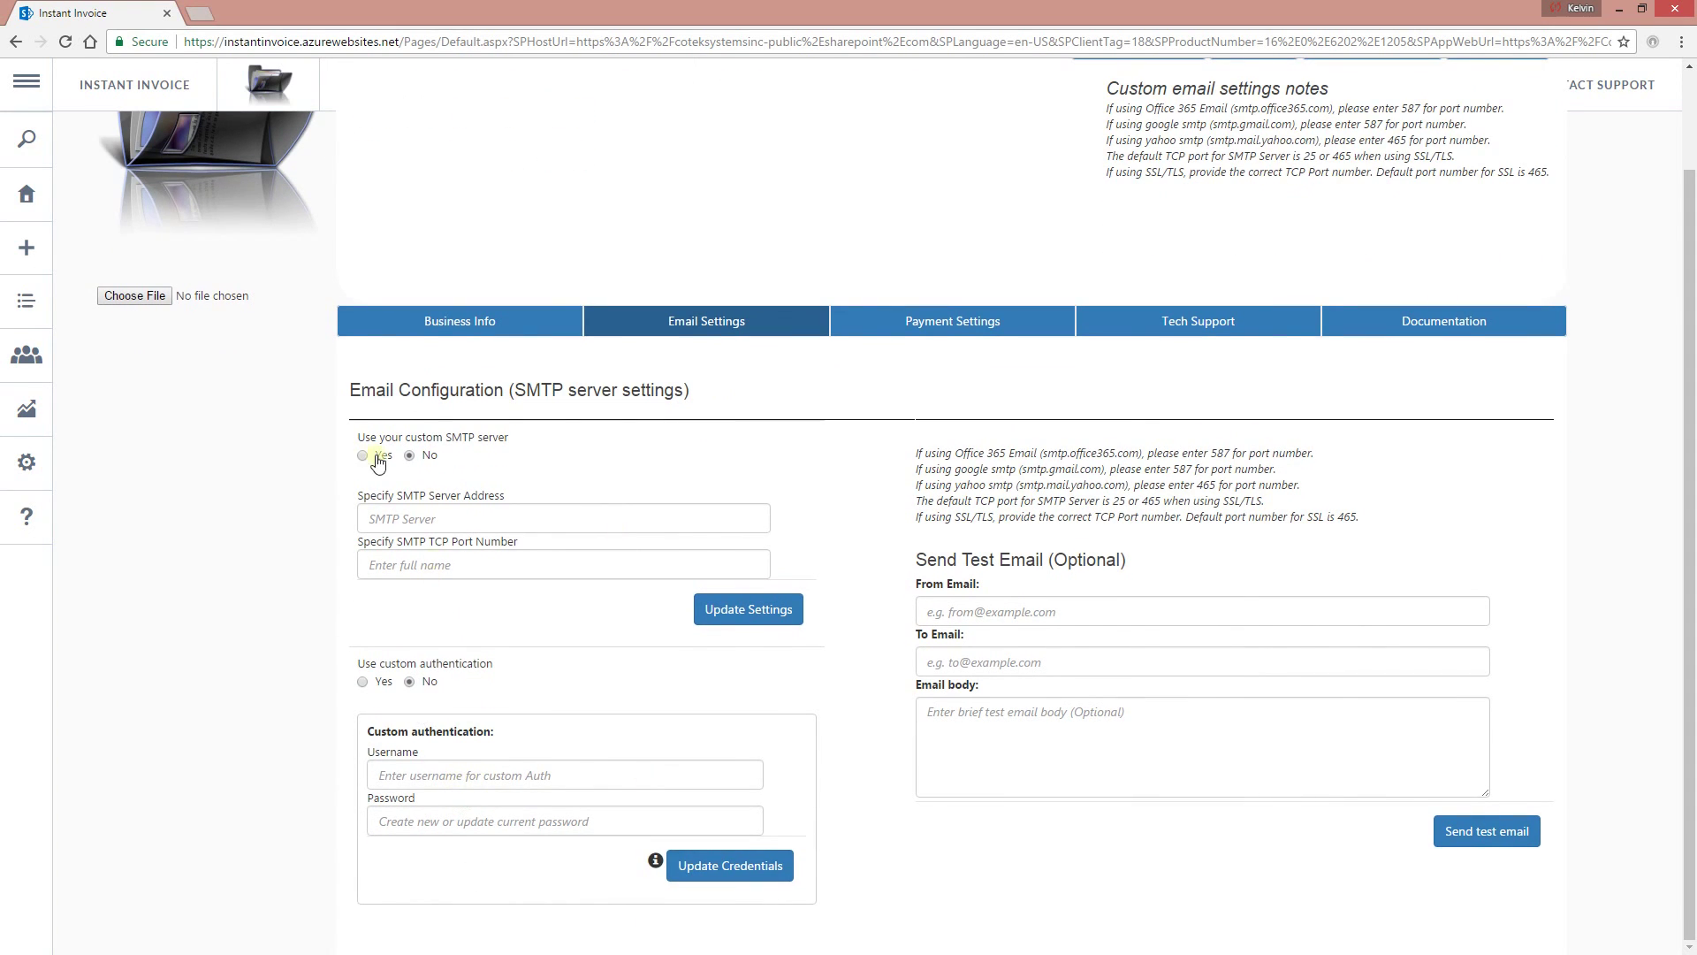
scroll(473, 486, up, 1)
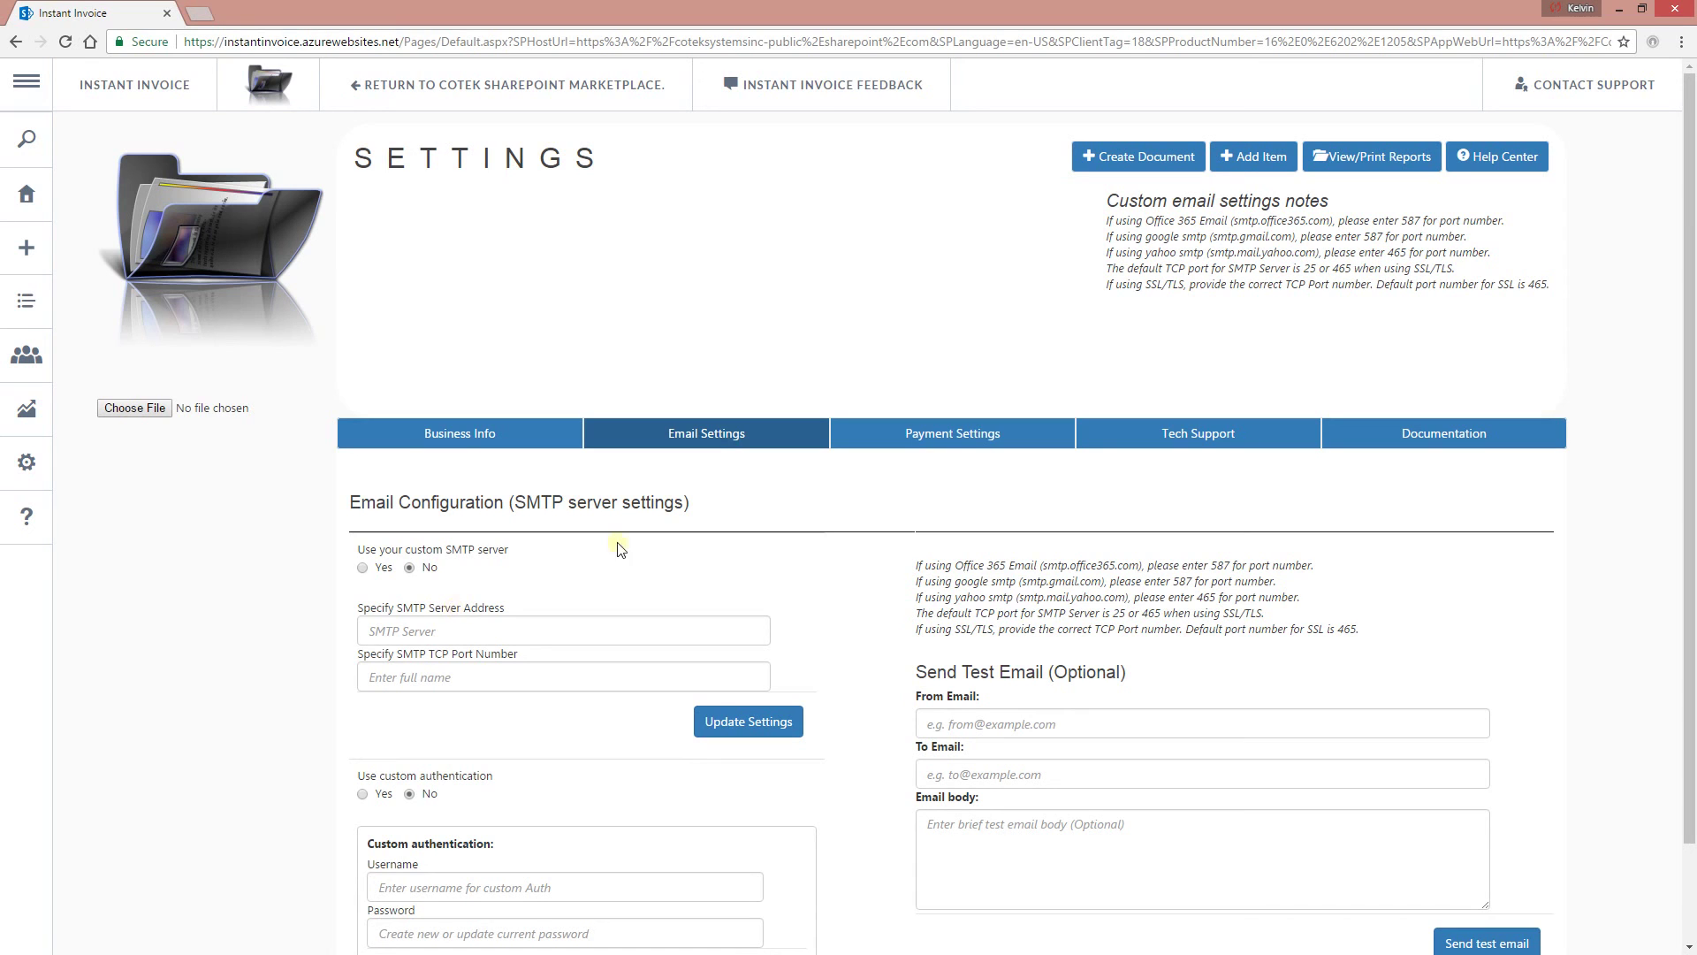
click(942, 435)
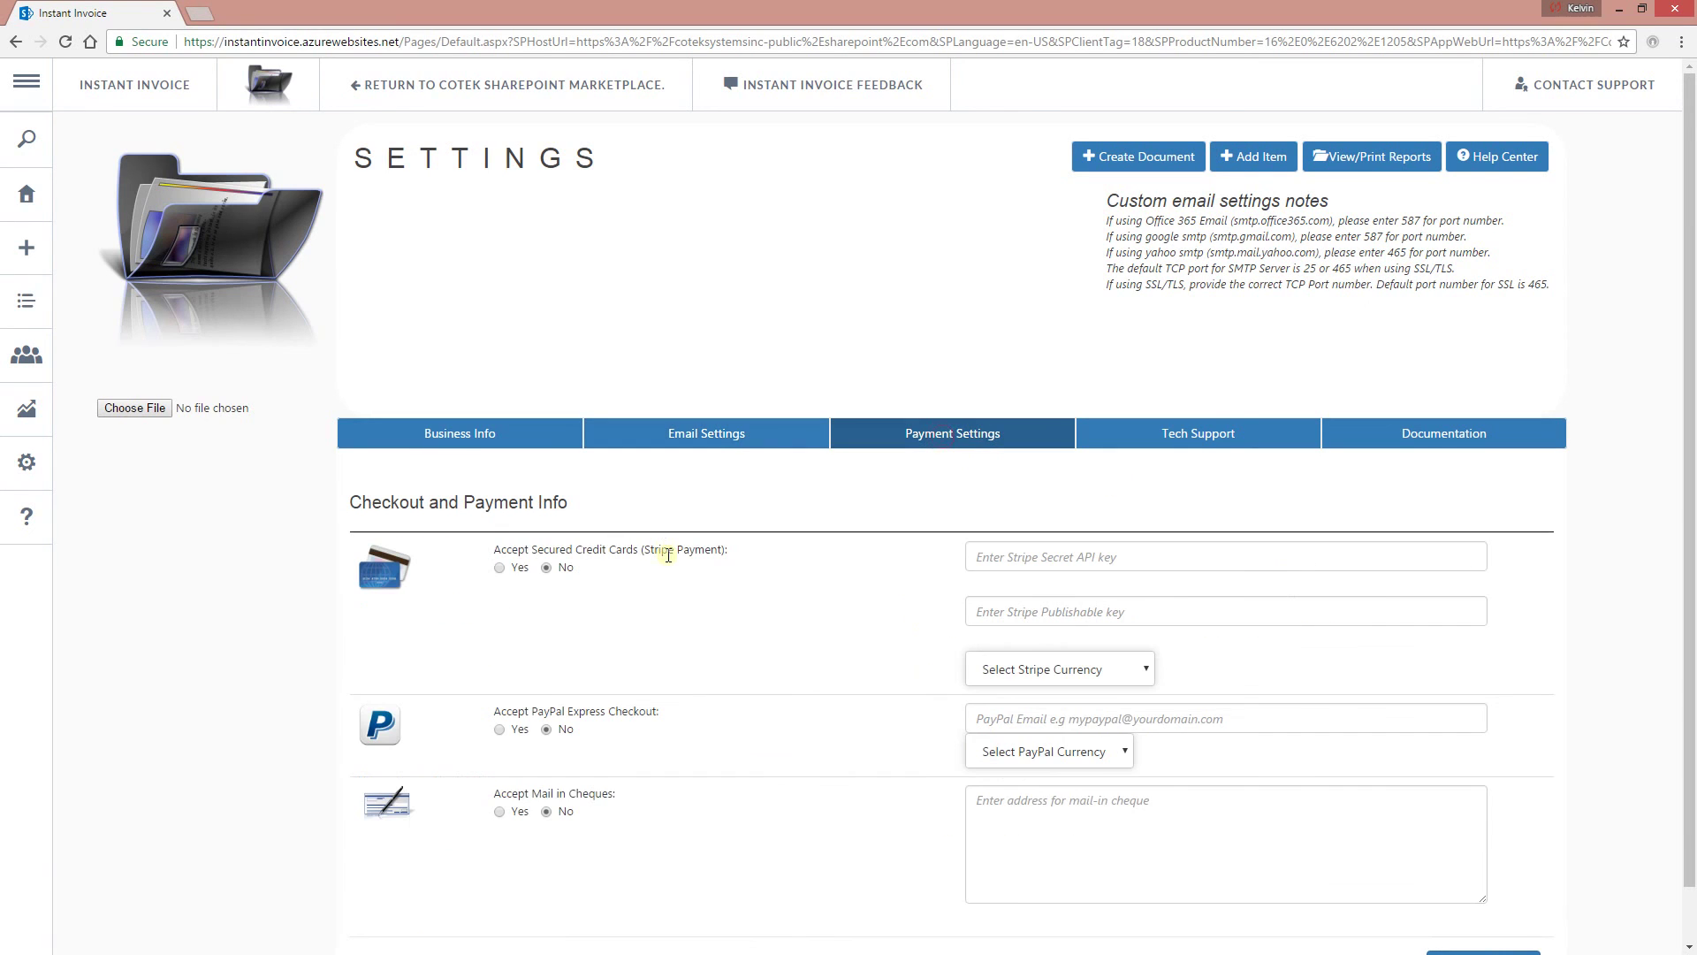
Inspect the Stripe secret and publishable key fields and cheque address, then open the Tech Support ticket form.
scroll(616, 612, down, 1)
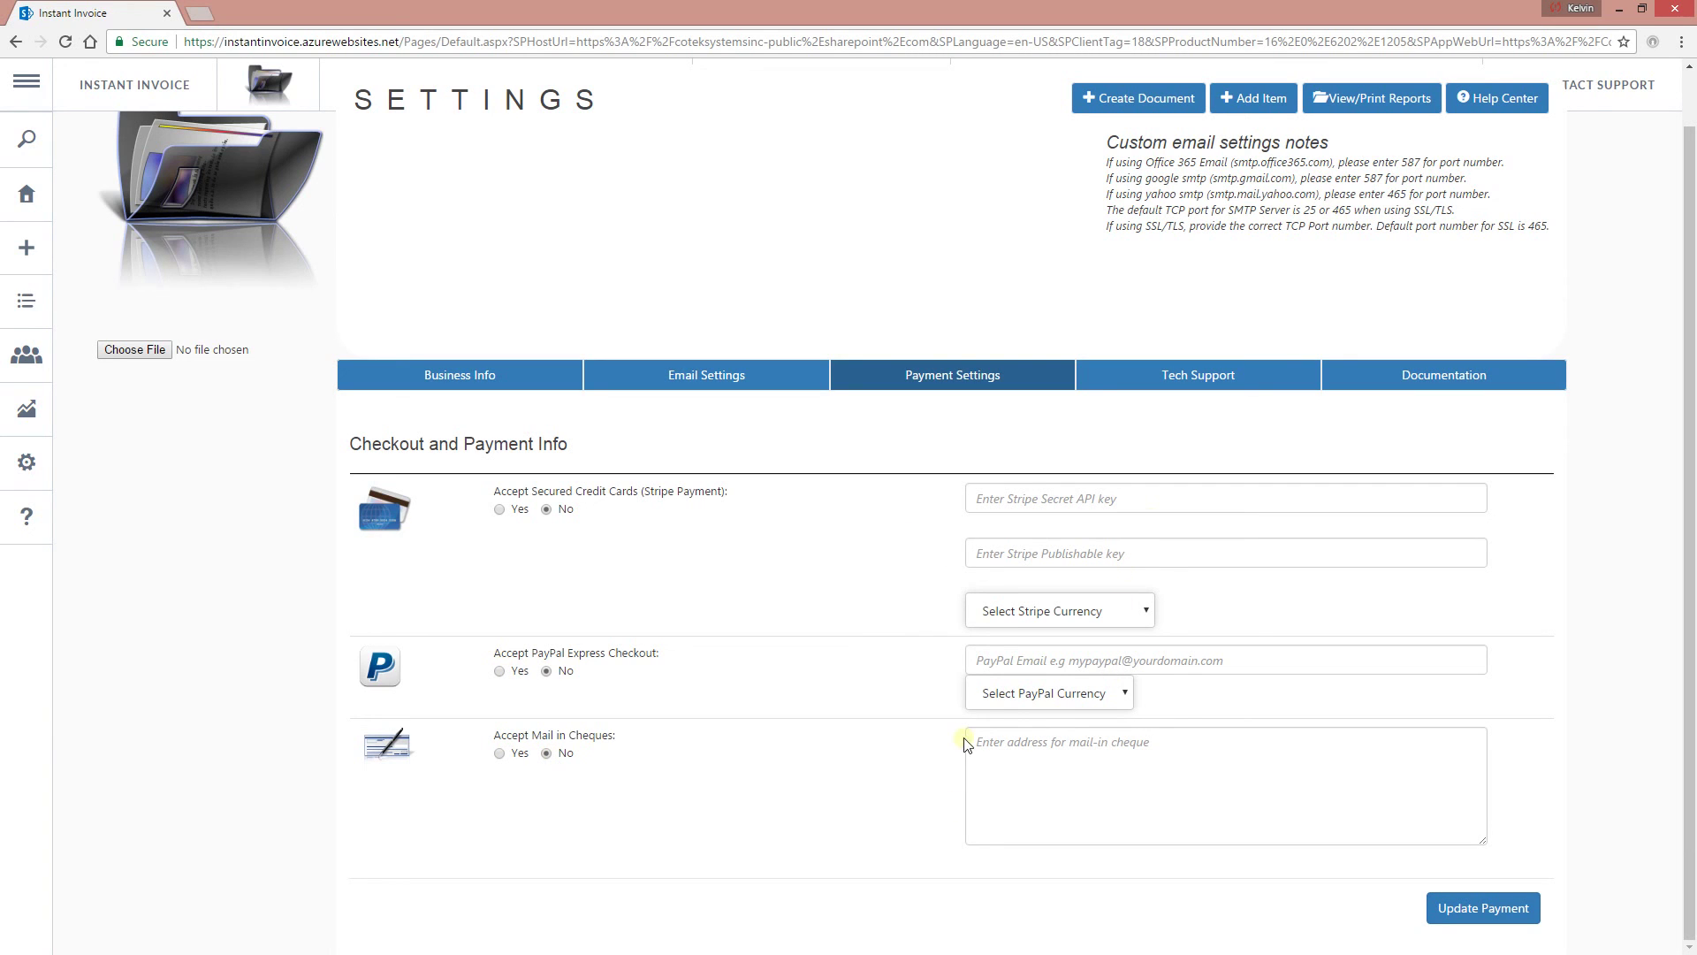
click(1050, 499)
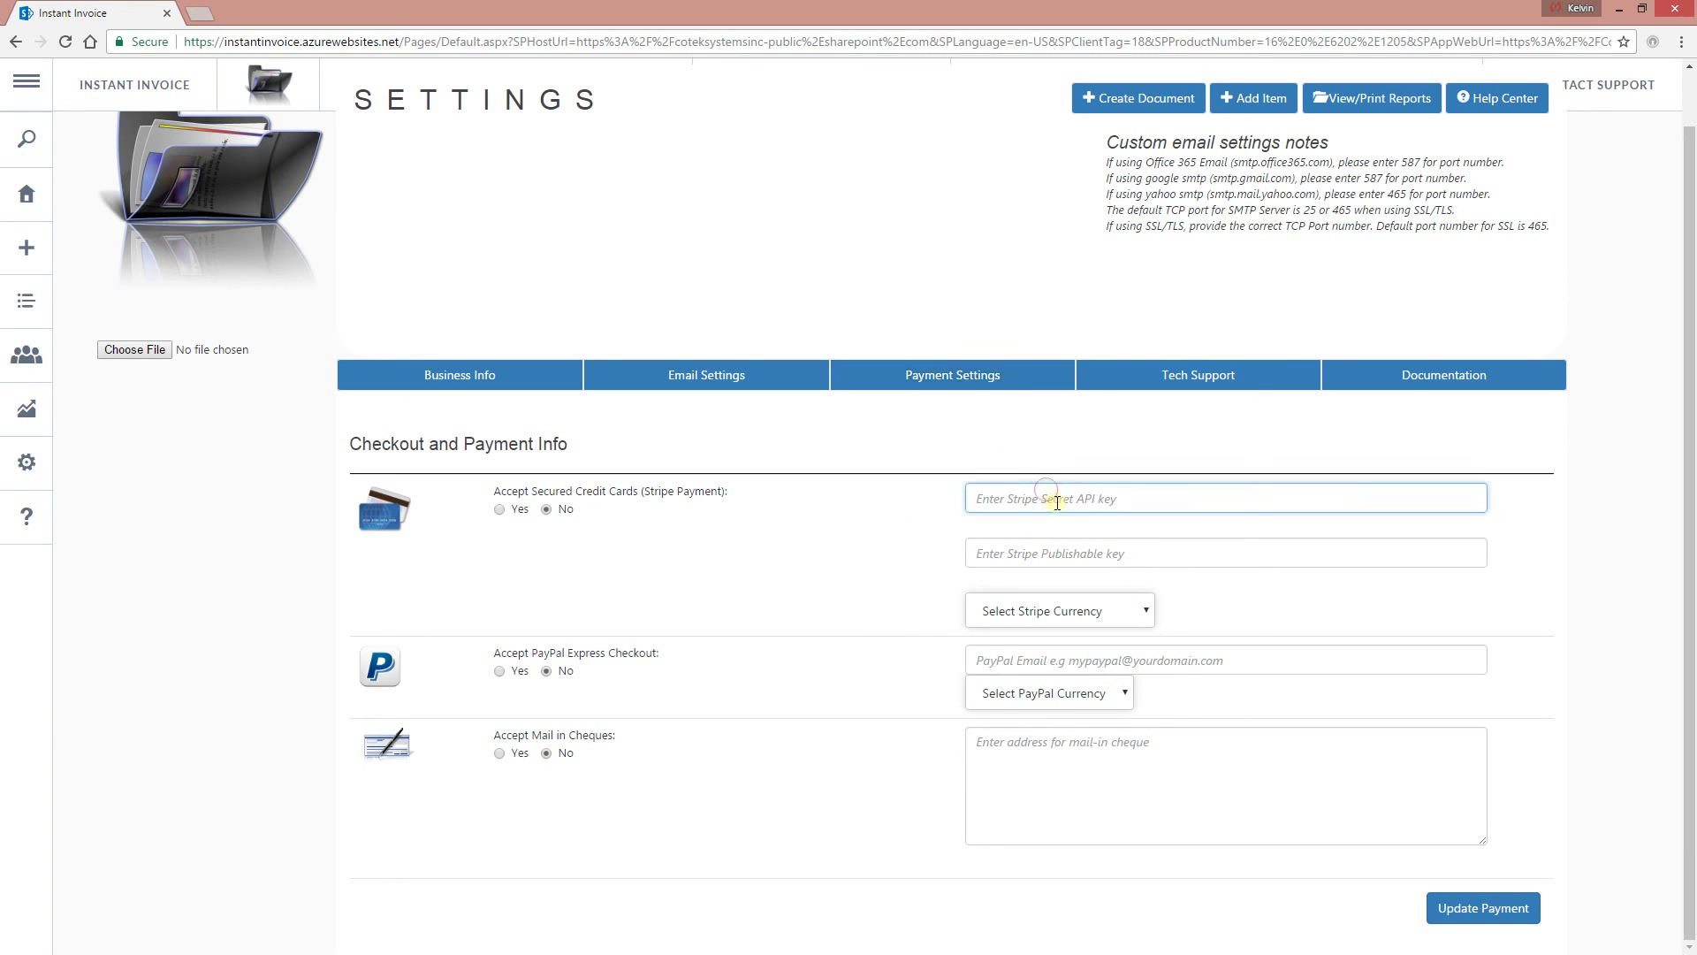
click(1089, 559)
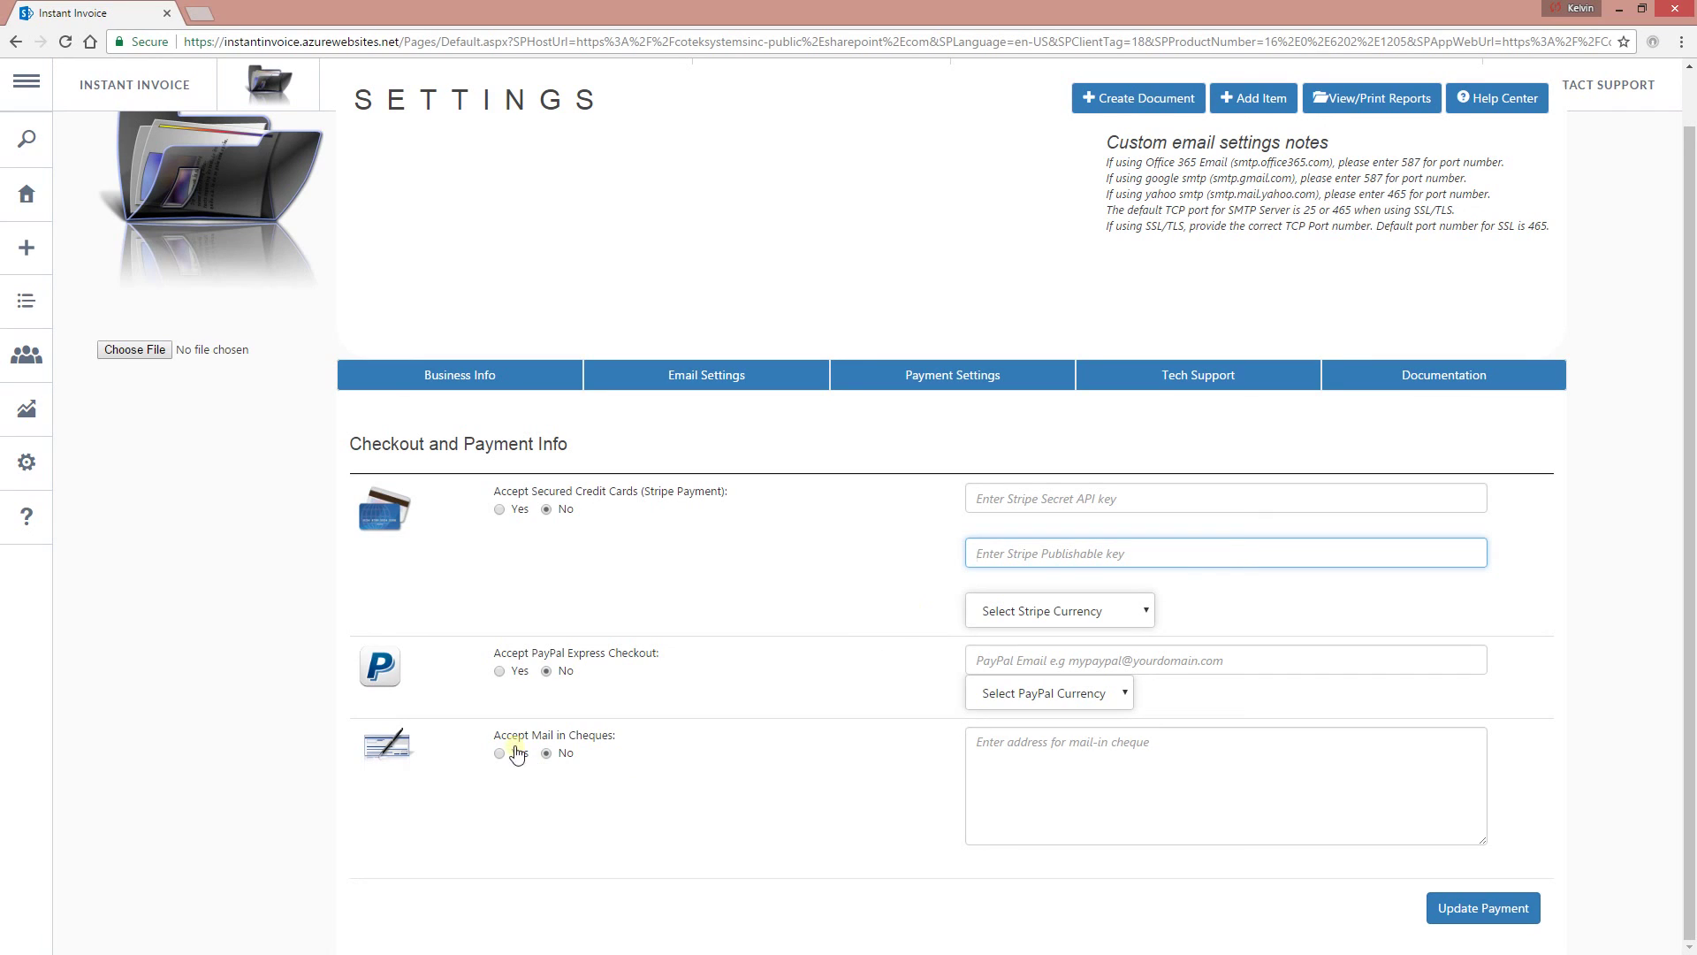
click(1189, 807)
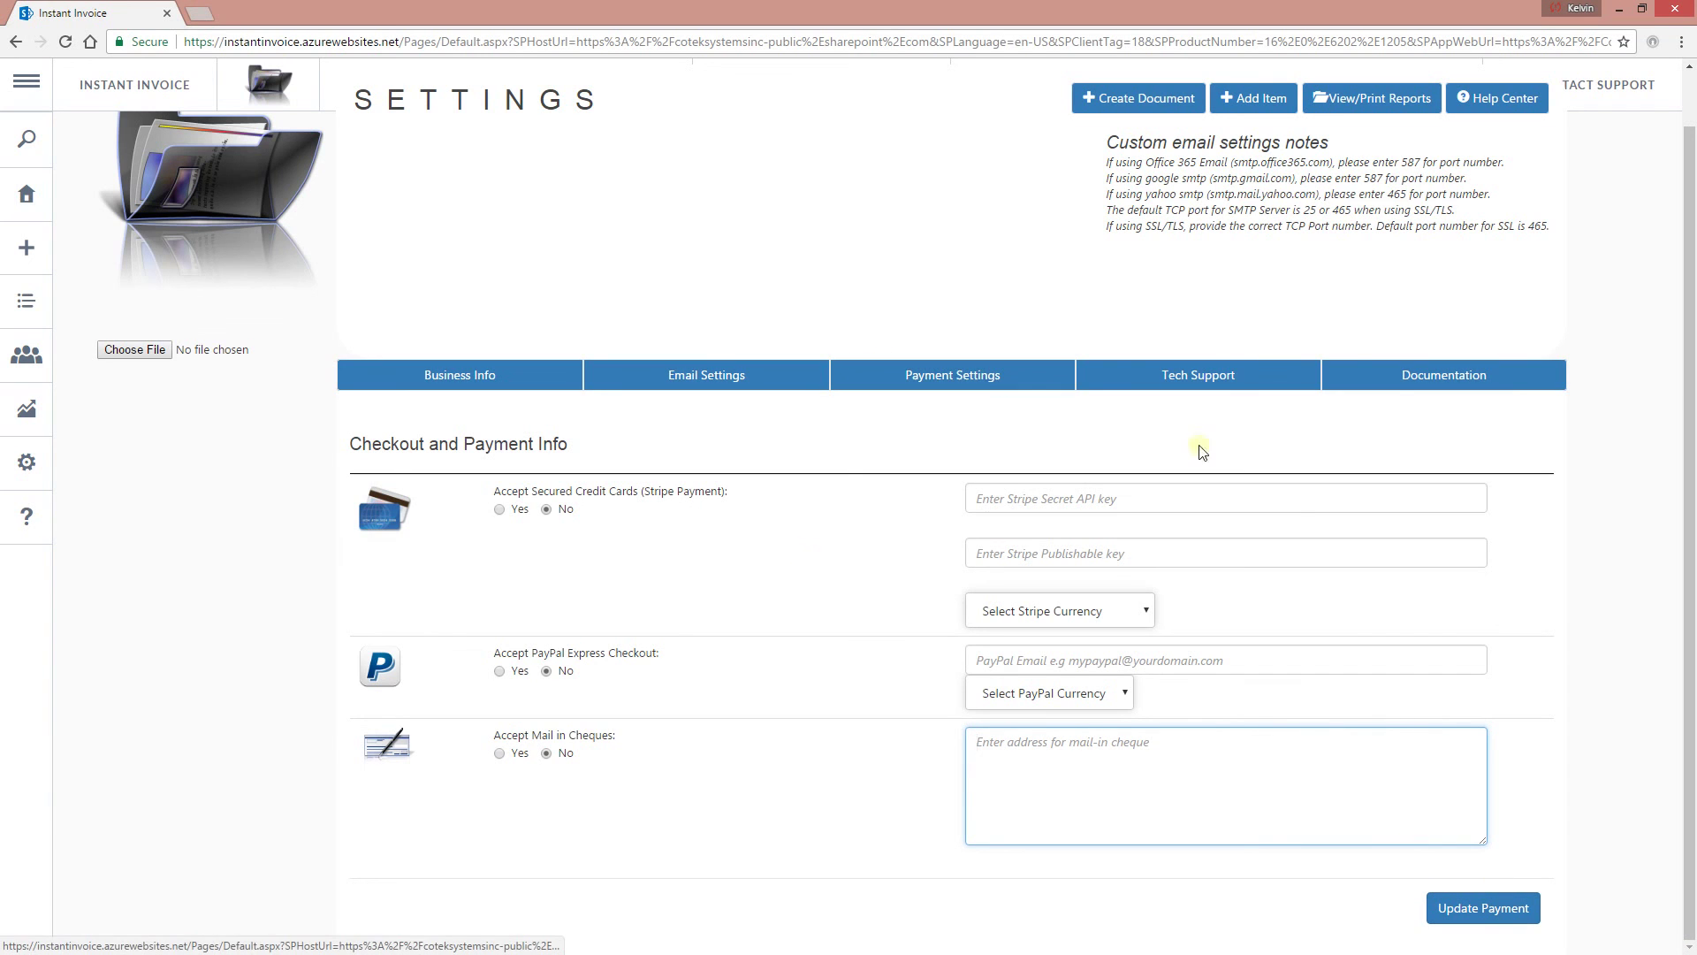
click(1218, 374)
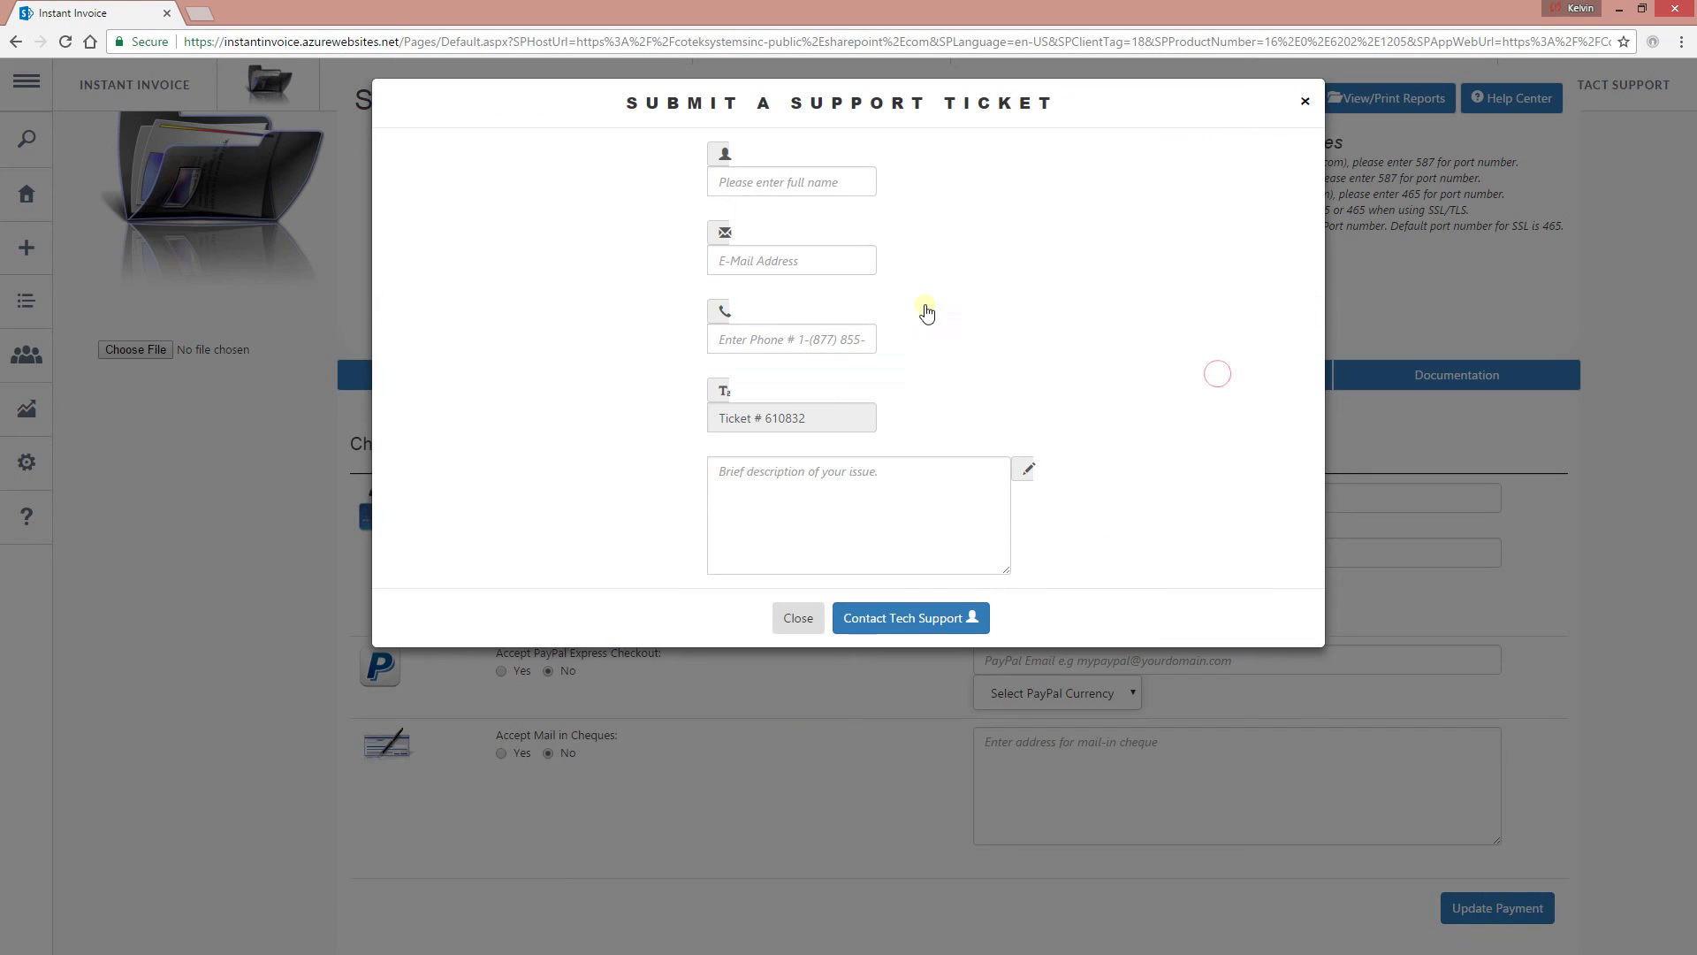
Close and reopen the support ticket form, focus its issue description, then close it unsent.
click(1307, 101)
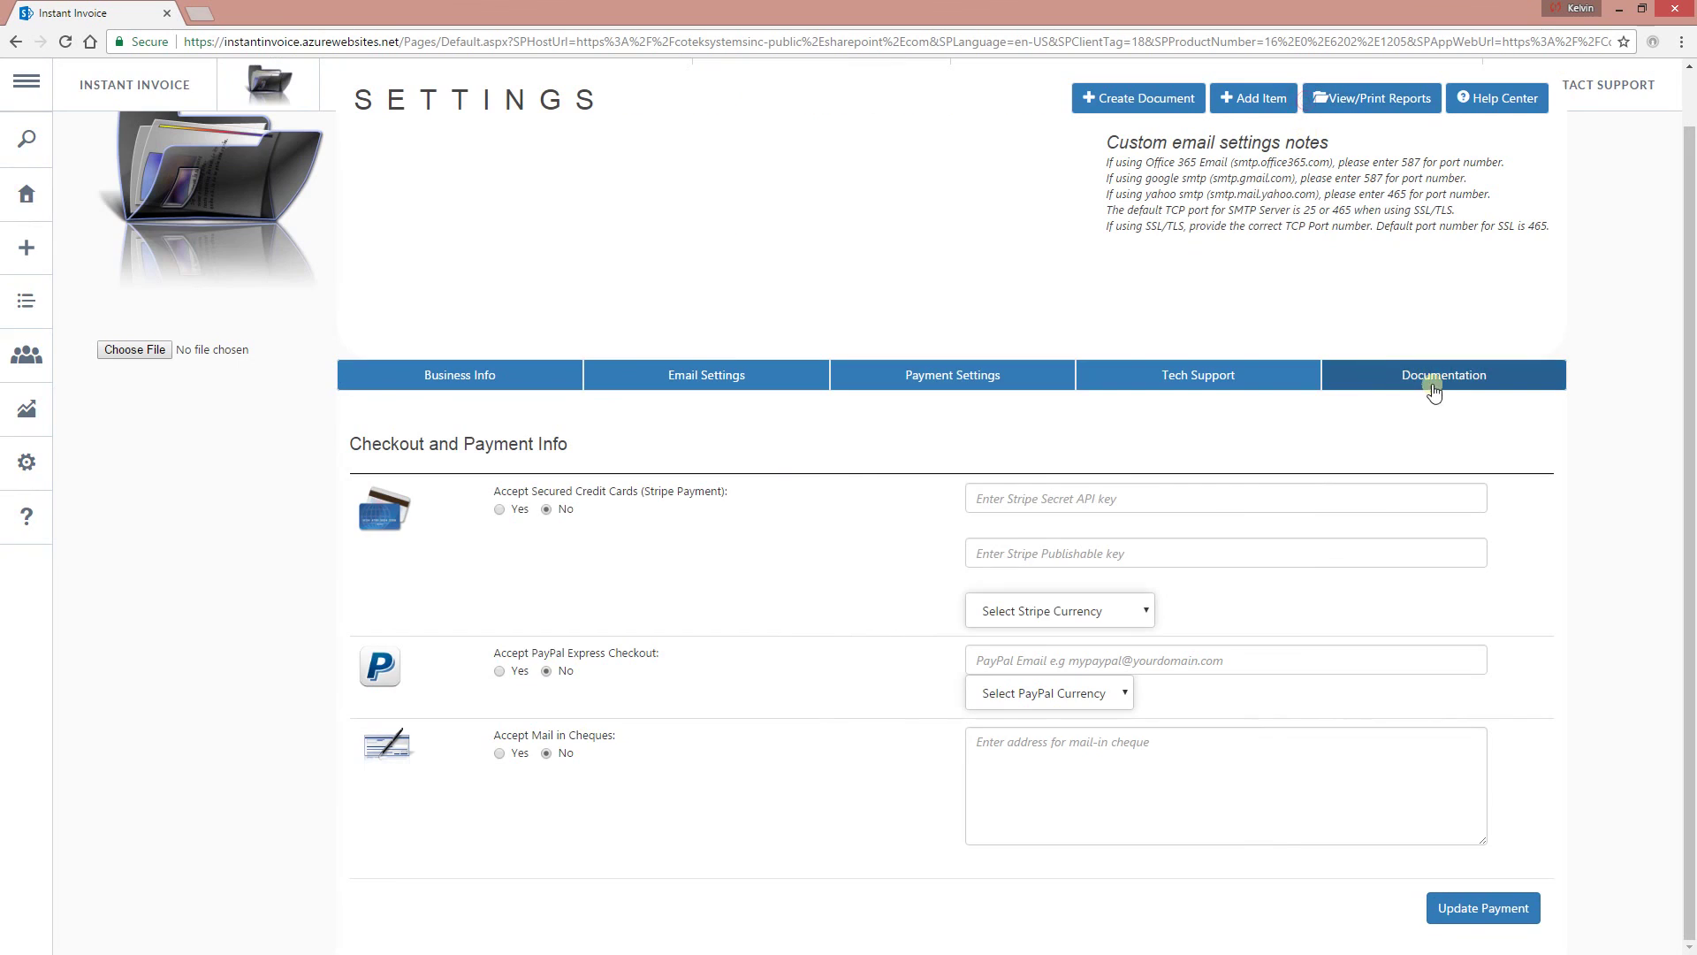
click(1634, 79)
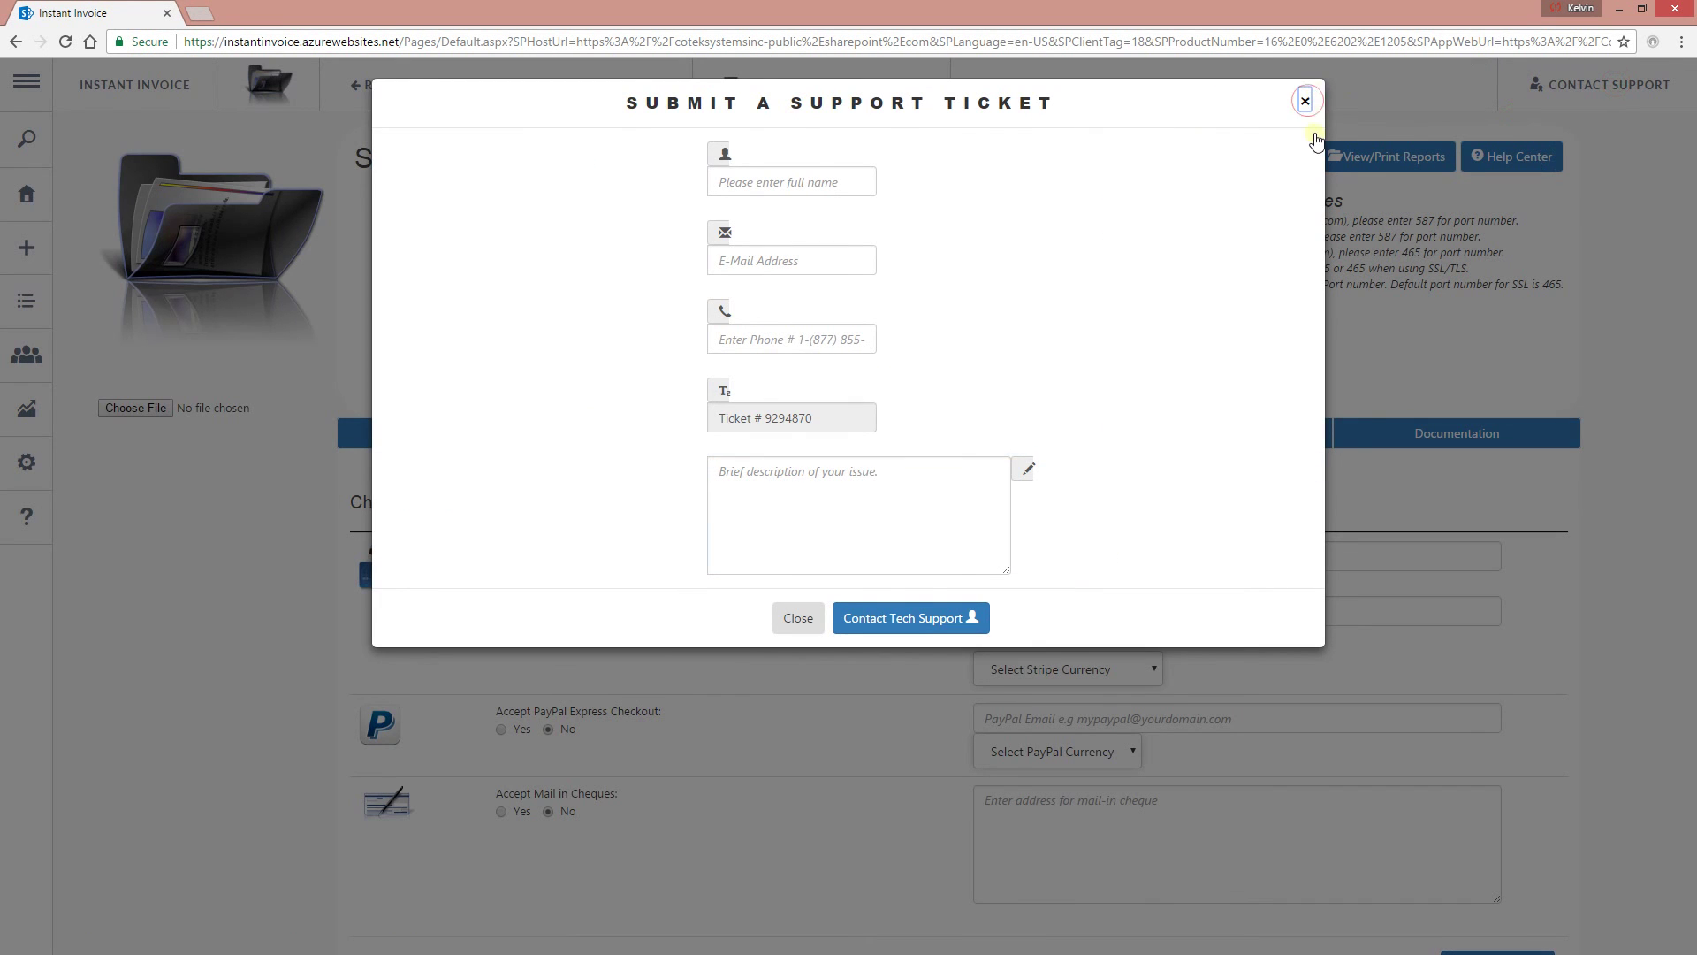
click(1307, 101)
click(1212, 435)
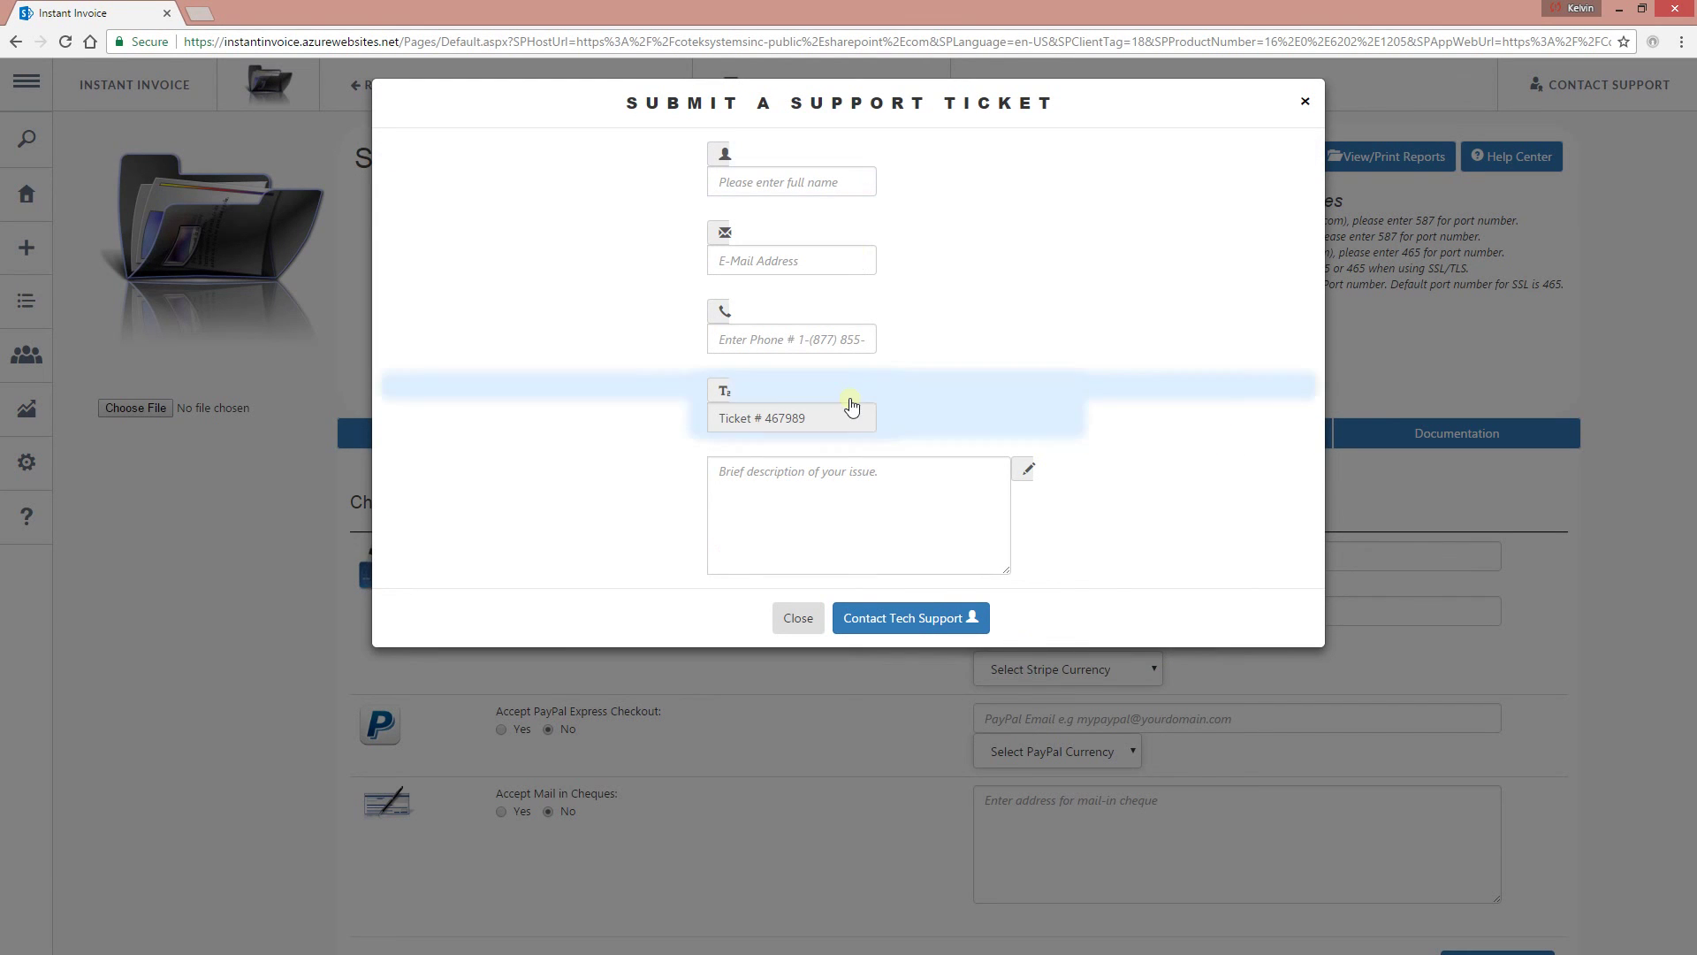
click(884, 523)
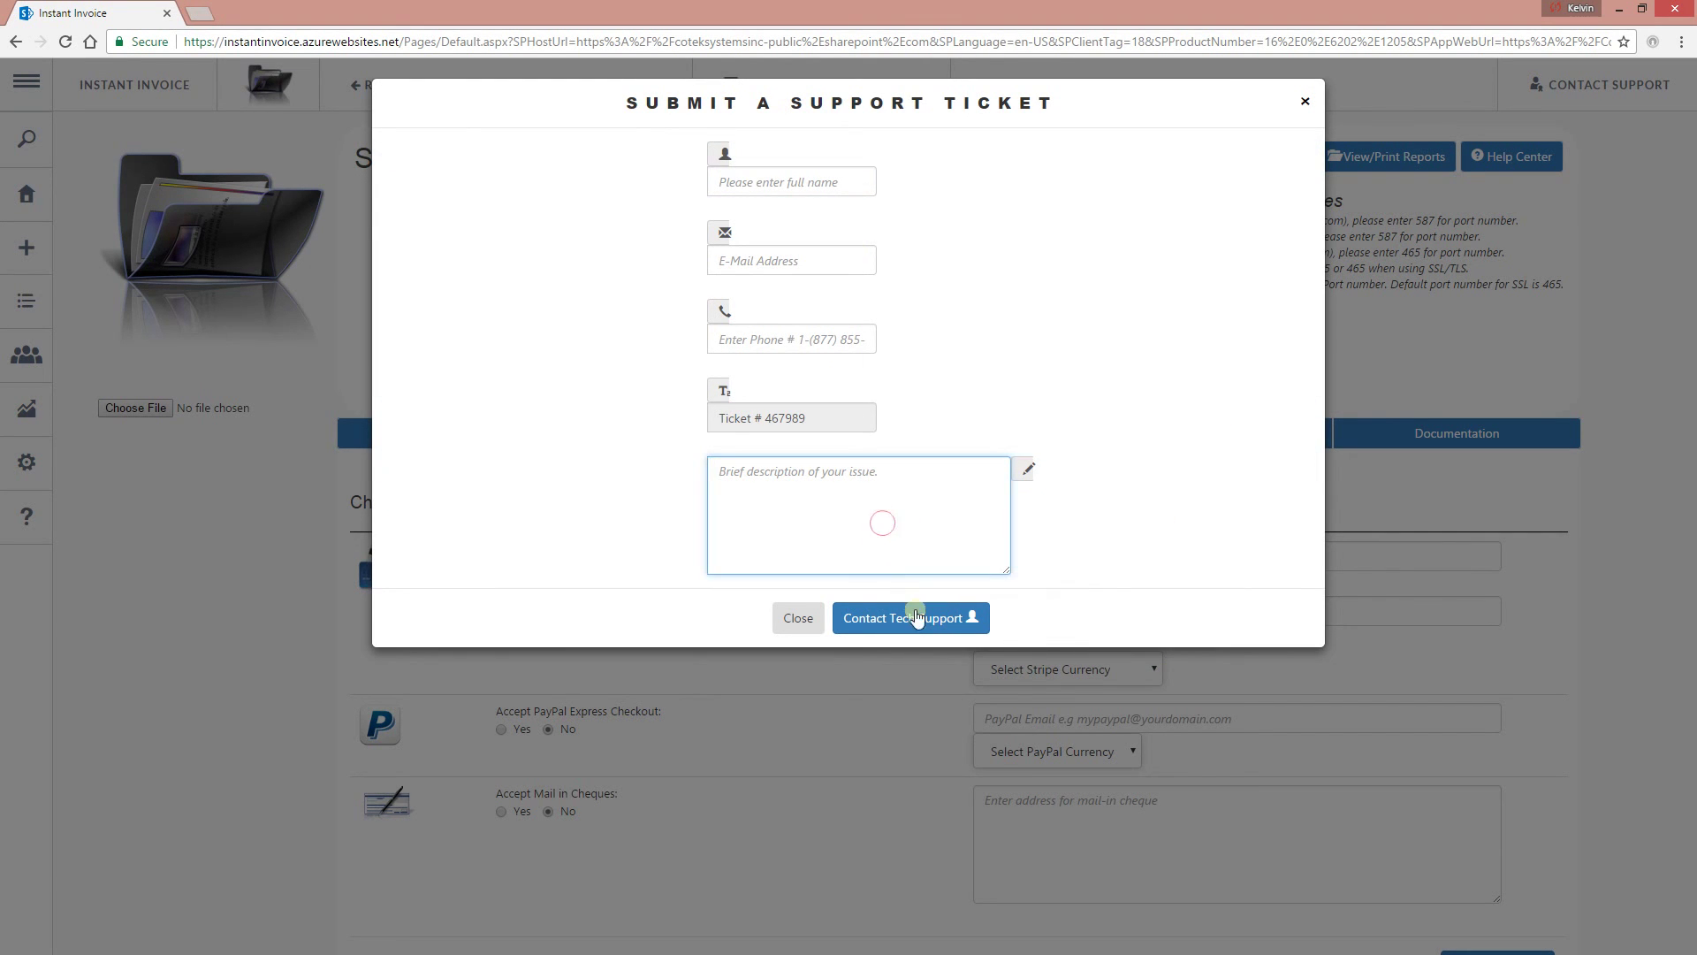
click(1301, 104)
Open the Quick Start Guide from the Help section of the sidebar.
mouse_move(27, 600)
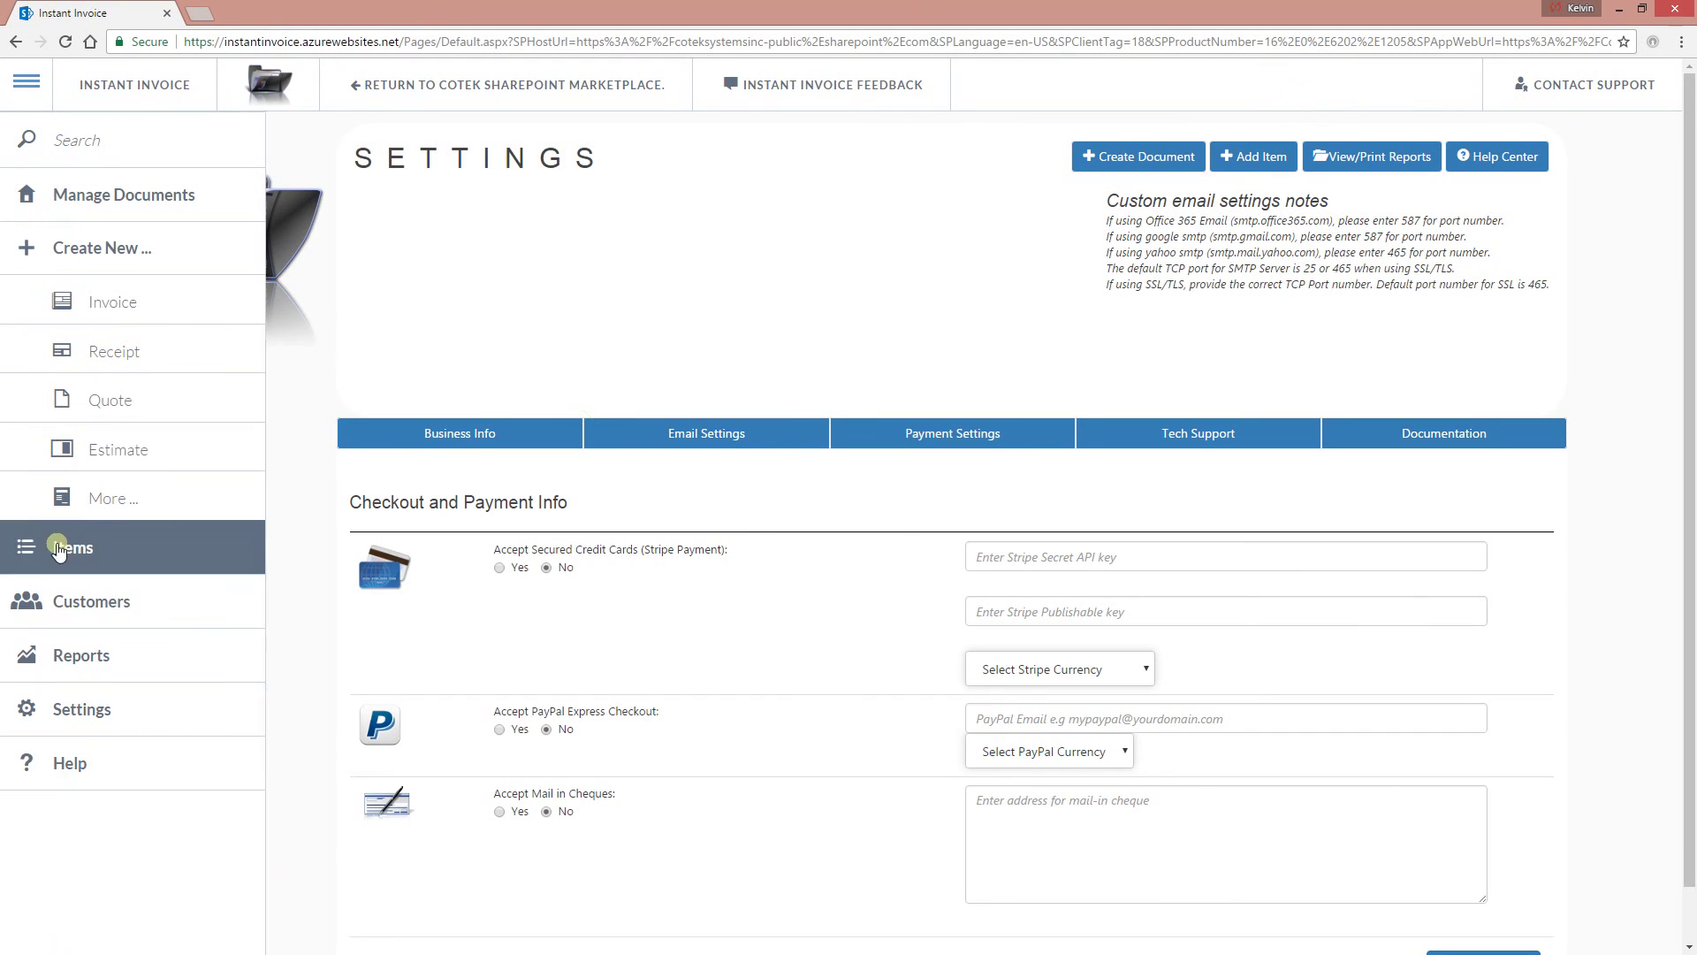
click(83, 778)
click(758, 168)
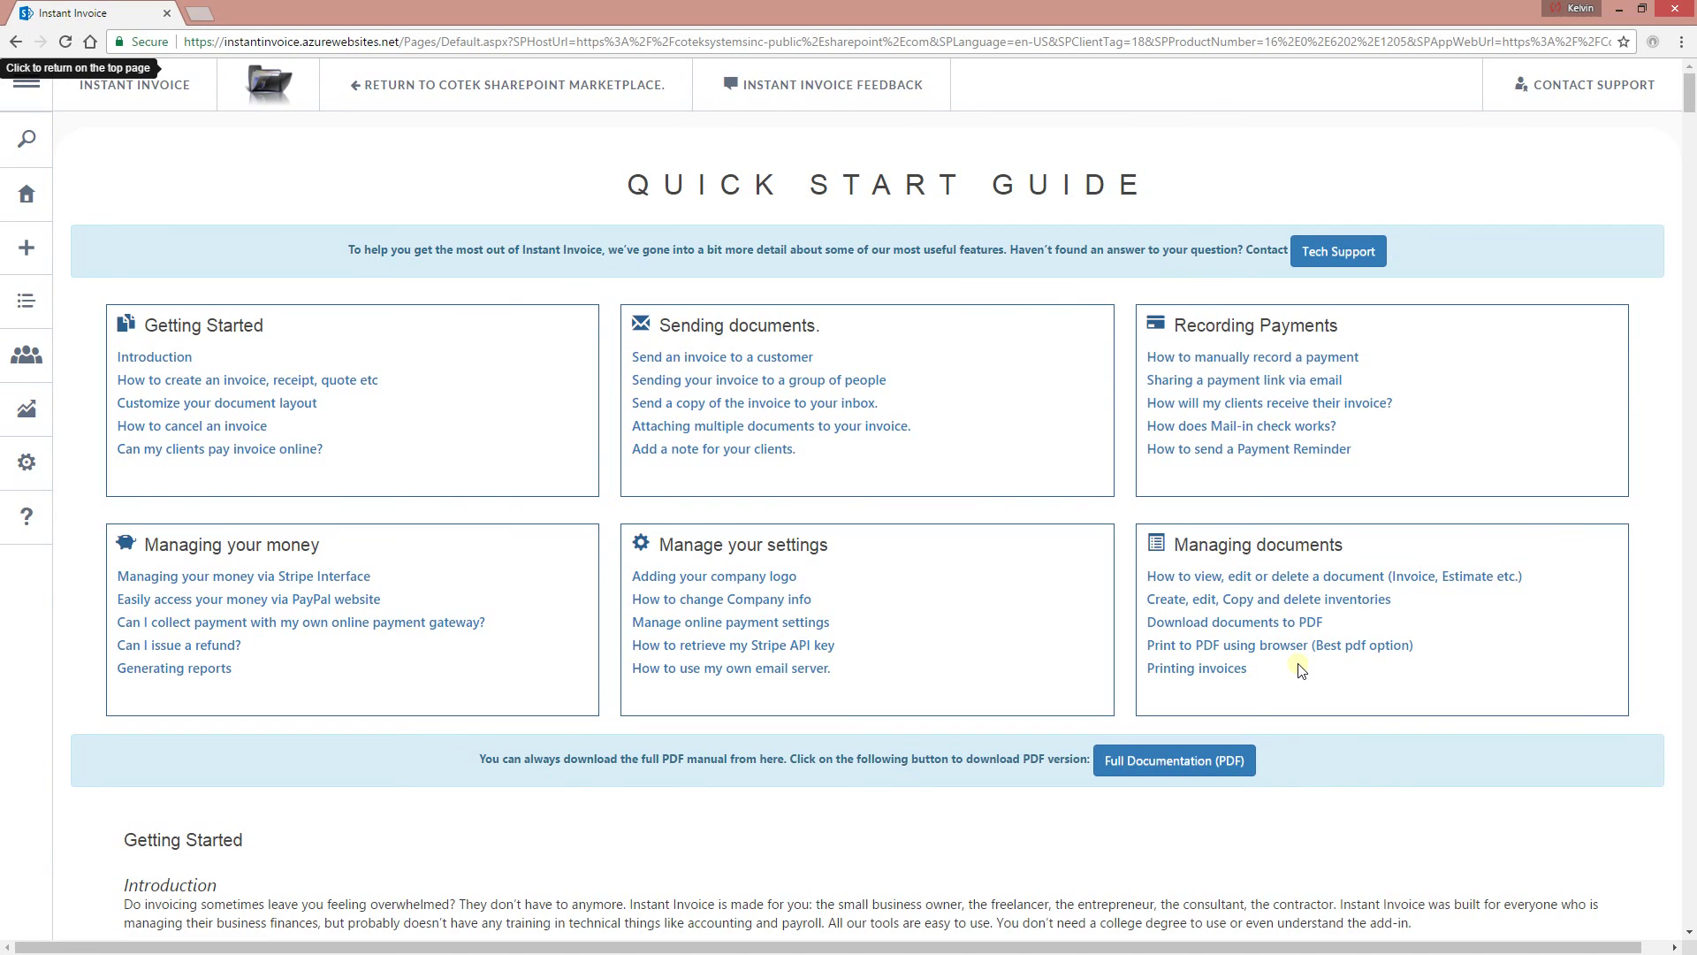
Open and close the support ticket form, then expand and collapse the navigation menu.
click(1328, 251)
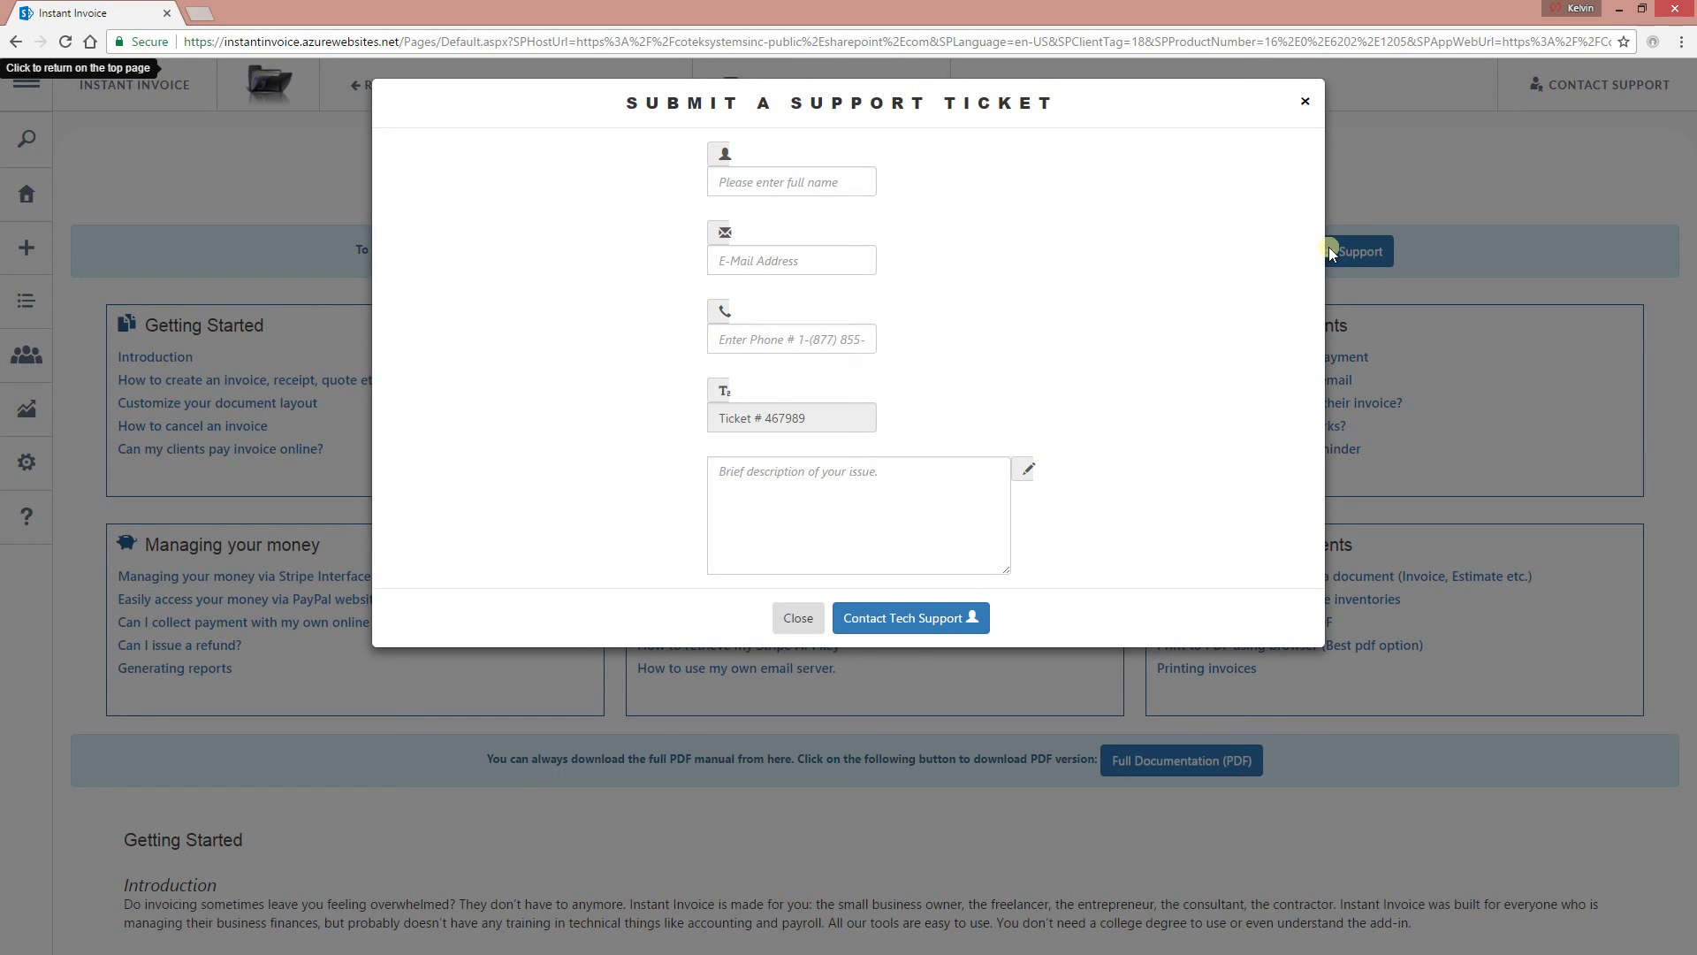
click(1305, 102)
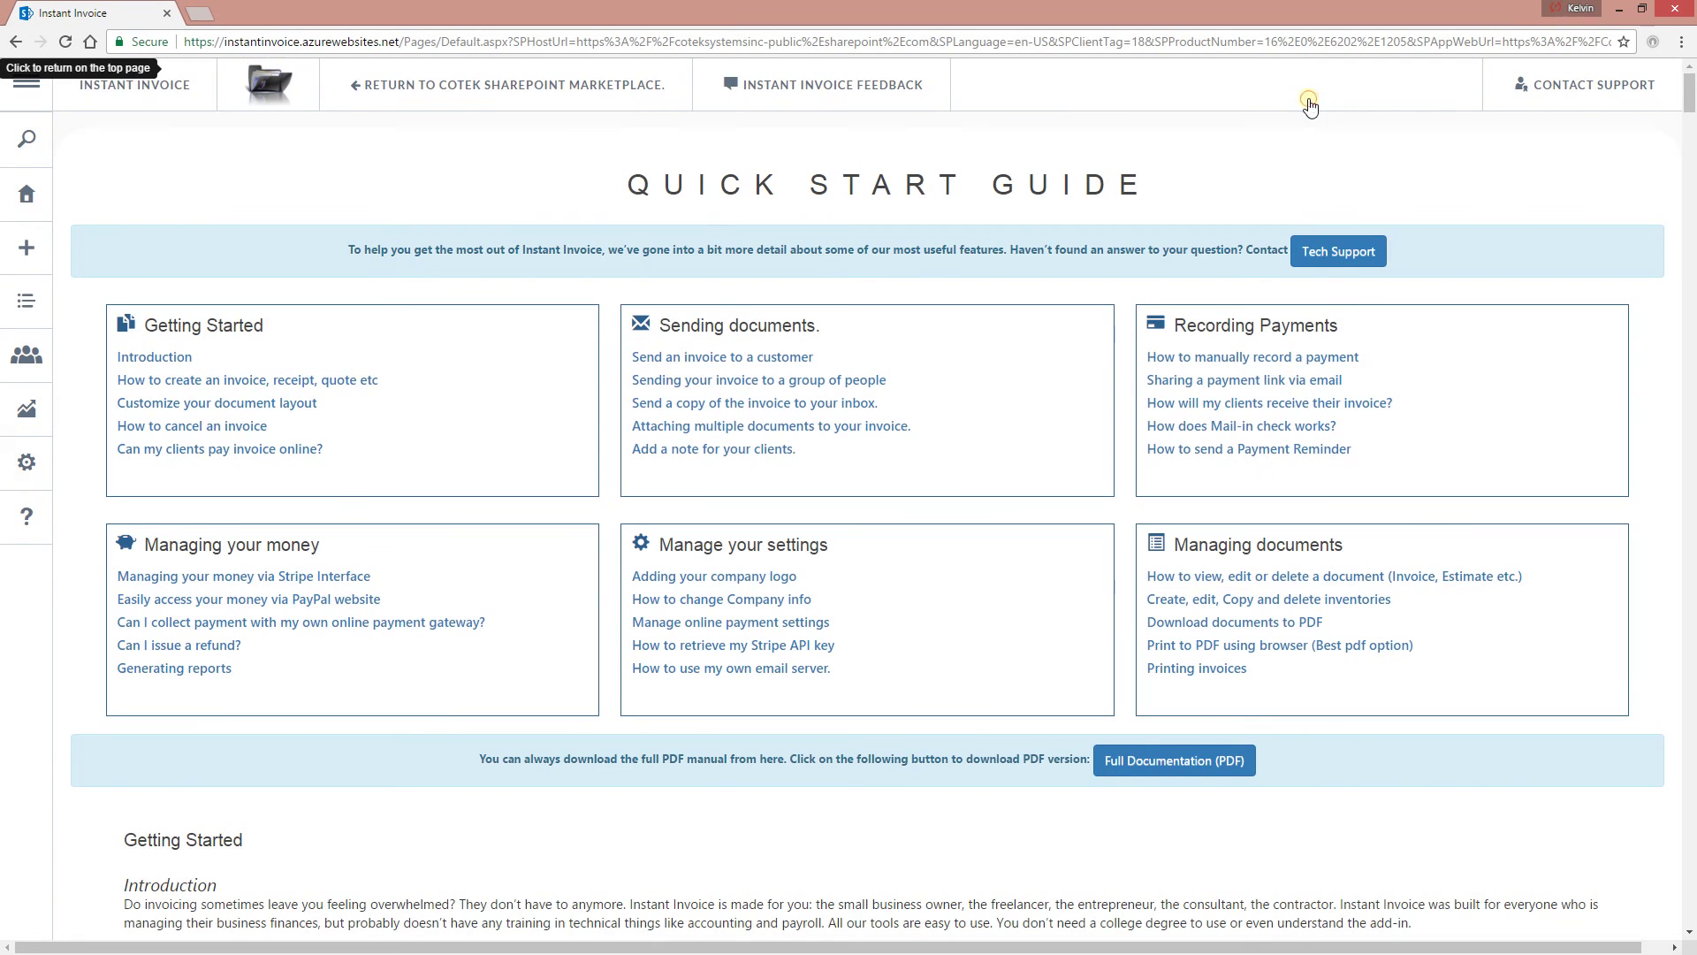
click(27, 84)
click(494, 163)
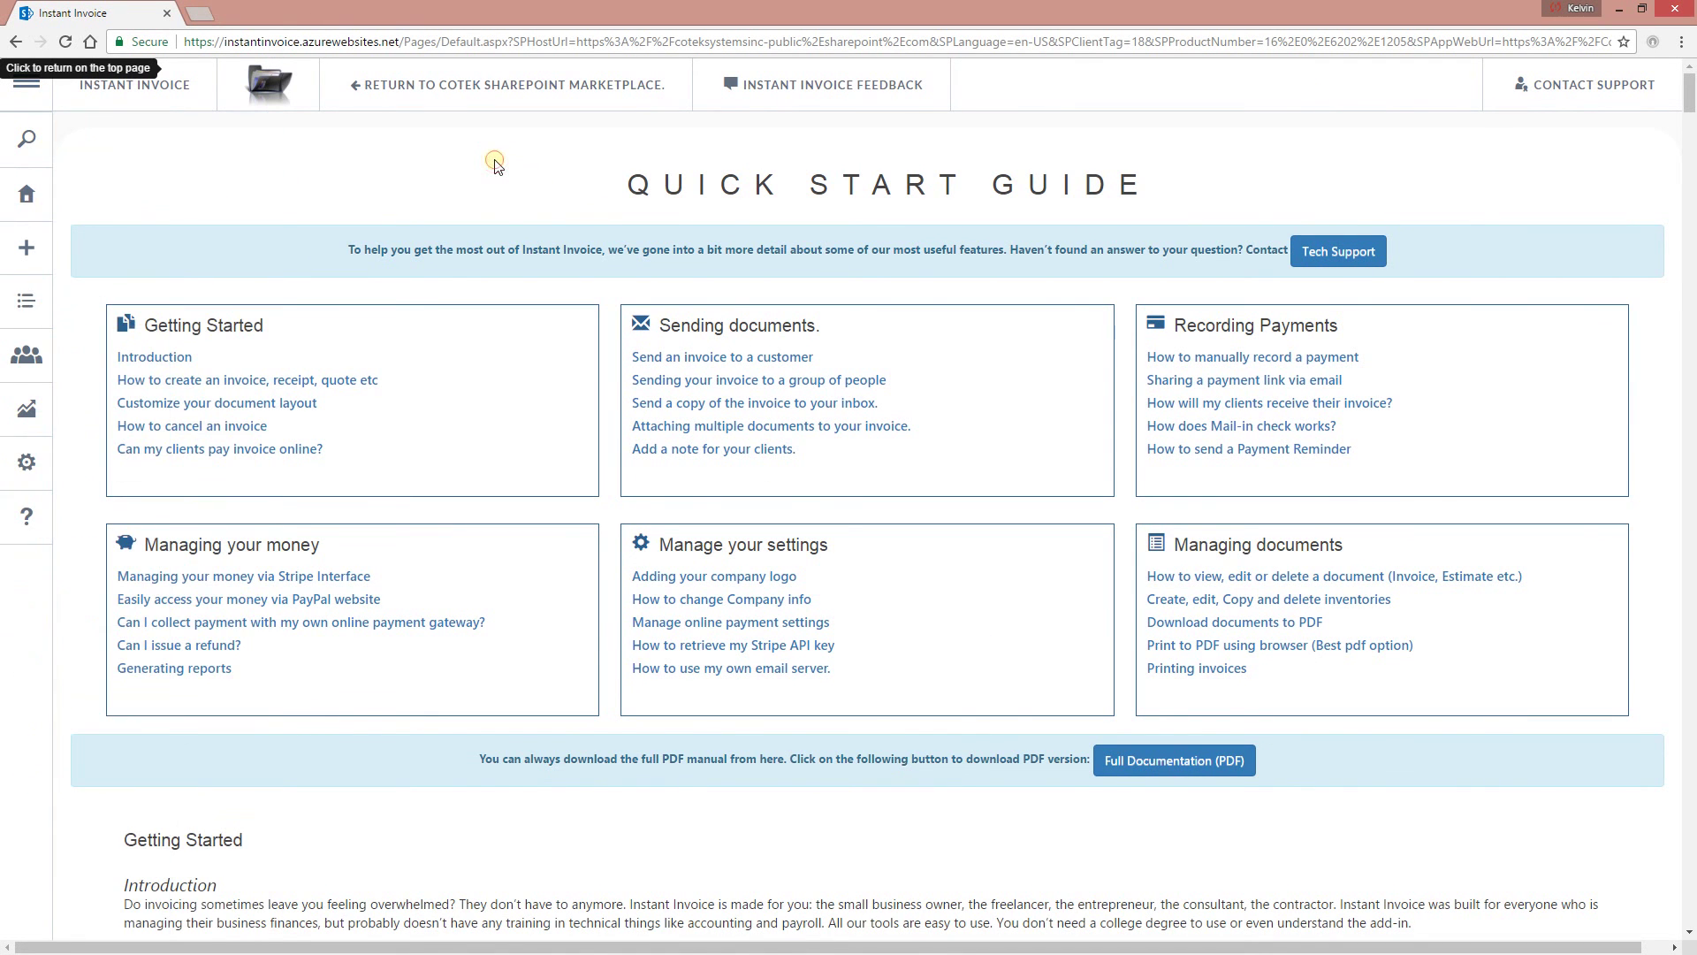